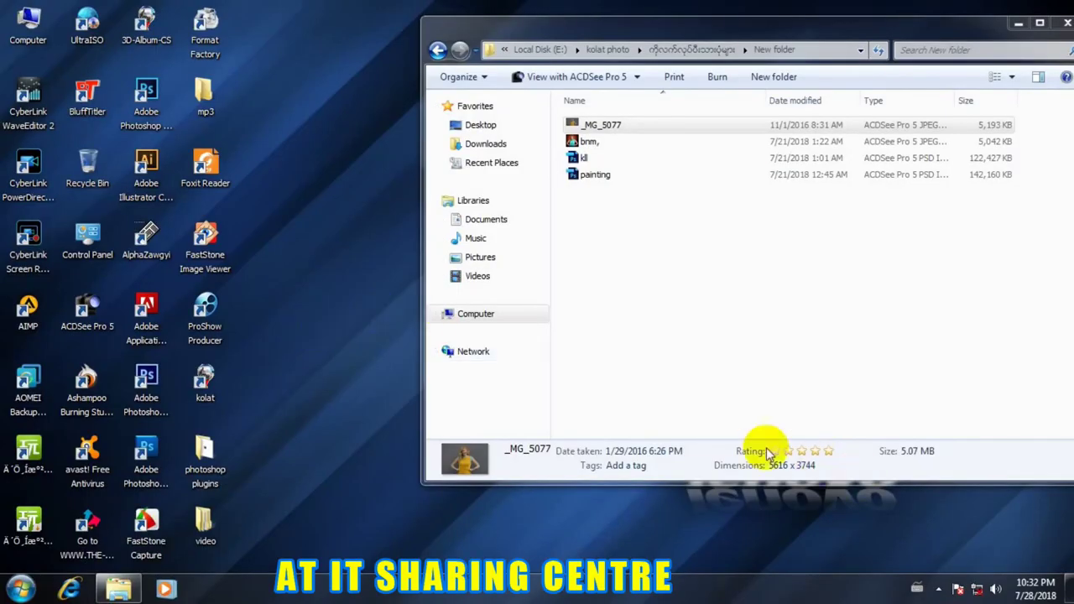
# Refresh the desktop, move the New folder window toward the centre, and open _MG_5077
pyautogui.rightClick(274, 127)
pyautogui.click(275, 107)
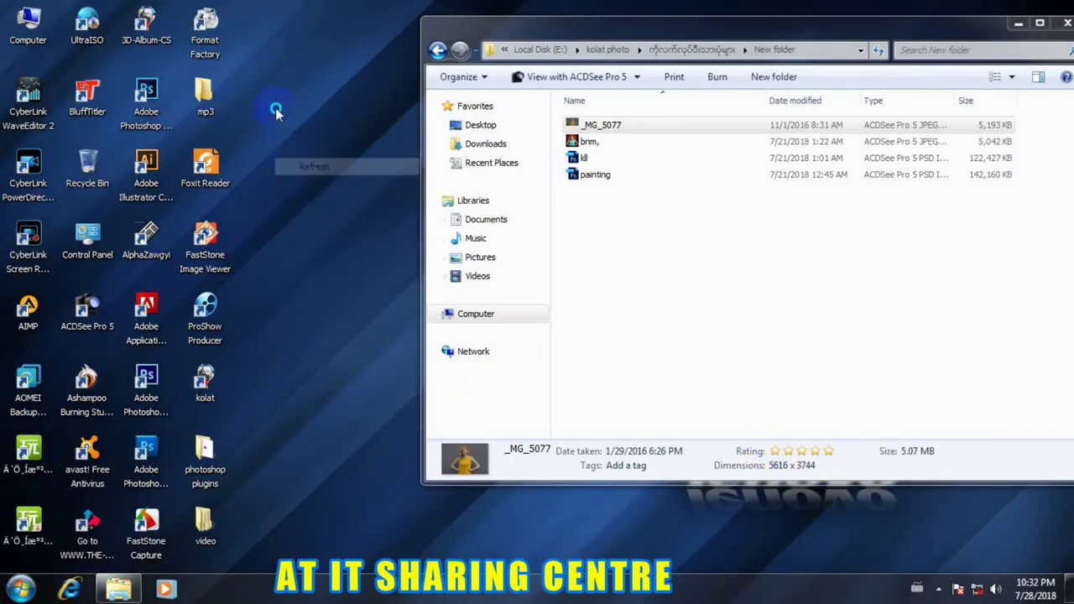
pyautogui.rightClick(276, 108)
pyautogui.rightClick(275, 78)
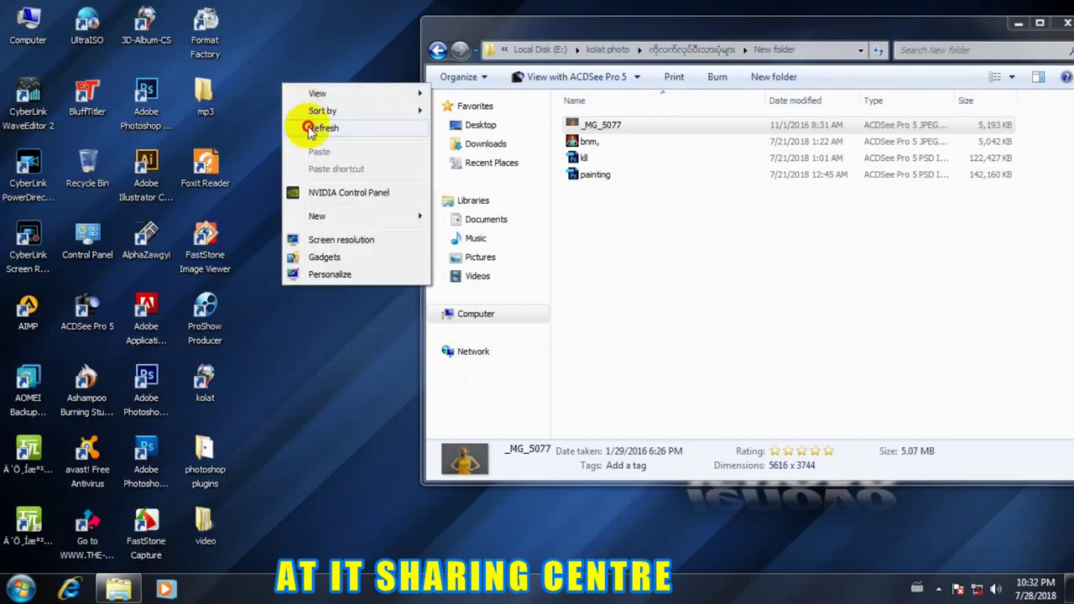
pyautogui.click(303, 120)
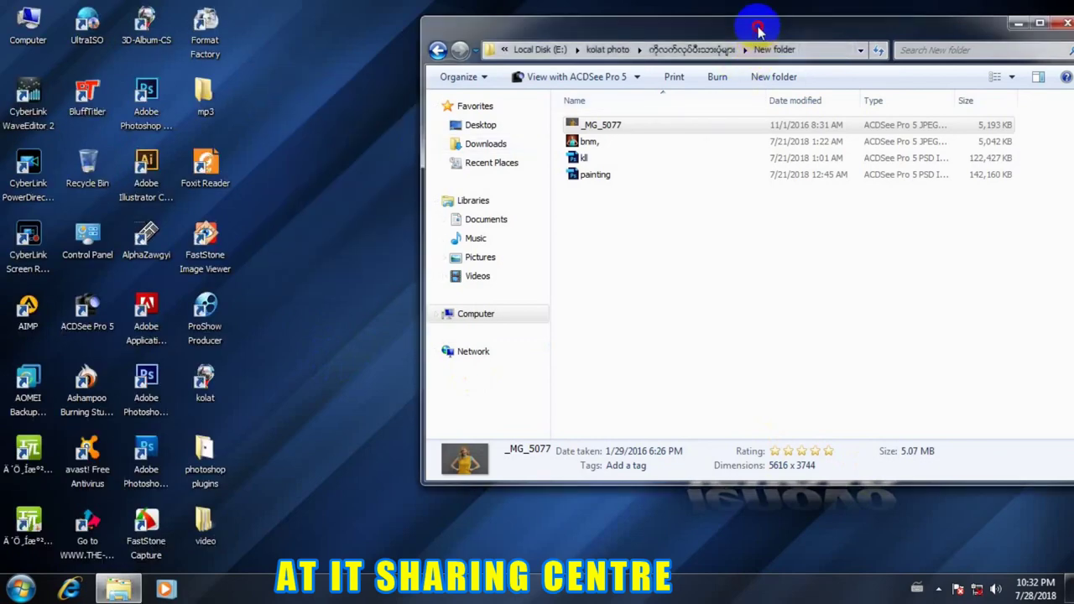
pyautogui.moveTo(762, 33); pyautogui.dragTo(634, 46)
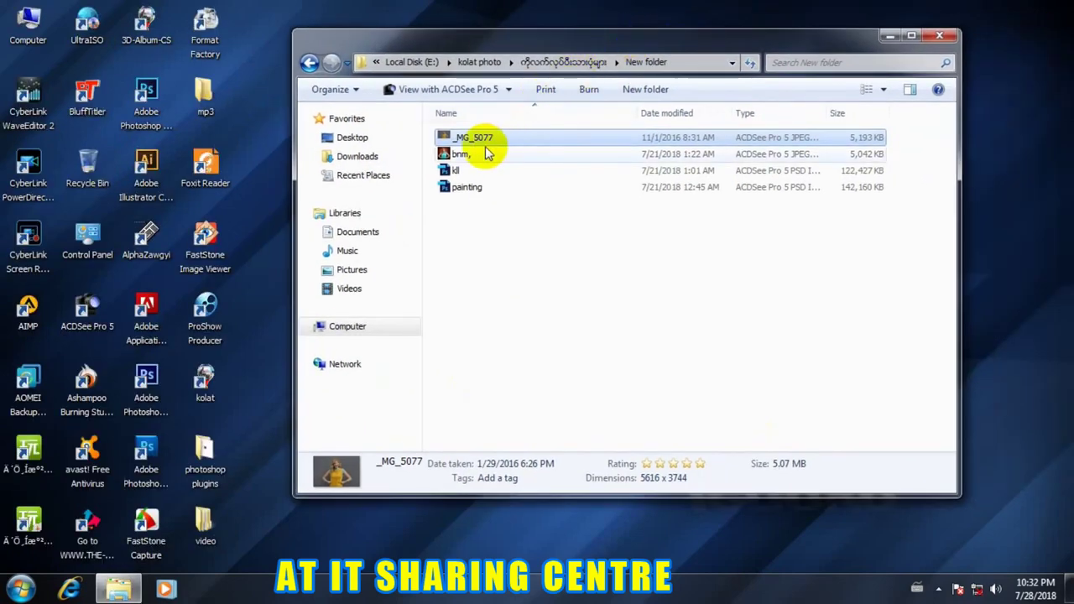
pyautogui.doubleClick(473, 139)
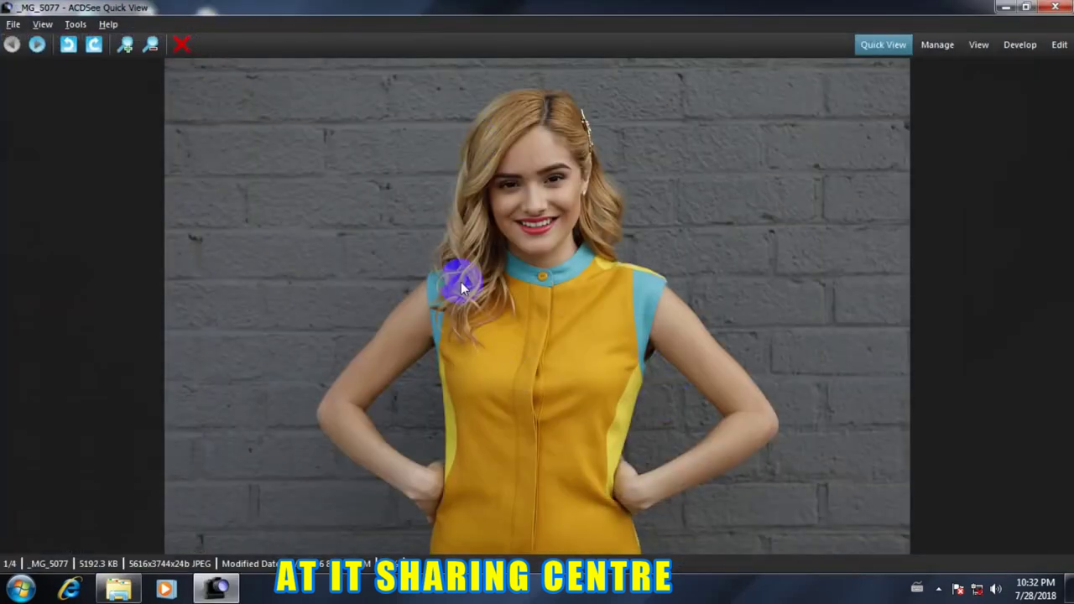
# Flip back and forth between the _MG_5077 photo and the bnm painting to compare them
pyautogui.click(37, 46)
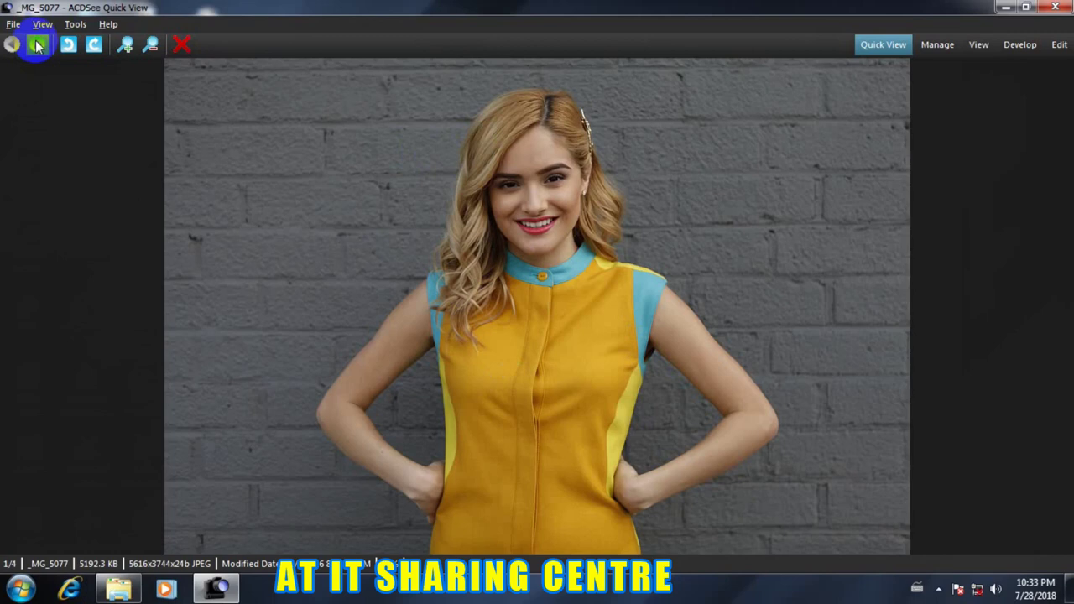
pyautogui.click(36, 46)
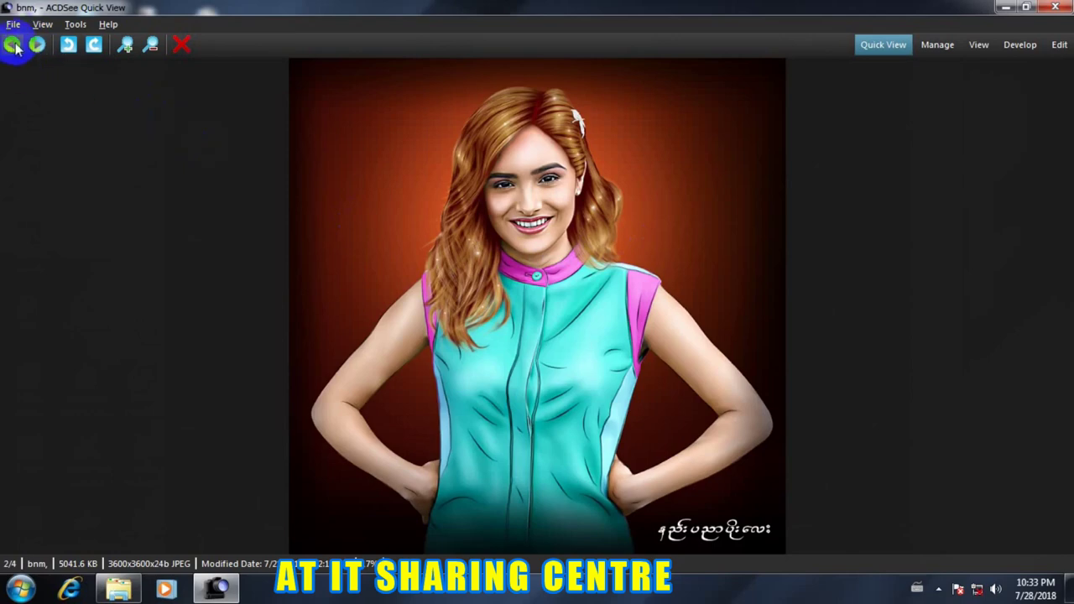
pyautogui.click(12, 44)
pyautogui.click(37, 46)
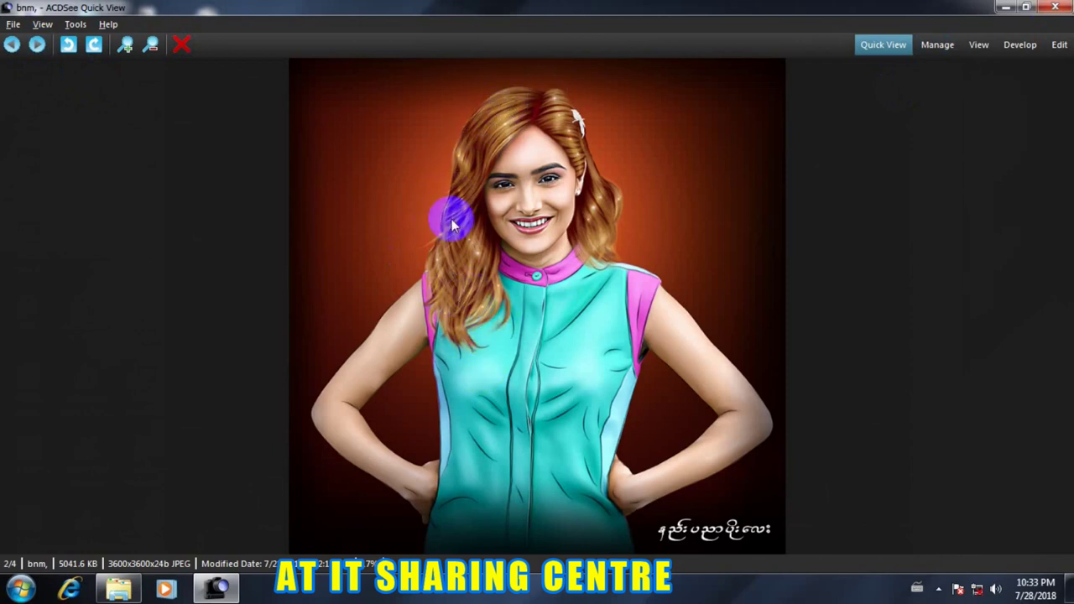
pyautogui.click(10, 47)
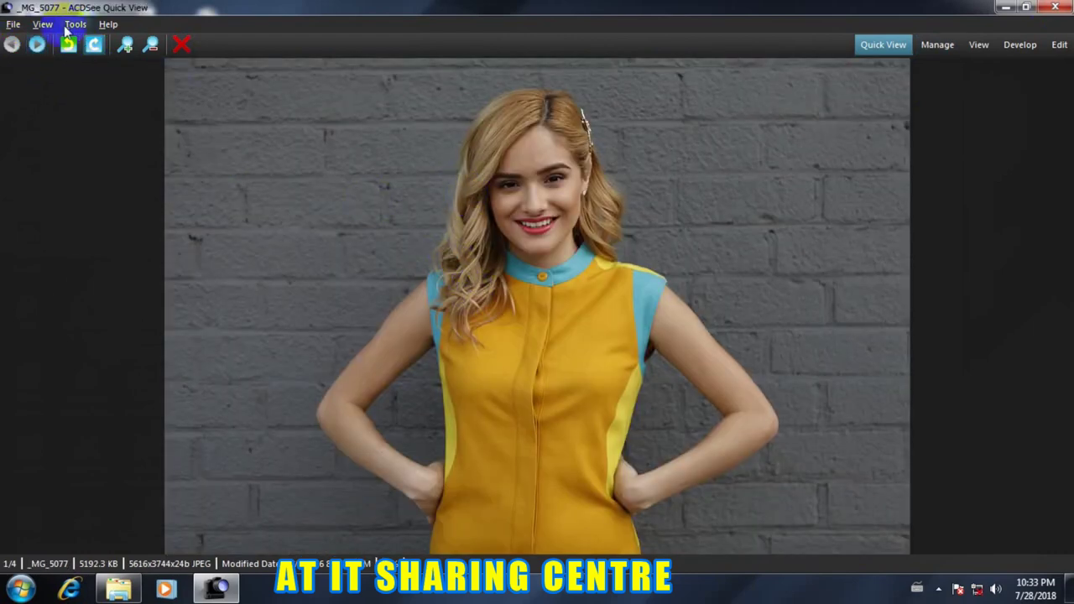
pyautogui.click(38, 46)
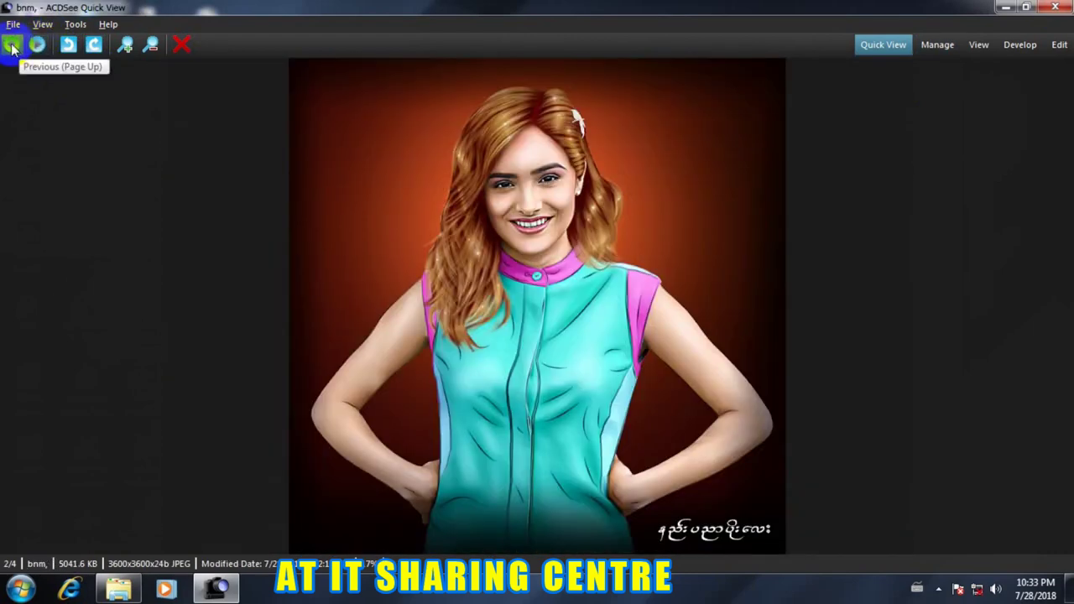
pyautogui.click(12, 48)
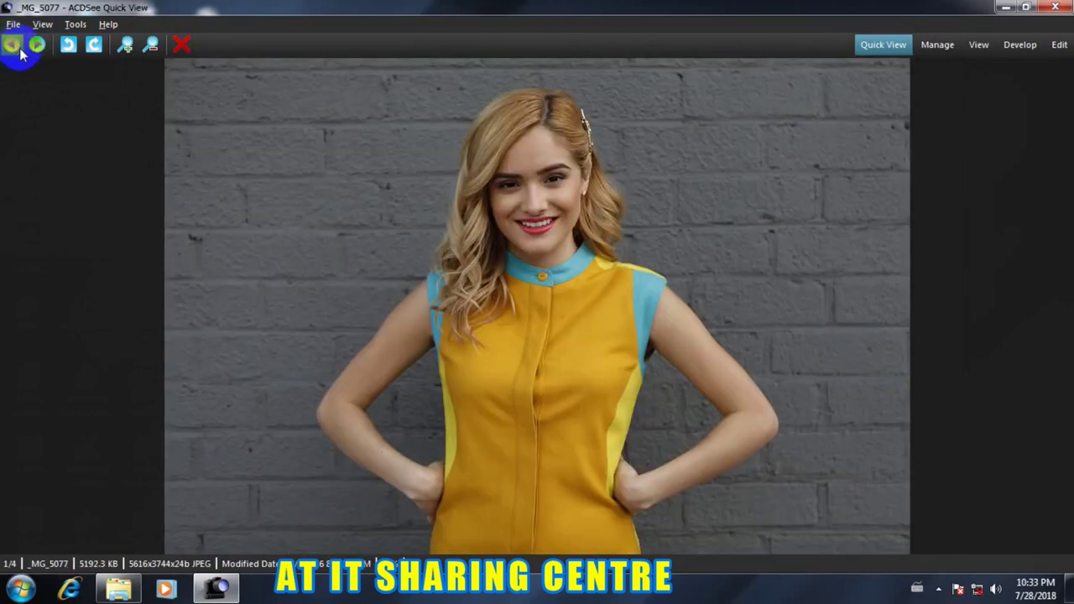
pyautogui.click(37, 46)
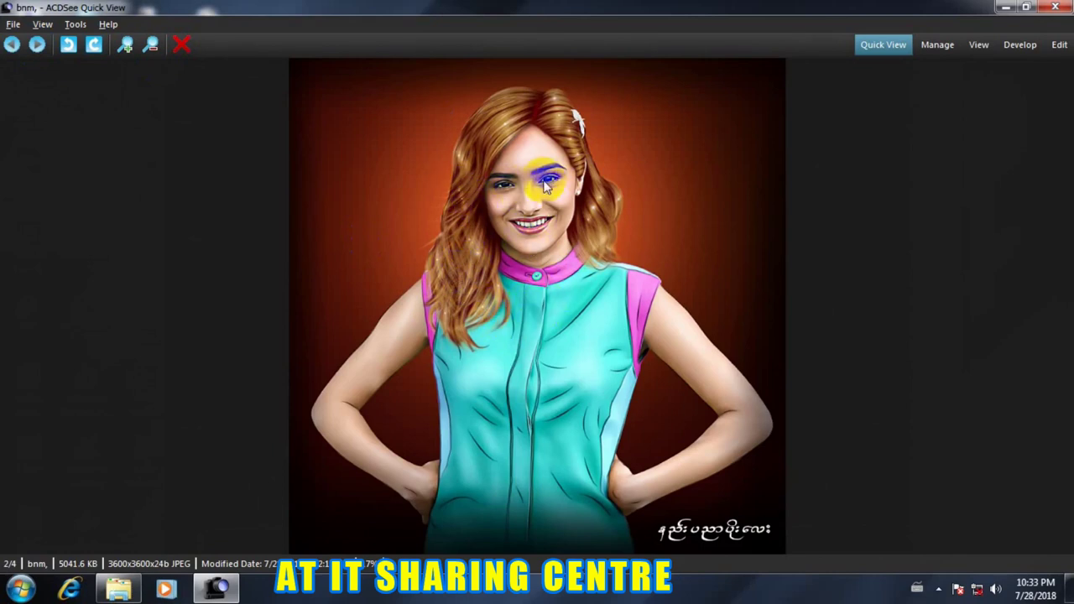
# Zoom in twice on the bnm painting and pan to a close-up of the face
pyautogui.click(125, 46)
pyautogui.click(125, 47)
pyautogui.moveTo(479, 156); pyautogui.dragTo(545, 597)
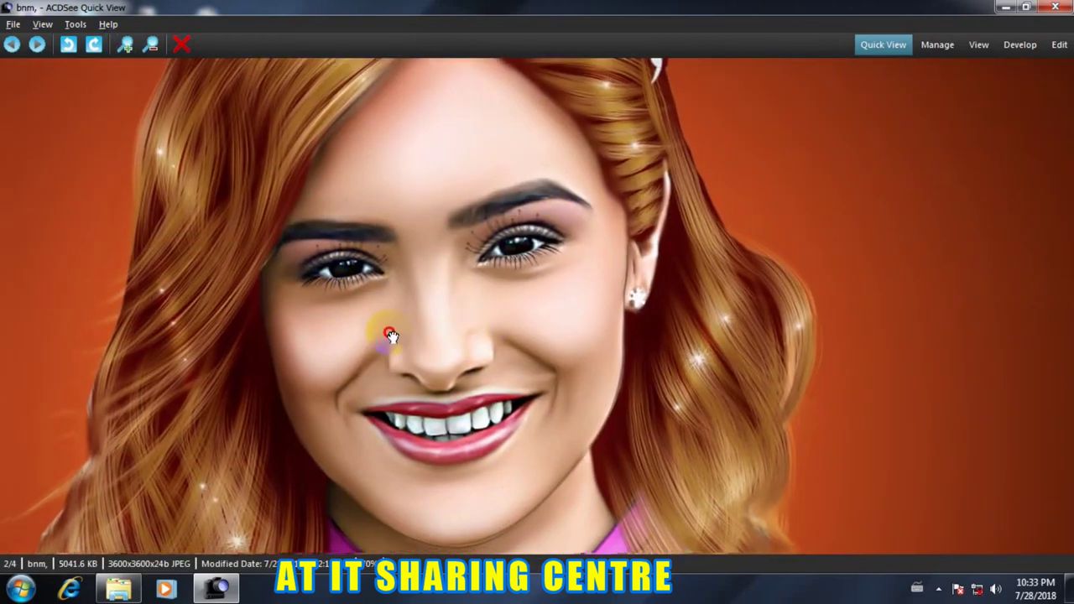
pyautogui.moveTo(383, 311); pyautogui.dragTo(458, 327)
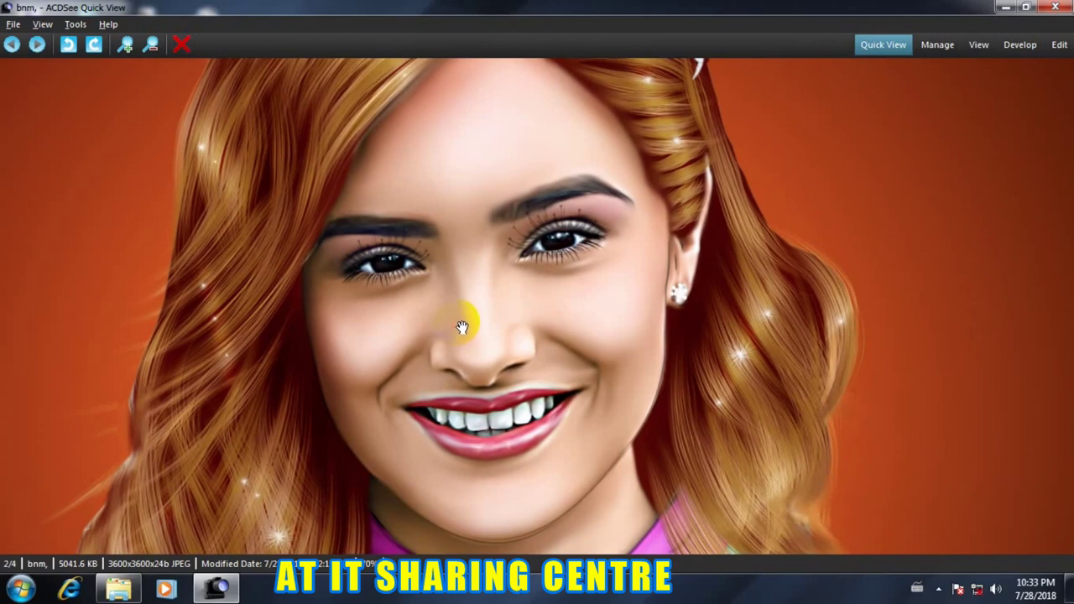
pyautogui.scroll(-2, 460, 327)
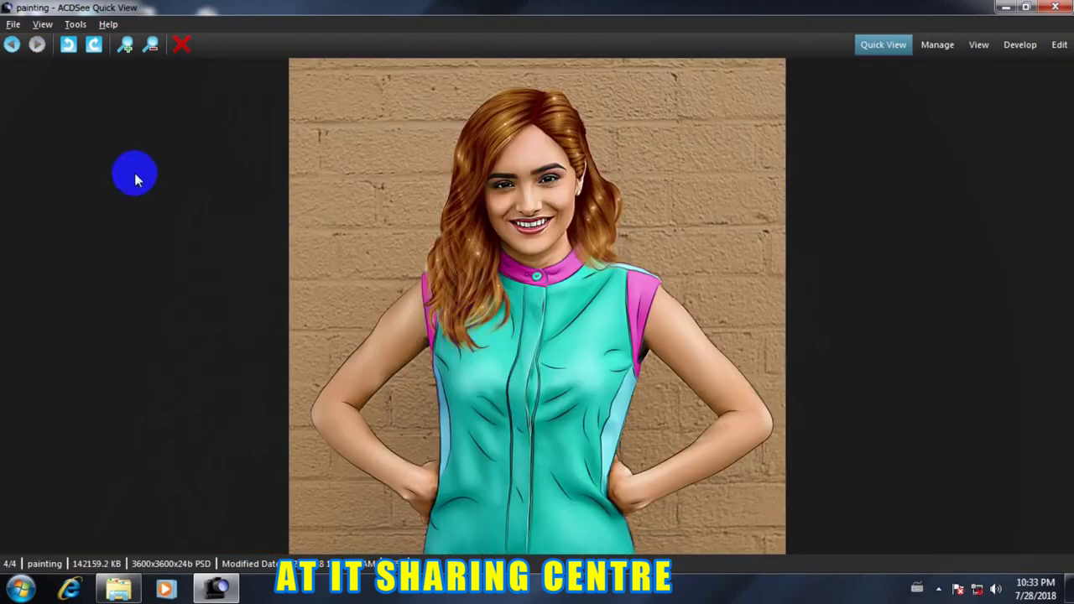
# Zoom in on the faces in the painting and kll images, then close ACDSee Quick View
pyautogui.click(124, 45)
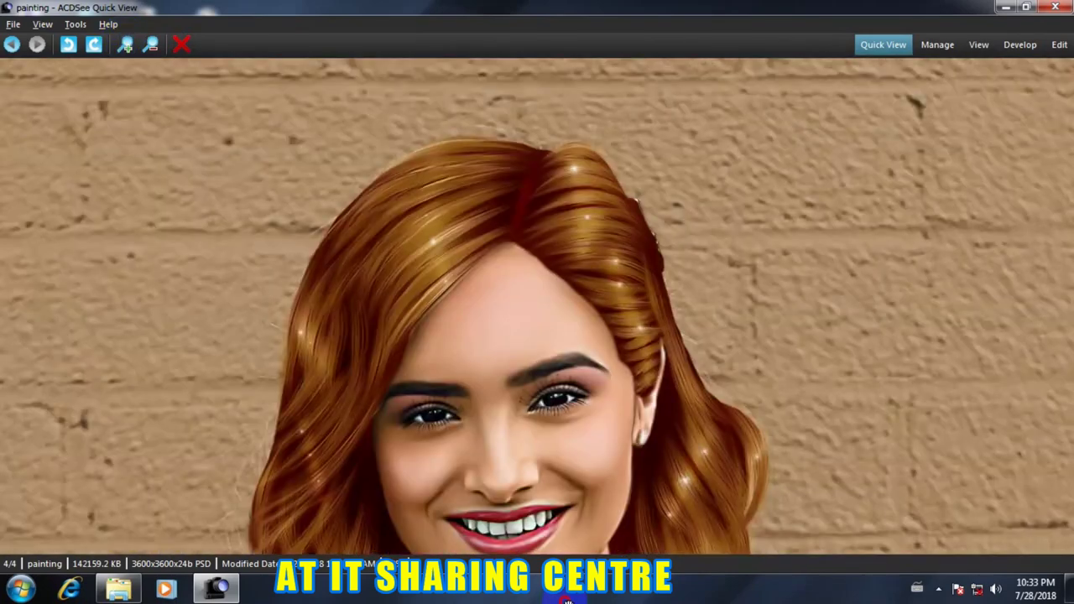
pyautogui.moveTo(541, 468); pyautogui.dragTo(523, 285)
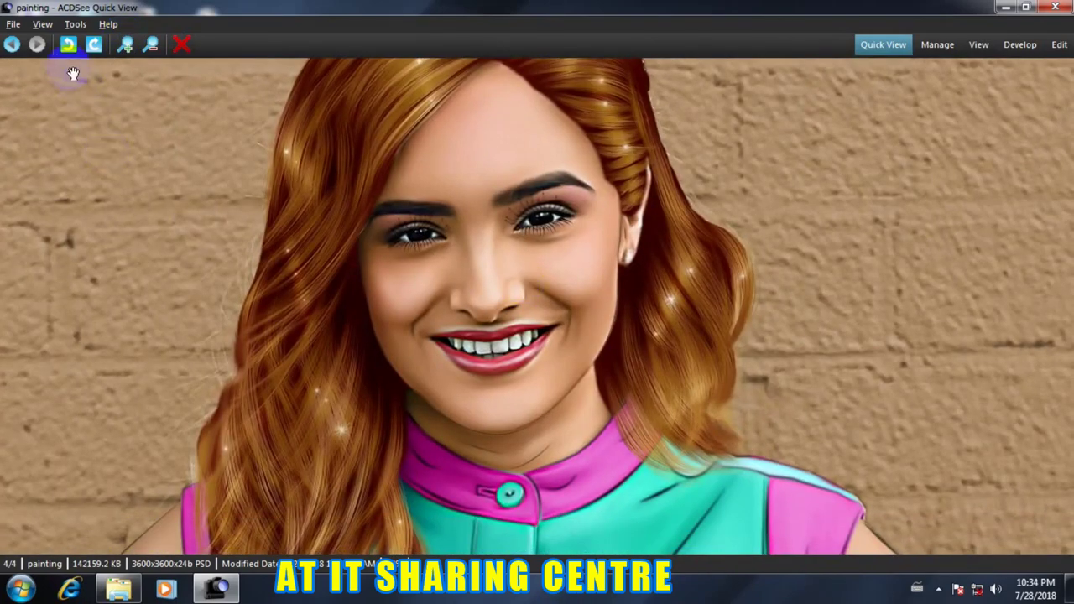
pyautogui.click(12, 46)
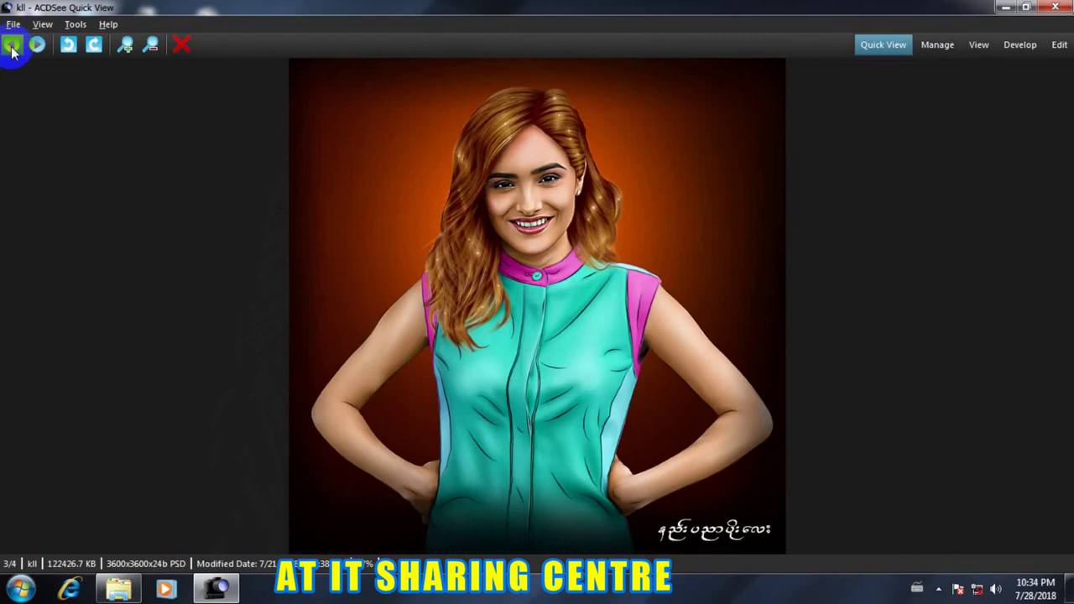
pyautogui.click(126, 44)
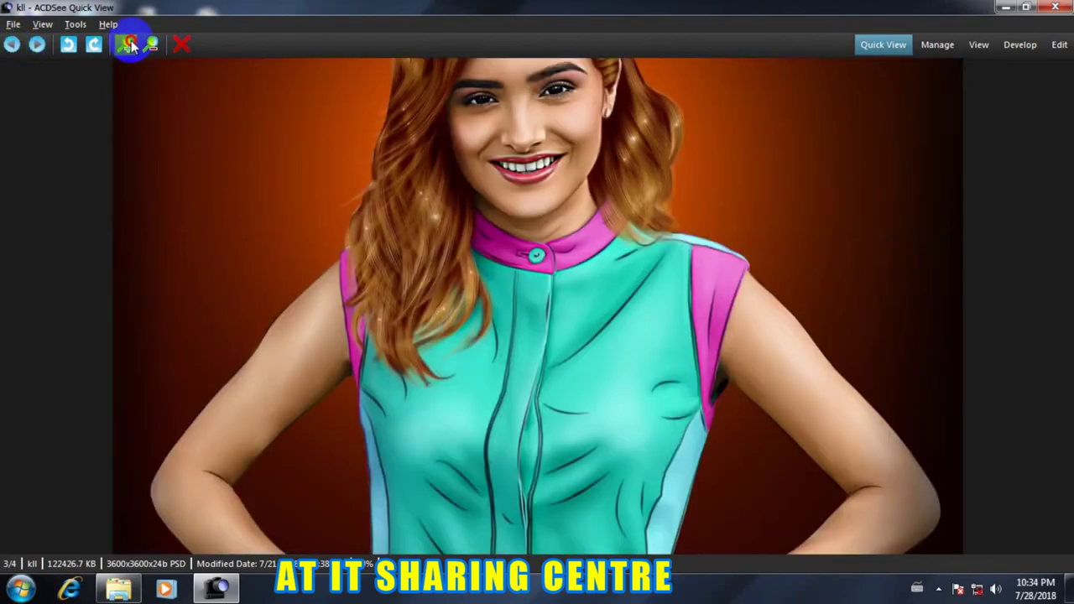
pyautogui.click(130, 46)
pyautogui.moveTo(463, 220); pyautogui.dragTo(553, 376)
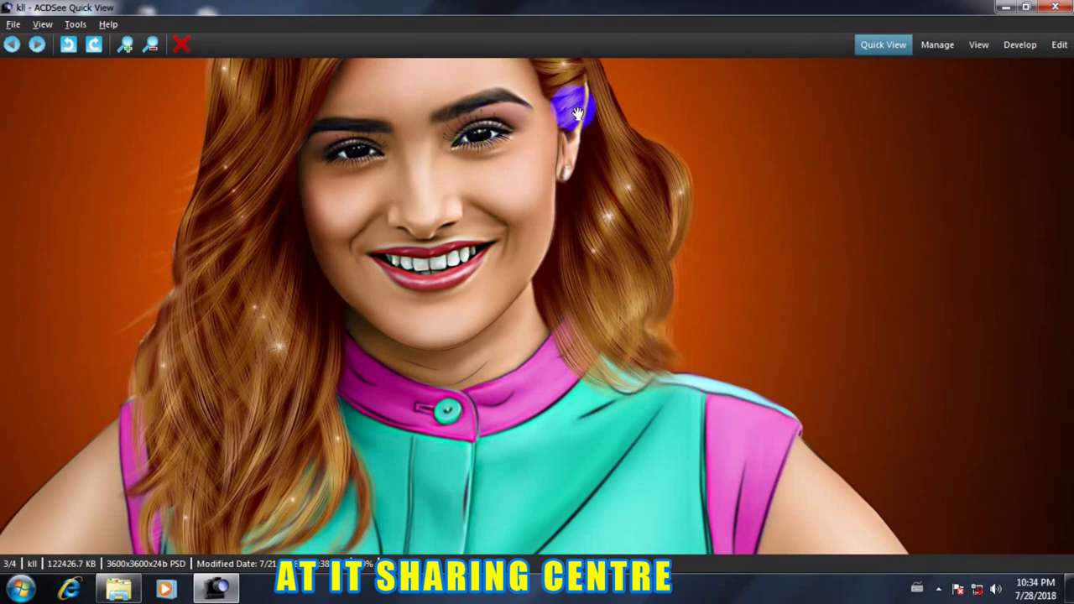
pyautogui.click(1055, 7)
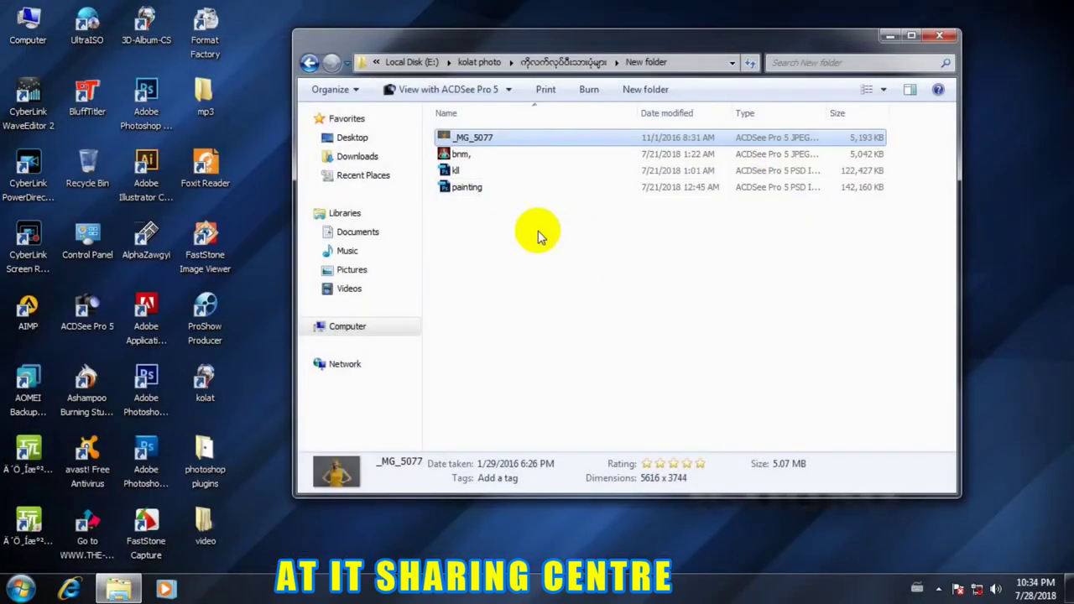
pyautogui.doubleClick(473, 141)
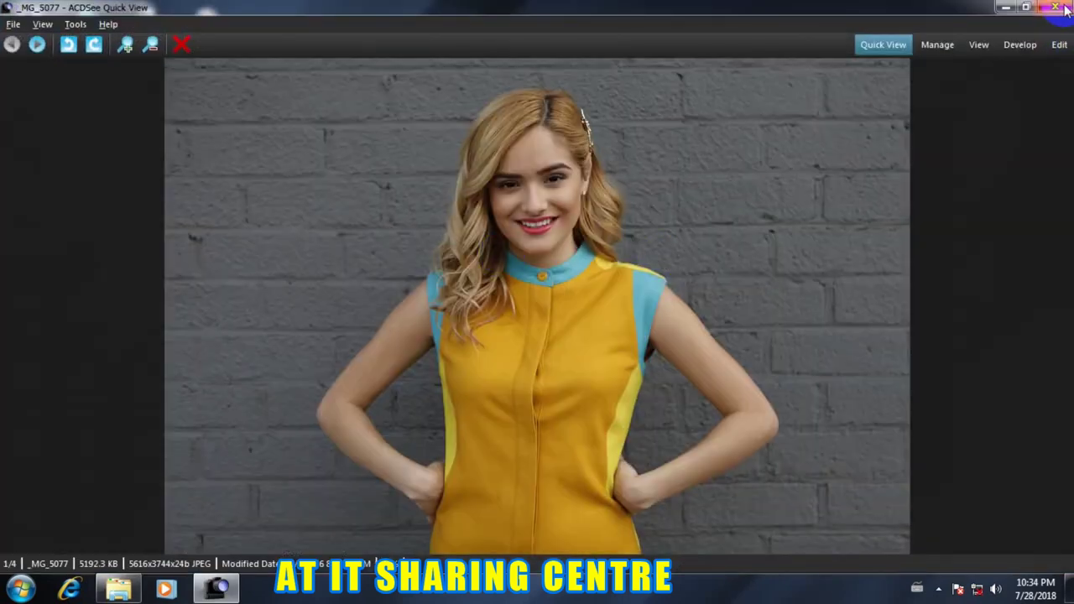
pyautogui.click(1055, 6)
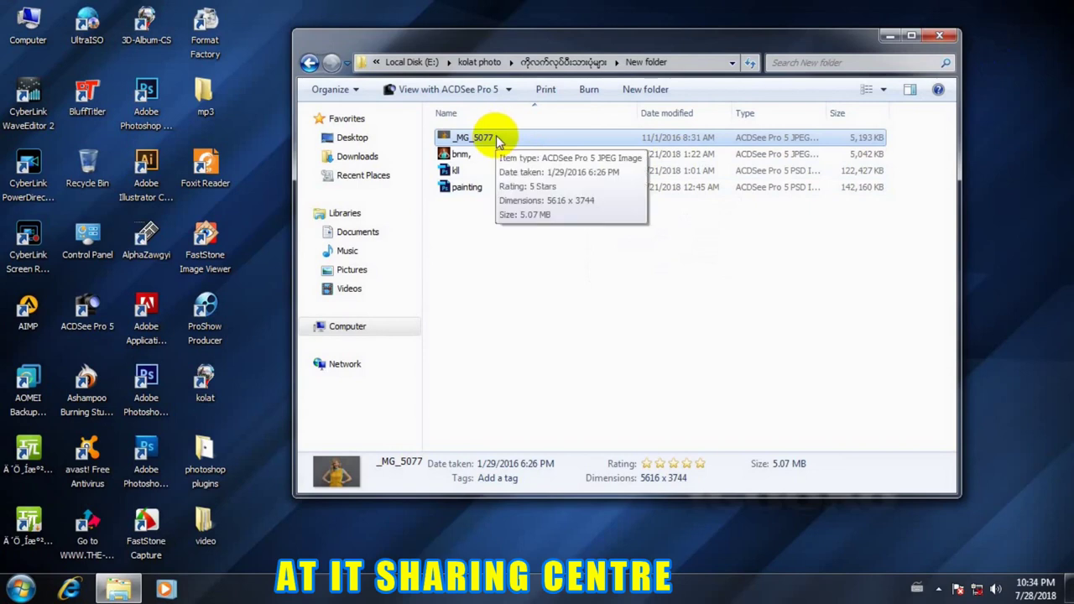
pyautogui.moveTo(495, 145); pyautogui.dragTo(317, 422)
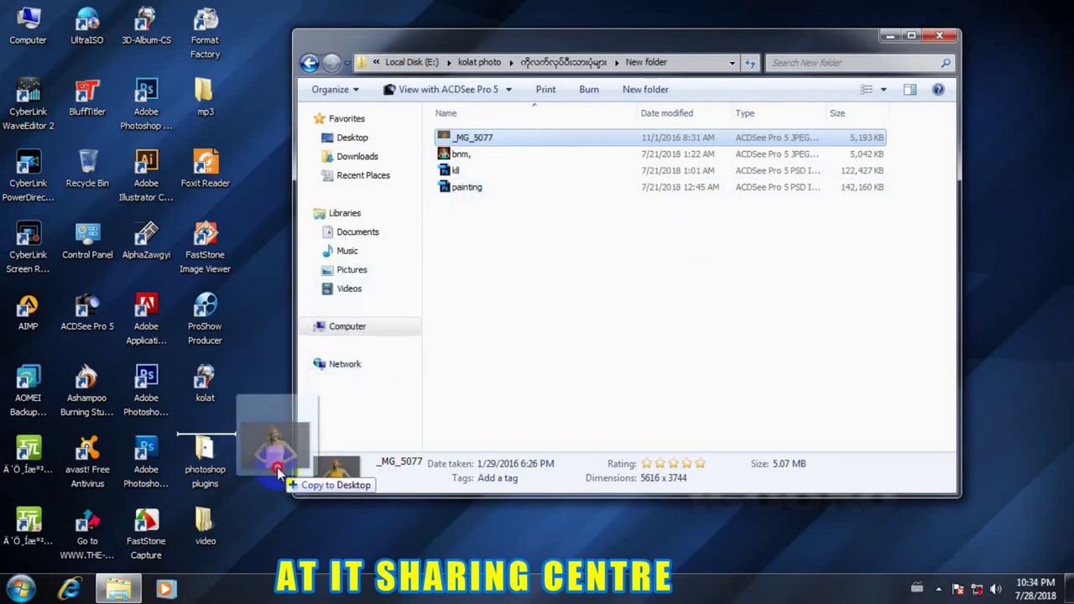
pyautogui.moveTo(317, 422); pyautogui.dragTo(486, 227)
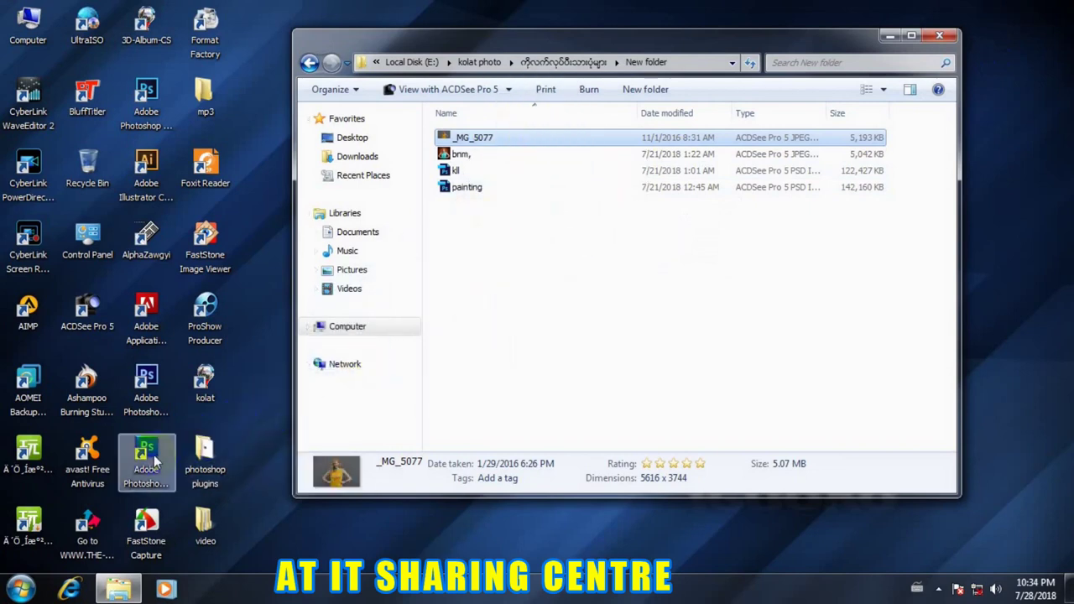
pyautogui.click(150, 401)
pyautogui.click(152, 122)
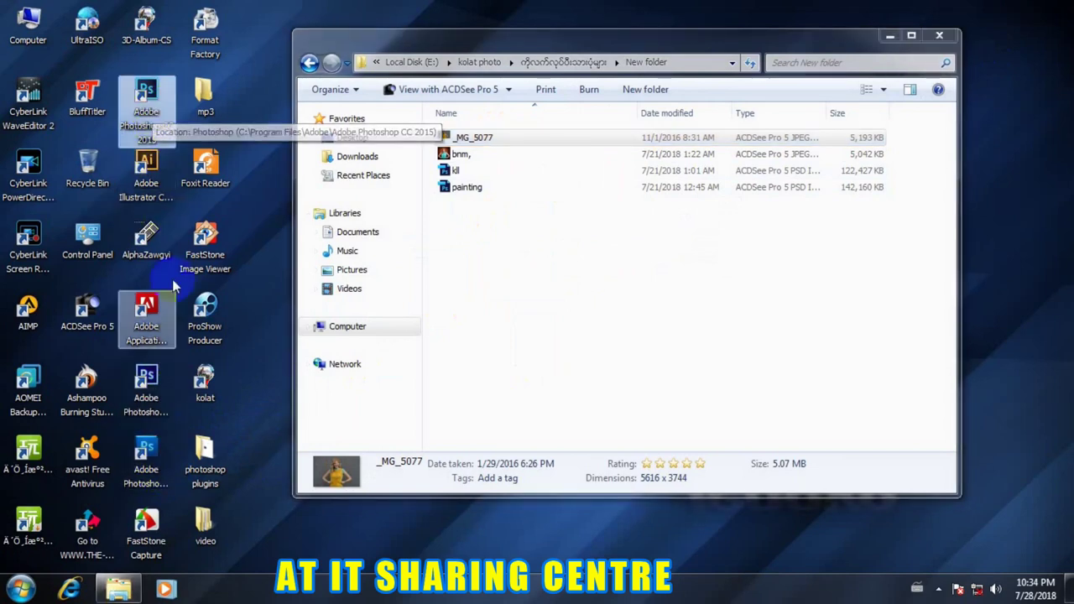
pyautogui.click(149, 469)
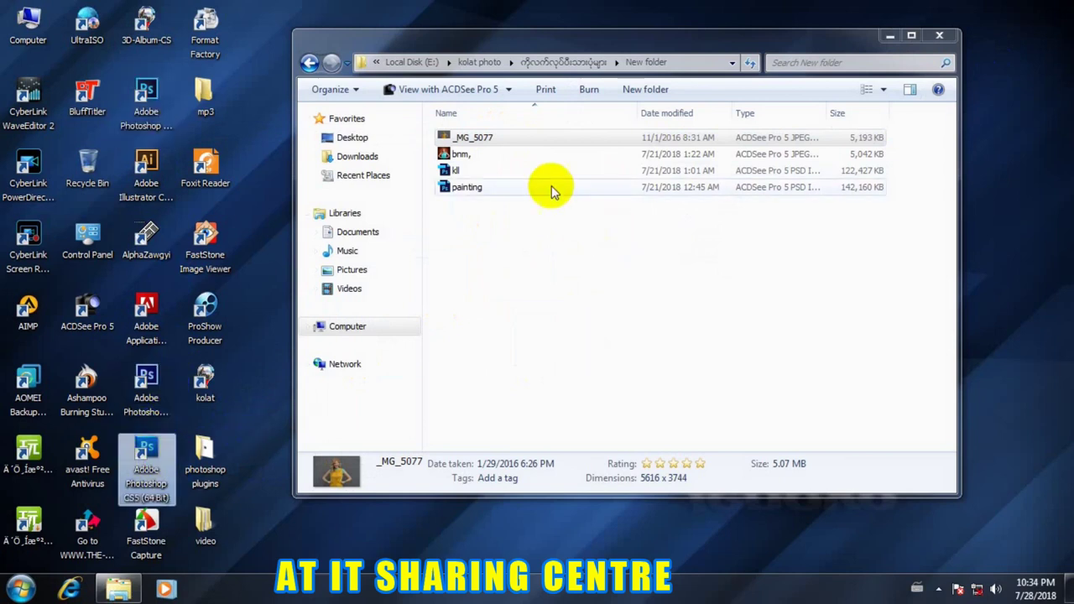
pyautogui.moveTo(153, 359); pyautogui.dragTo(151, 386)
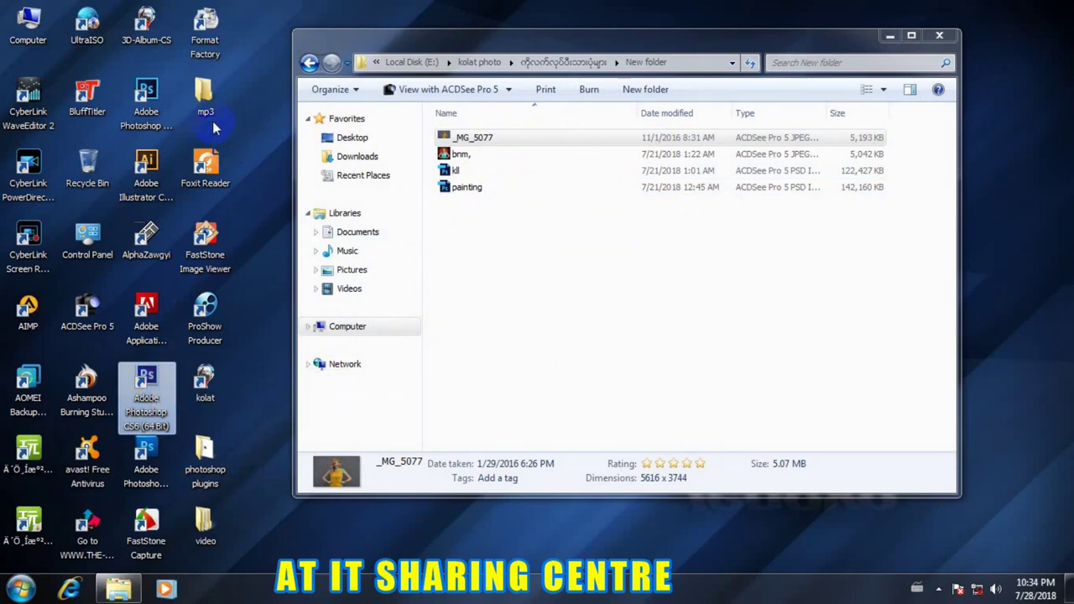
pyautogui.click(159, 102)
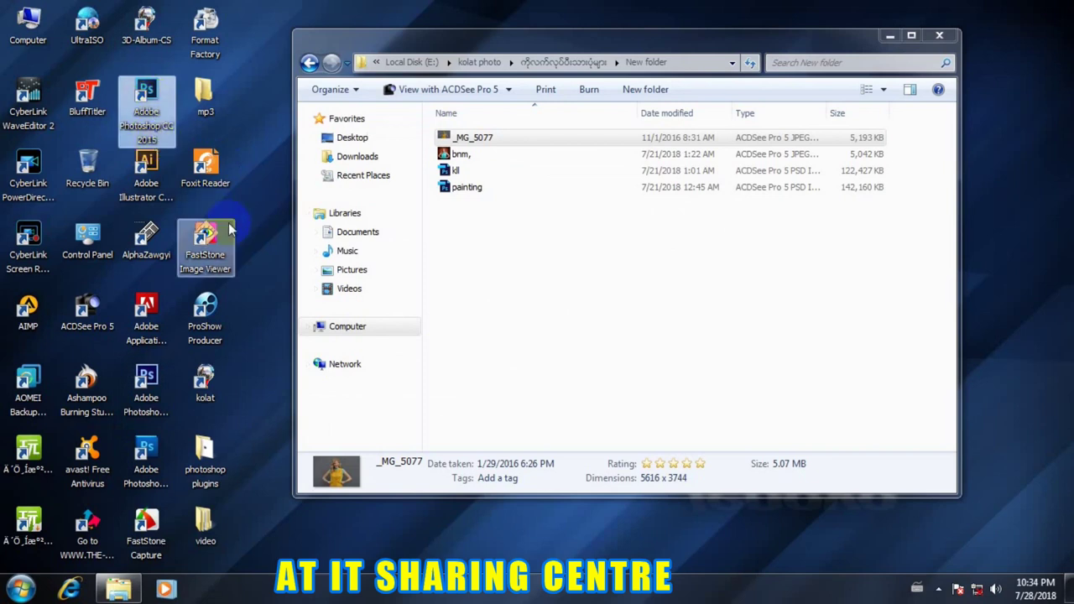
pyautogui.click(499, 140)
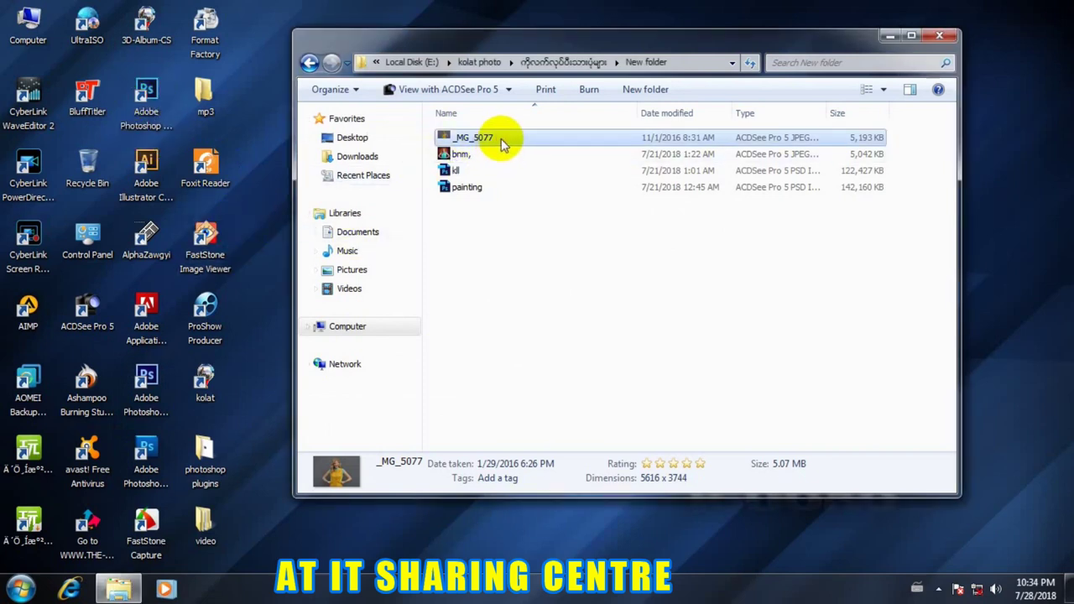
pyautogui.moveTo(502, 144); pyautogui.dragTo(153, 451)
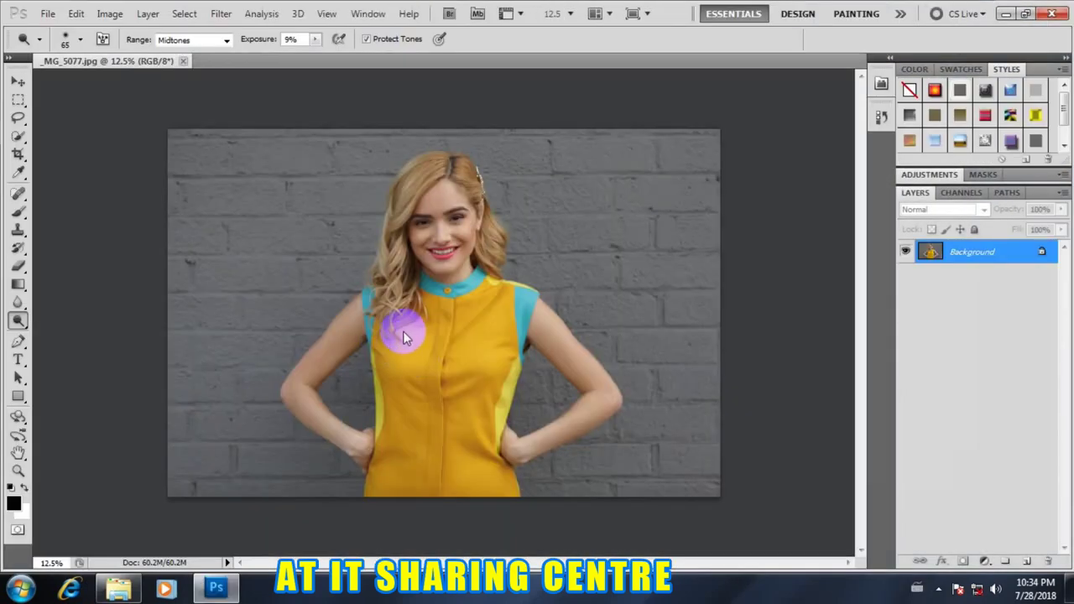
# Select the Crop tool and set width and height to 12 in at 300 pixels/inch
pyautogui.keyDown('alt'); pyautogui.click(409, 336); pyautogui.keyUp('alt')
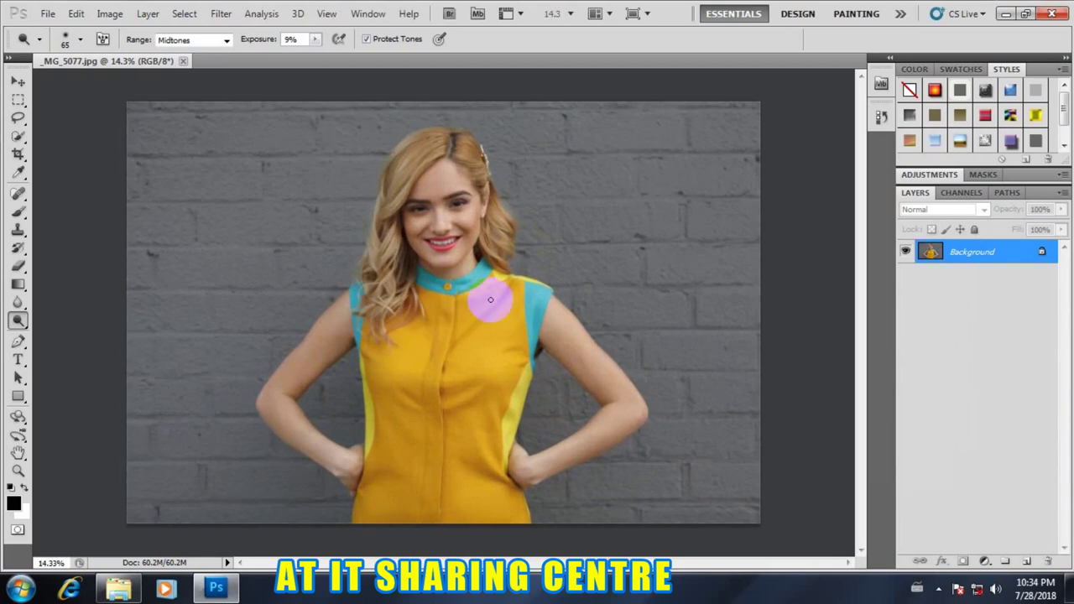
pyautogui.click(19, 154)
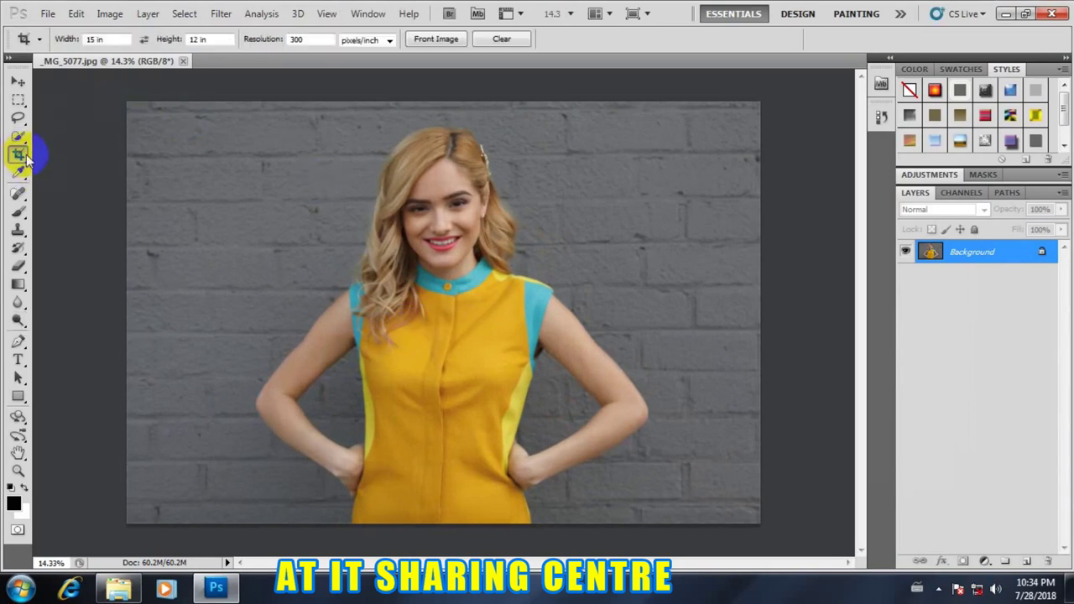
pyautogui.click(109, 39)
pyautogui.write('12')
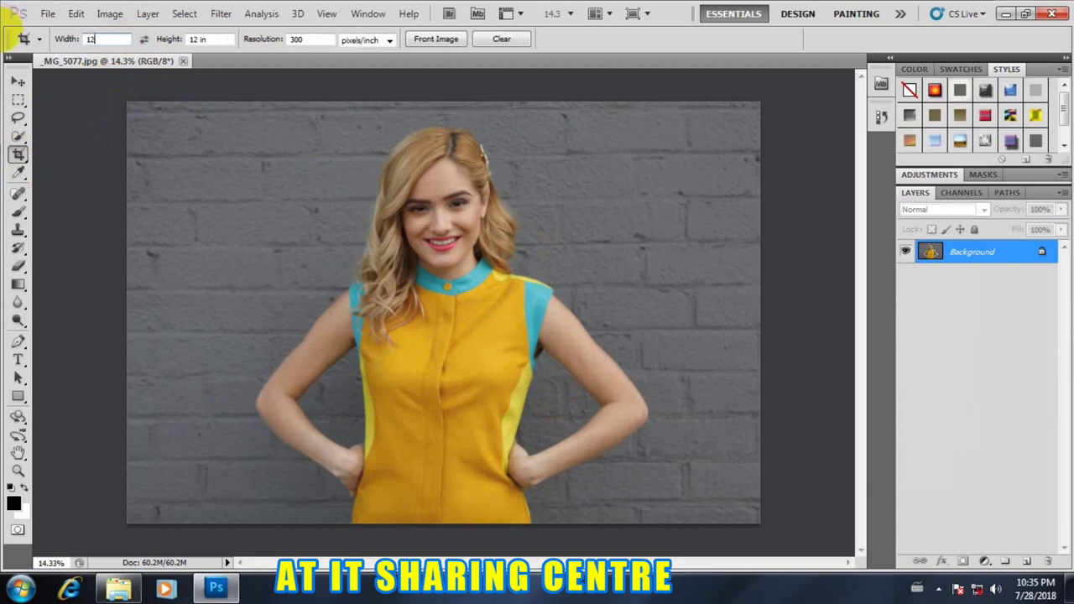
pyautogui.click(202, 39)
pyautogui.click(94, 40)
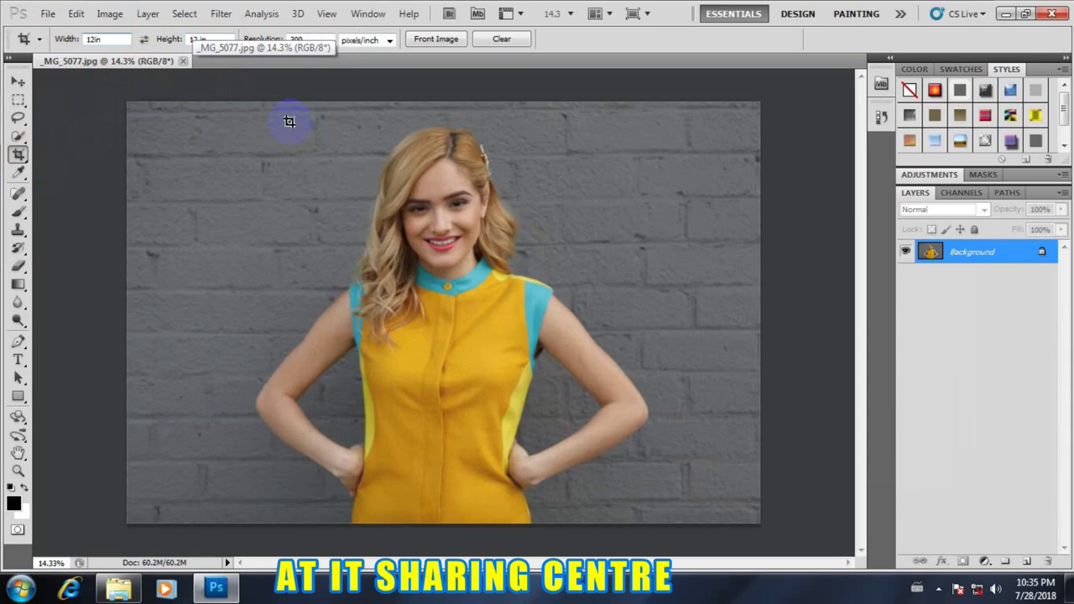
pyautogui.click(109, 13)
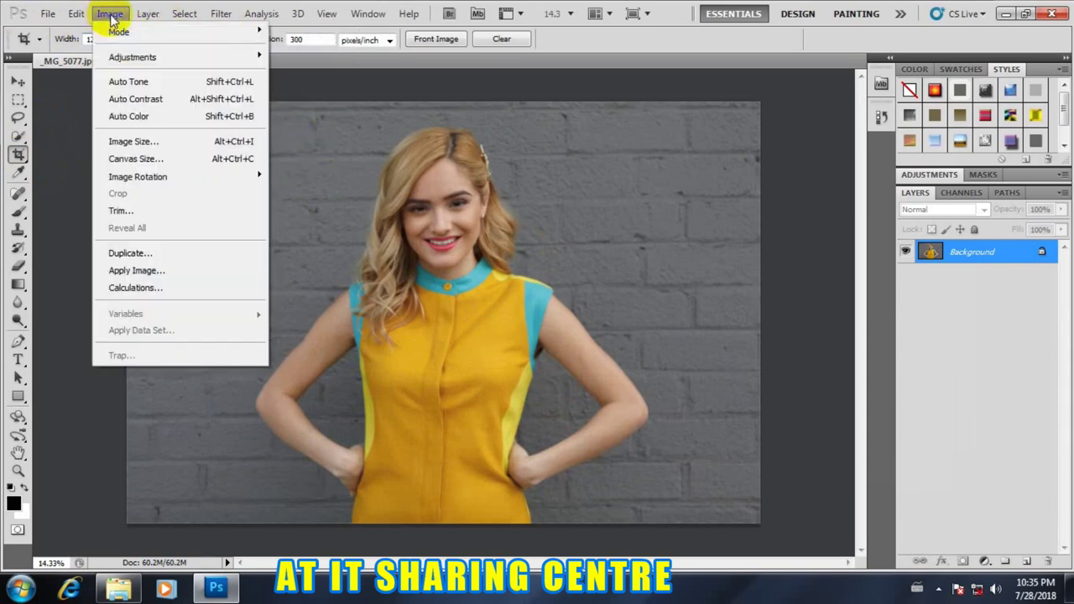
# Resample the image in Image Size using inch units and a new resolution, growing it to 1.02G
pyautogui.click(141, 141)
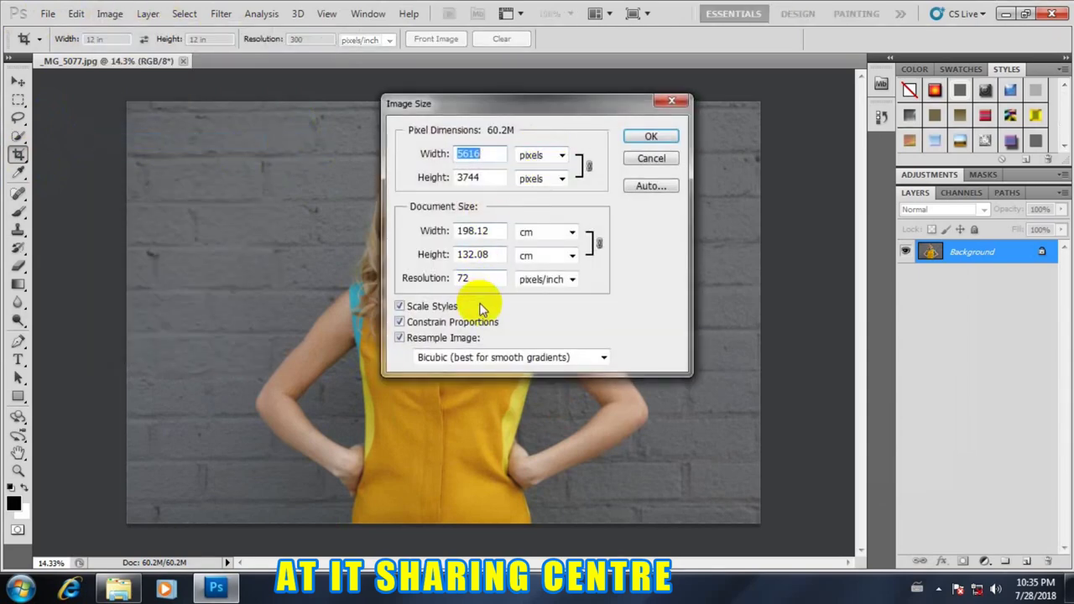
pyautogui.click(570, 232)
pyautogui.click(531, 261)
pyautogui.doubleClick(470, 279)
pyautogui.write('300')
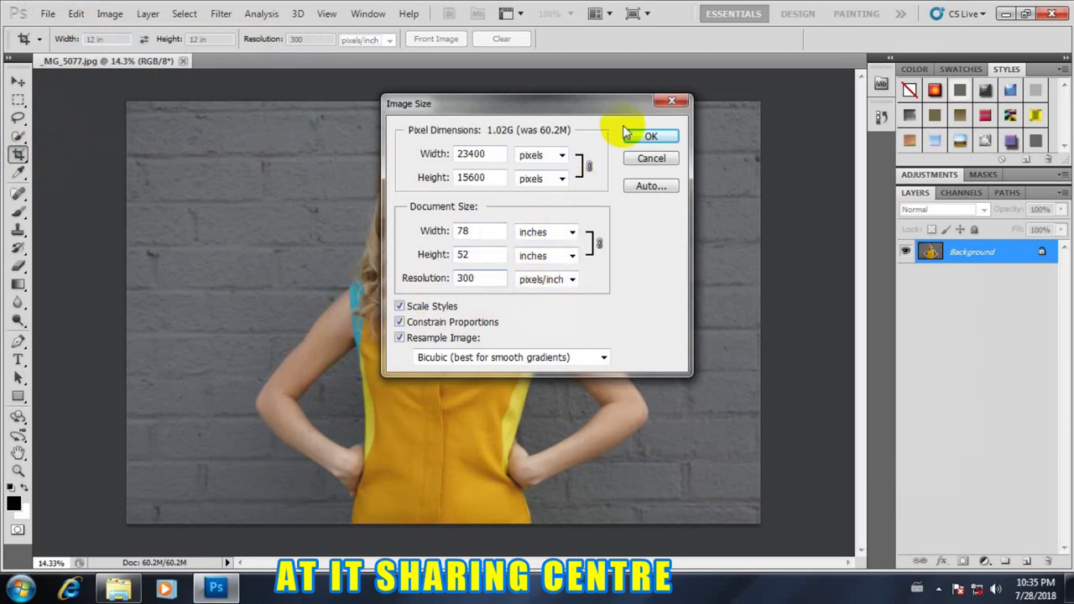
pyautogui.click(644, 137)
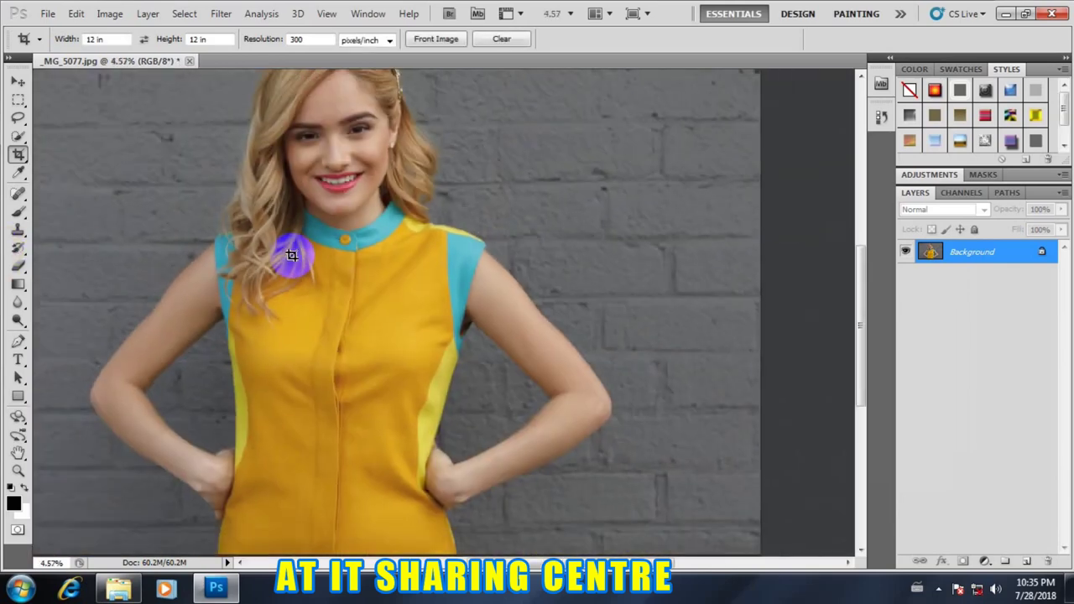
# Zoom and pan around the lips and nose to inspect the enlarged detail
pyautogui.scroll(5, 293, 232)
pyautogui.scroll(4, 318, 187)
pyautogui.scroll(3, 323, 187)
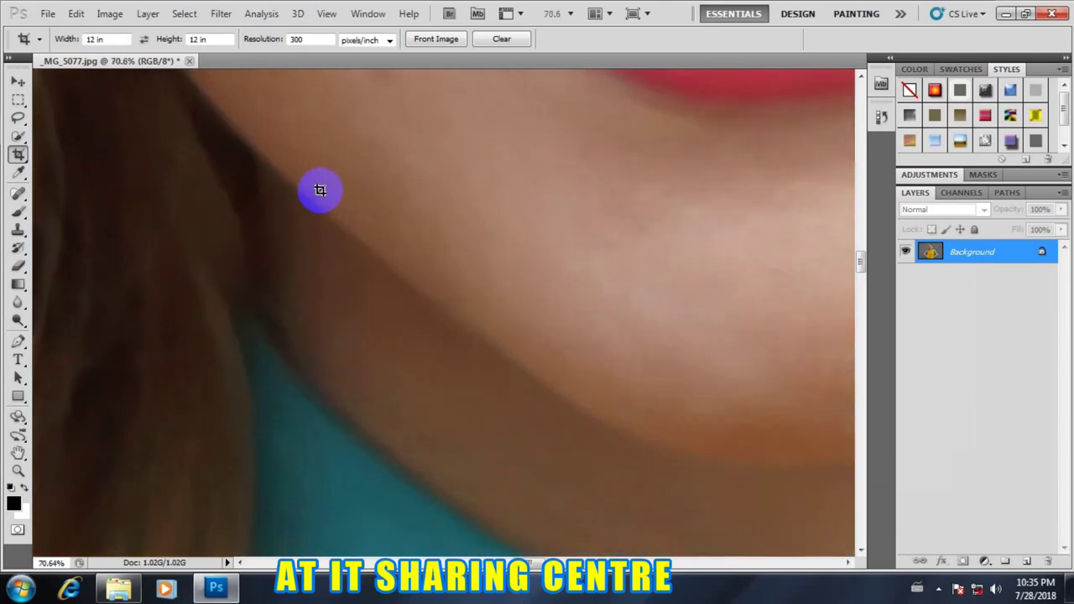
pyautogui.moveTo(590, 200)
pyautogui.mouseDown()
pyautogui.moveTo(607, 187)
pyautogui.moveTo(479, 431)
pyautogui.mouseUp()
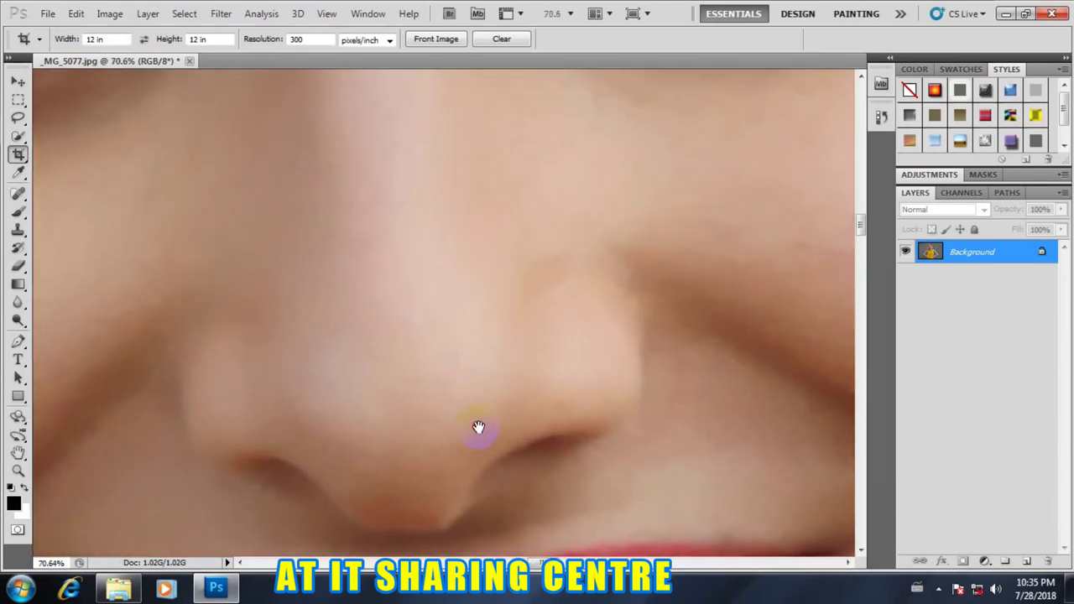
pyautogui.scroll(3, 495, 380)
pyautogui.scroll(2, 495, 379)
pyautogui.scroll(2, 495, 380)
pyautogui.scroll(1, 495, 380)
pyautogui.scroll(-1, 494, 379)
pyautogui.scroll(-1, 495, 379)
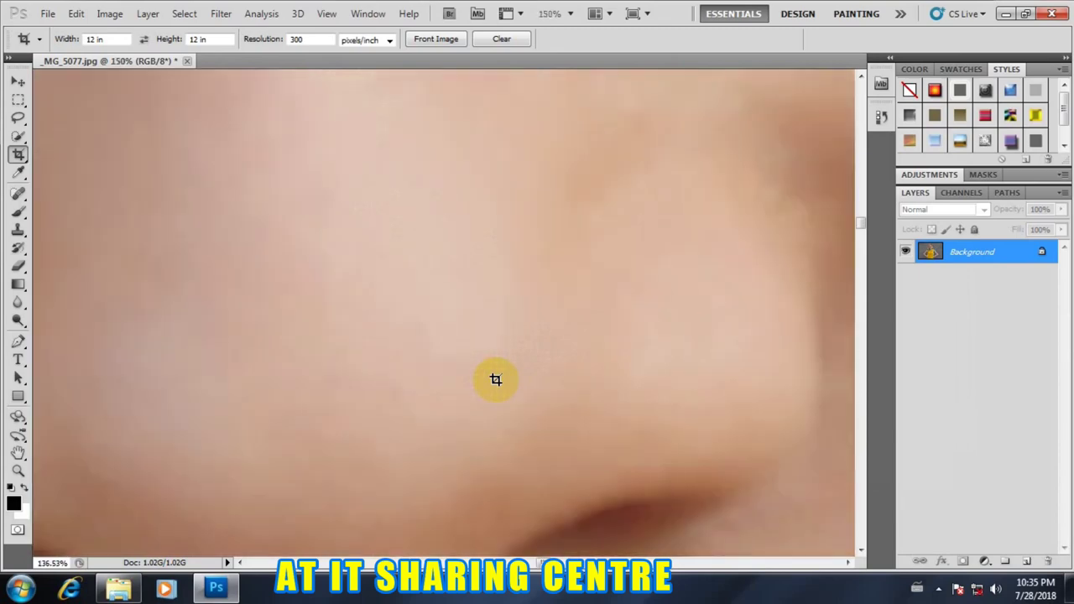
pyautogui.scroll(-1, 495, 380)
pyautogui.scroll(-1, 495, 380)
pyautogui.scroll(-3, 495, 379)
pyautogui.scroll(-1, 495, 379)
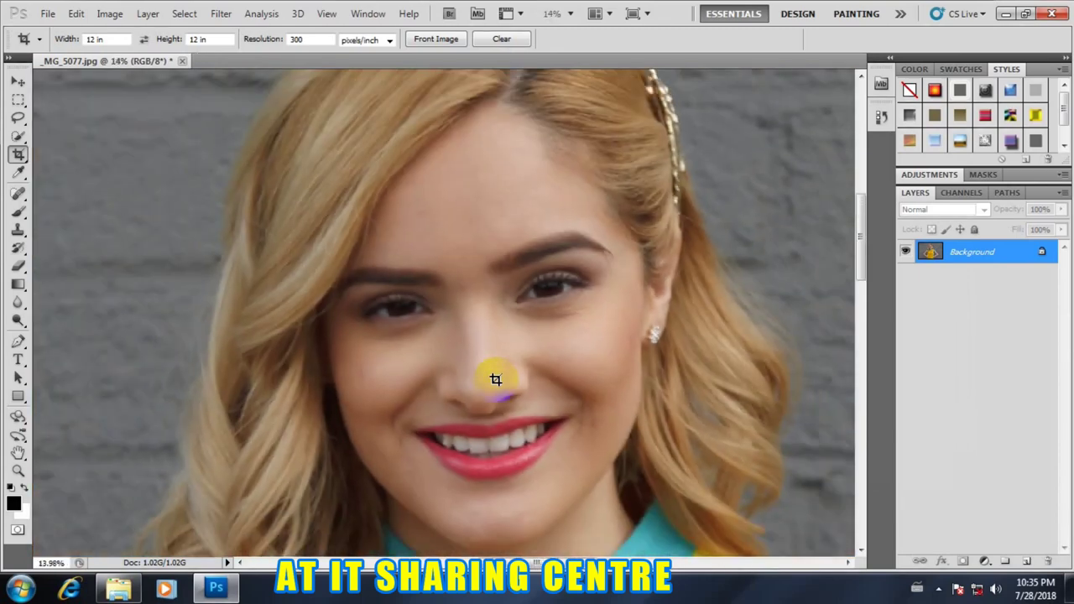
# Zoom the view back out and recheck the crop width and height fields
pyautogui.scroll(2, 556, 220)
pyautogui.scroll(2, 559, 431)
pyautogui.scroll(2, 566, 436)
pyautogui.scroll(2, 567, 437)
pyautogui.scroll(-2, 567, 438)
pyautogui.scroll(-2, 567, 436)
pyautogui.scroll(-2, 567, 432)
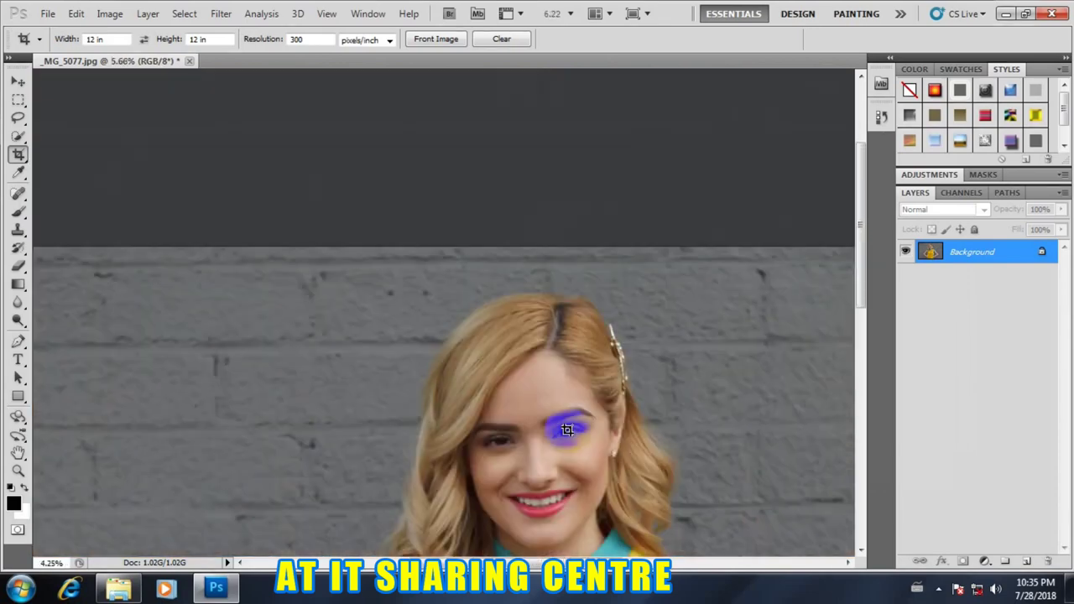
pyautogui.scroll(-1, 566, 426)
pyautogui.click(91, 39)
pyautogui.click(201, 40)
# Drag a square crop around the woman, centre it, and commit the crop
pyautogui.moveTo(121, 99)
pyautogui.mouseDown()
pyautogui.moveTo(525, 539)
pyautogui.moveTo(547, 479)
pyautogui.mouseUp()
pyautogui.moveTo(475, 408)
pyautogui.mouseDown()
pyautogui.moveTo(601, 424)
pyautogui.moveTo(591, 416)
pyautogui.mouseUp()
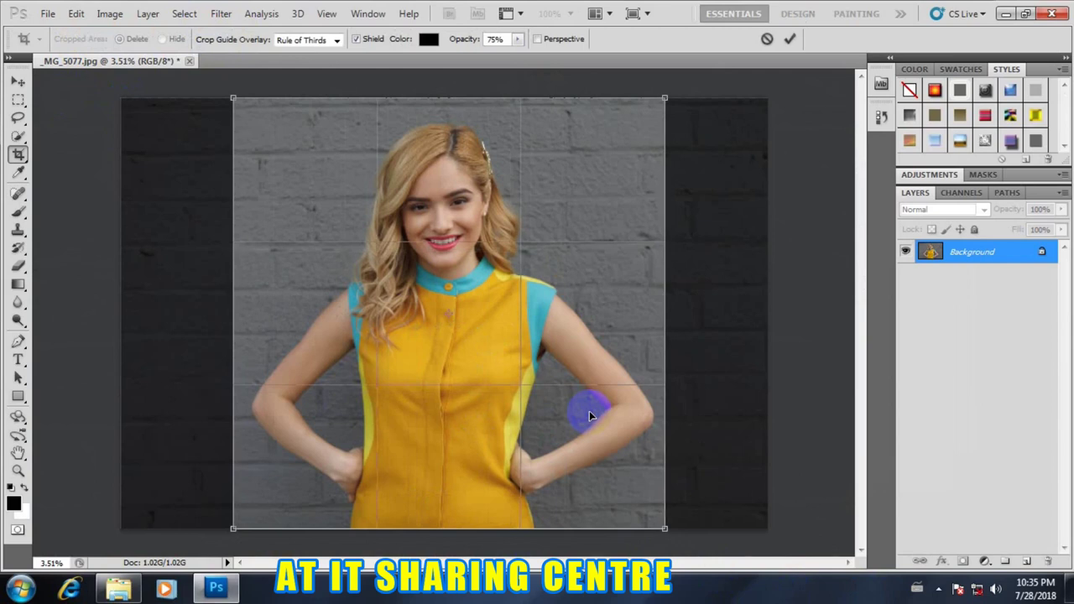
pyautogui.press('Return')
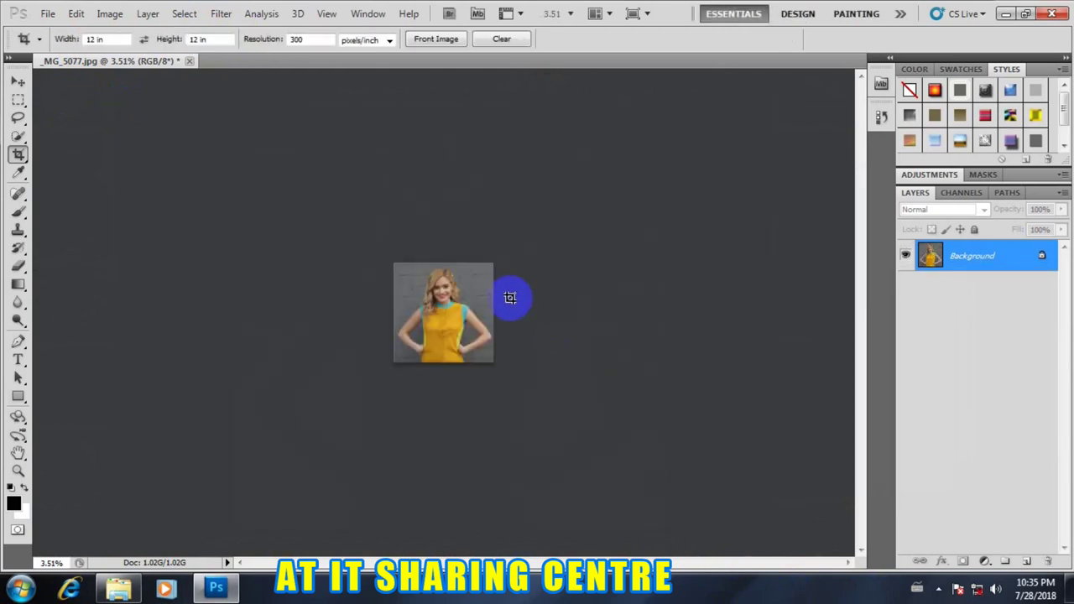
pyautogui.moveTo(469, 337); pyautogui.dragTo(475, 318)
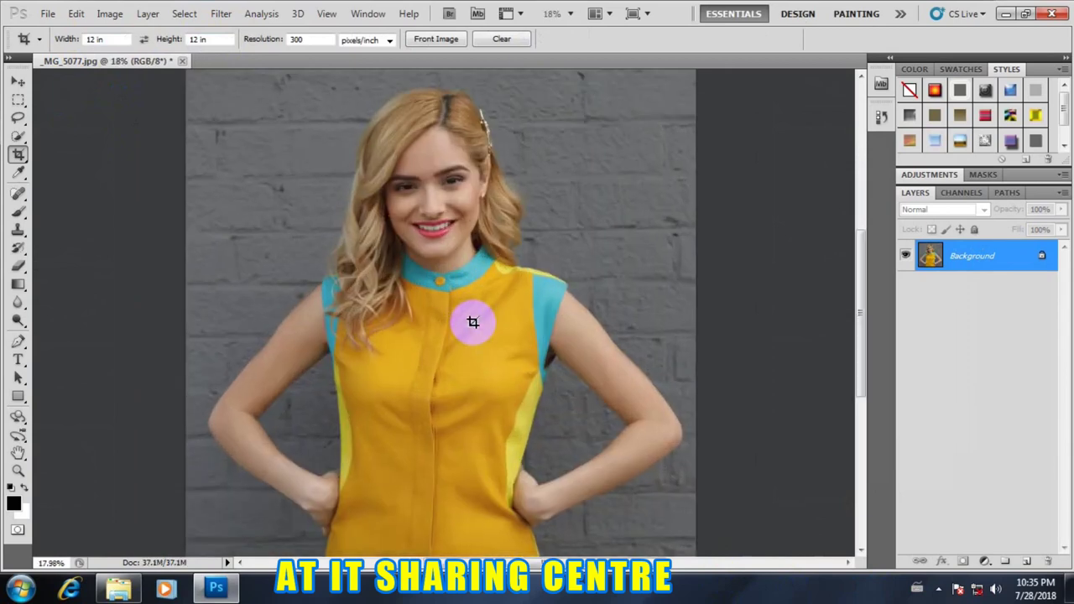
# Duplicate the Background onto Layer 1 with Ctrl+J and switch to the Move tool
pyautogui.hotkey('ctrl', 'j')
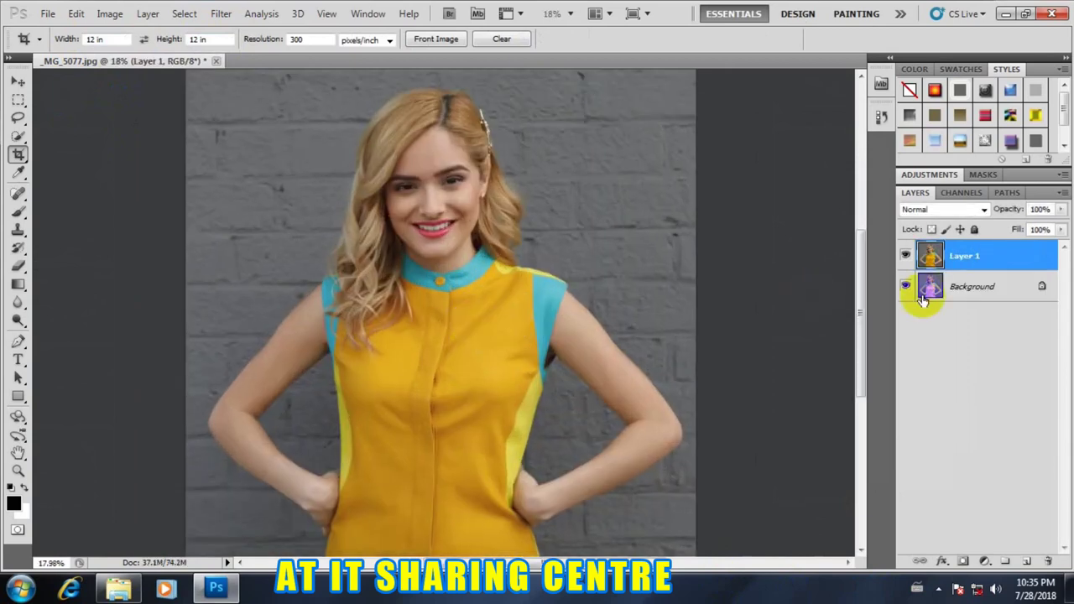
pyautogui.moveTo(493, 247); pyautogui.dragTo(492, 249)
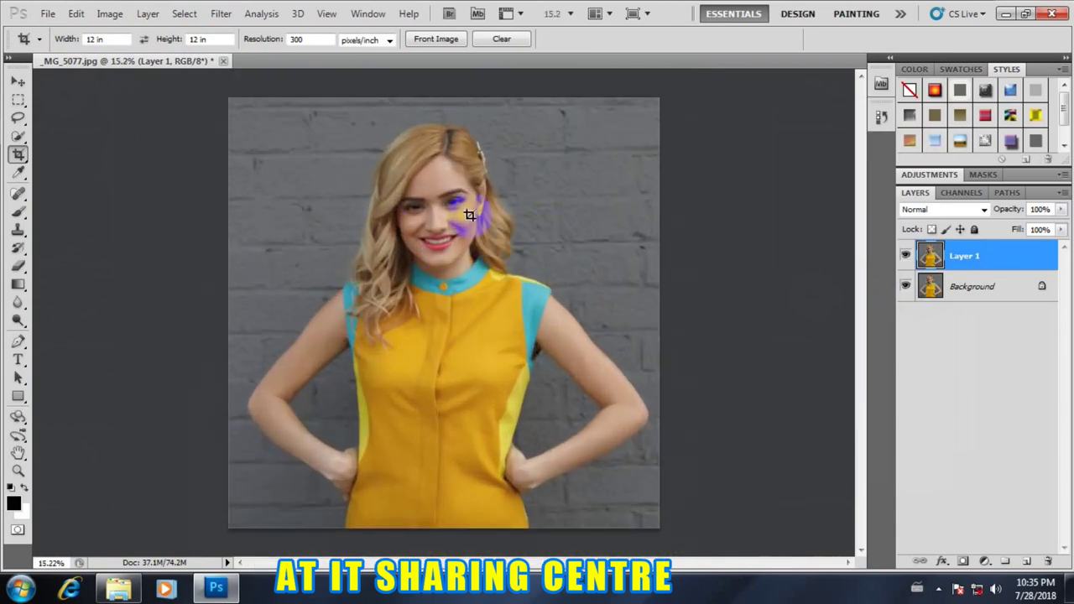
pyautogui.scroll(3, 436, 267)
pyautogui.scroll(-3, 436, 267)
pyautogui.scroll(3, 436, 267)
pyautogui.scroll(-3, 437, 267)
pyautogui.scroll(1, 435, 266)
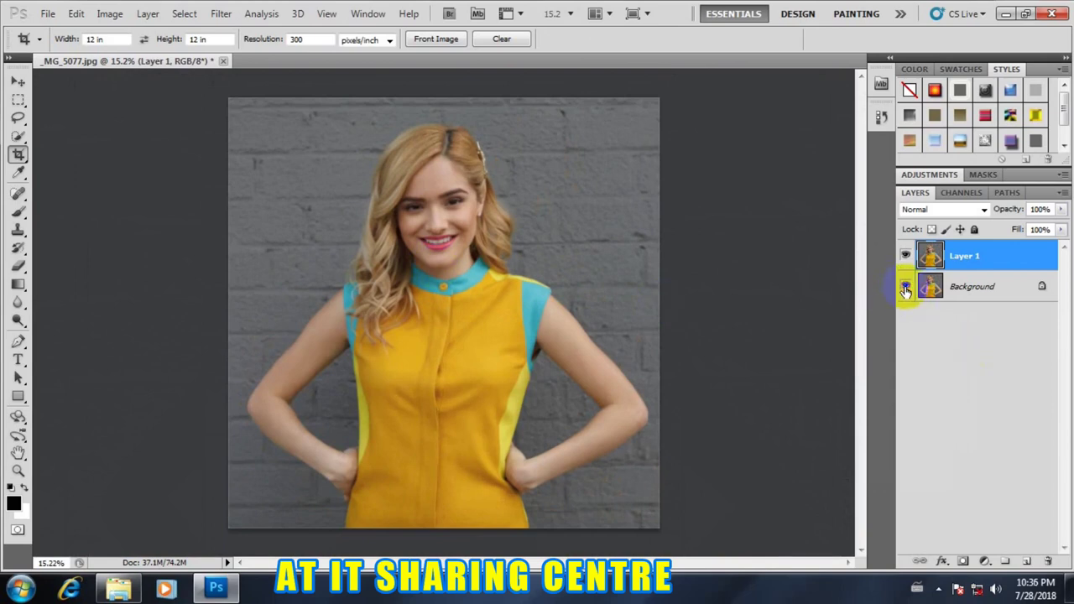
pyautogui.click(18, 84)
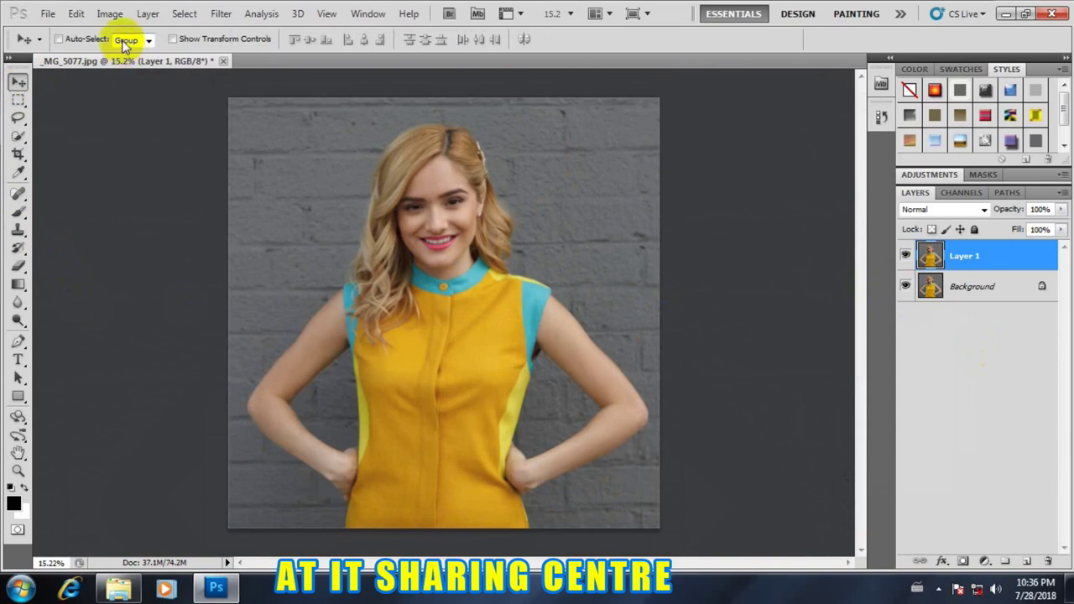
pyautogui.click(256, 81)
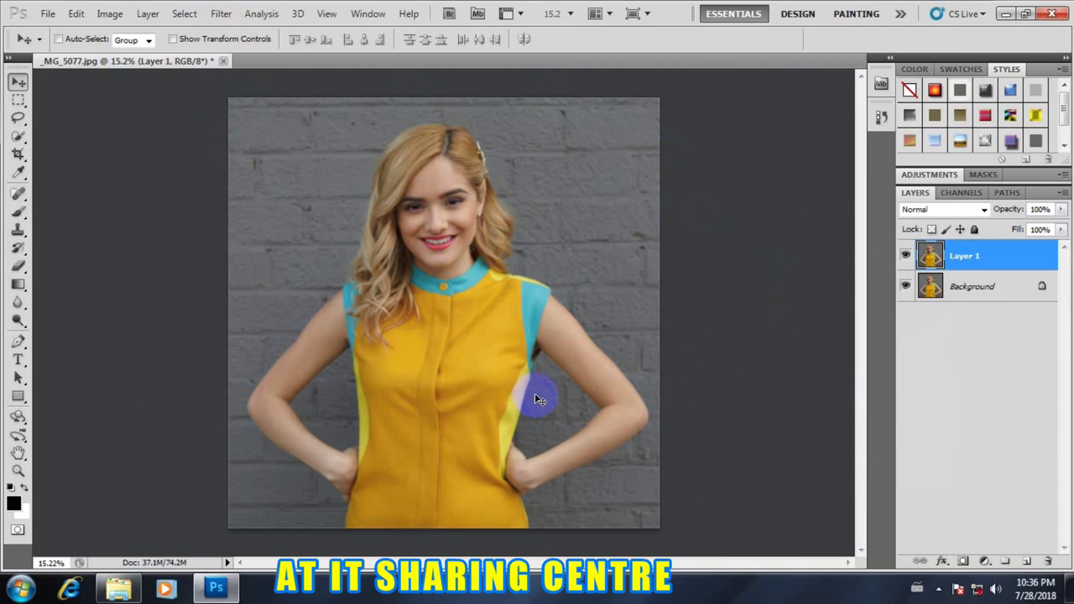
pyautogui.click(109, 15)
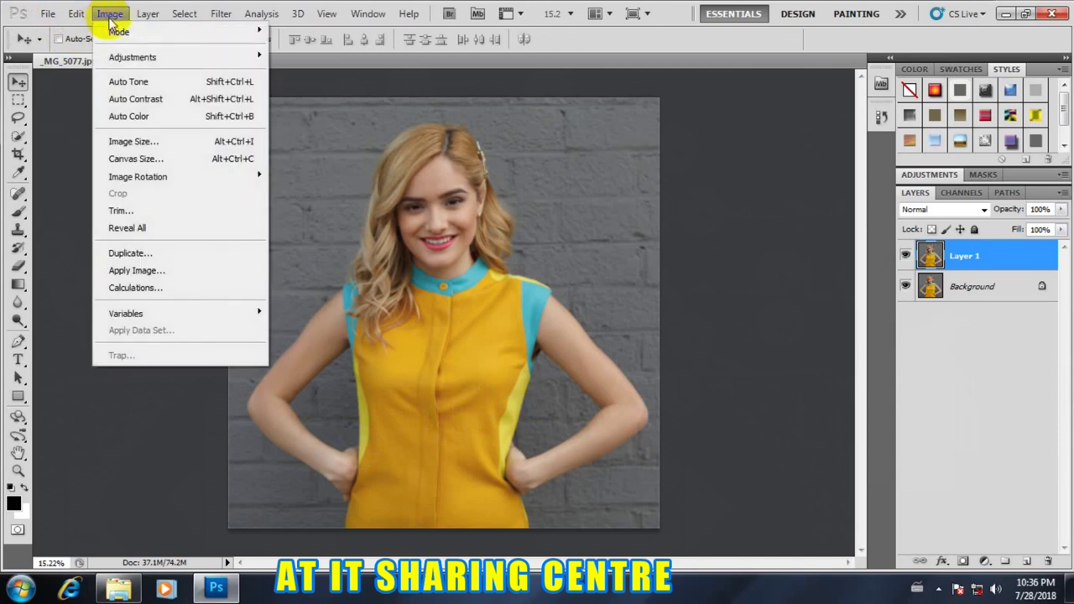
pyautogui.moveTo(133, 57)
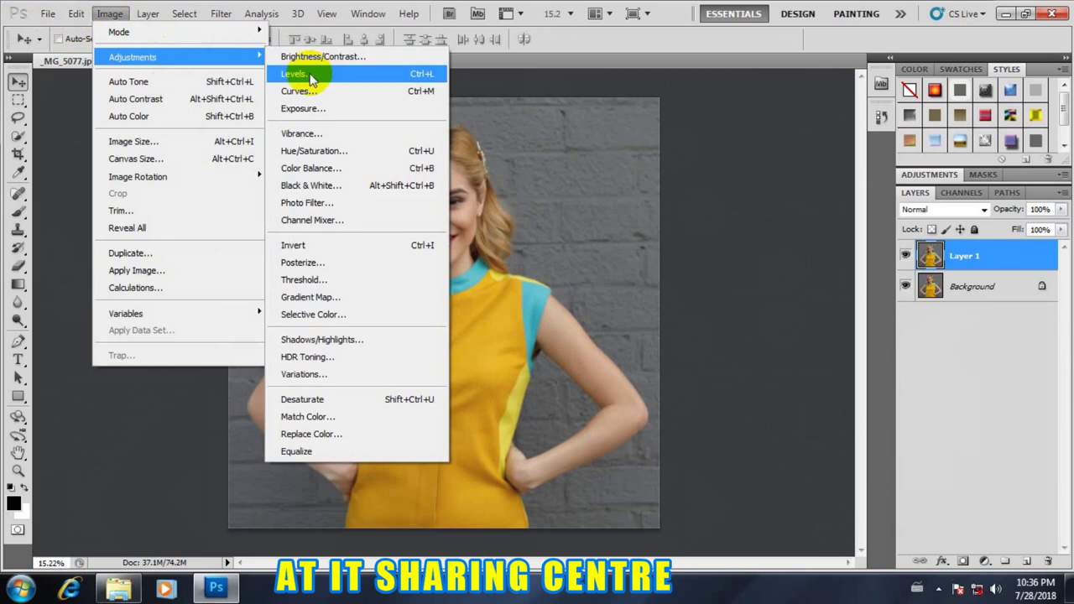
# Apply Levels to Layer 1 with input levels 10, 0.97 and 248
pyautogui.click(310, 74)
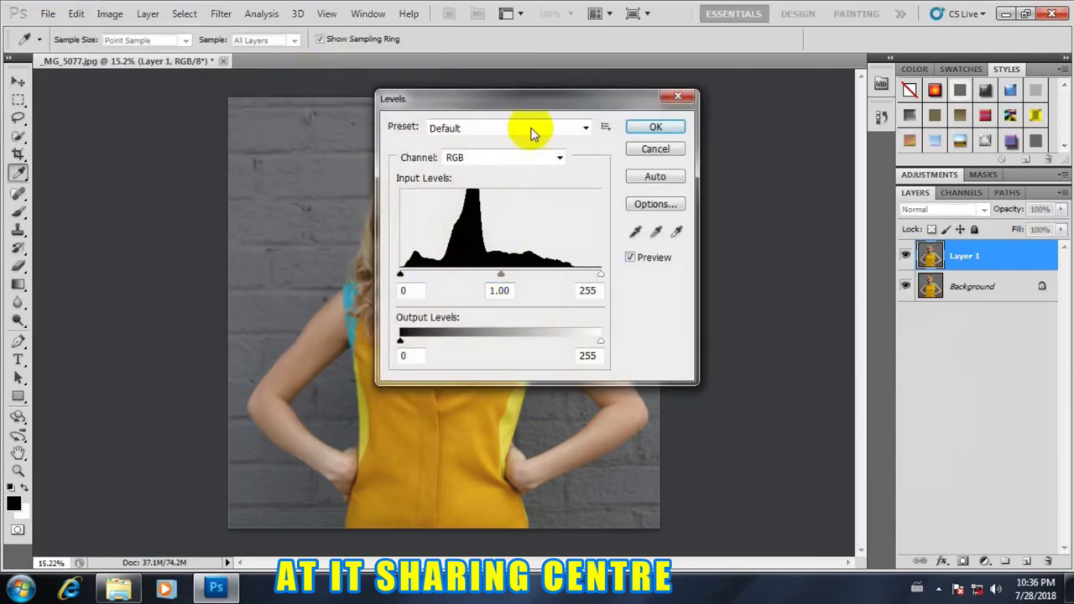
pyautogui.moveTo(529, 99); pyautogui.dragTo(736, 100)
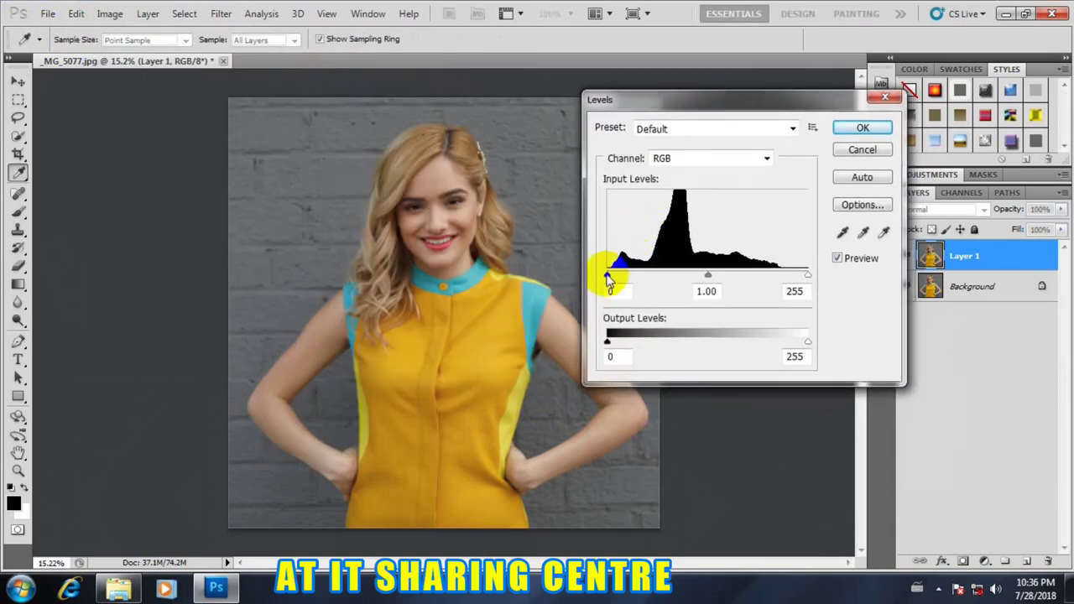
pyautogui.moveTo(608, 277)
pyautogui.mouseDown()
pyautogui.moveTo(625, 278)
pyautogui.moveTo(599, 274)
pyautogui.moveTo(616, 279)
pyautogui.mouseUp()
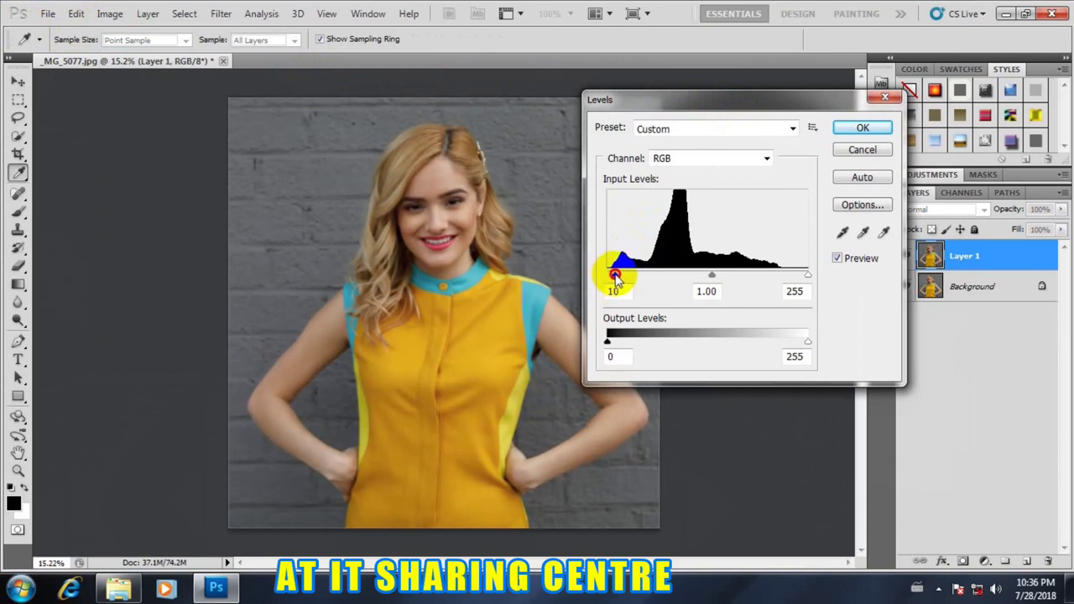
pyautogui.click(711, 279)
pyautogui.moveTo(708, 277); pyautogui.dragTo(713, 278)
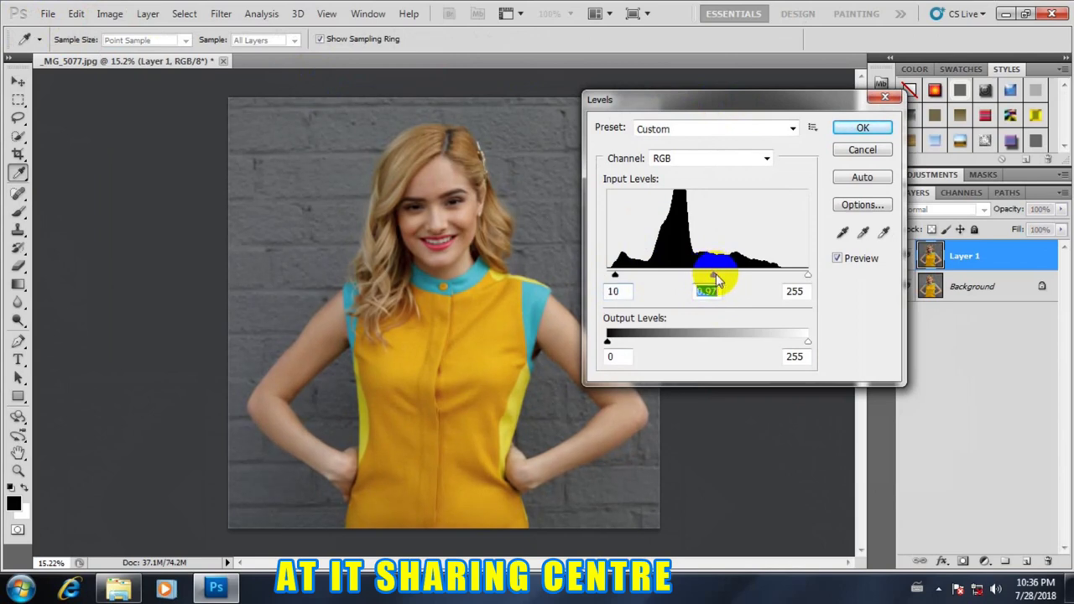
pyautogui.moveTo(807, 277); pyautogui.dragTo(799, 280)
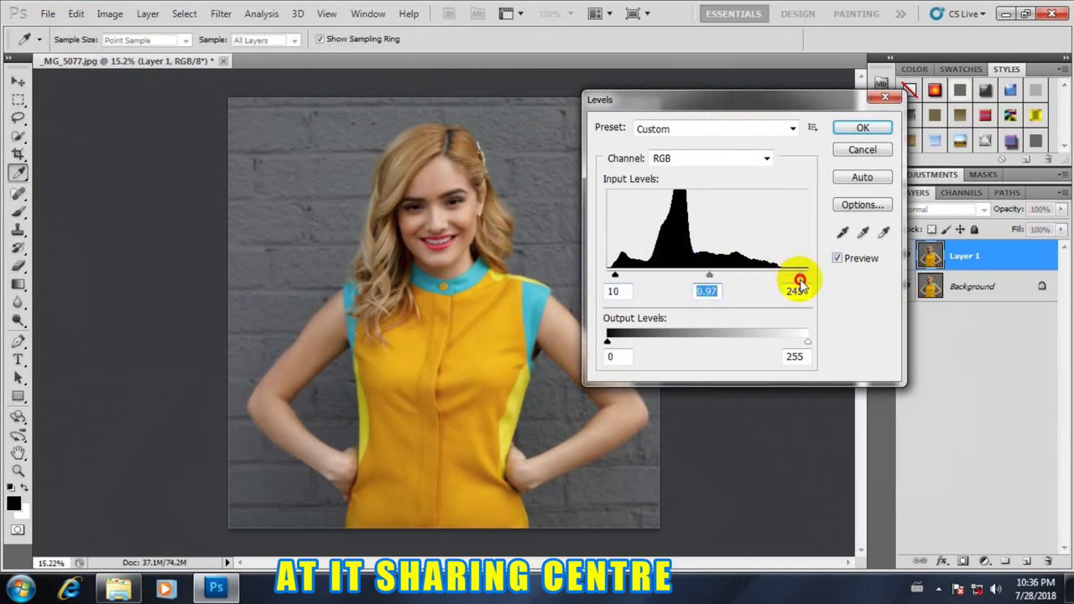
pyautogui.click(862, 128)
pyautogui.press('v')
# Zoom in and out to inspect the levels-adjusted photo
pyautogui.scroll(1, 429, 274)
pyautogui.scroll(-1, 431, 277)
pyautogui.scroll(-1, 432, 281)
pyautogui.scroll(2, 432, 283)
pyautogui.scroll(1, 433, 283)
pyautogui.scroll(-2, 432, 283)
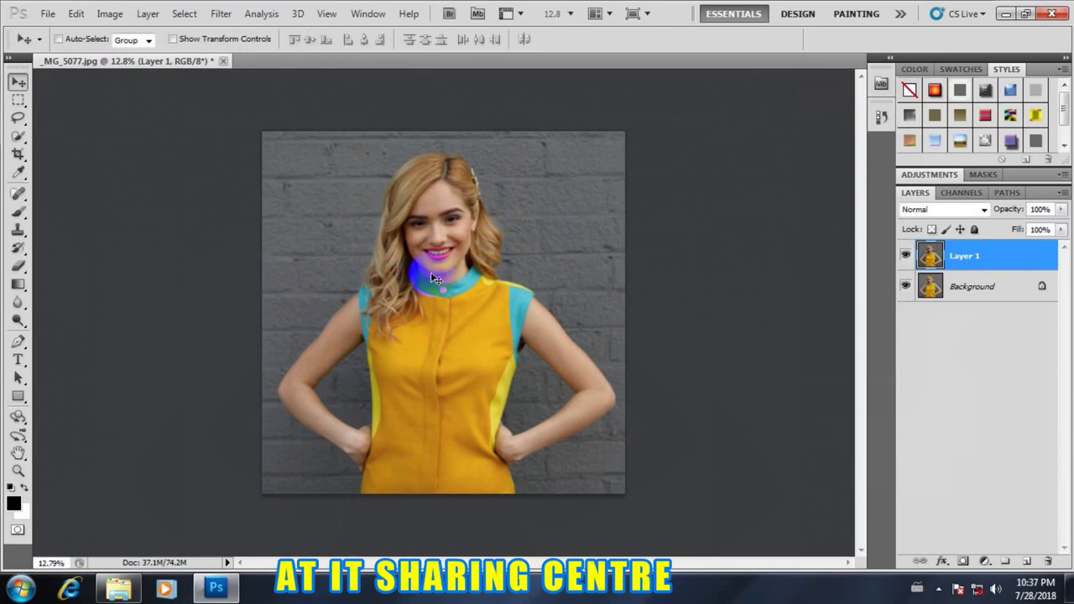
pyautogui.scroll(2, 431, 272)
pyautogui.scroll(-1, 429, 268)
pyautogui.scroll(-1, 429, 267)
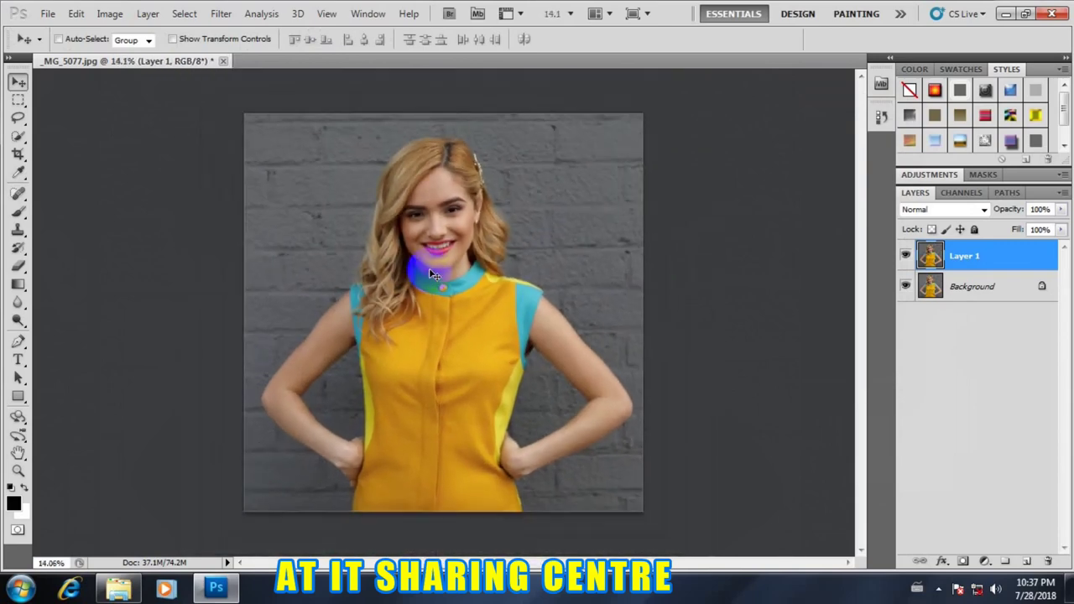
pyautogui.click(220, 14)
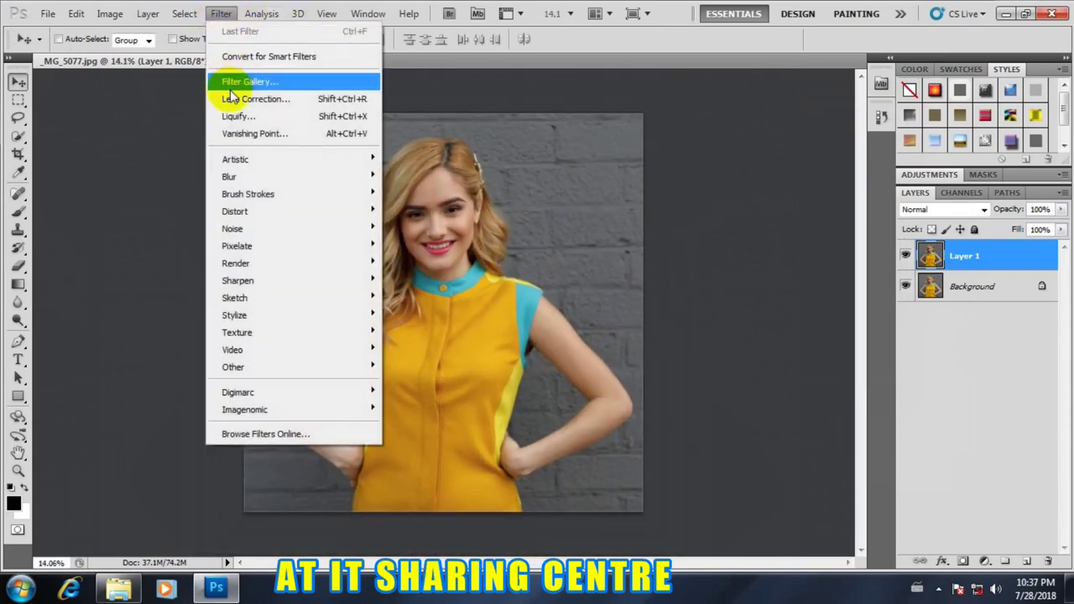
pyautogui.moveTo(238, 280)
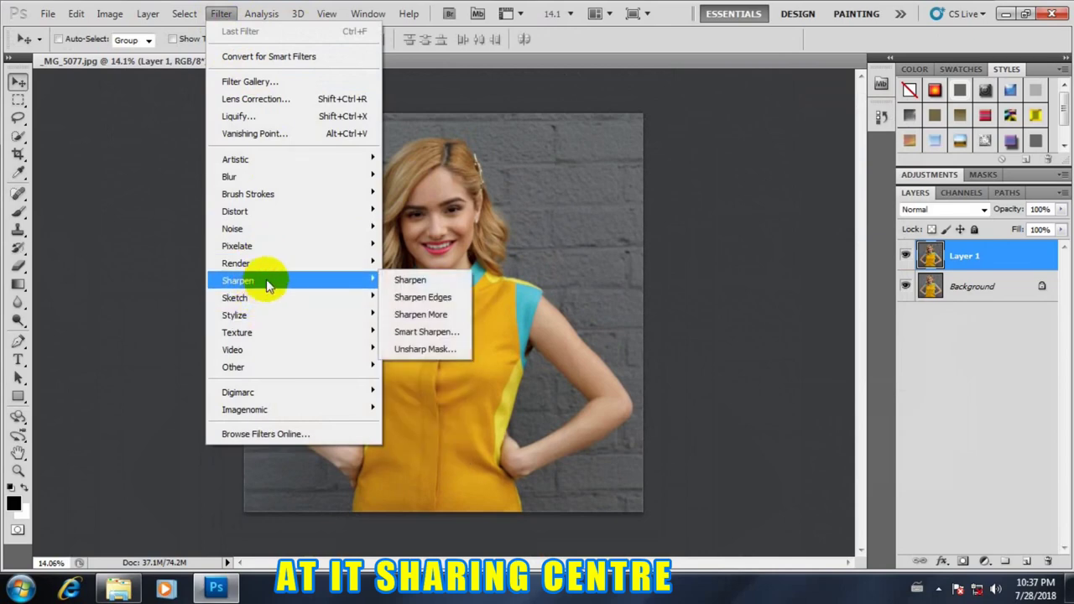
# Apply Unsharp Mask at Amount 126%, Radius 8.5 px, Threshold 0, checking it against Preview
pyautogui.click(431, 349)
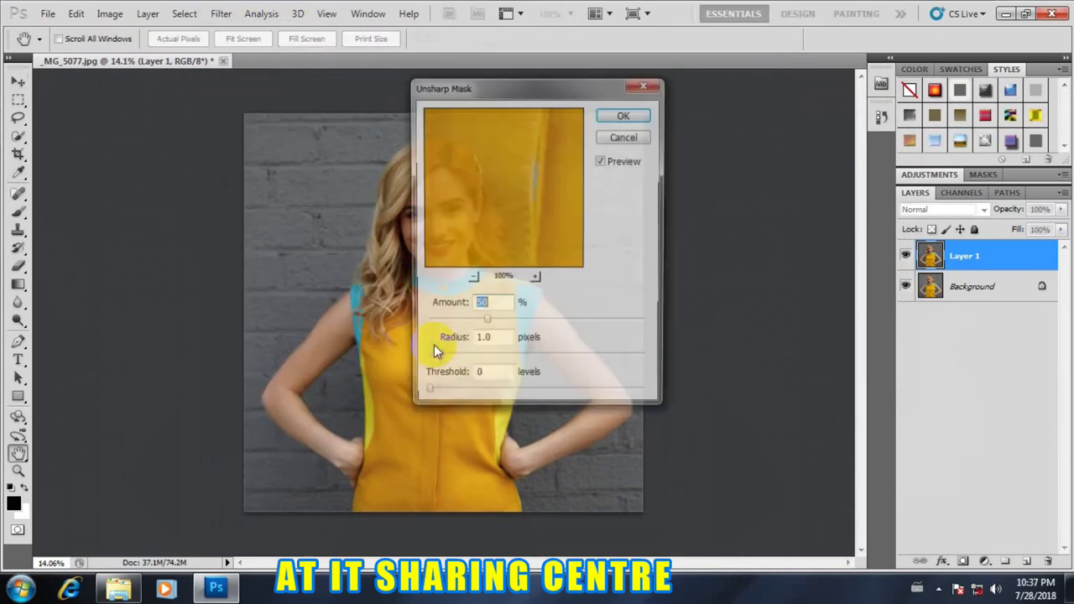
pyautogui.moveTo(561, 84); pyautogui.dragTo(701, 84)
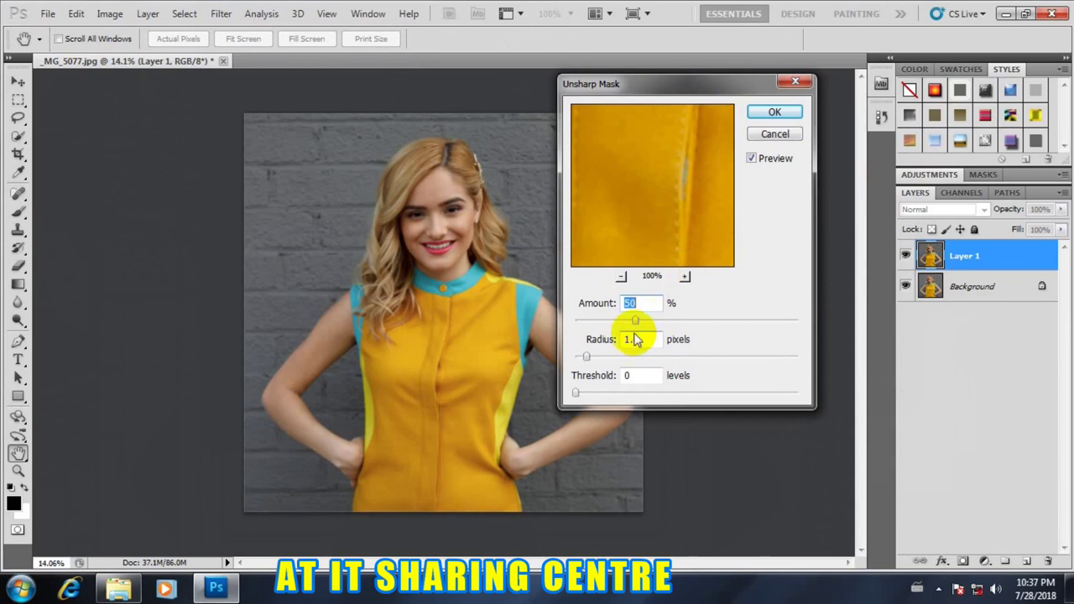
pyautogui.moveTo(635, 320); pyautogui.dragTo(685, 321)
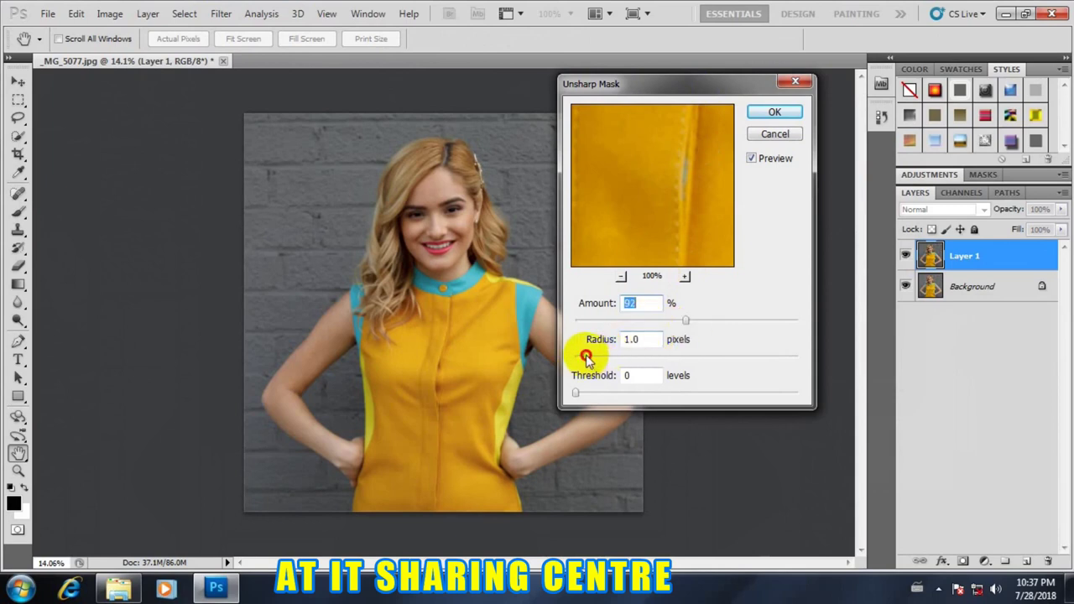
pyautogui.moveTo(586, 356); pyautogui.dragTo(639, 356)
pyautogui.moveTo(690, 320); pyautogui.dragTo(722, 321)
pyautogui.moveTo(639, 356); pyautogui.dragTo(674, 357)
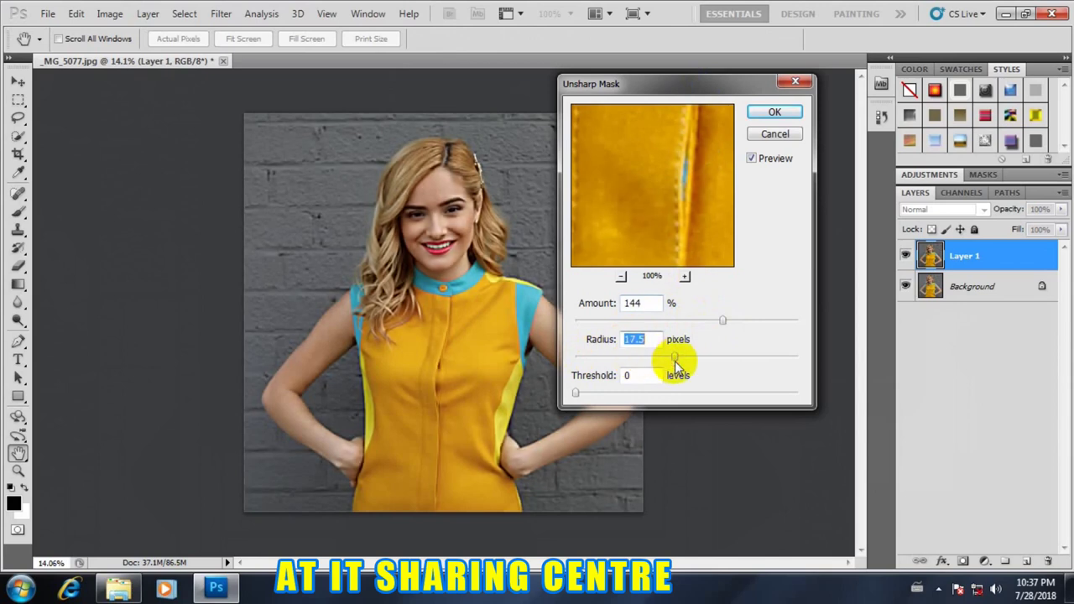
pyautogui.click(666, 361)
pyautogui.moveTo(673, 357); pyautogui.dragTo(656, 357)
pyautogui.moveTo(721, 321); pyautogui.dragTo(712, 323)
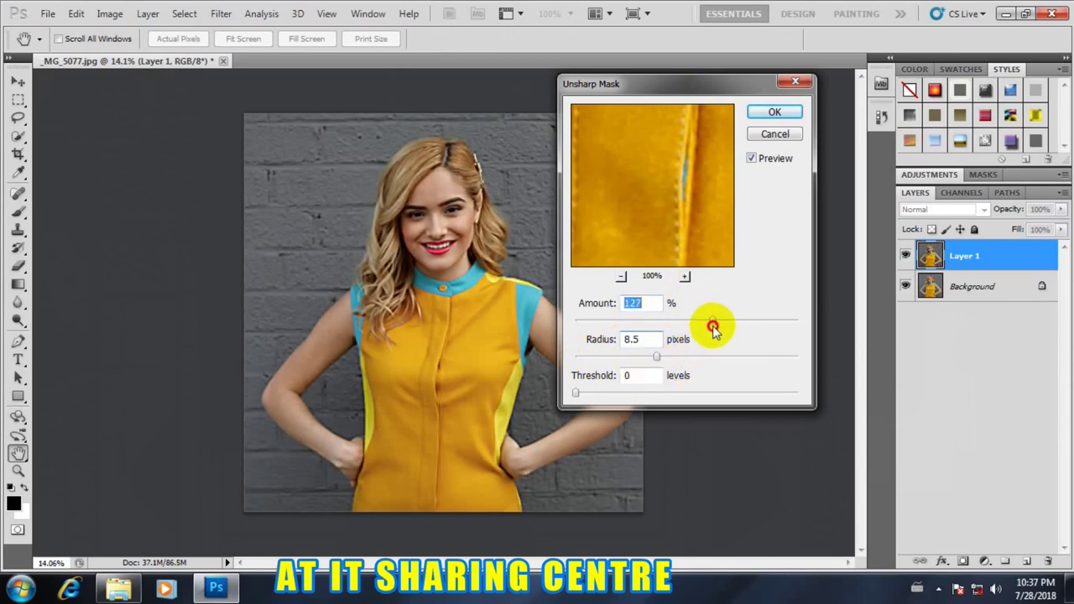
pyautogui.click(752, 159)
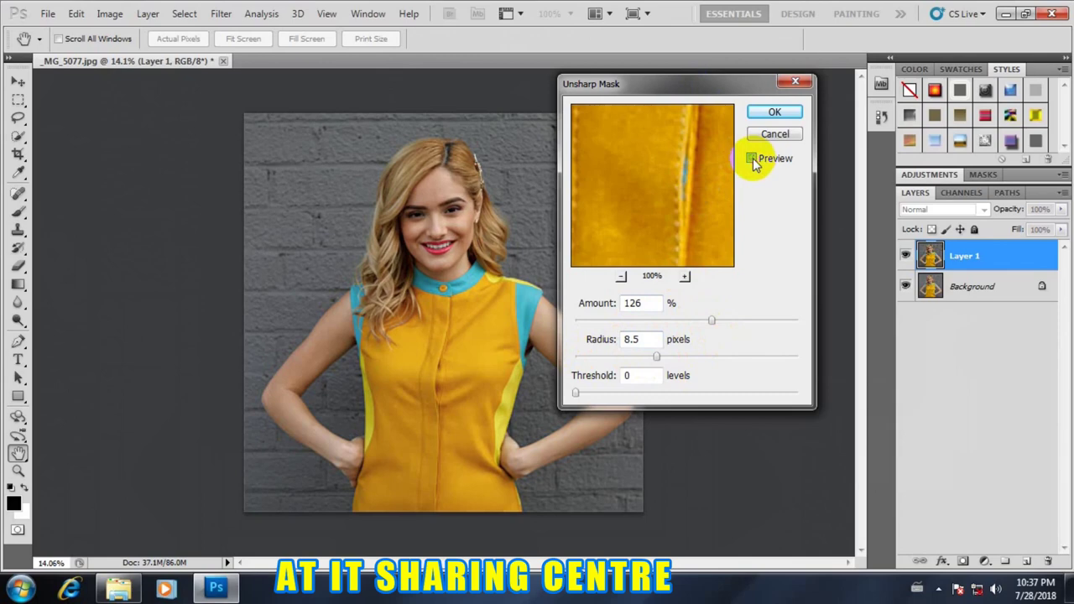
pyautogui.click(765, 111)
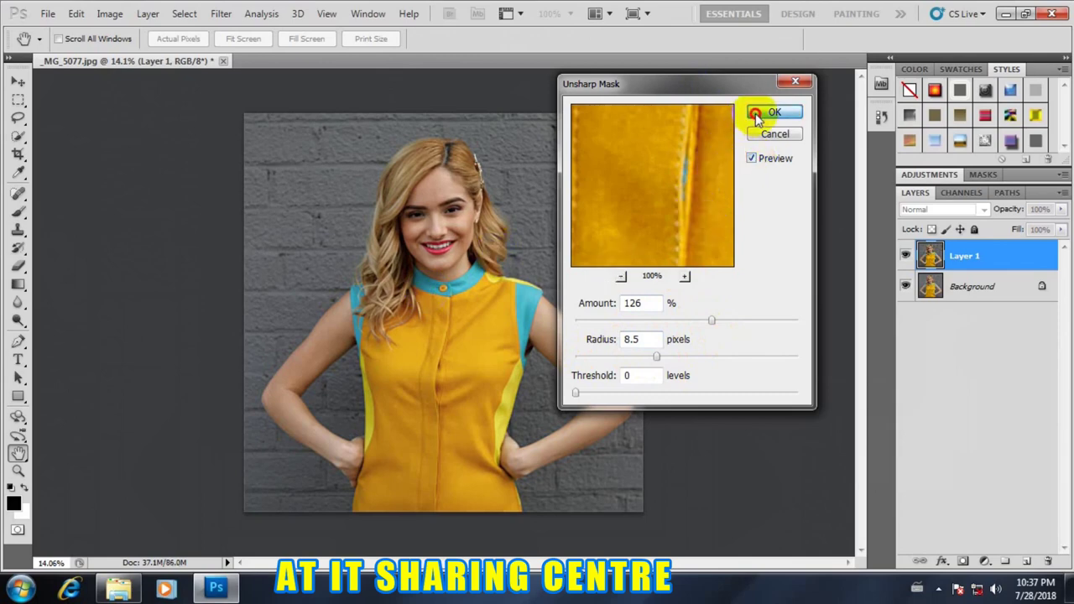
pyautogui.scroll(-2, 436, 306)
pyautogui.scroll(5, 436, 305)
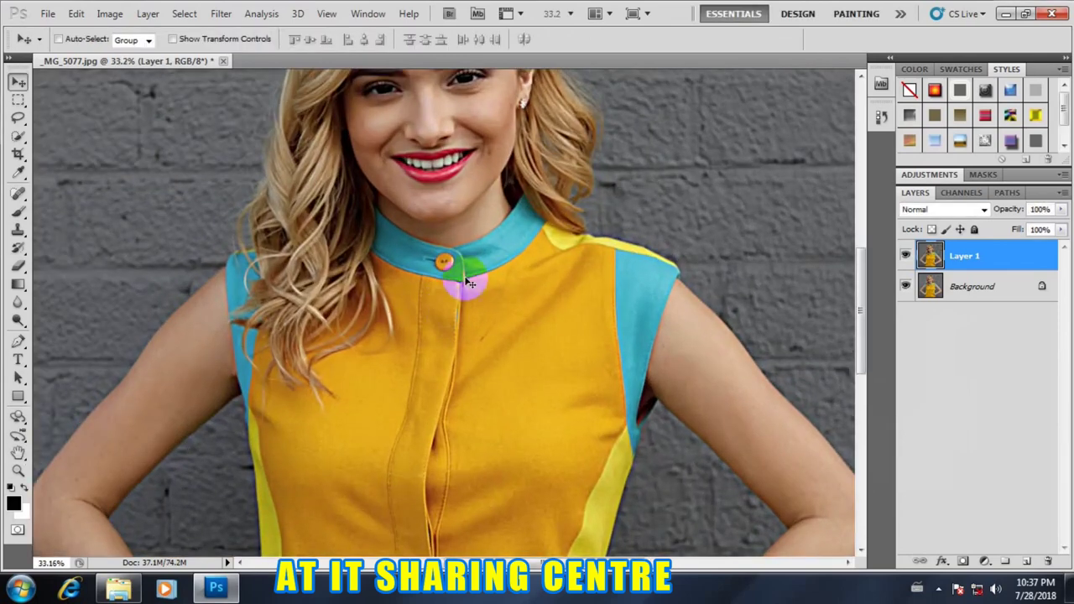
pyautogui.moveTo(505, 178)
pyautogui.mouseDown()
pyautogui.moveTo(523, 377)
pyautogui.moveTo(516, 322)
pyautogui.mouseUp()
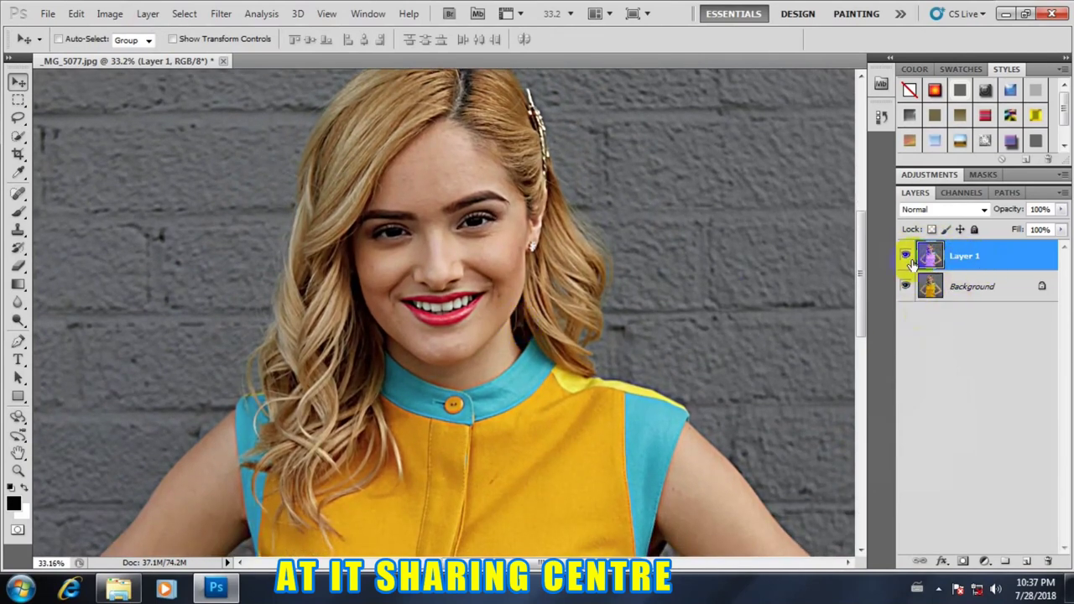
pyautogui.click(906, 257)
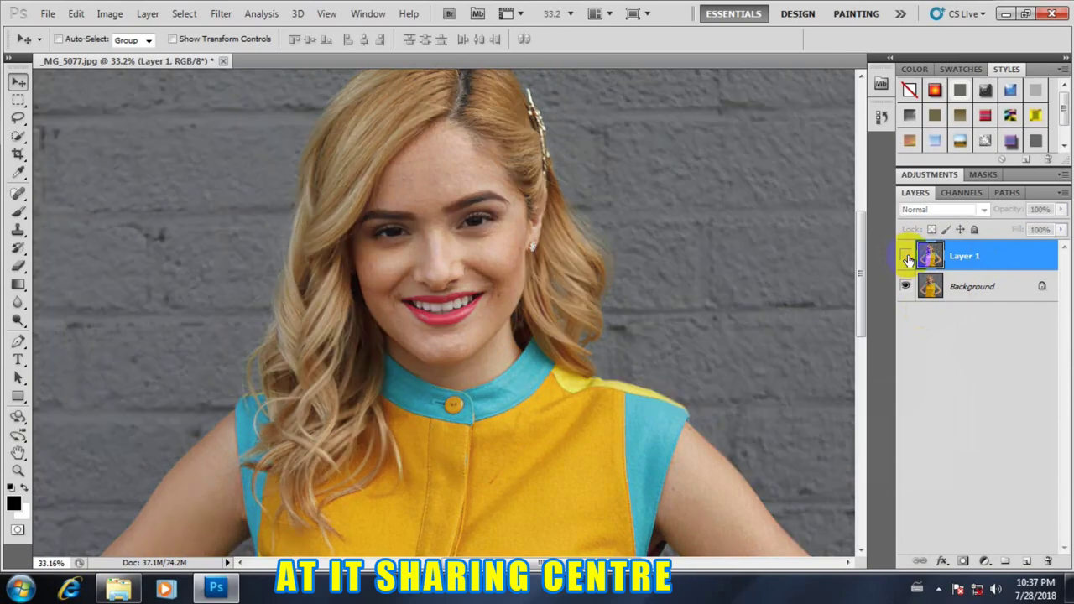
pyautogui.click(906, 257)
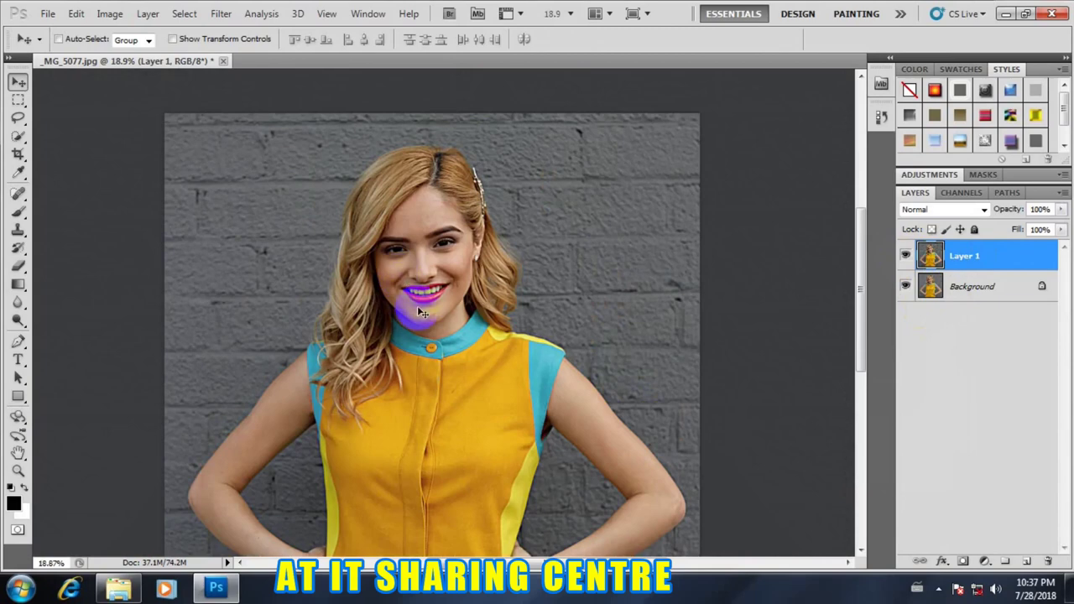
pyautogui.moveTo(422, 312)
pyautogui.mouseDown()
pyautogui.moveTo(438, 382)
pyautogui.moveTo(485, 223)
pyautogui.mouseUp()
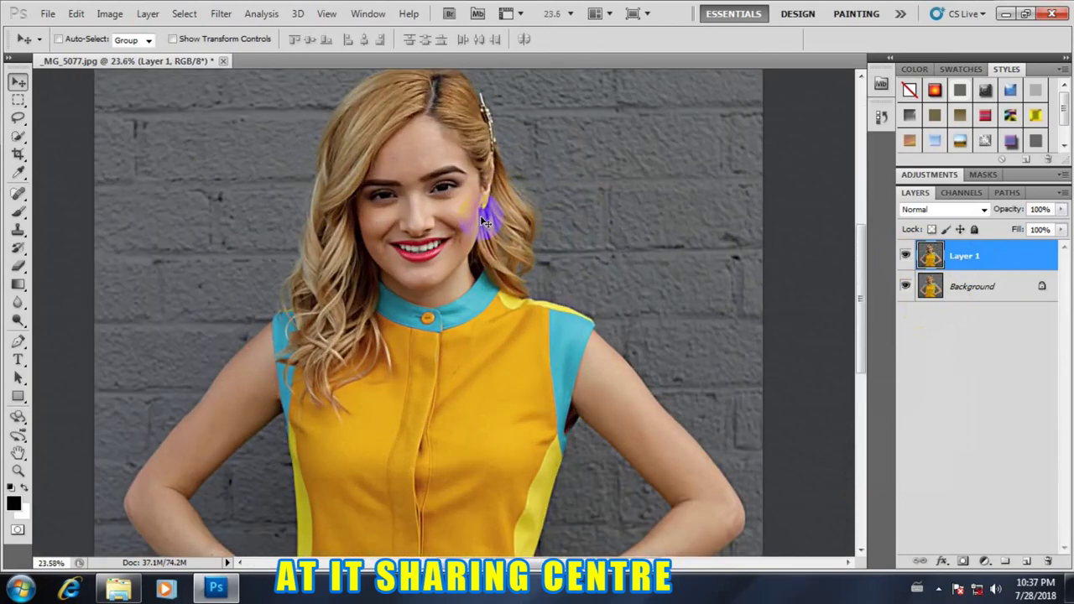
pyautogui.moveTo(485, 222); pyautogui.dragTo(479, 223)
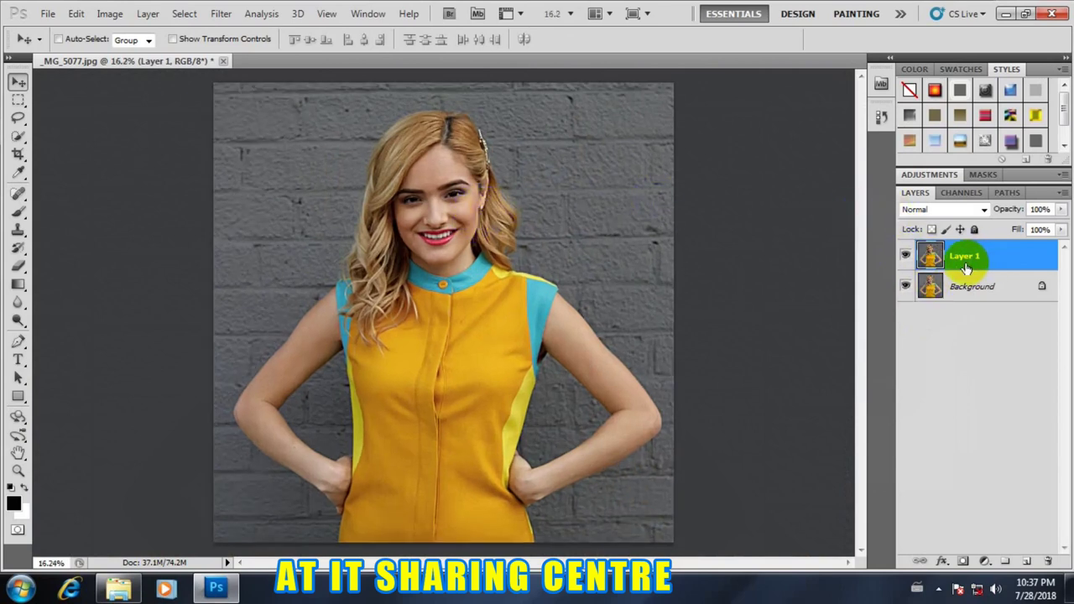
# Copy Layer 1 with Ctrl+J and run High Pass on the copy at Radius 3.9 pixels
pyautogui.hotkey('ctrl', 'j')
pyautogui.click(220, 14)
pyautogui.moveTo(252, 366)
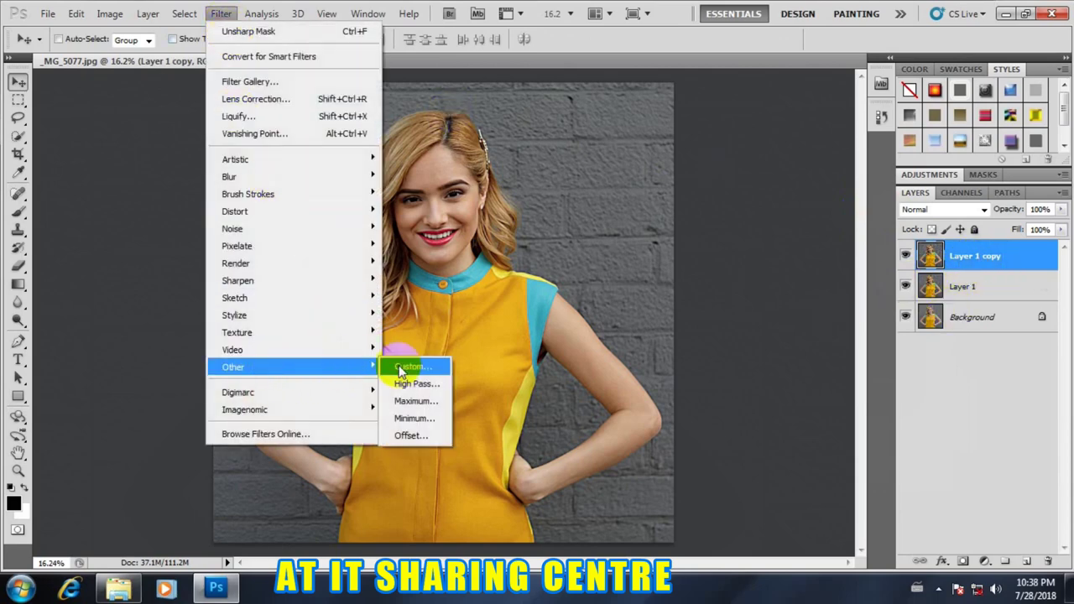
pyautogui.click(417, 383)
pyautogui.moveTo(559, 113); pyautogui.dragTo(724, 112)
pyautogui.moveTo(646, 346); pyautogui.dragTo(750, 345)
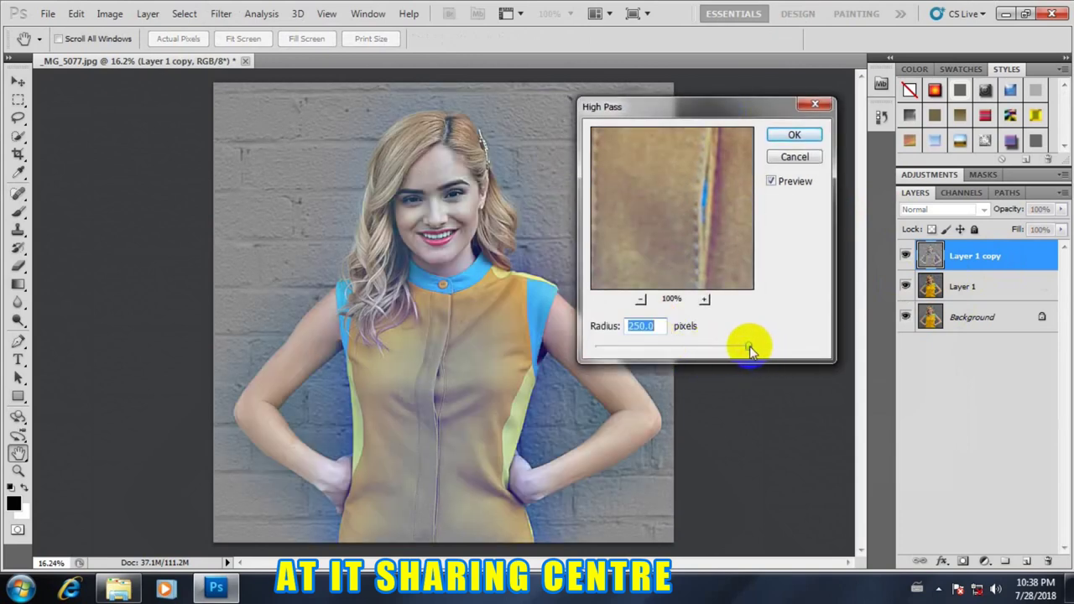
pyautogui.moveTo(749, 345)
pyautogui.mouseDown()
pyautogui.moveTo(598, 347)
pyautogui.moveTo(622, 350)
pyautogui.mouseUp()
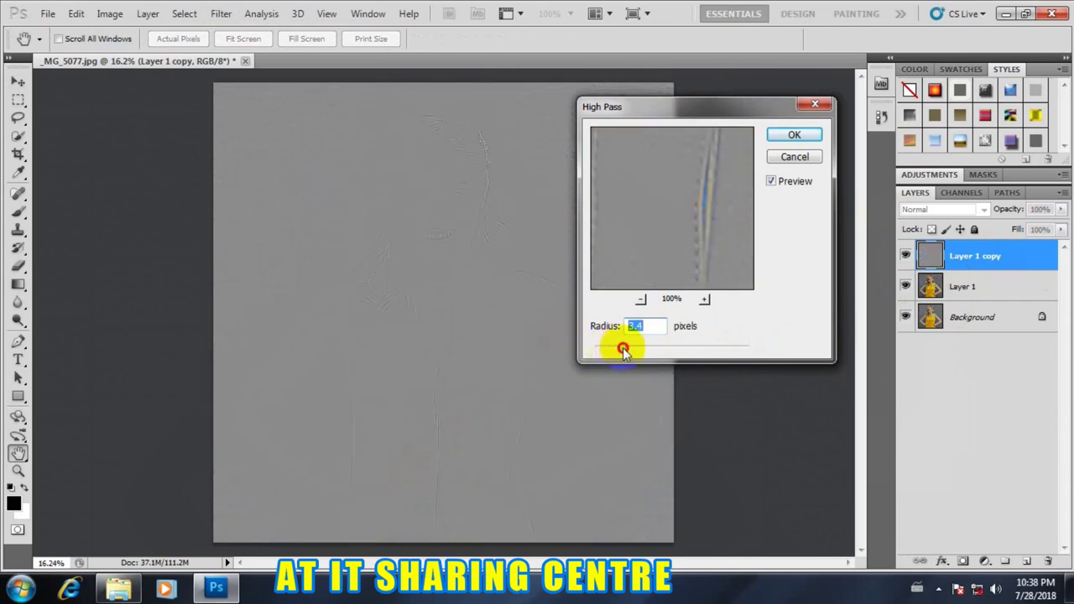
pyautogui.moveTo(625, 351); pyautogui.dragTo(626, 347)
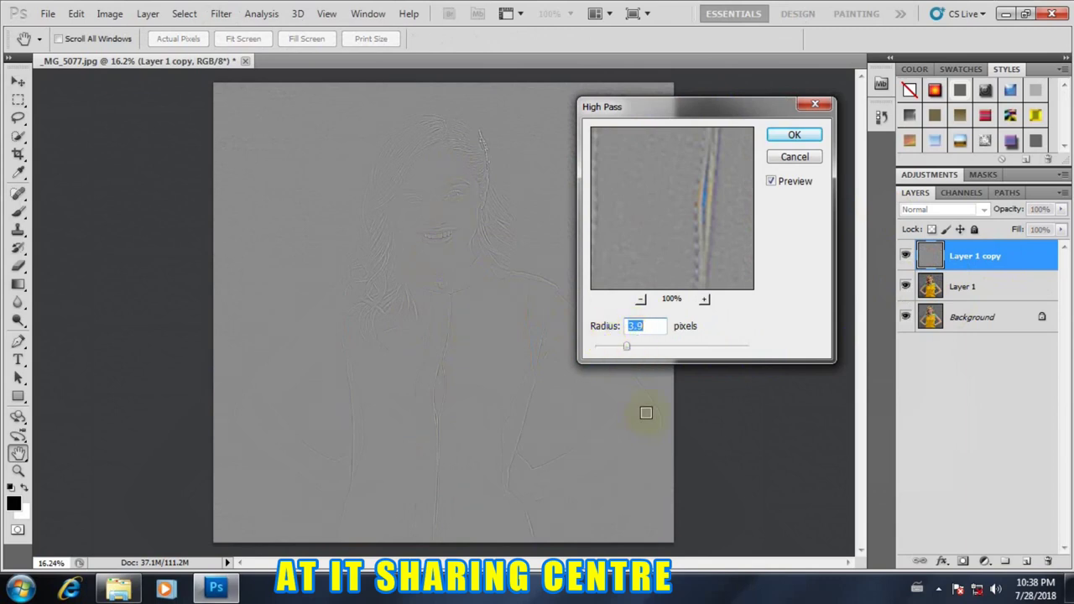
pyautogui.click(791, 137)
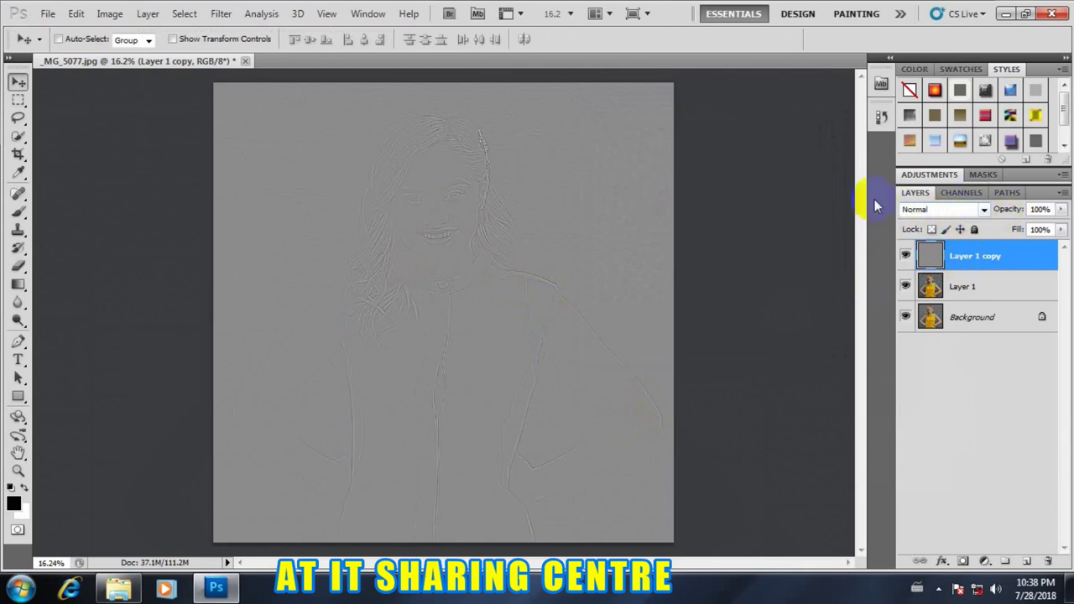
pyautogui.click(949, 210)
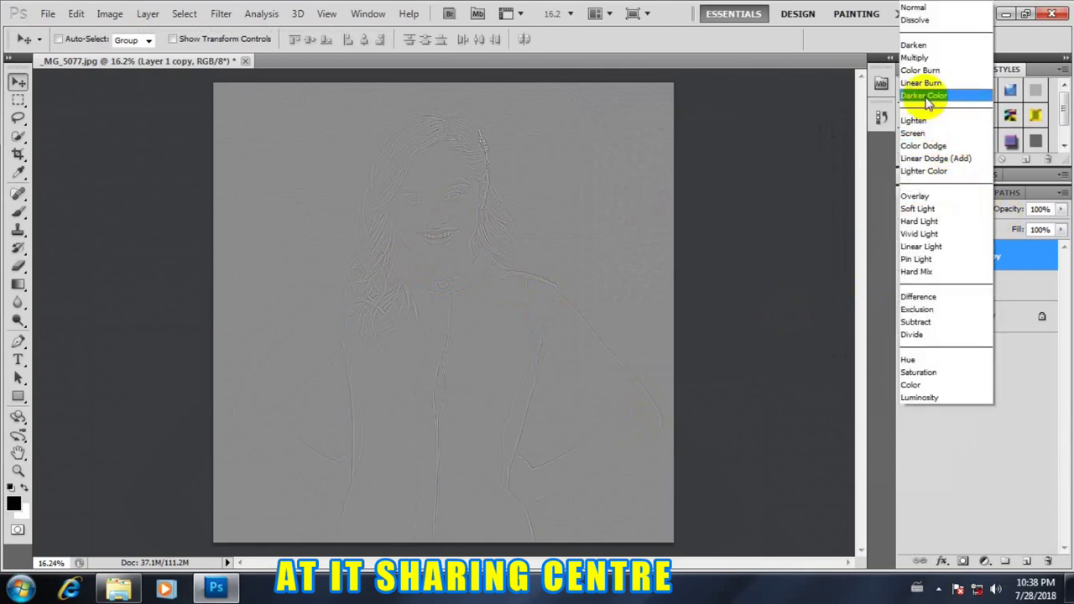
# Blend Layer 1 copy in Soft Light and merge it with Layer 1 using Ctrl+E
pyautogui.click(941, 209)
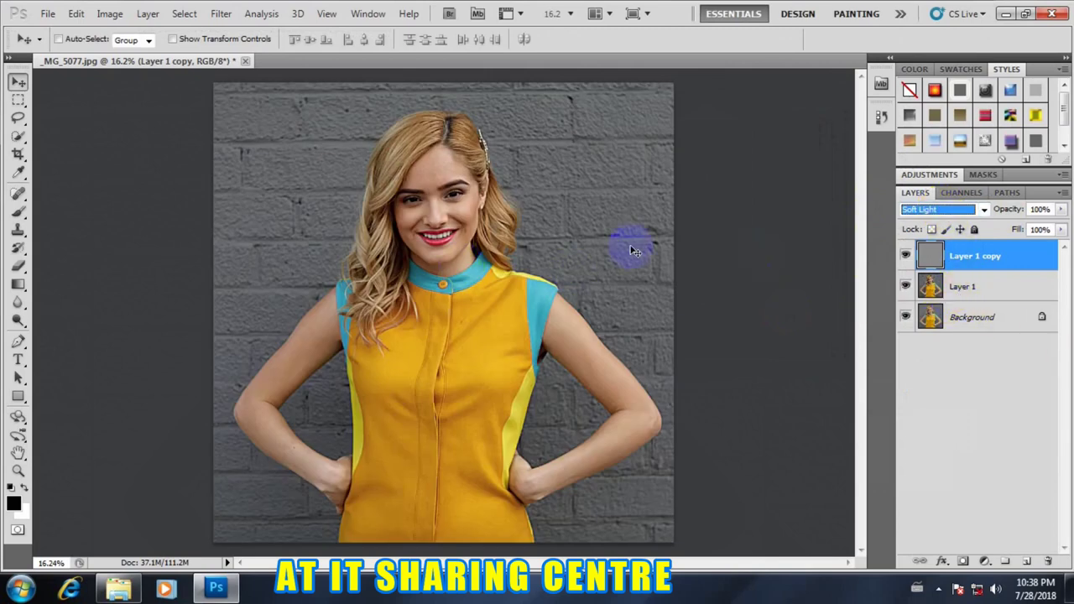
pyautogui.keyDown('ctrl'); pyautogui.click(969, 287); pyautogui.keyUp('ctrl')
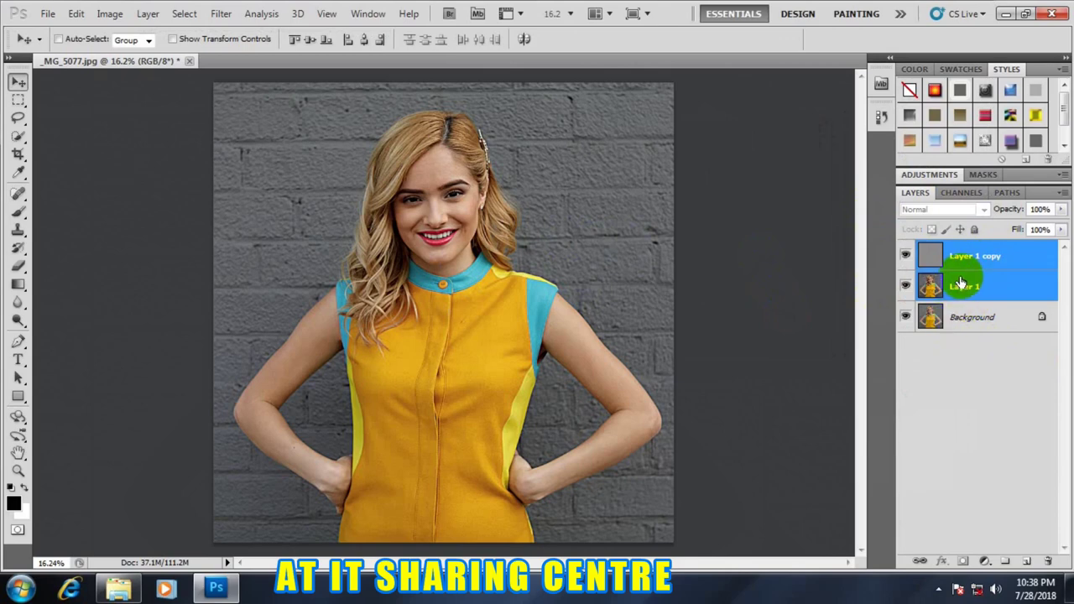
pyautogui.hotkey('ctrl', 'e')
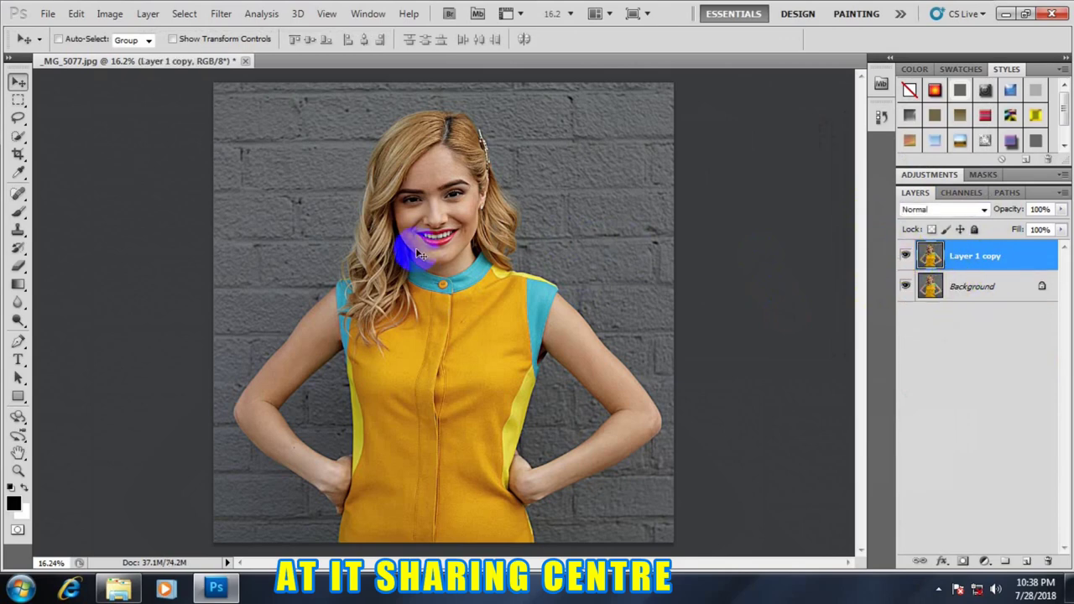
# Zoom to the face and collar, then toggle Layer 1 copy to compare against the original
pyautogui.scroll(3, 479, 284)
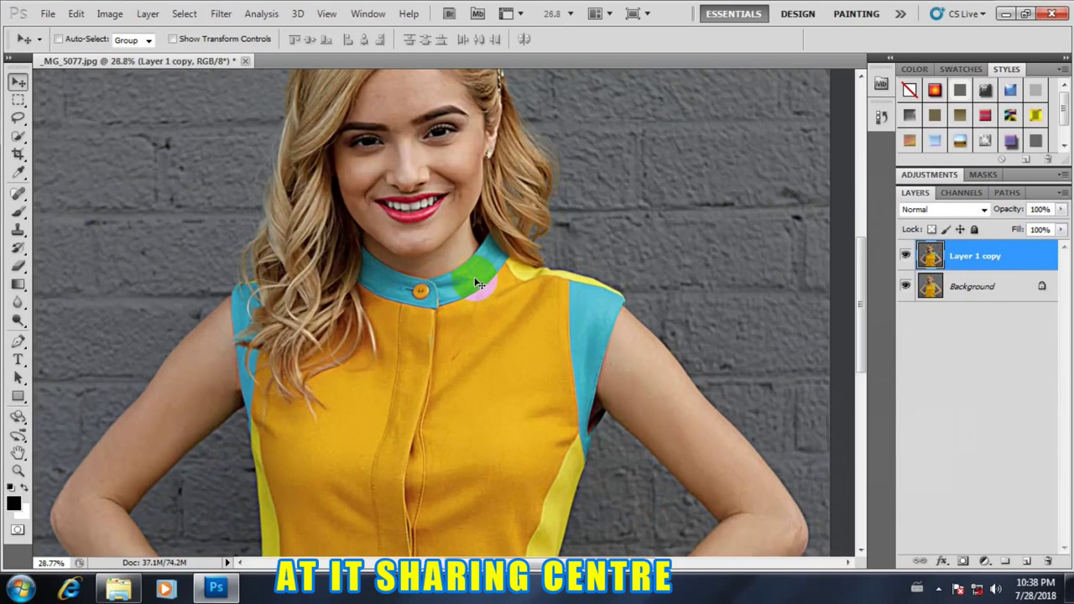
pyautogui.moveTo(482, 269)
pyautogui.mouseDown()
pyautogui.moveTo(532, 364)
pyautogui.moveTo(515, 248)
pyautogui.mouseUp()
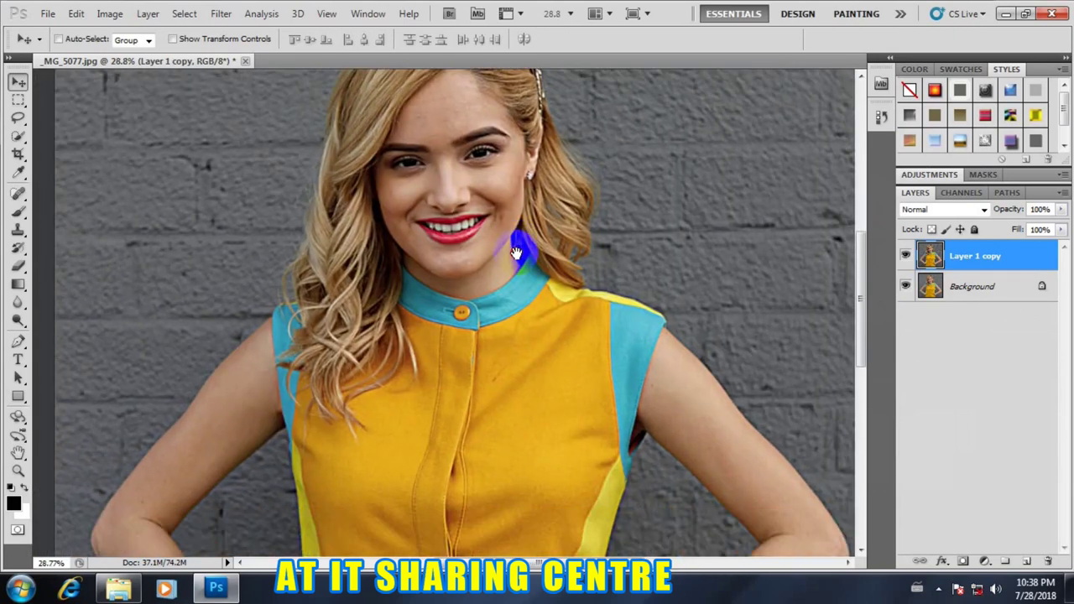
pyautogui.click(906, 257)
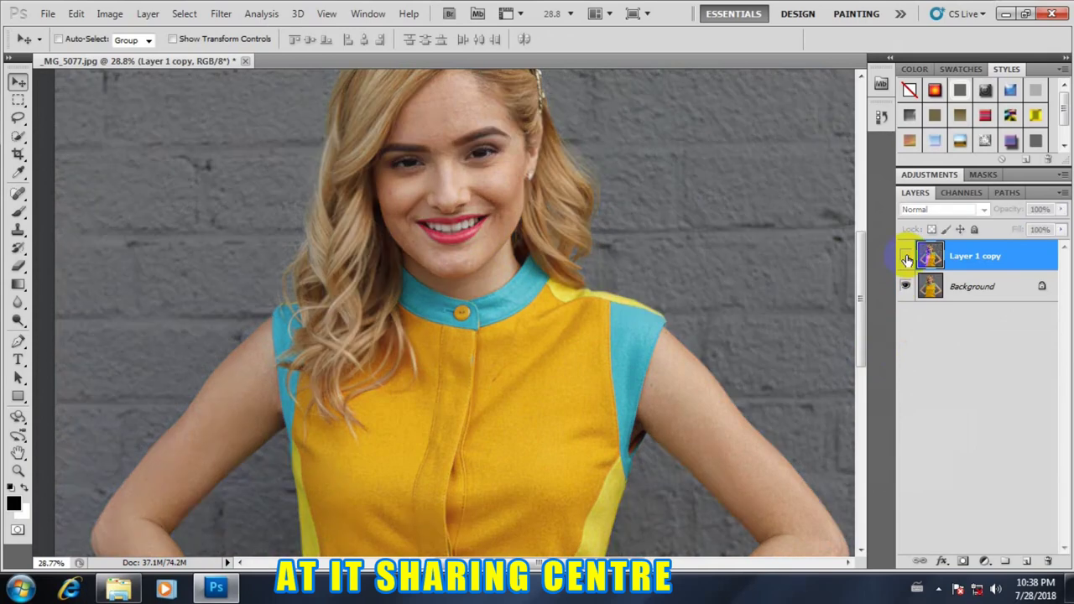
pyautogui.scroll(-2, 518, 200)
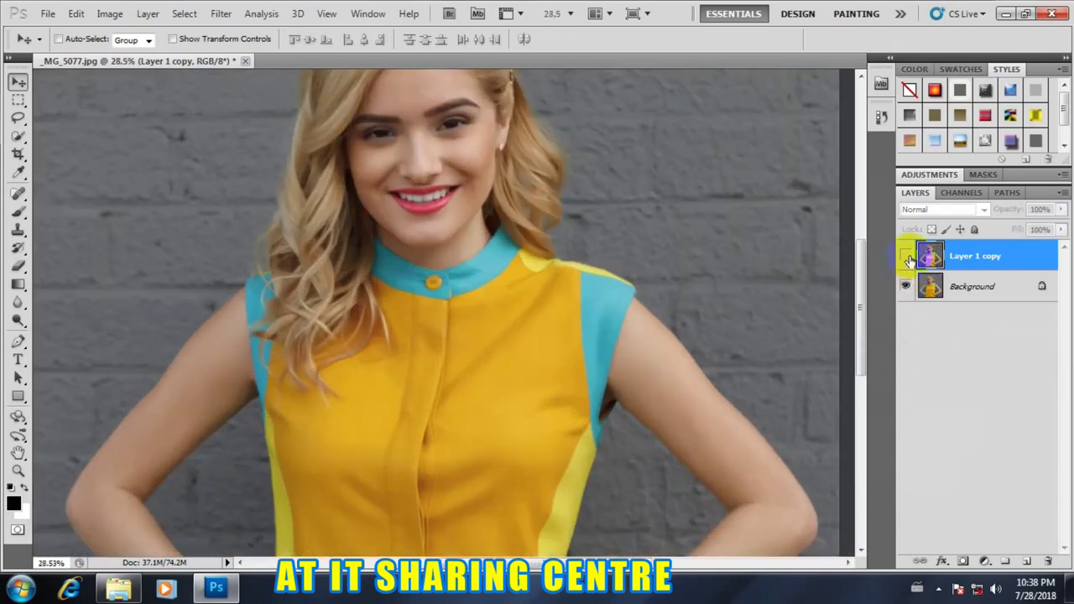
pyautogui.click(906, 257)
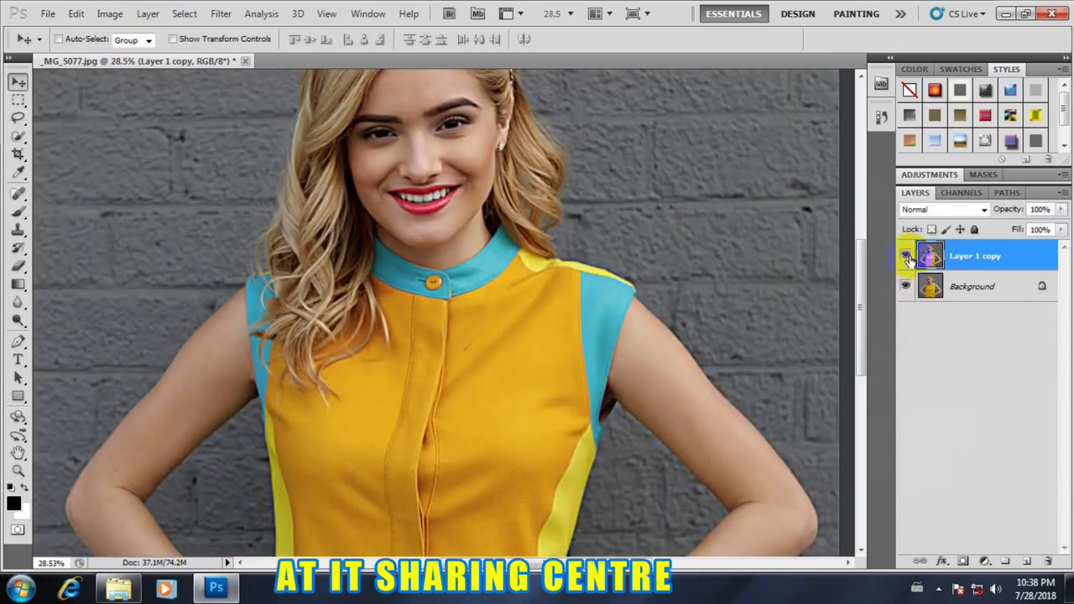
pyautogui.click(906, 258)
pyautogui.click(906, 258)
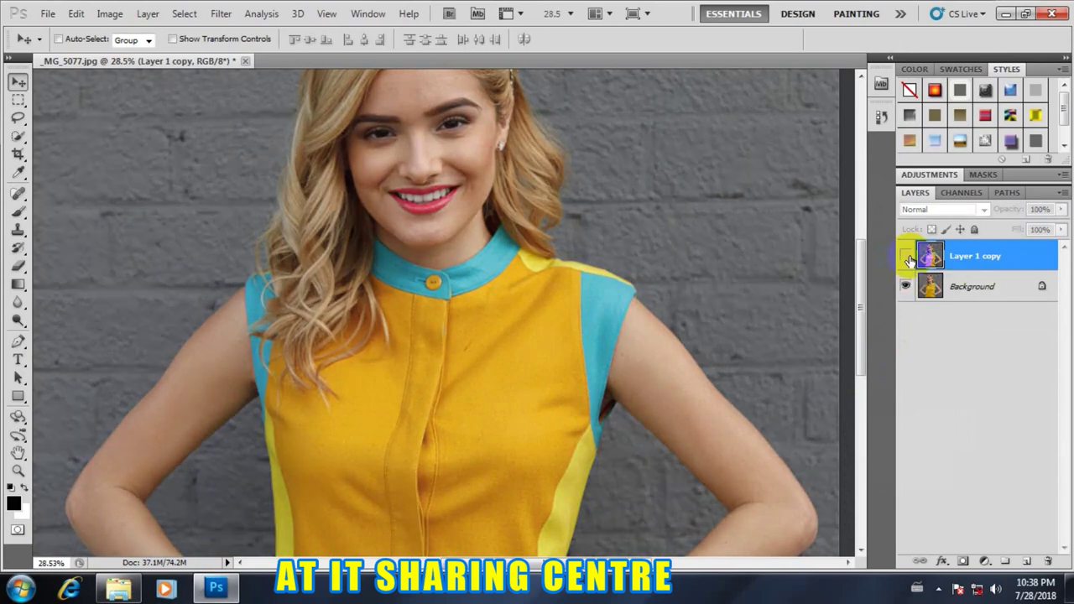
pyautogui.scroll(-3, 413, 276)
pyautogui.scroll(3, 407, 268)
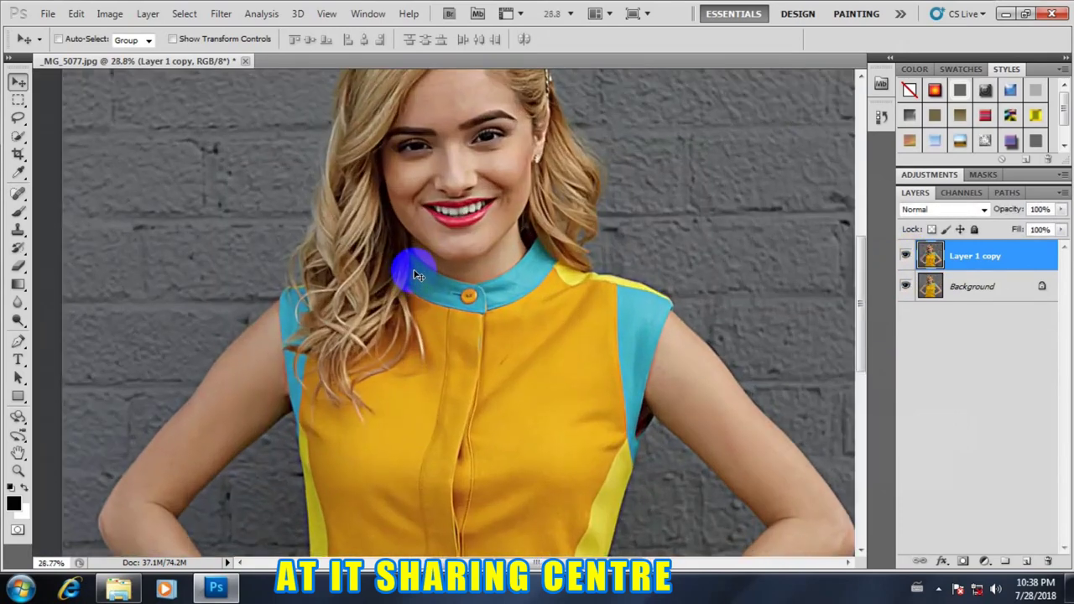
pyautogui.scroll(-3, 361, 276)
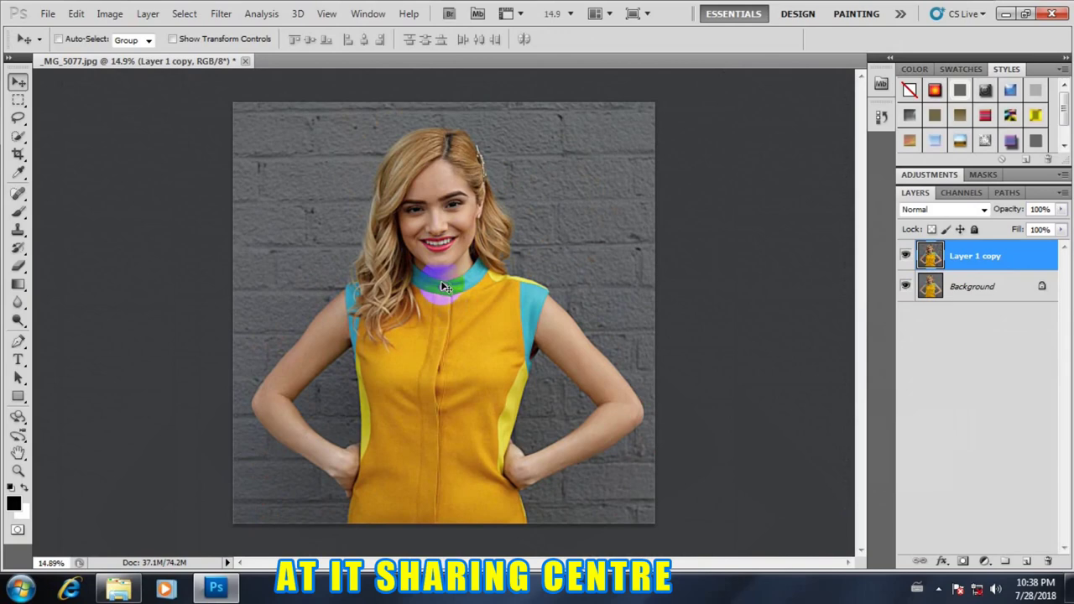
pyautogui.scroll(1, 445, 287)
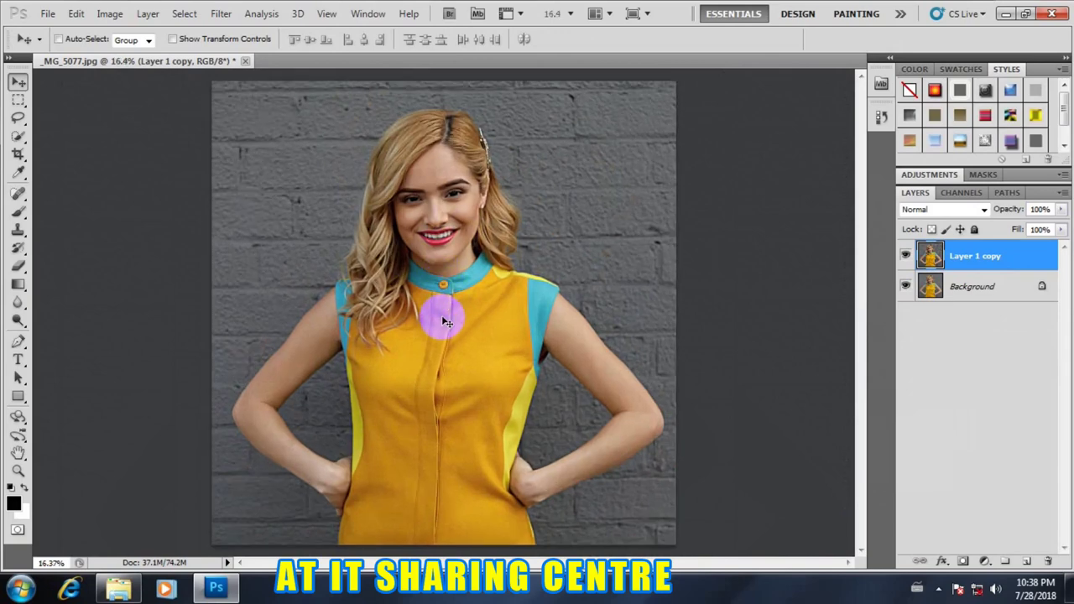
pyautogui.click(110, 15)
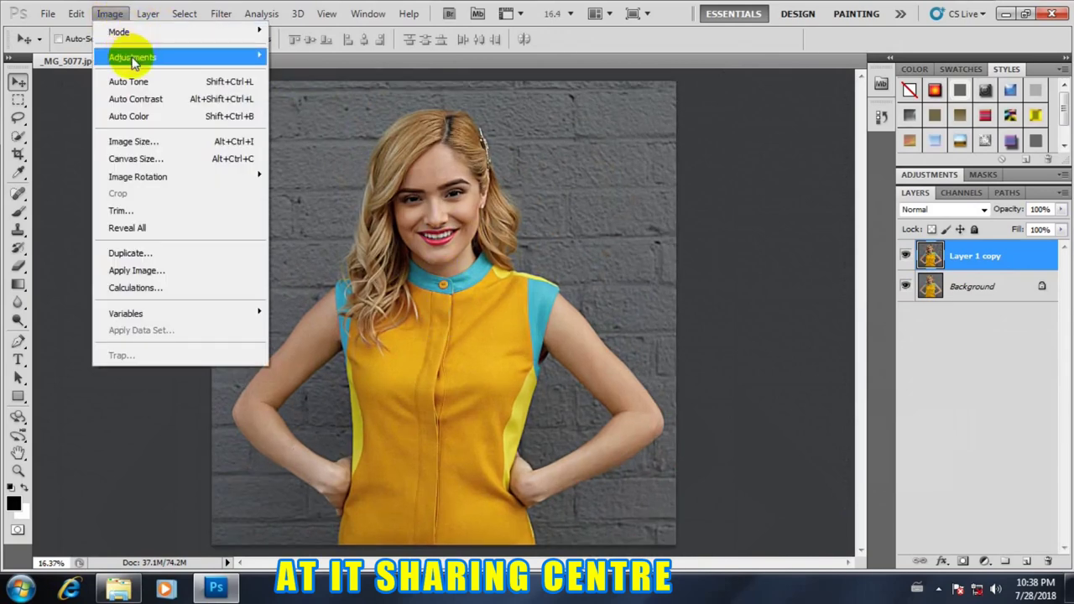
pyautogui.moveTo(133, 57)
pyautogui.click(290, 72)
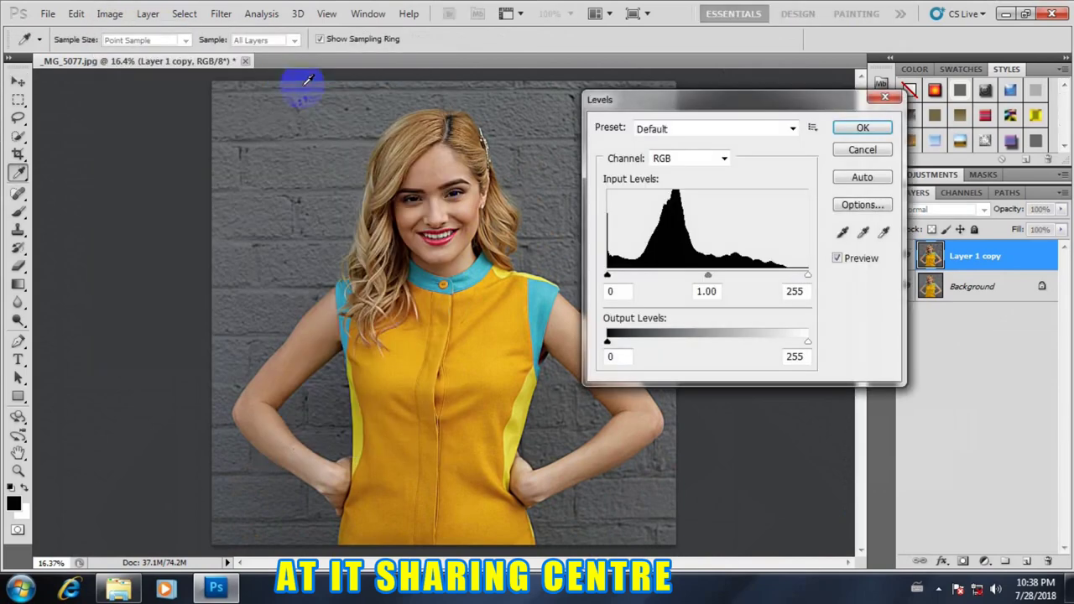
pyautogui.click(708, 277)
pyautogui.moveTo(709, 279)
pyautogui.mouseDown()
pyautogui.moveTo(697, 280)
pyautogui.moveTo(707, 283)
pyautogui.mouseUp()
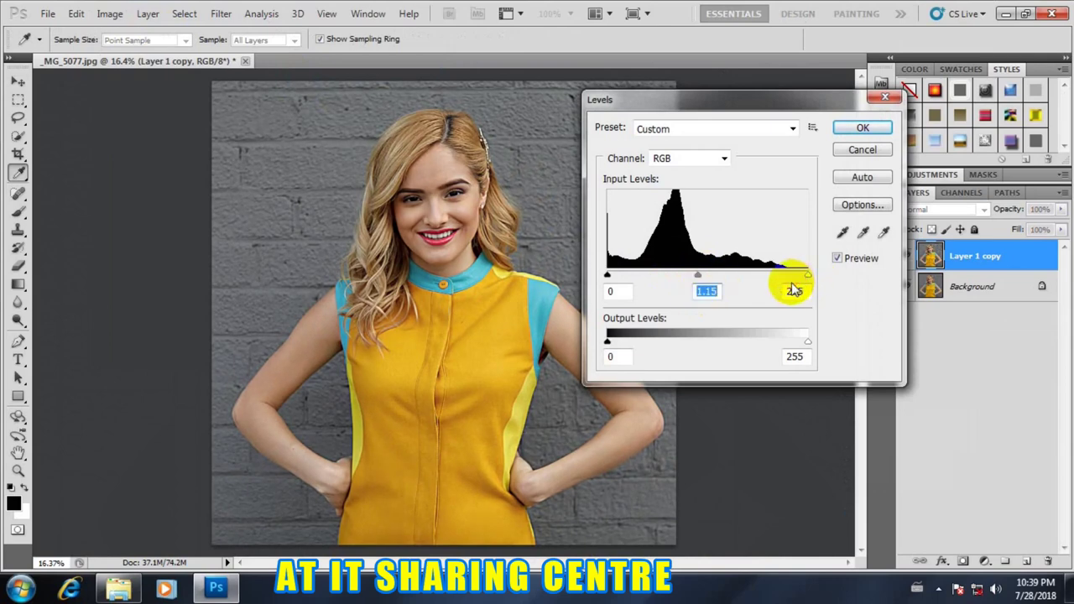
pyautogui.moveTo(807, 275); pyautogui.dragTo(798, 280)
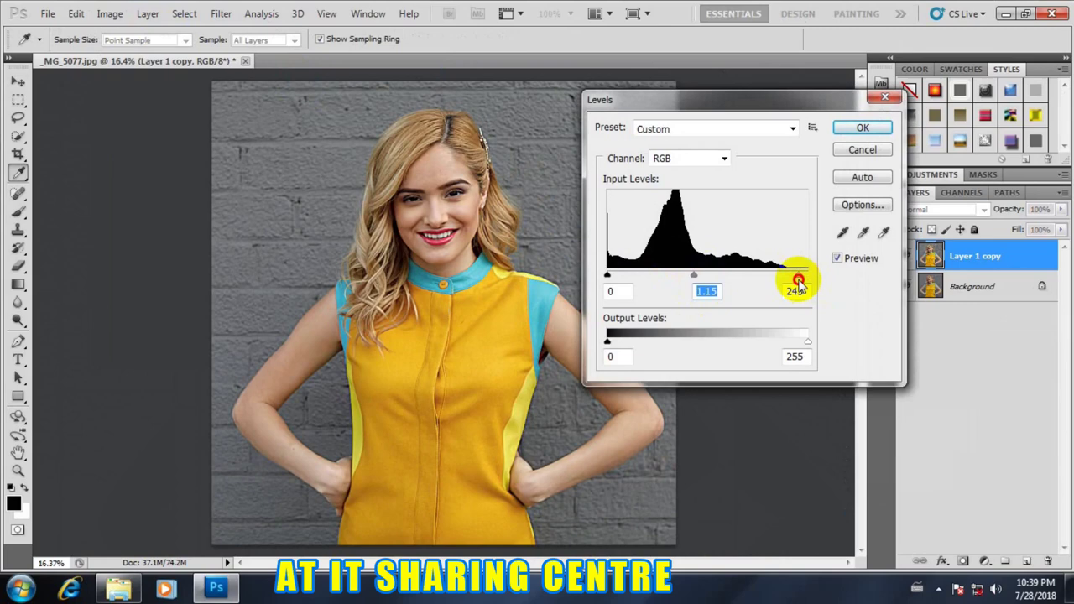
pyautogui.click(862, 127)
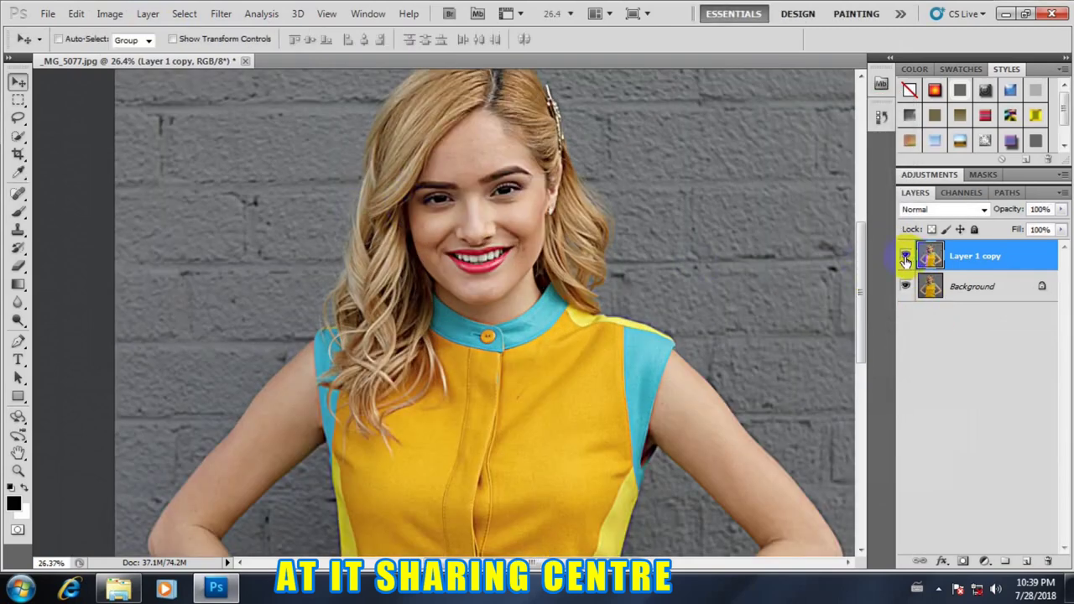
pyautogui.click(906, 257)
pyautogui.click(905, 258)
pyautogui.click(905, 258)
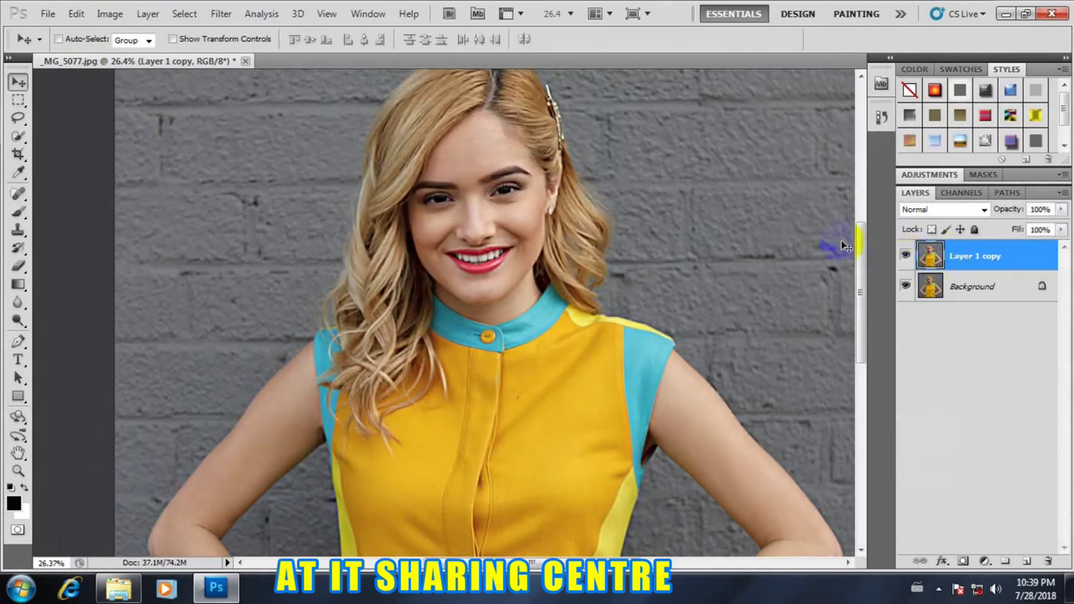
pyautogui.scroll(-3, 452, 257)
pyautogui.scroll(4, 453, 193)
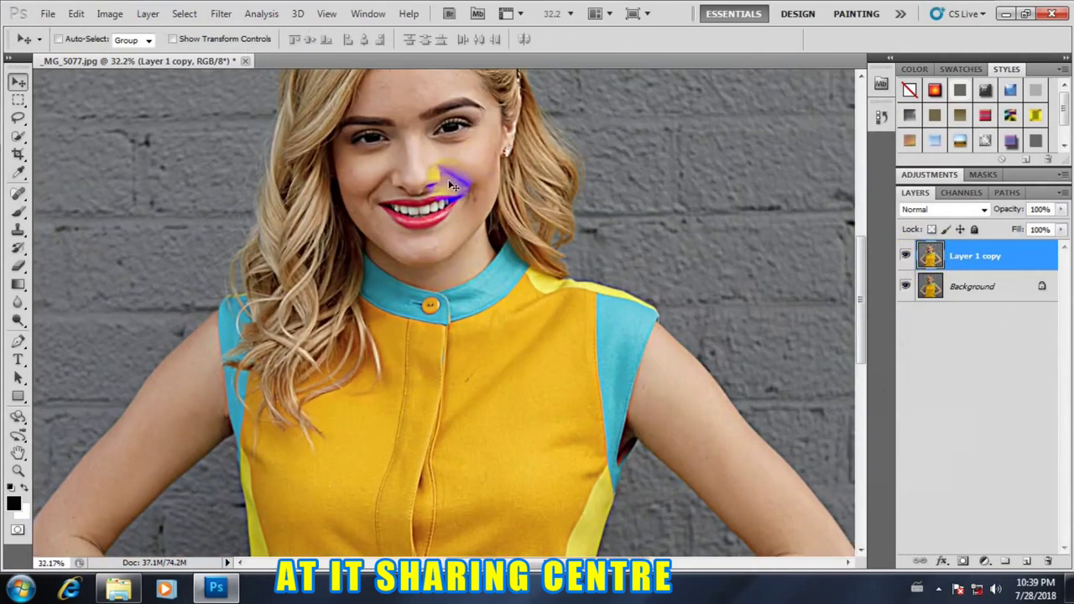
pyautogui.scroll(5, 453, 185)
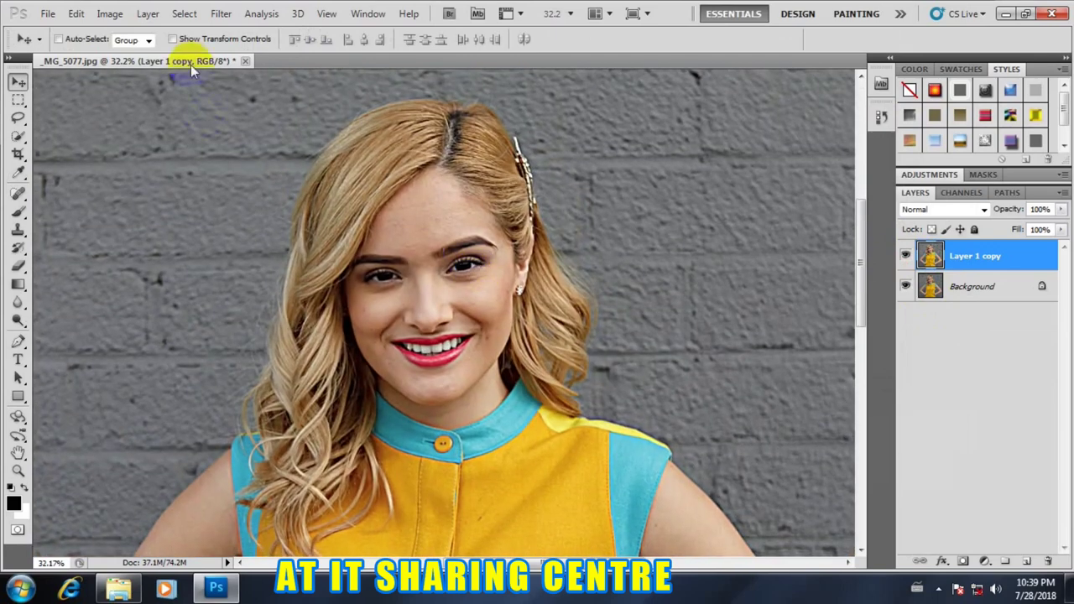
# Apply Unsharp Mask (Amount 91%, Radius 4.0 px, Threshold 0) and fit the photo on screen
pyautogui.click(221, 14)
pyautogui.moveTo(238, 280)
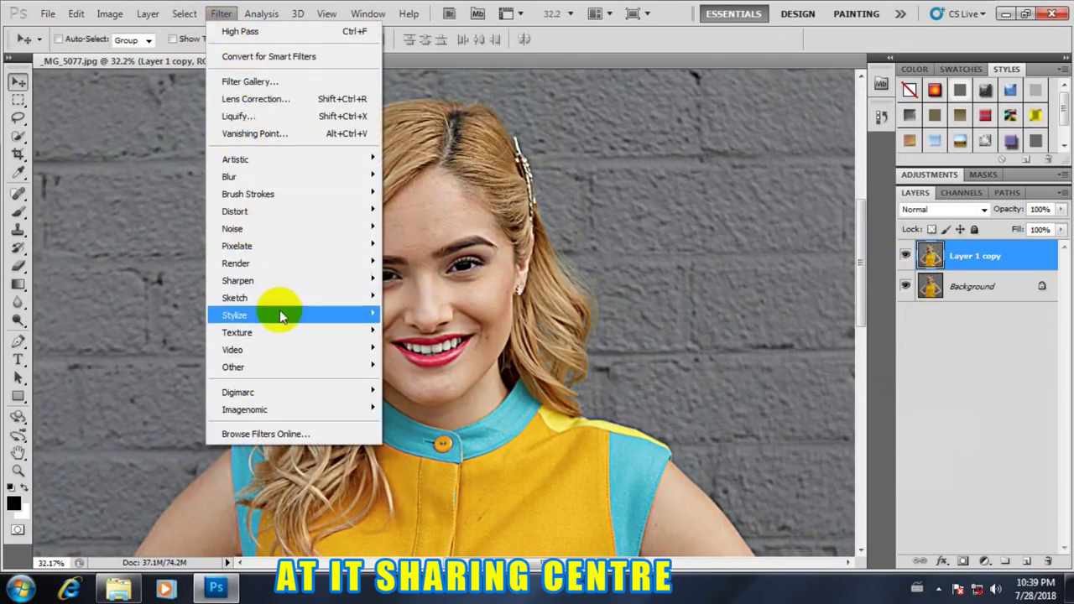
pyautogui.click(436, 348)
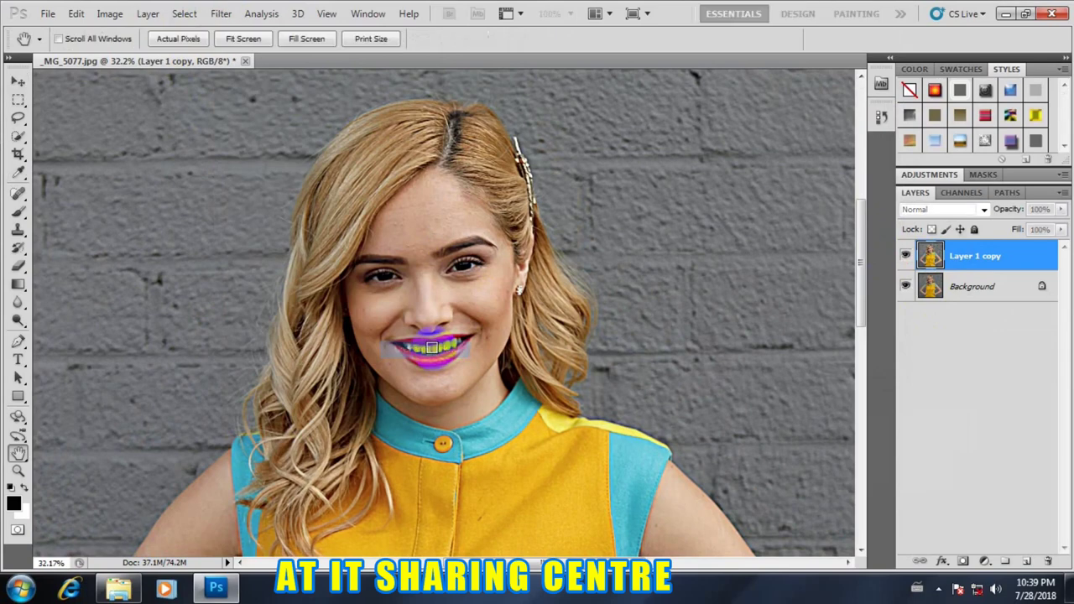
pyautogui.moveTo(709, 320); pyautogui.dragTo(673, 321)
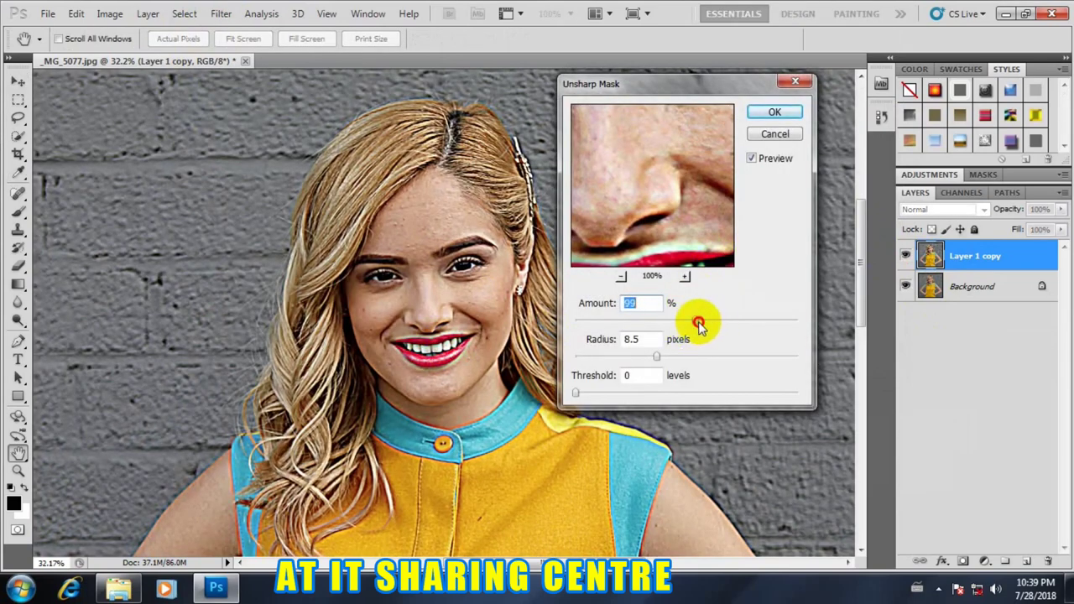
pyautogui.moveTo(656, 356); pyautogui.dragTo(617, 359)
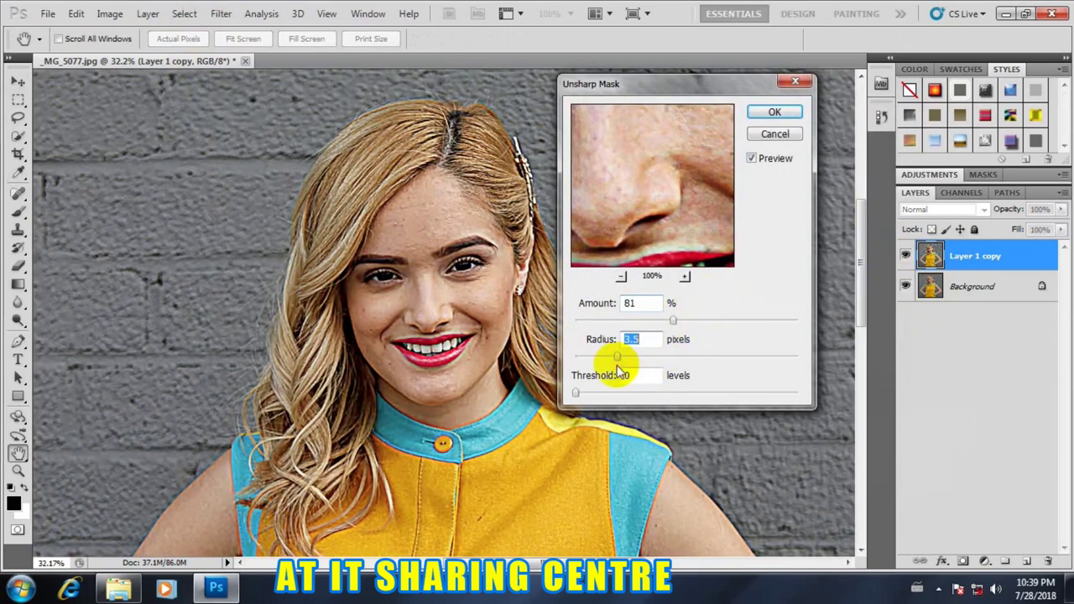
pyautogui.moveTo(673, 320); pyautogui.dragTo(696, 321)
pyautogui.moveTo(618, 359); pyautogui.dragTo(628, 359)
pyautogui.moveTo(696, 321); pyautogui.dragTo(684, 322)
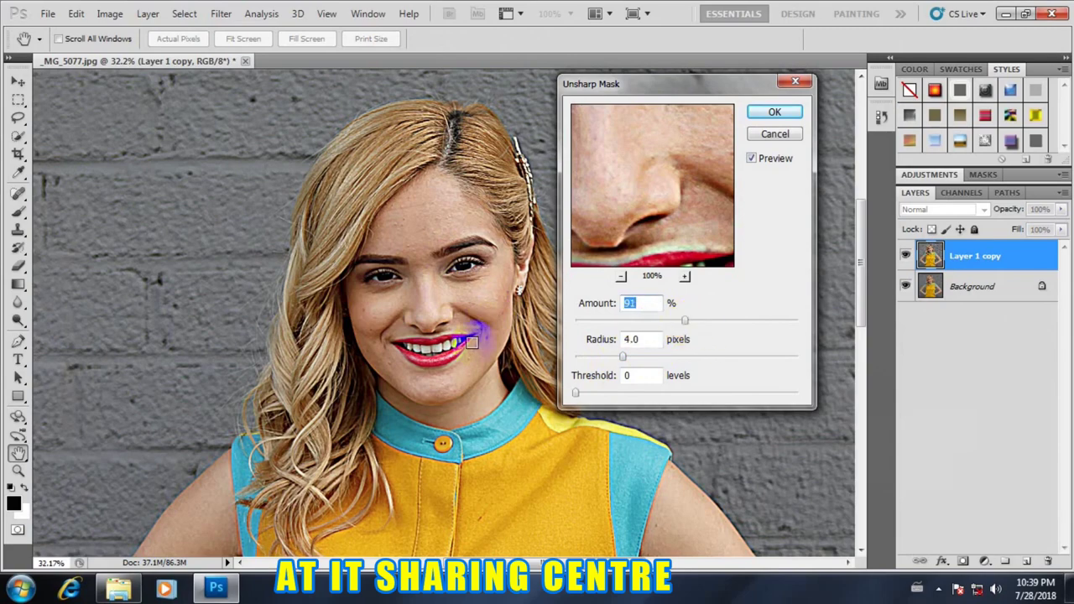
pyautogui.click(772, 115)
pyautogui.press('v')
pyautogui.hotkey('ctrl', '0')
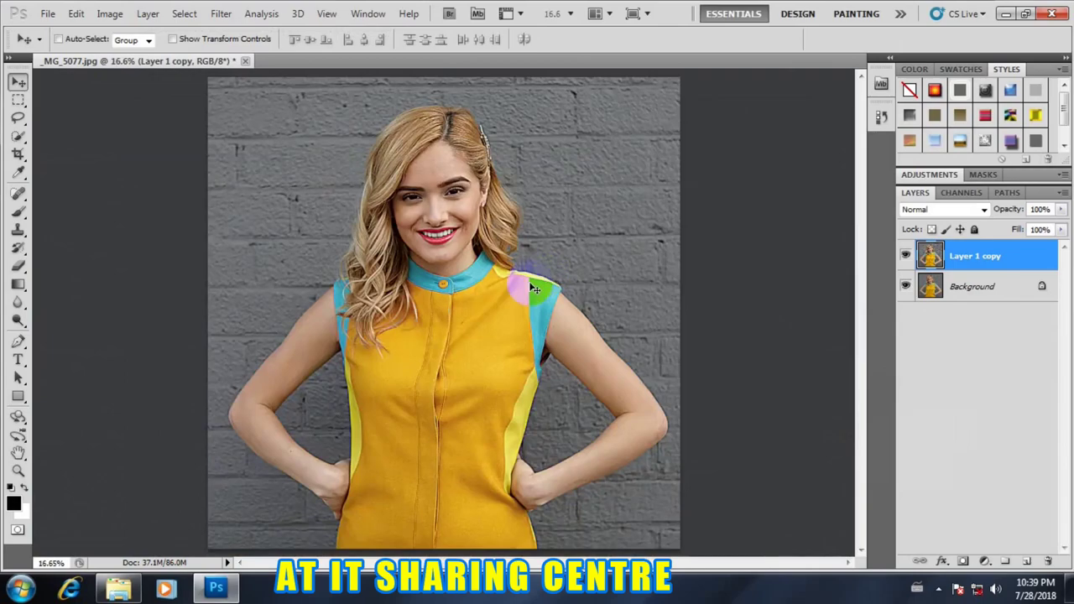
# Zoom in on the face and toggle the sharpened layer off and on to compare
pyautogui.scroll(1, 535, 289)
pyautogui.scroll(1, 503, 276)
pyautogui.scroll(1, 495, 185)
pyautogui.moveTo(502, 172)
pyautogui.mouseDown()
pyautogui.moveTo(523, 292)
pyautogui.moveTo(541, 241)
pyautogui.mouseUp()
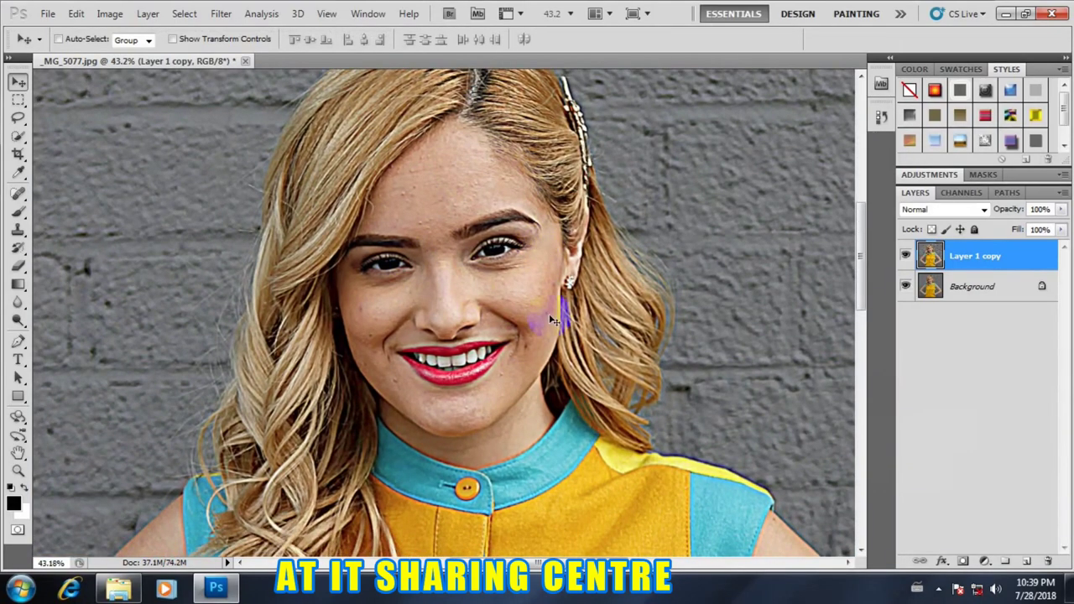
pyautogui.click(905, 256)
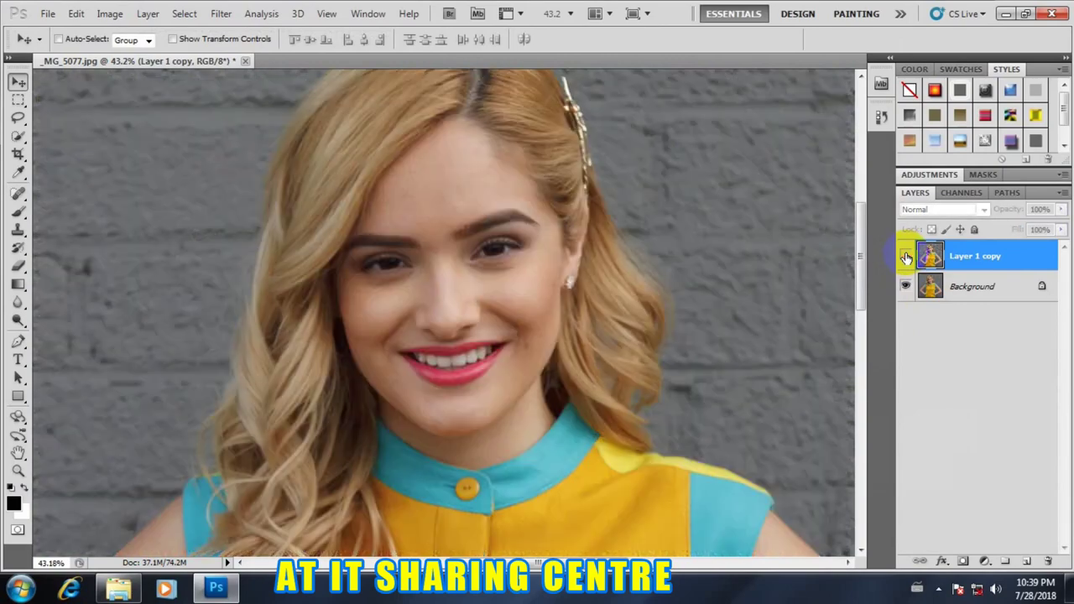
pyautogui.click(905, 257)
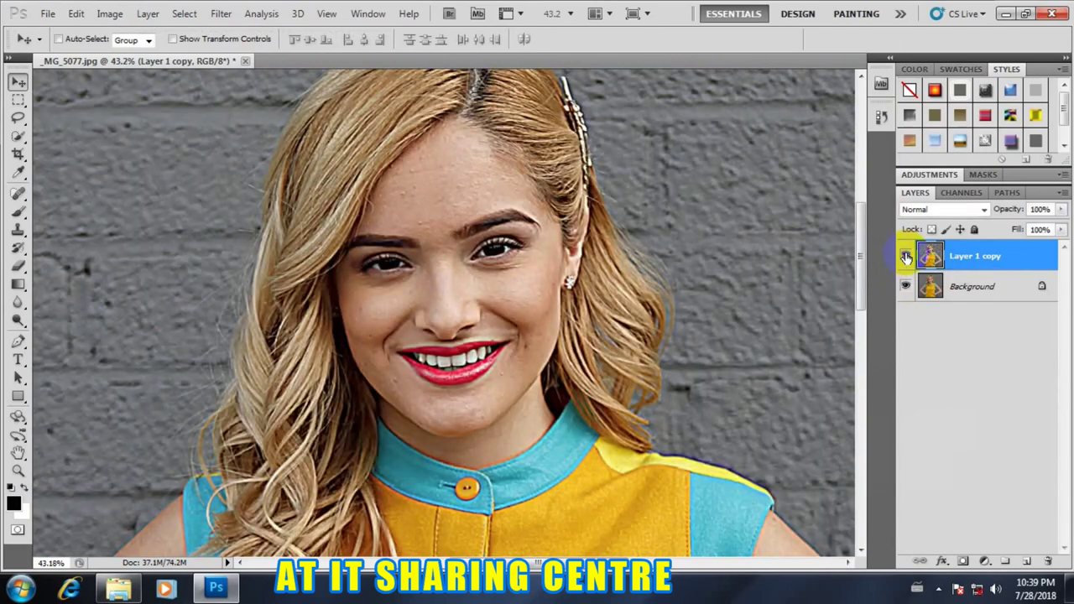
pyautogui.click(906, 256)
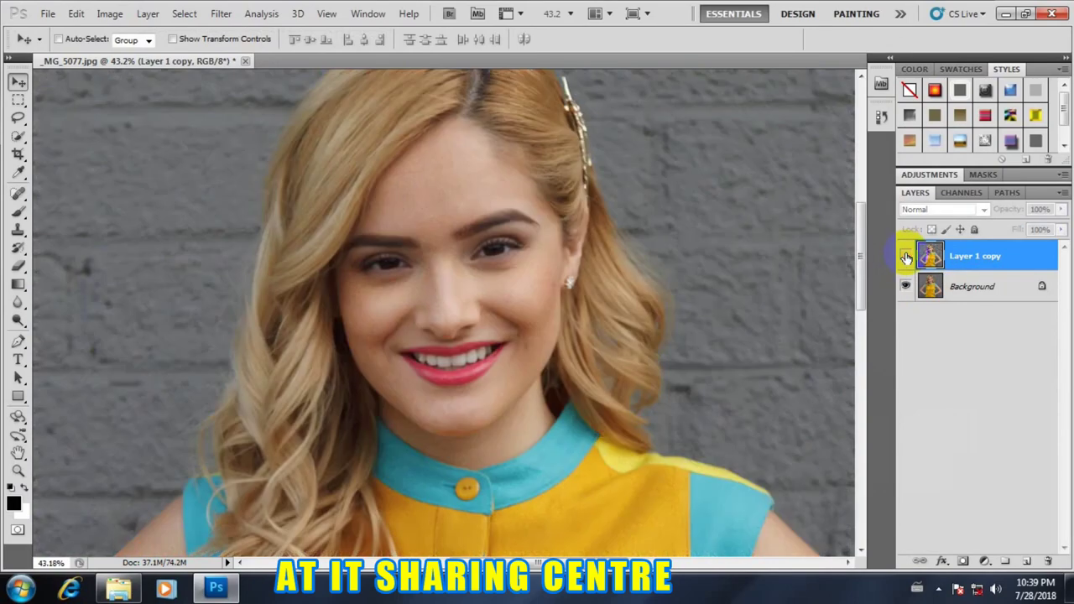
pyautogui.click(906, 257)
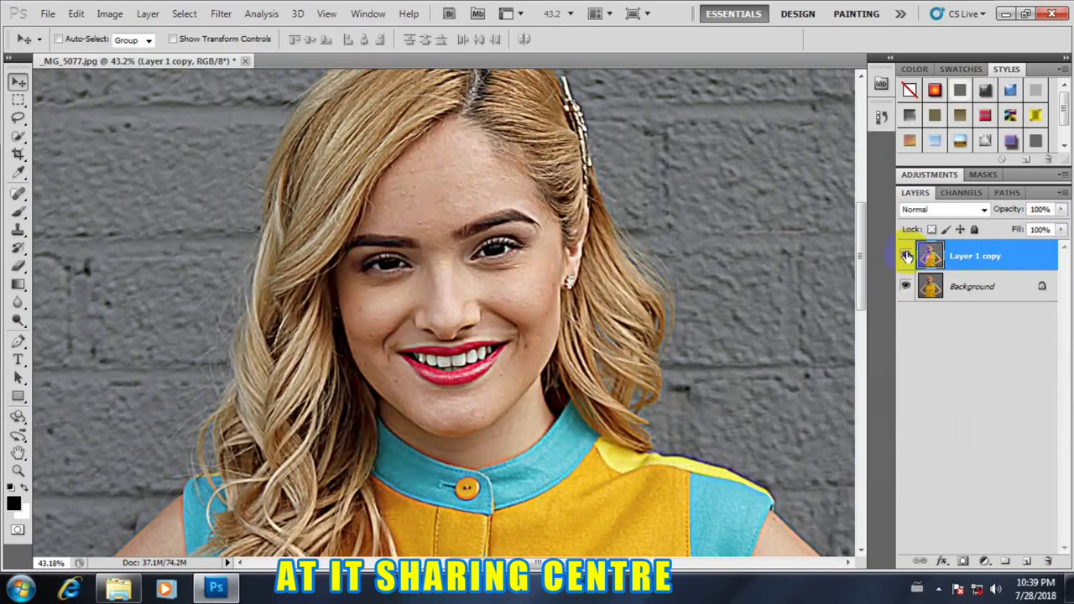
# Reselect Layer 1 copy and dismiss its Layer Style dialog without changes
pyautogui.click(965, 287)
pyautogui.scroll(-3, 495, 334)
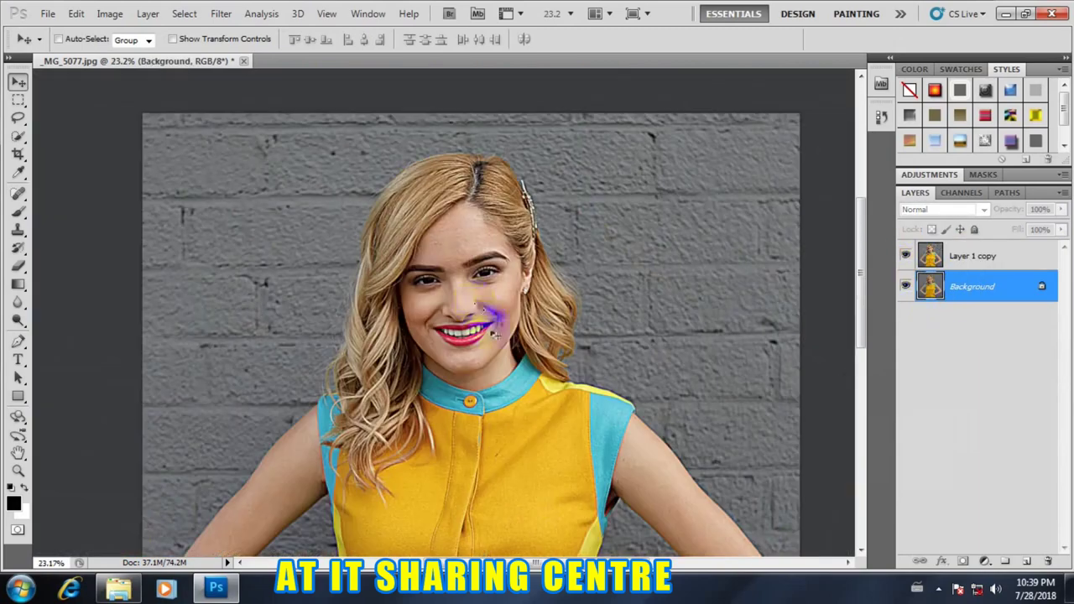
pyautogui.scroll(-2, 495, 334)
pyautogui.click(977, 257)
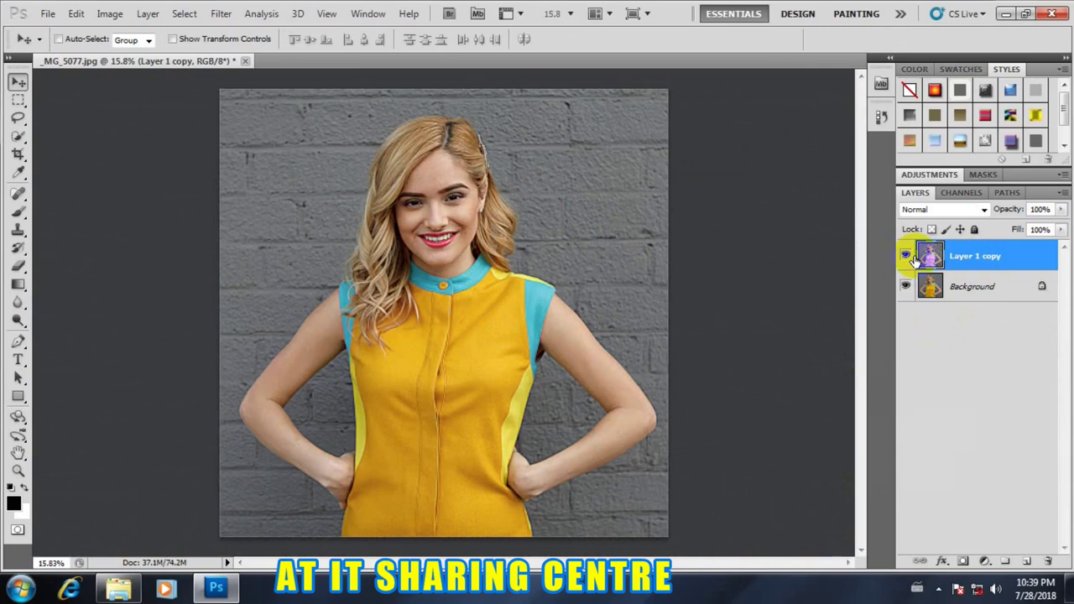
pyautogui.doubleClick(914, 259)
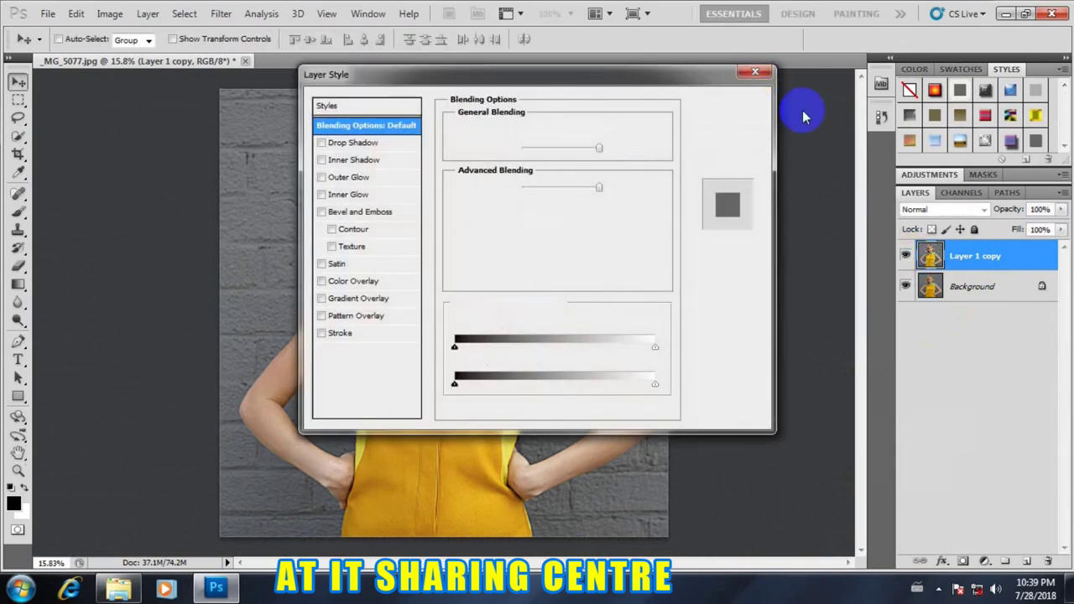
pyautogui.press('Escape')
# Compare Layer 1 copy with the original once more and switch to the Pen tool
pyautogui.click(904, 257)
pyautogui.click(904, 256)
pyautogui.click(904, 256)
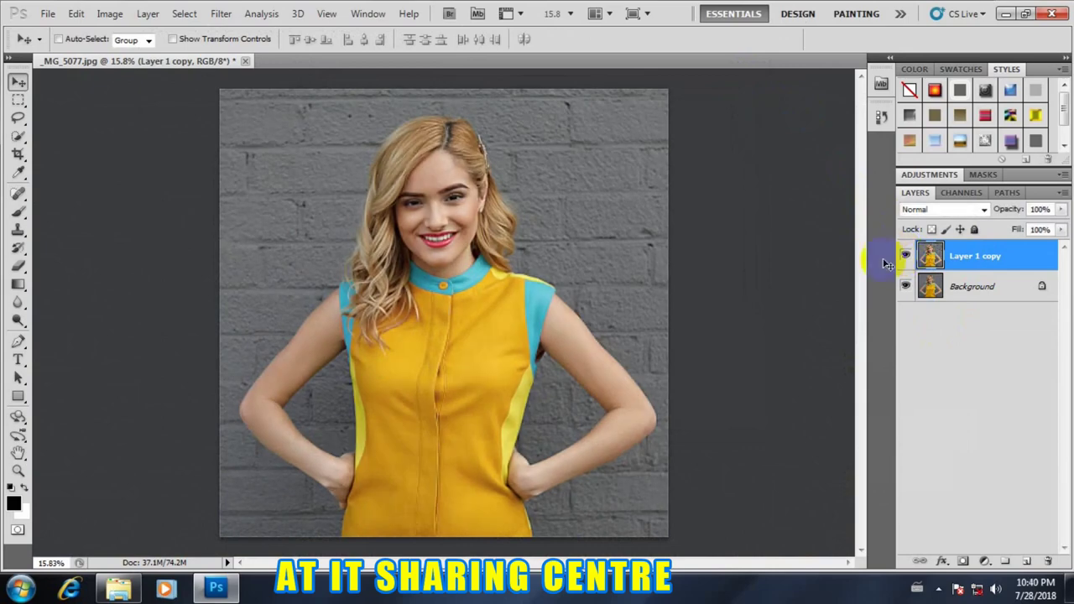
pyautogui.scroll(2, 475, 198)
pyautogui.scroll(-2, 475, 198)
pyautogui.scroll(-1, 473, 187)
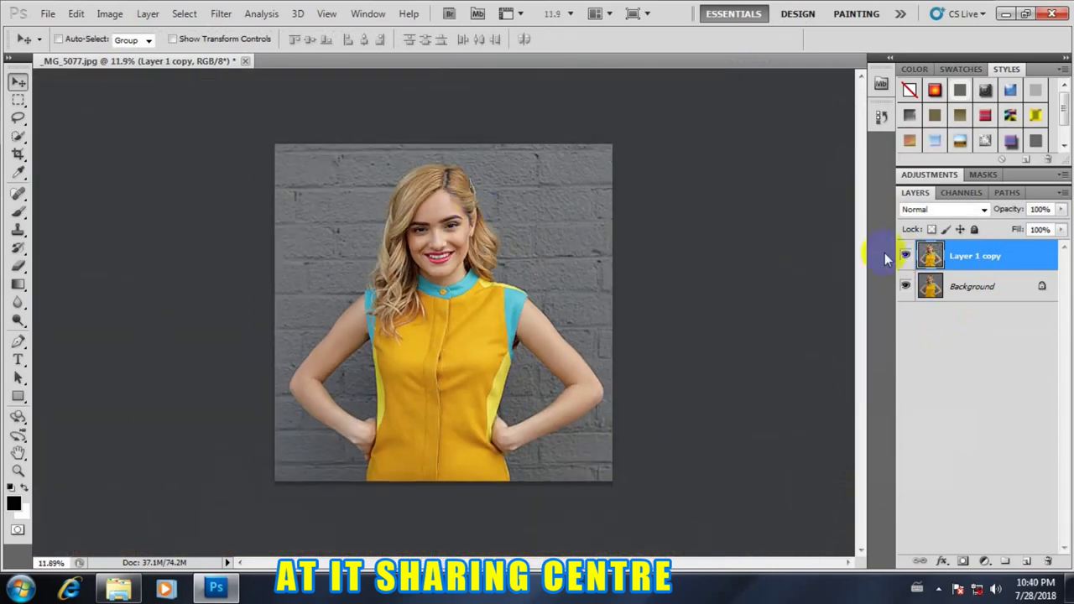
pyautogui.click(18, 340)
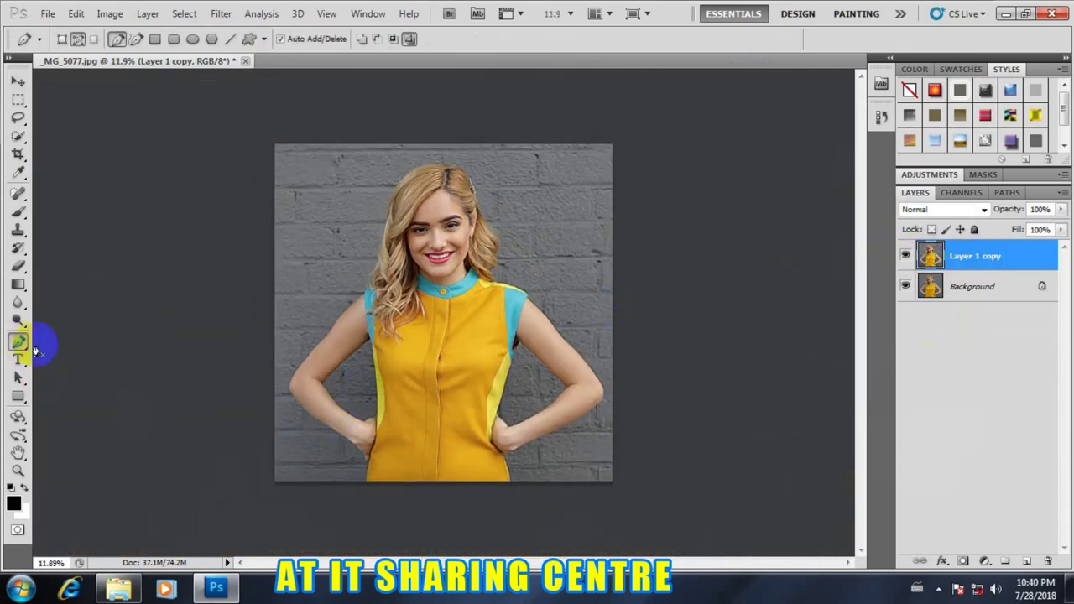
# Start the pen path at the dress's lower edge and curve it up around the hand and fingertip
pyautogui.scroll(1, 360, 476)
pyautogui.scroll(4, 481, 479)
pyautogui.scroll(6, 470, 283)
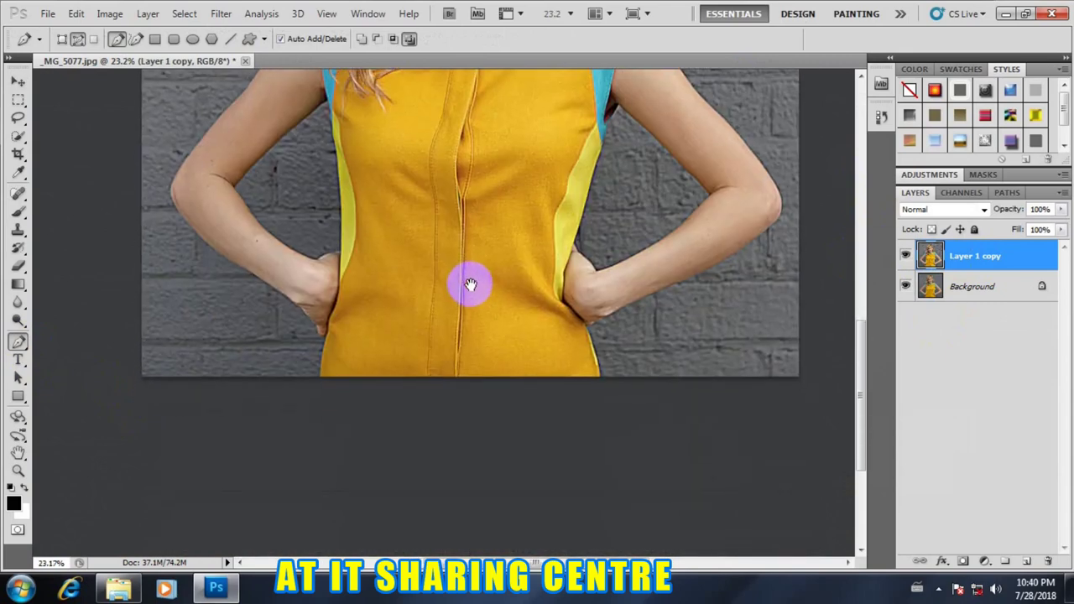
pyautogui.scroll(3, 321, 375)
pyautogui.scroll(1, 404, 453)
pyautogui.moveTo(404, 448); pyautogui.dragTo(393, 437)
pyautogui.click(325, 353)
pyautogui.moveTo(330, 315); pyautogui.dragTo(340, 268)
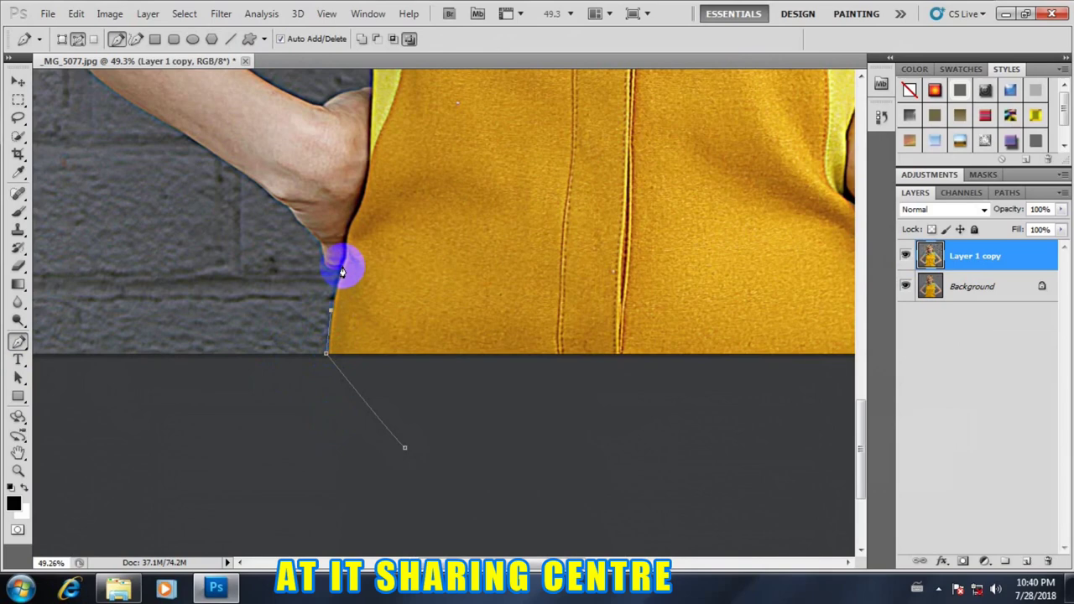
pyautogui.scroll(3, 369, 281)
pyautogui.scroll(3, 372, 277)
pyautogui.moveTo(369, 272)
pyautogui.mouseDown()
pyautogui.moveTo(409, 339)
pyautogui.moveTo(295, 256)
pyautogui.moveTo(284, 218)
pyautogui.mouseUp()
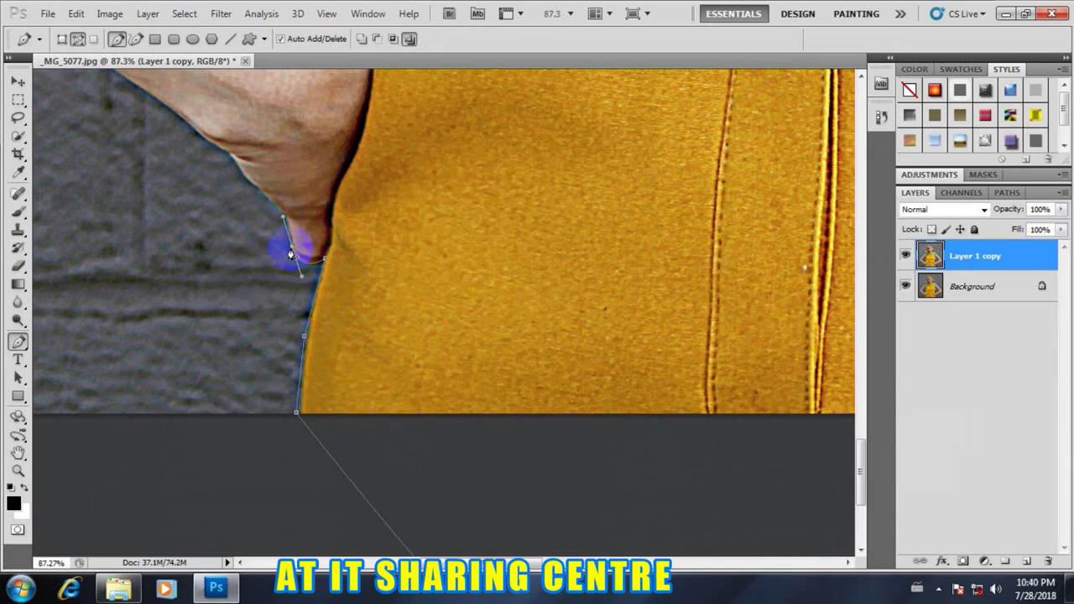
pyautogui.moveTo(292, 252); pyautogui.dragTo(241, 174)
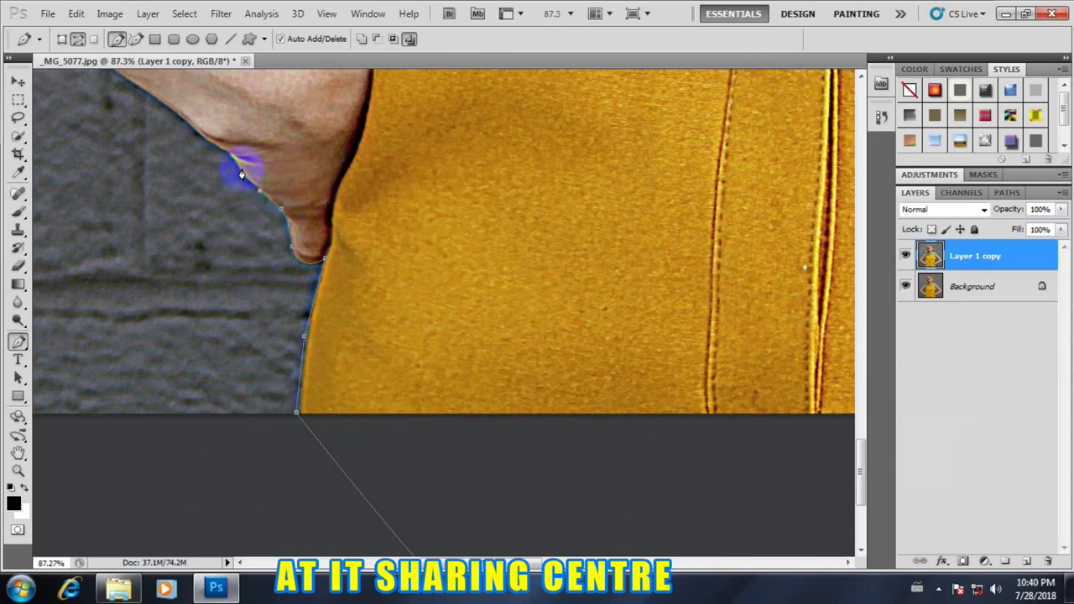
# Place pen anchors along the forearm edge
pyautogui.moveTo(300, 163)
pyautogui.mouseDown()
pyautogui.moveTo(580, 439)
pyautogui.moveTo(600, 475)
pyautogui.mouseUp()
pyautogui.click(541, 454)
pyautogui.moveTo(542, 451); pyautogui.dragTo(520, 429)
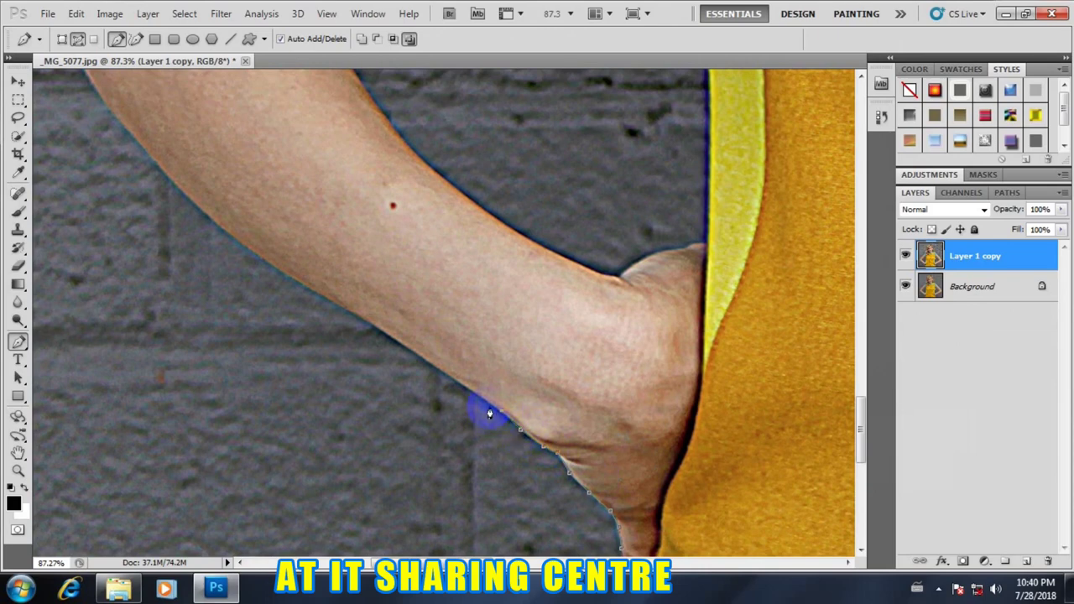
pyautogui.click(450, 385)
pyautogui.click(409, 351)
pyautogui.click(336, 304)
pyautogui.click(277, 271)
pyautogui.click(237, 243)
pyautogui.click(195, 211)
pyautogui.moveTo(216, 179); pyautogui.dragTo(349, 364)
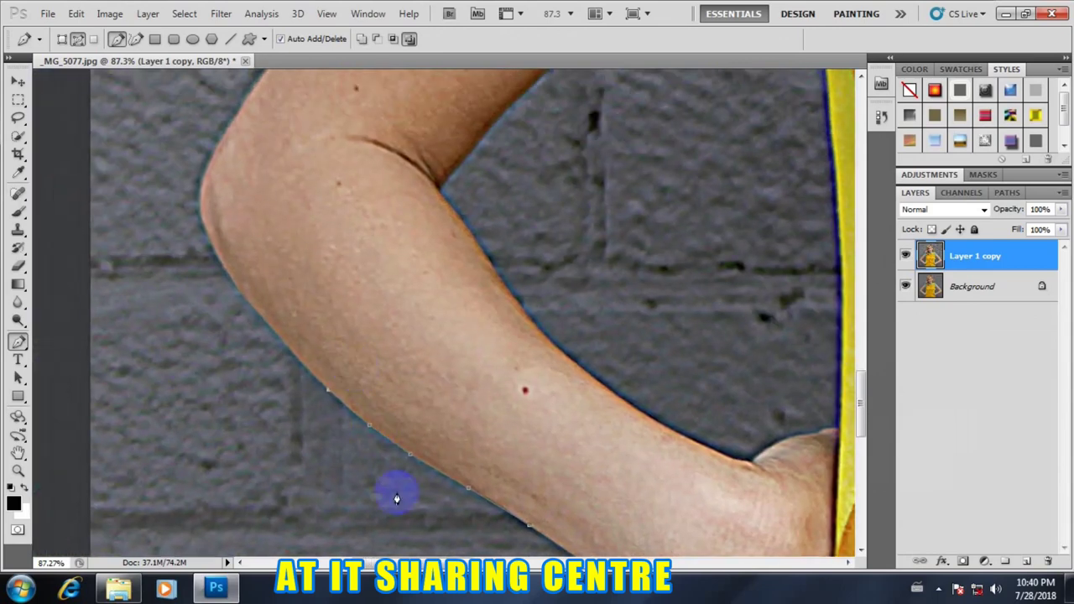
# Continue the path up the arm, curving around the elbow onto the upper arm
pyautogui.click(292, 354)
pyautogui.click(246, 300)
pyautogui.click(218, 256)
pyautogui.click(232, 123)
pyautogui.scroll(3, 271, 84)
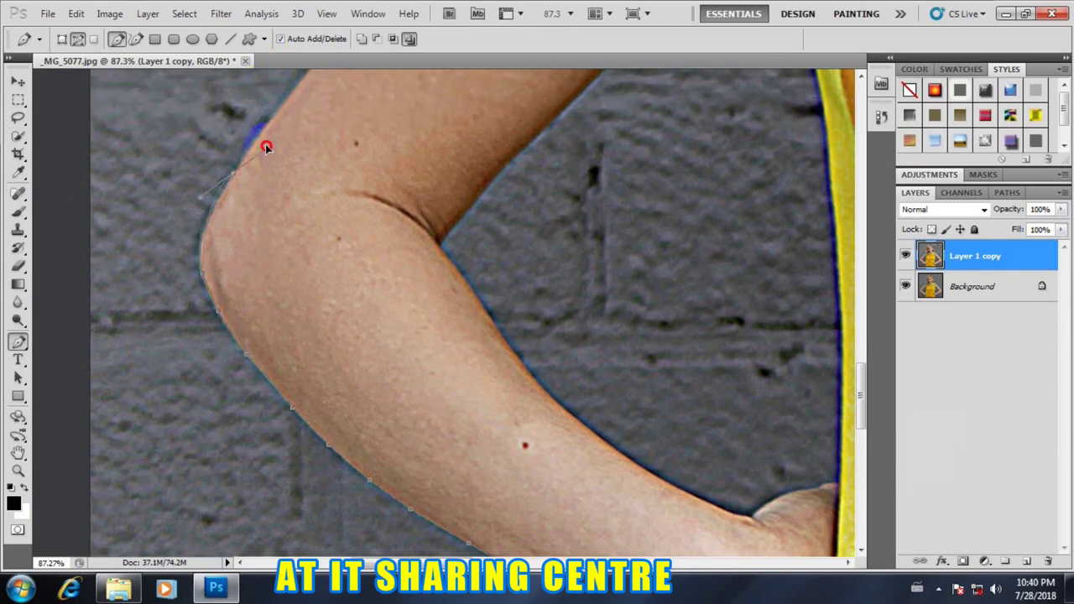
pyautogui.click(265, 122)
pyautogui.moveTo(252, 133); pyautogui.dragTo(262, 121)
pyautogui.moveTo(412, 251); pyautogui.dragTo(261, 441)
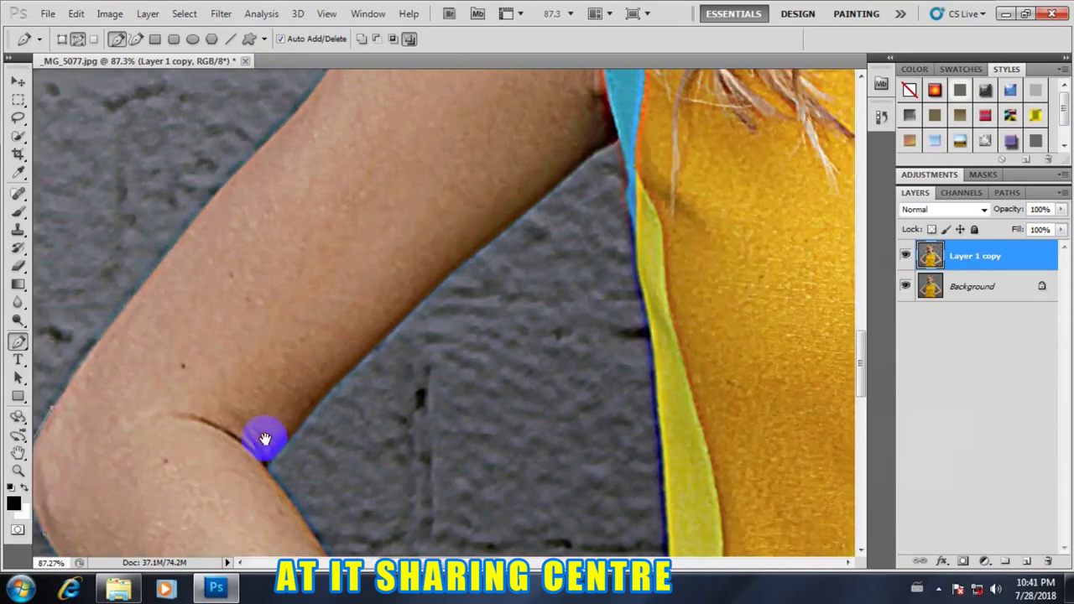
pyautogui.moveTo(154, 339); pyautogui.dragTo(294, 279)
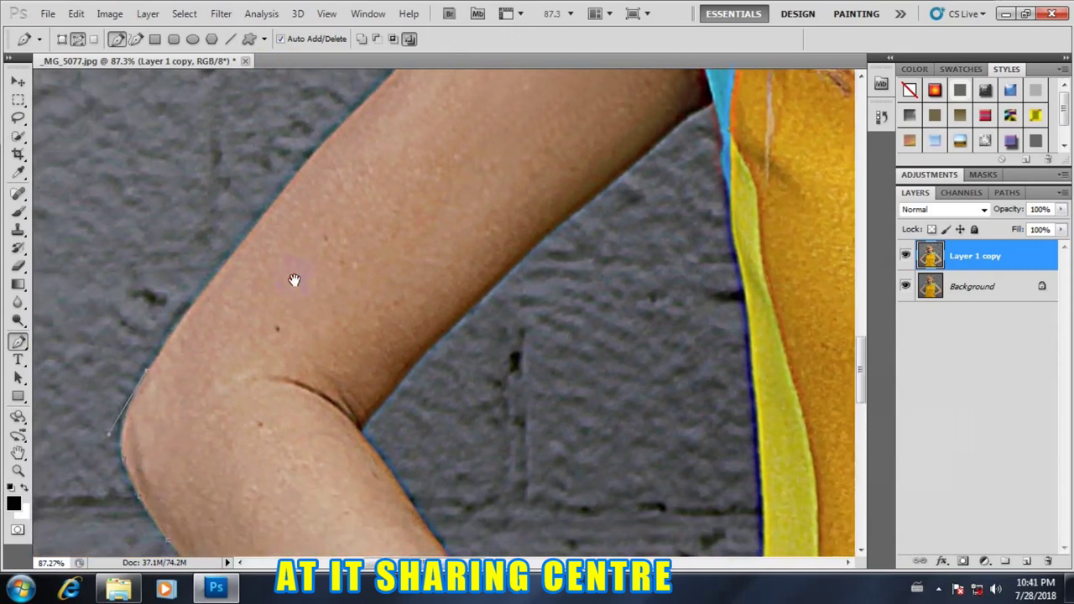
pyautogui.click(195, 302)
# Add anchors on the shoulder and curve the outline along the collar edge
pyautogui.moveTo(382, 157); pyautogui.dragTo(160, 472)
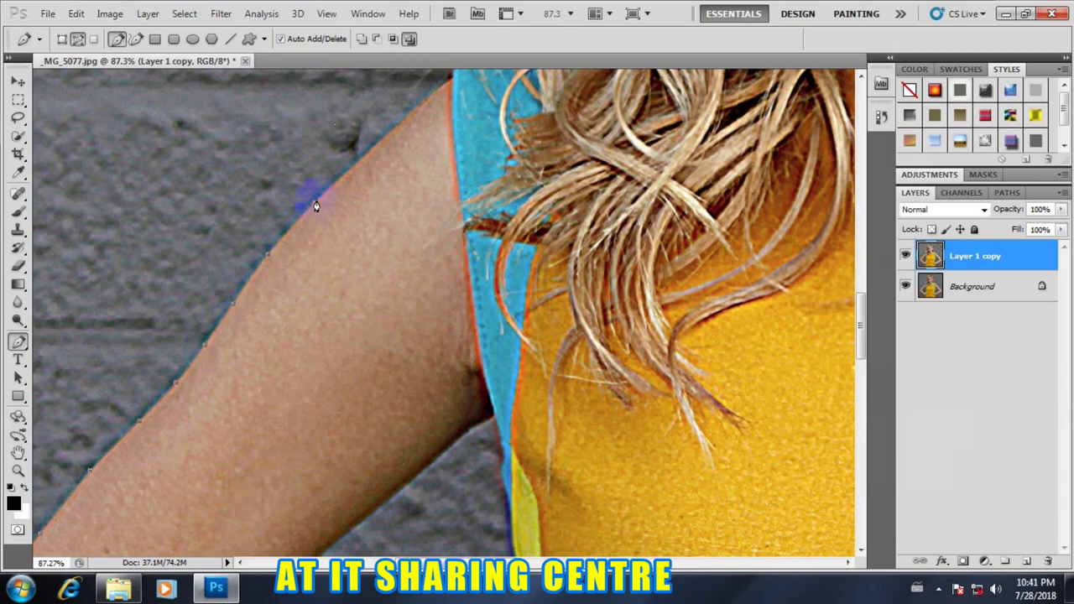
pyautogui.click(358, 165)
pyautogui.moveTo(478, 108); pyautogui.dragTo(357, 461)
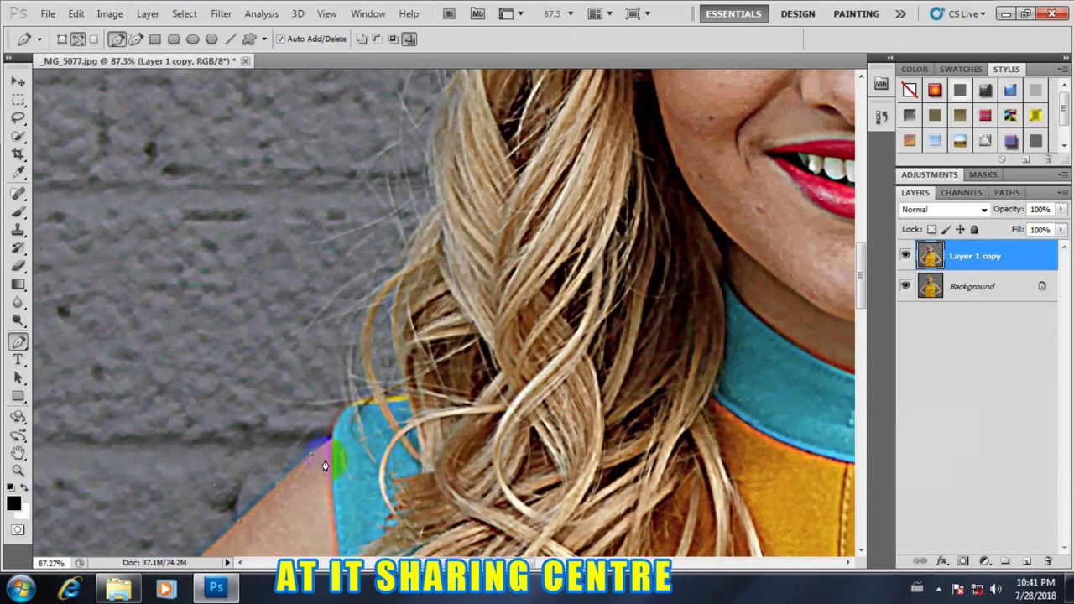
pyautogui.scroll(-3, 372, 439)
pyautogui.scroll(-2, 384, 439)
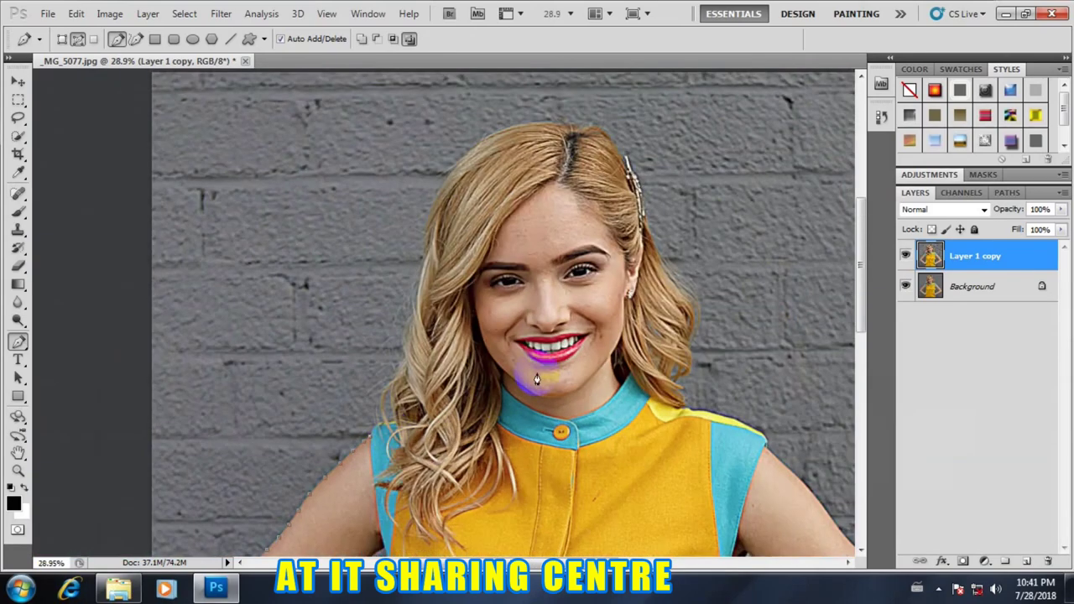
pyautogui.scroll(2, 503, 470)
pyautogui.scroll(3, 529, 445)
pyautogui.scroll(1, 495, 431)
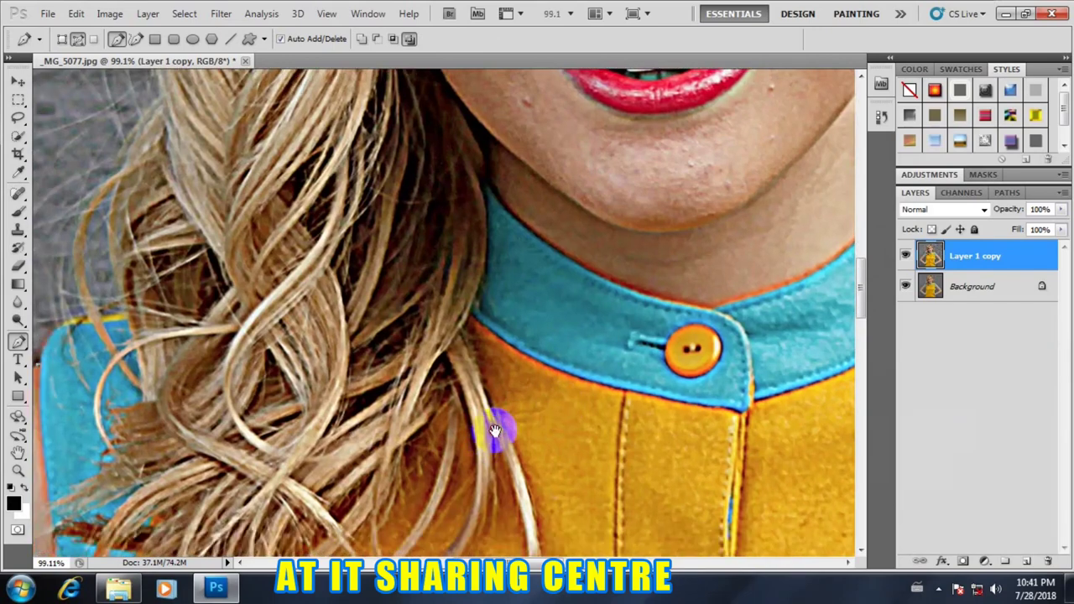
pyautogui.scroll(-1, 493, 378)
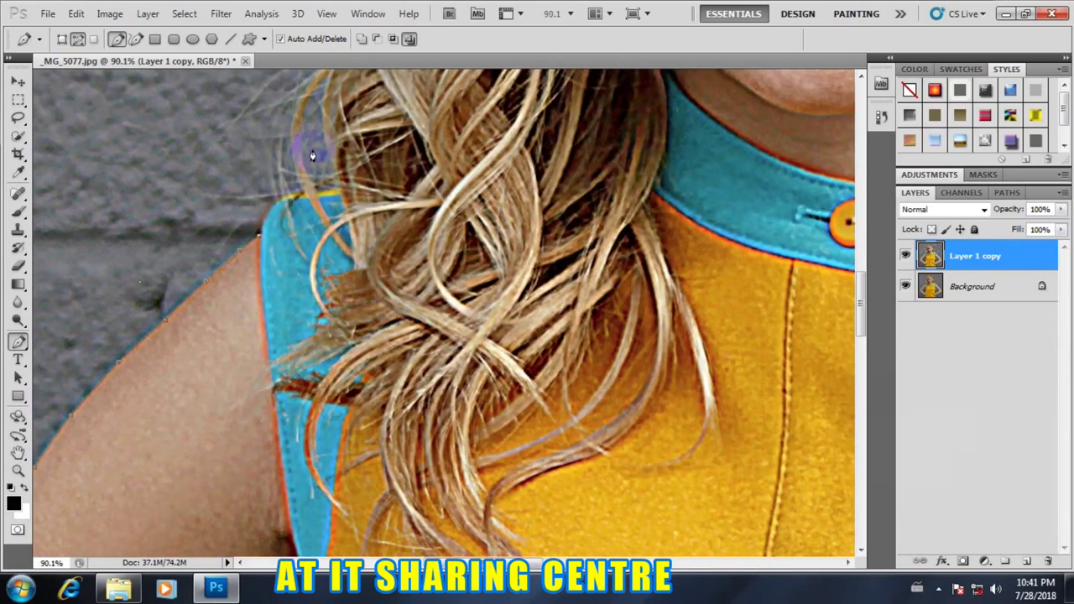
pyautogui.click(263, 236)
pyautogui.moveTo(262, 224); pyautogui.dragTo(342, 189)
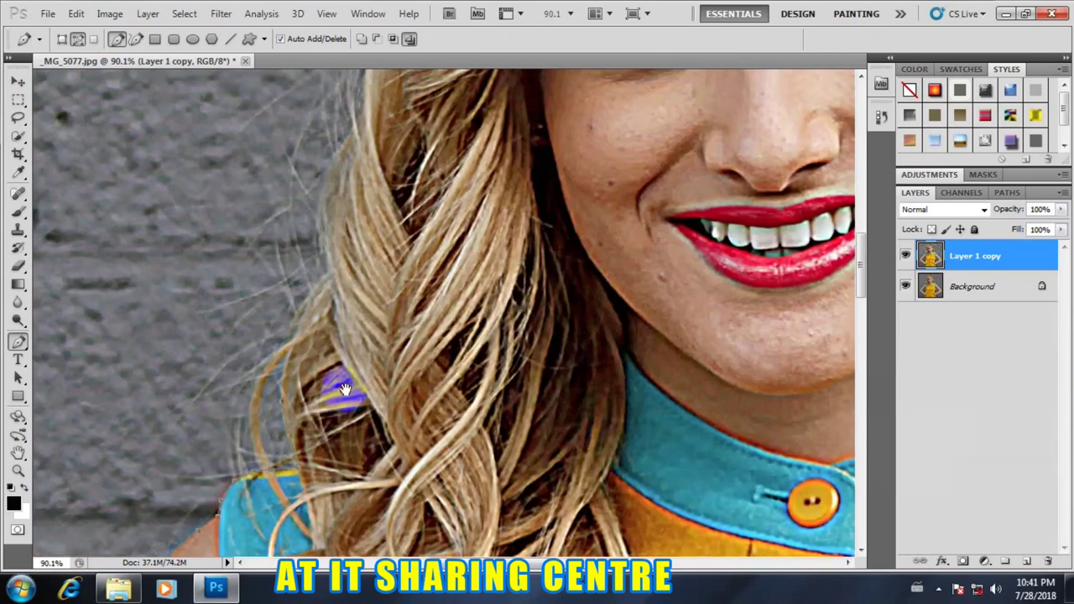
# Pan the view up past the face and forehead to the top of her head
pyautogui.moveTo(360, 108); pyautogui.dragTo(344, 383)
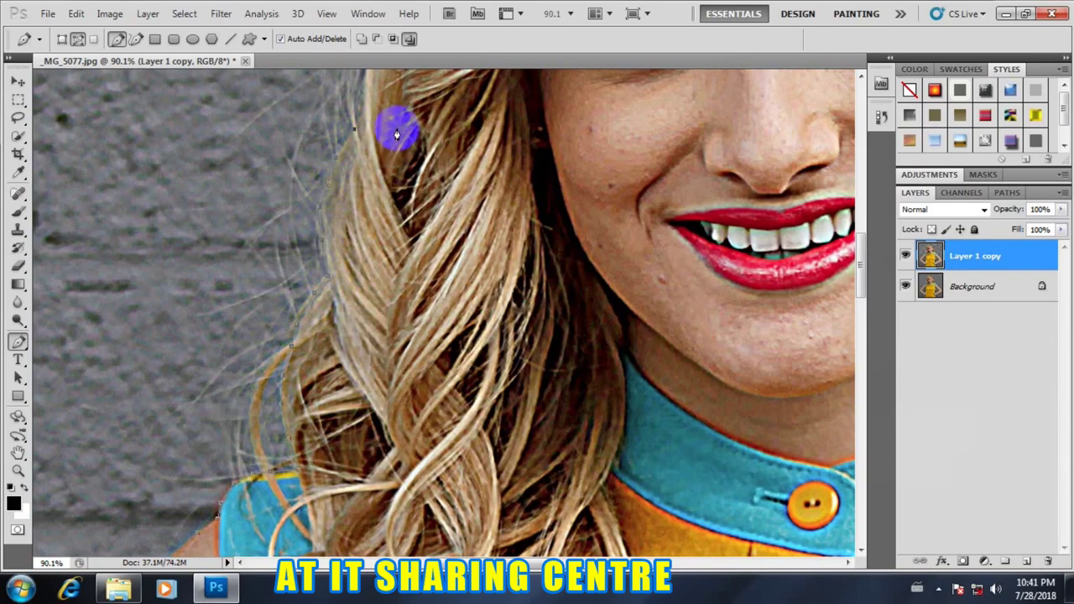
pyautogui.moveTo(395, 125); pyautogui.dragTo(202, 522)
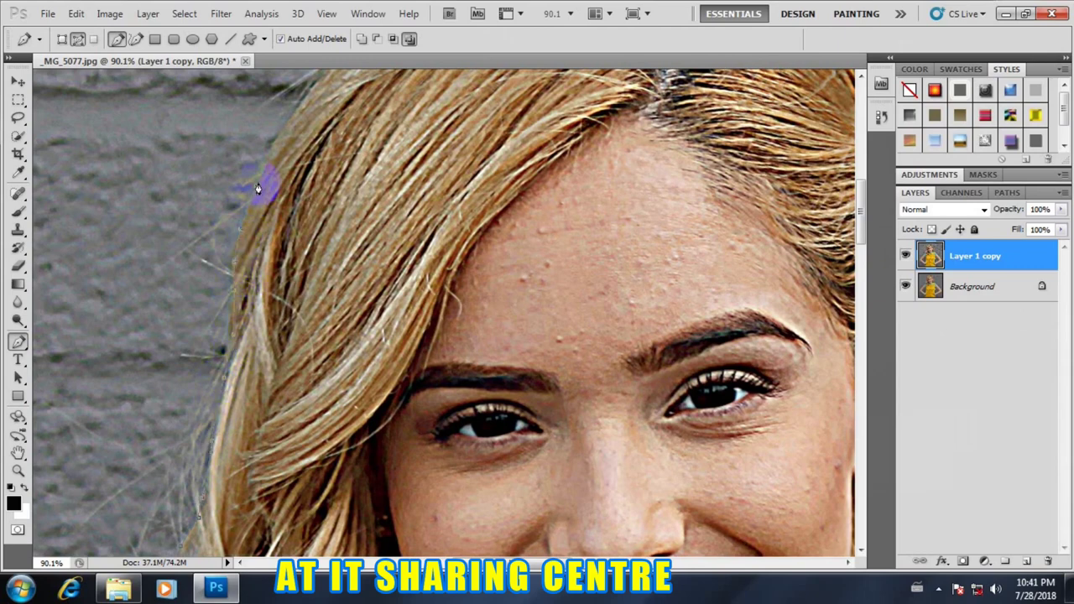
pyautogui.moveTo(347, 115); pyautogui.dragTo(253, 332)
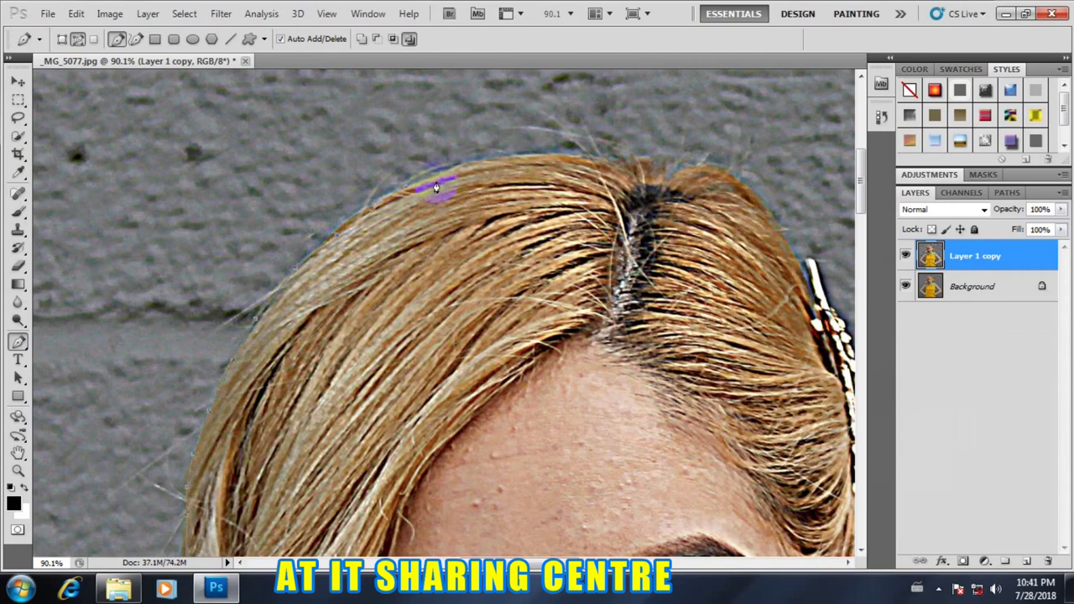
pyautogui.click(109, 14)
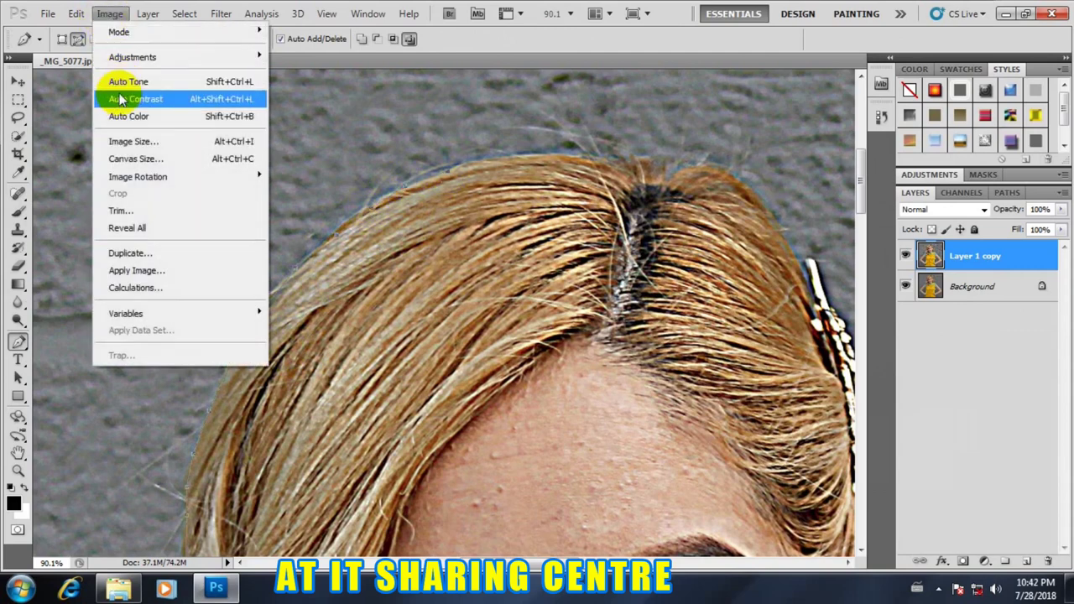
pyautogui.click(109, 15)
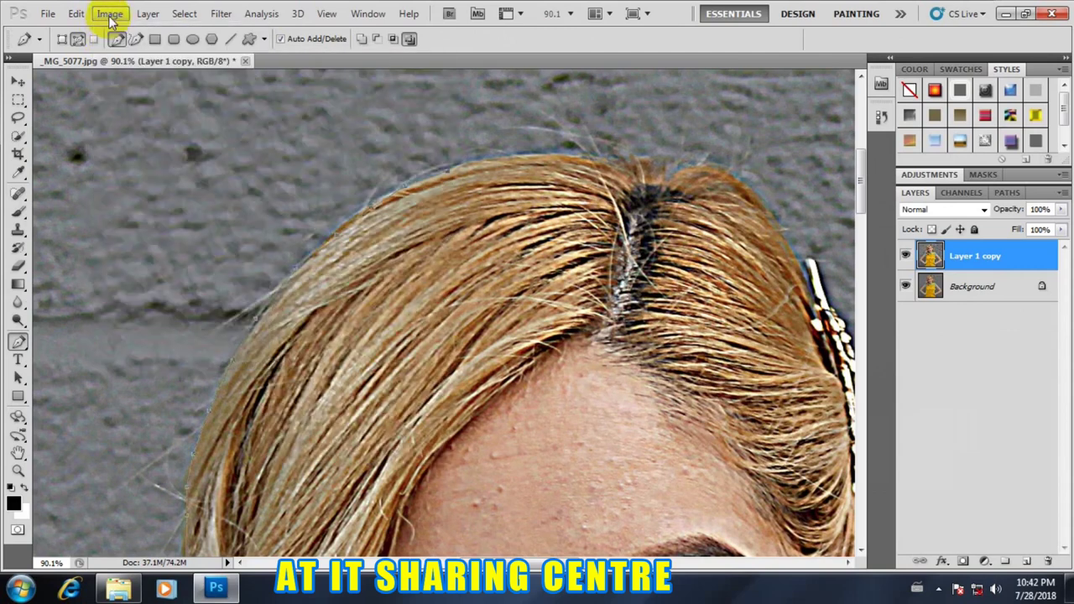
pyautogui.click(132, 141)
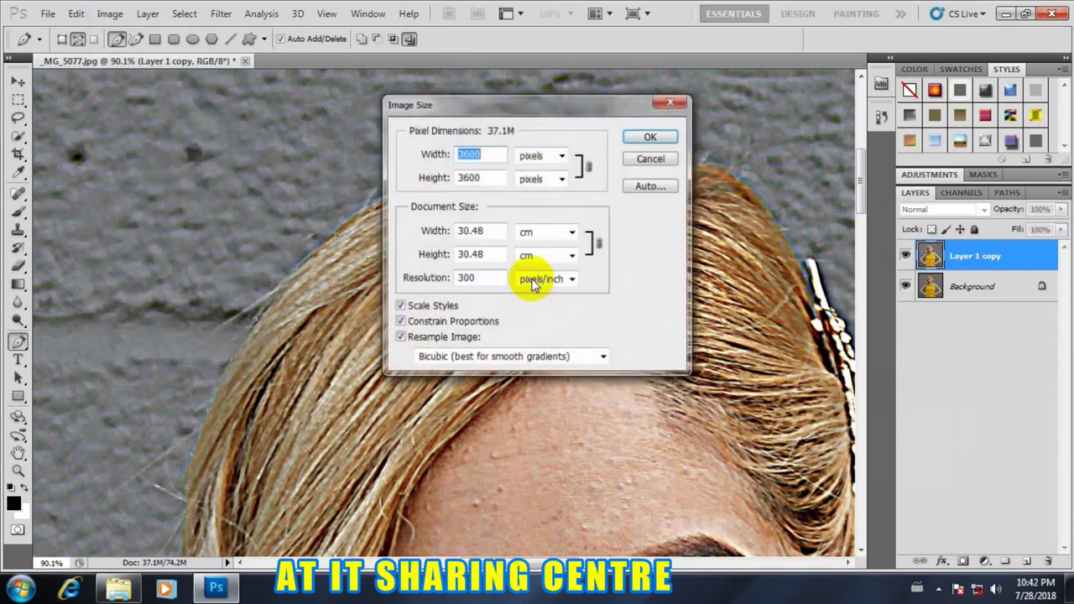
pyautogui.click(553, 232)
pyautogui.click(543, 257)
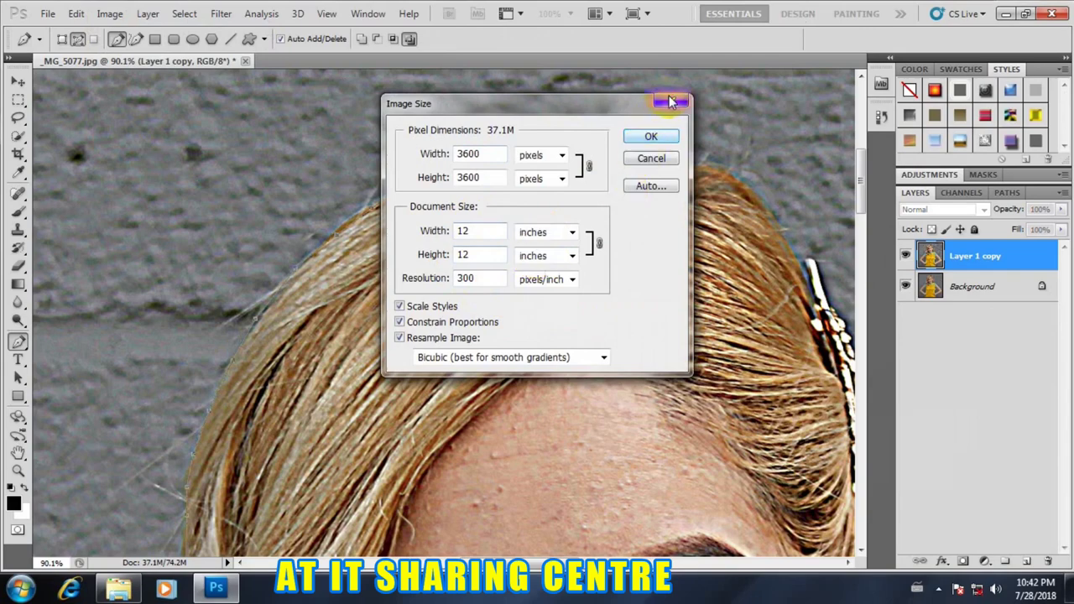
pyautogui.click(671, 101)
pyautogui.moveTo(376, 223)
pyautogui.mouseDown()
pyautogui.moveTo(659, 228)
pyautogui.moveTo(473, 288)
pyautogui.moveTo(307, 203)
pyautogui.mouseUp()
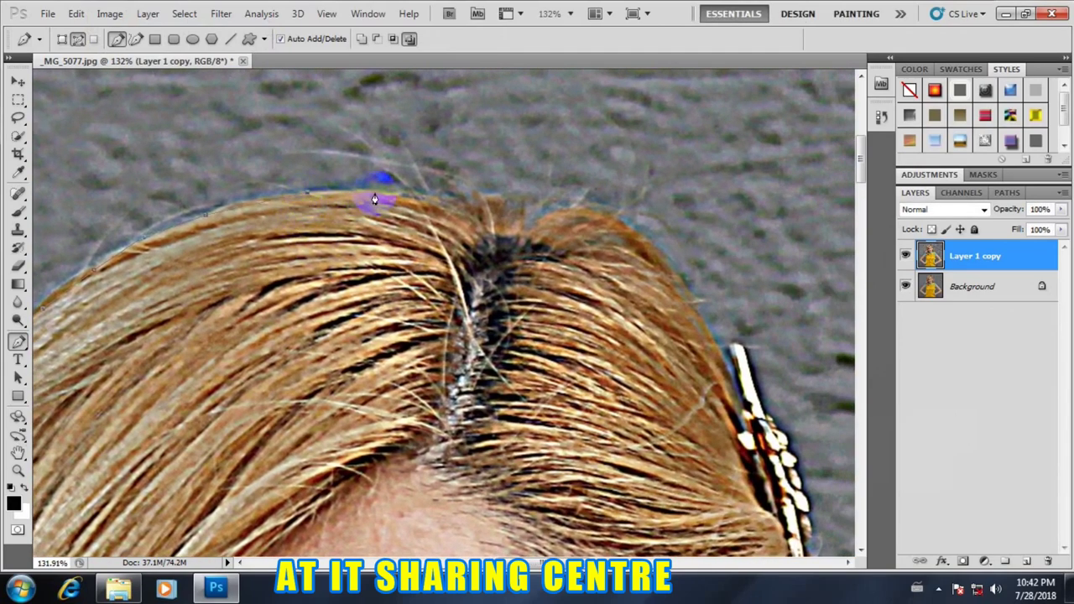
# Add curved anchors along the hairline to the hair edge near the clip, resetting its handle
pyautogui.moveTo(377, 195); pyautogui.dragTo(421, 203)
pyautogui.moveTo(492, 229); pyautogui.dragTo(514, 233)
pyautogui.click(732, 380)
pyautogui.moveTo(732, 380); pyautogui.dragTo(784, 507)
pyautogui.click(729, 376)
pyautogui.click(730, 371)
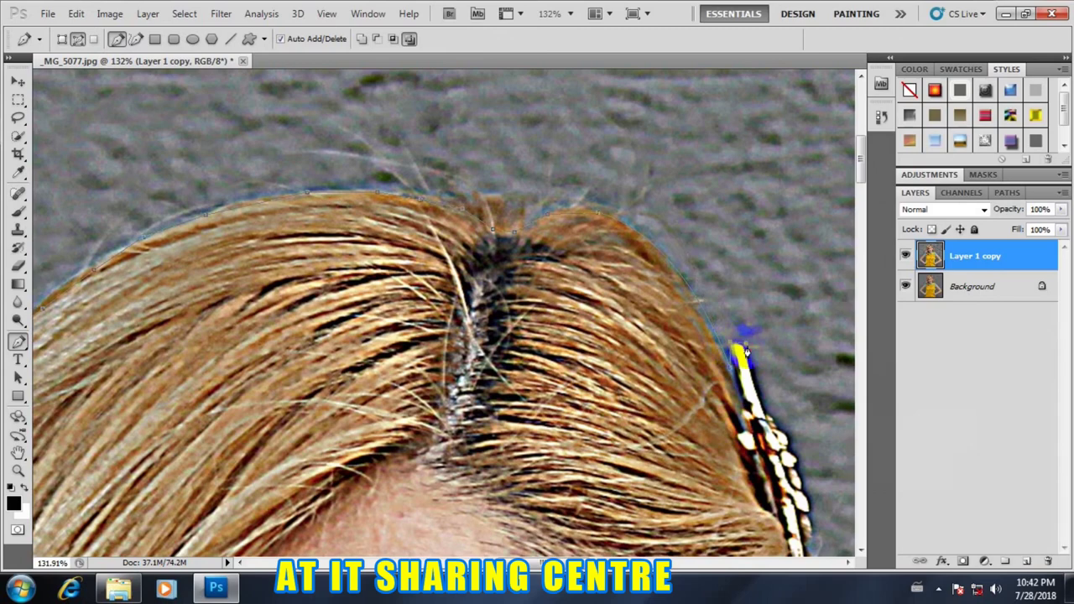
# Curve the path past the hair clip and down the right hair edge
pyautogui.moveTo(743, 437)
pyautogui.mouseDown()
pyautogui.moveTo(319, 134)
pyautogui.moveTo(377, 170)
pyautogui.mouseUp()
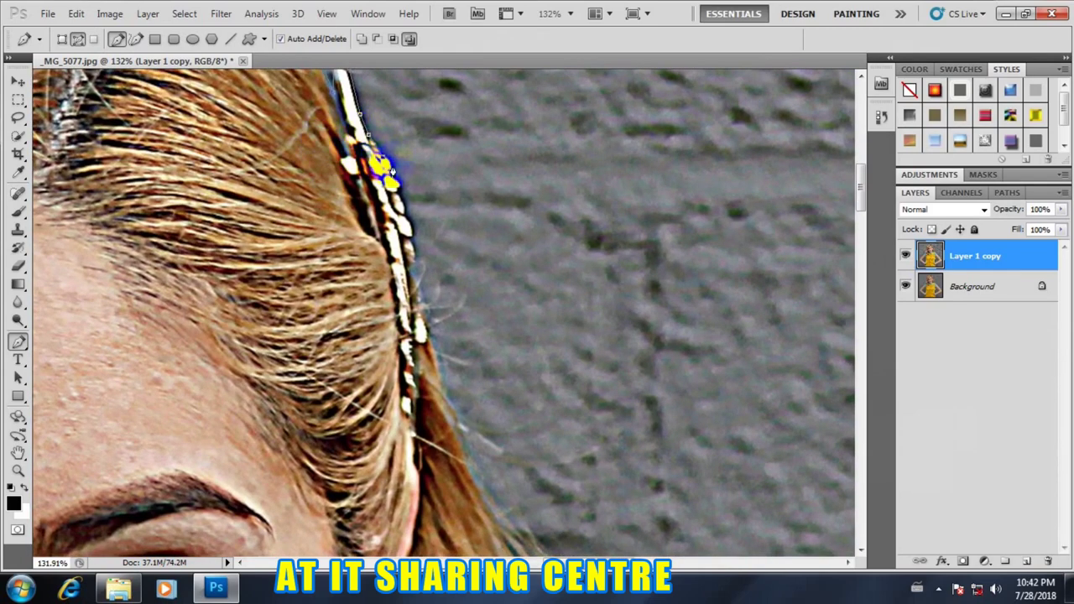
pyautogui.moveTo(379, 162)
pyautogui.mouseDown()
pyautogui.moveTo(402, 195)
pyautogui.moveTo(408, 248)
pyautogui.mouseUp()
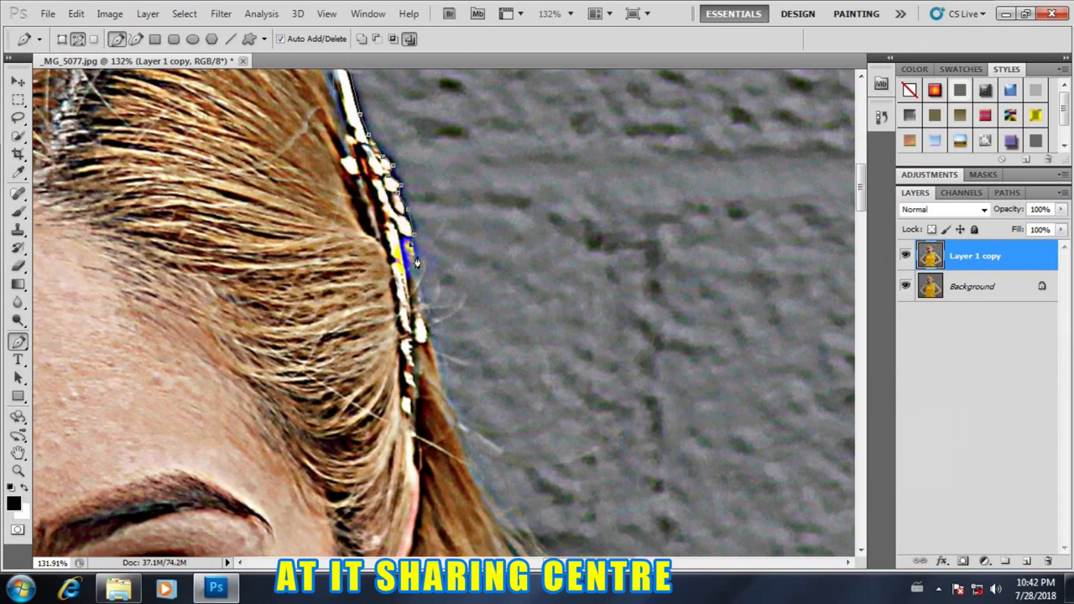
pyautogui.moveTo(409, 250); pyautogui.dragTo(455, 433)
pyautogui.click(461, 441)
# Pan down to the cheek and shoulder, toggling Layer 1 copy to compare with the original
pyautogui.moveTo(512, 324)
pyautogui.mouseDown()
pyautogui.moveTo(527, 206)
pyautogui.moveTo(533, 267)
pyautogui.mouseUp()
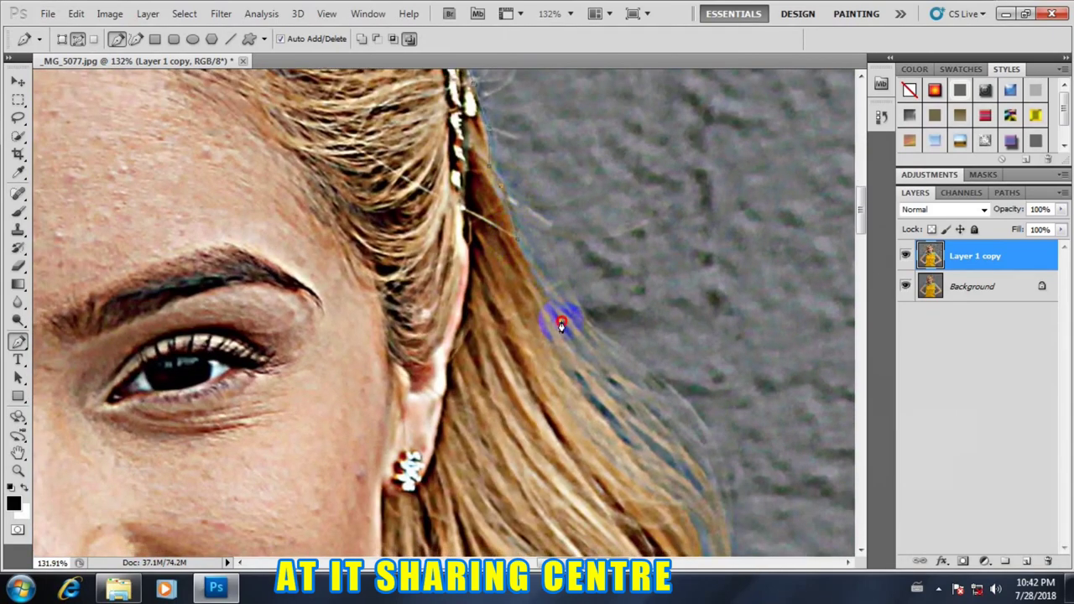
pyautogui.moveTo(570, 398); pyautogui.dragTo(554, 233)
pyautogui.scroll(-5, 553, 234)
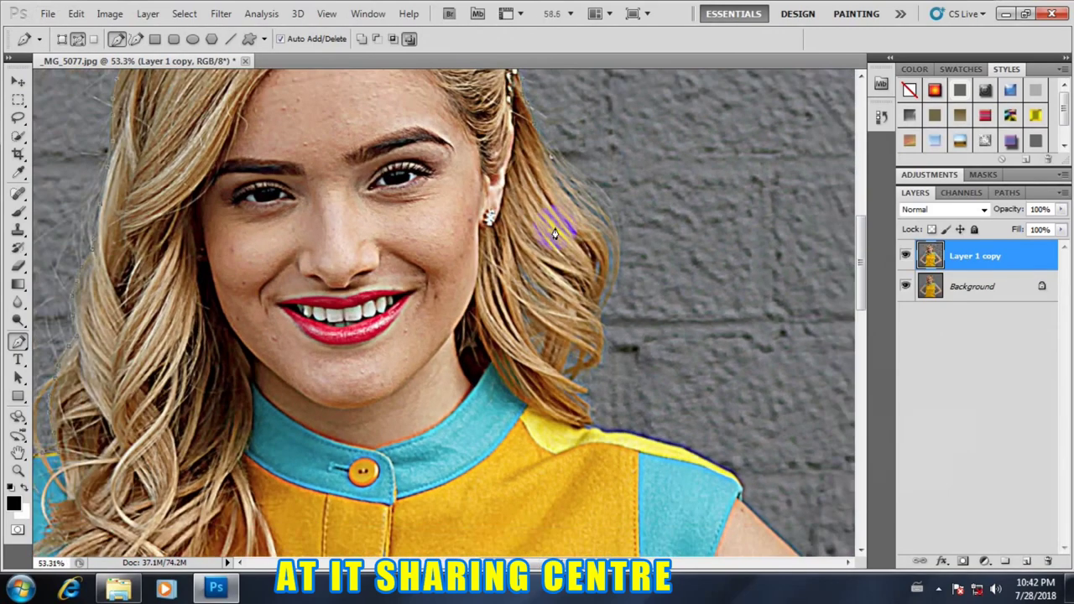
pyautogui.click(906, 257)
pyautogui.click(906, 256)
pyautogui.moveTo(637, 411); pyautogui.dragTo(491, 262)
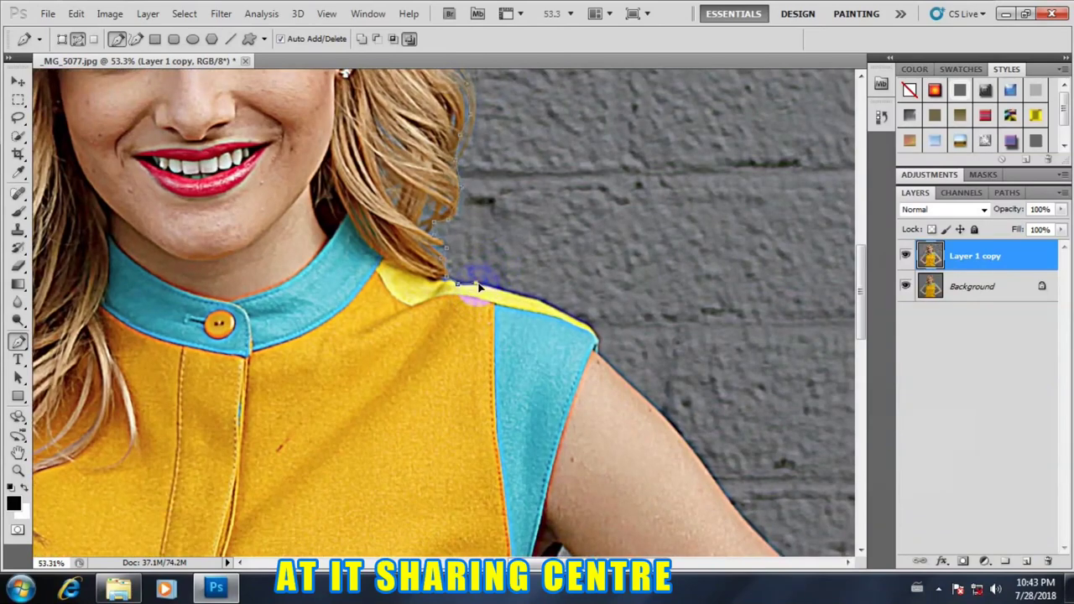
# Place pen anchors along the shoulder edge to where the sleeve meets the arm
pyautogui.click(496, 290)
pyautogui.scroll(3, 503, 289)
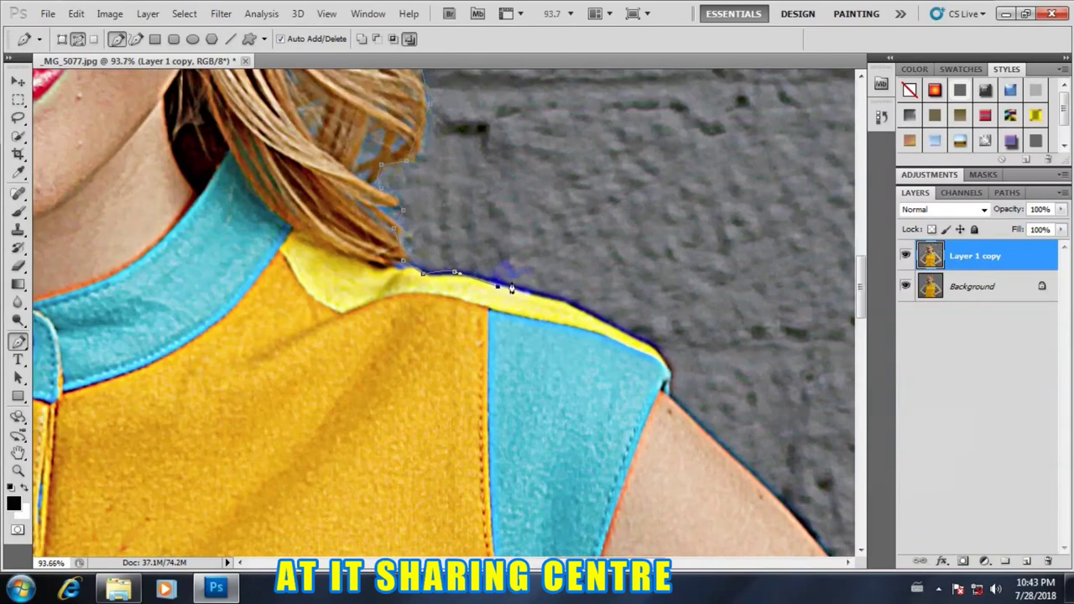
pyautogui.click(559, 299)
pyautogui.click(588, 317)
pyautogui.click(620, 331)
pyautogui.click(644, 346)
pyautogui.click(657, 354)
pyautogui.click(664, 374)
# Trace the outline down the upper arm edge and curve it around the elbow
pyautogui.moveTo(690, 438); pyautogui.dragTo(259, 208)
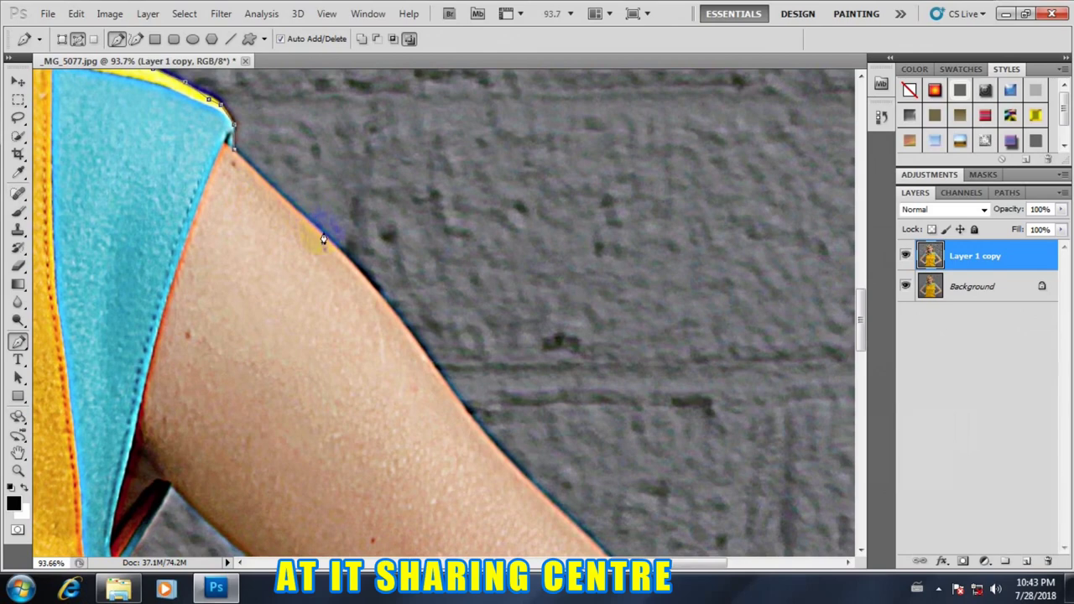
pyautogui.click(375, 283)
pyautogui.click(386, 305)
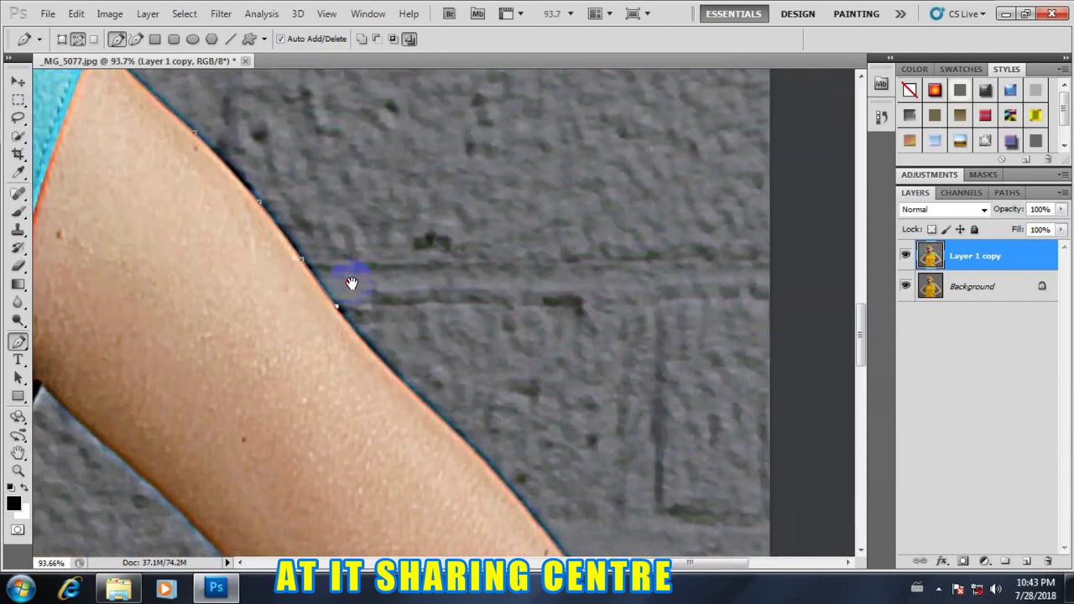
pyautogui.moveTo(491, 396); pyautogui.dragTo(220, 165)
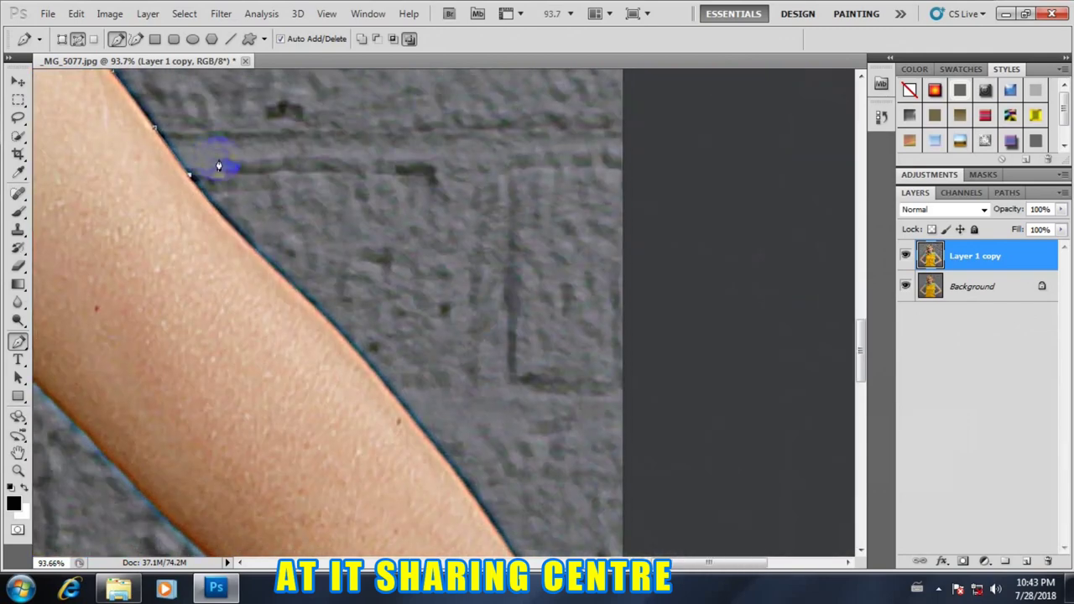
pyautogui.click(221, 218)
pyautogui.moveTo(347, 350); pyautogui.dragTo(256, 230)
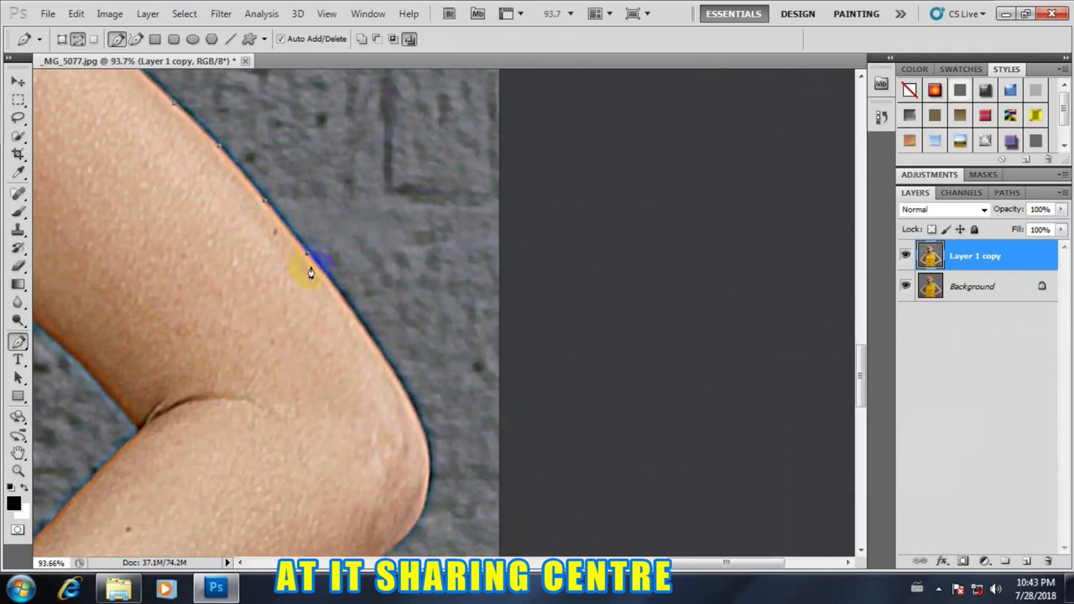
pyautogui.moveTo(325, 307); pyautogui.dragTo(259, 223)
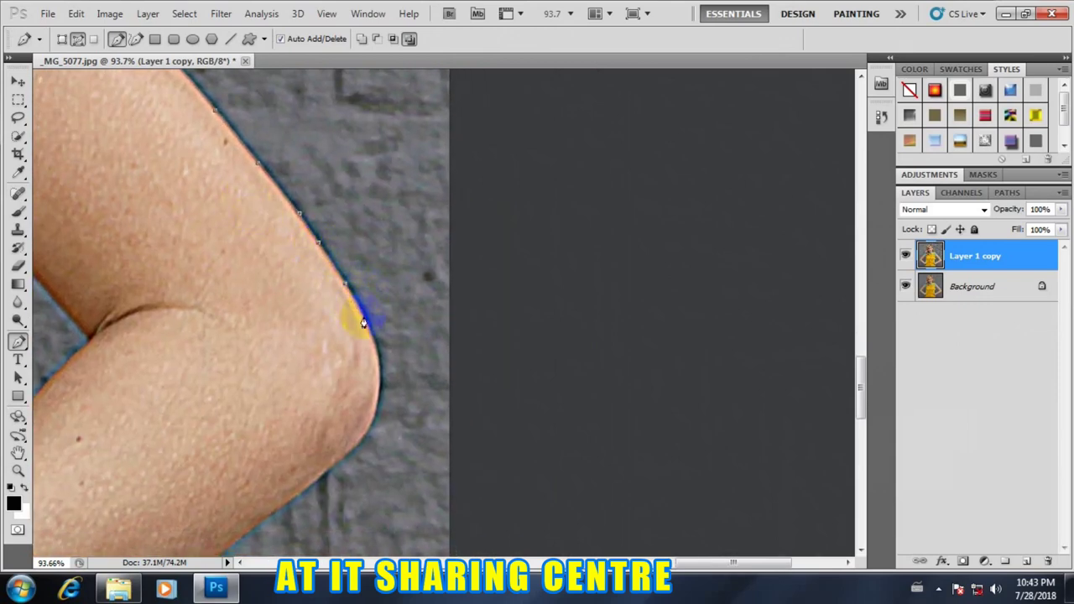
pyautogui.click(327, 470)
pyautogui.moveTo(331, 471); pyautogui.dragTo(248, 515)
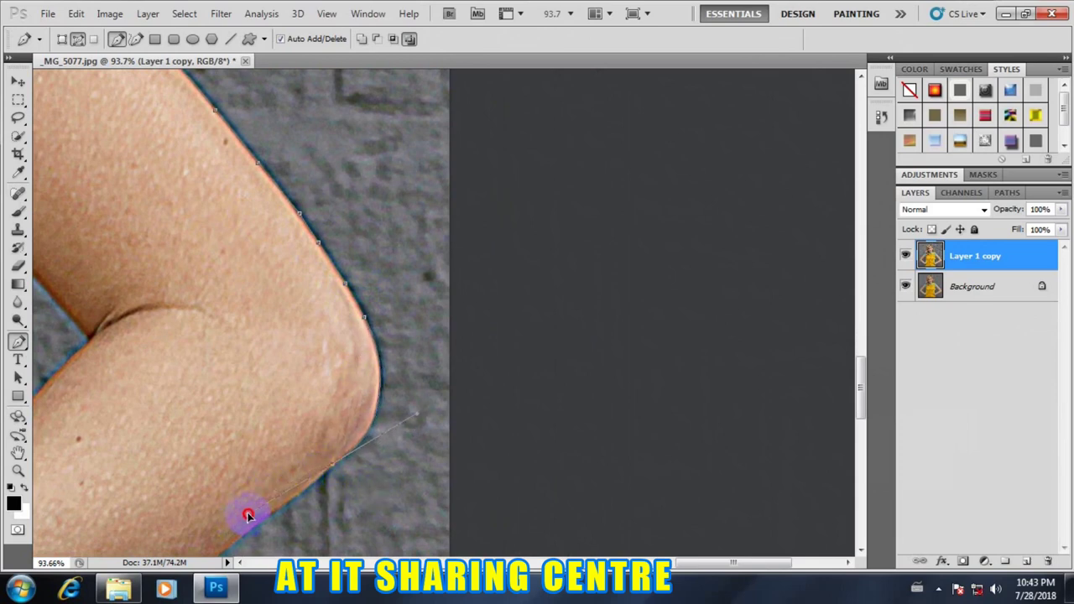
pyautogui.keyDown('alt'); pyautogui.click(329, 466); pyautogui.keyUp('alt')
# Add anchors along the forearm edge and its underside toward the inner elbow
pyautogui.moveTo(371, 510); pyautogui.dragTo(652, 316)
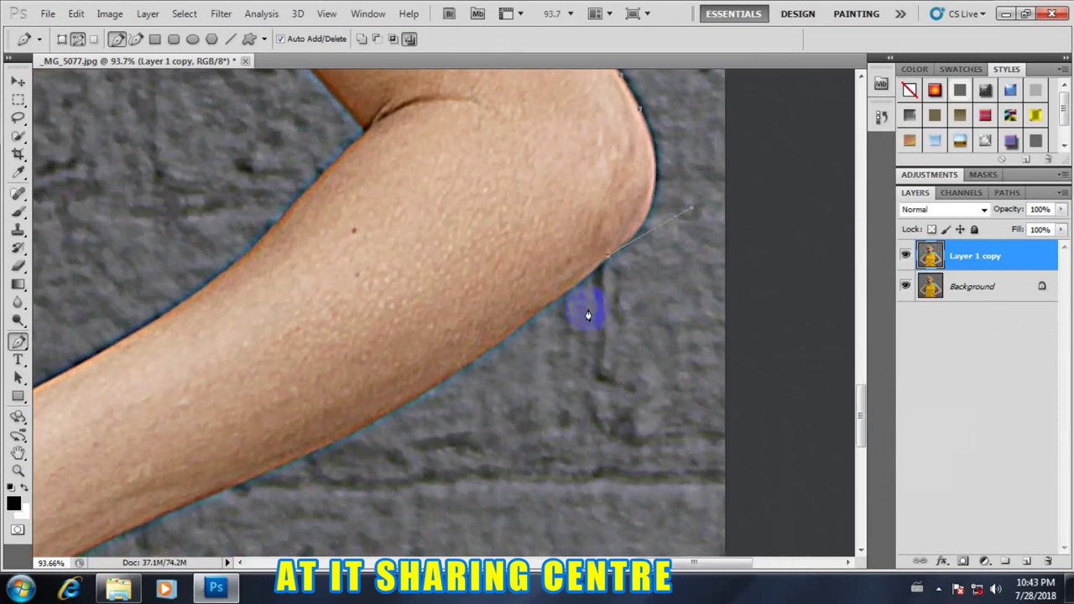
pyautogui.click(534, 313)
pyautogui.click(458, 368)
pyautogui.click(391, 410)
pyautogui.click(292, 463)
pyautogui.moveTo(321, 448); pyautogui.dragTo(544, 259)
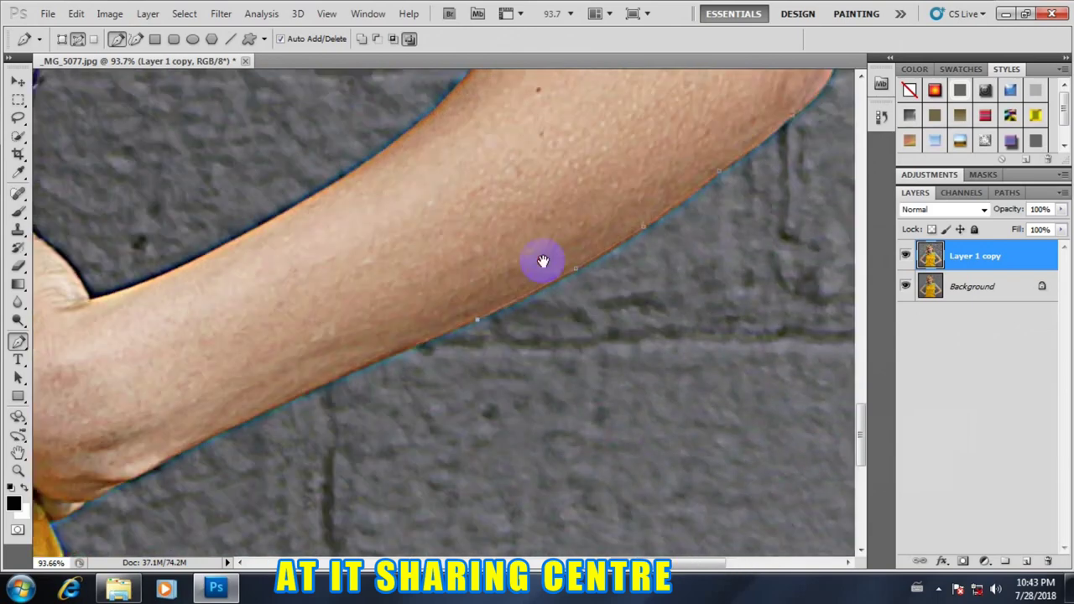
pyautogui.click(470, 301)
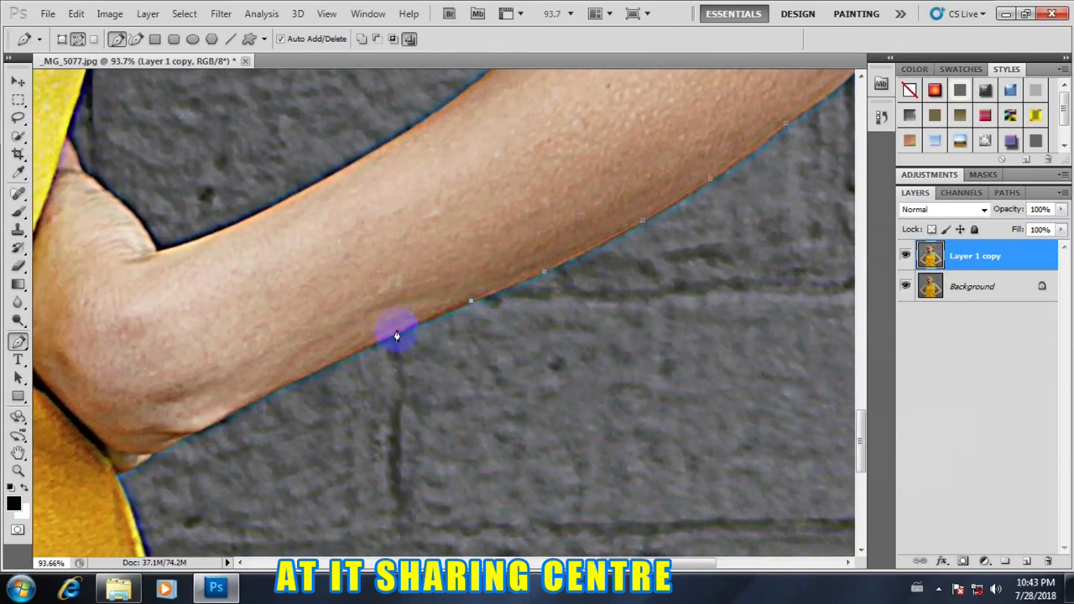
pyautogui.click(390, 337)
pyautogui.click(280, 393)
# Outline the inner elbow, armpit corner and shirt side down to a curved bottom corner
pyautogui.moveTo(278, 386); pyautogui.dragTo(426, 269)
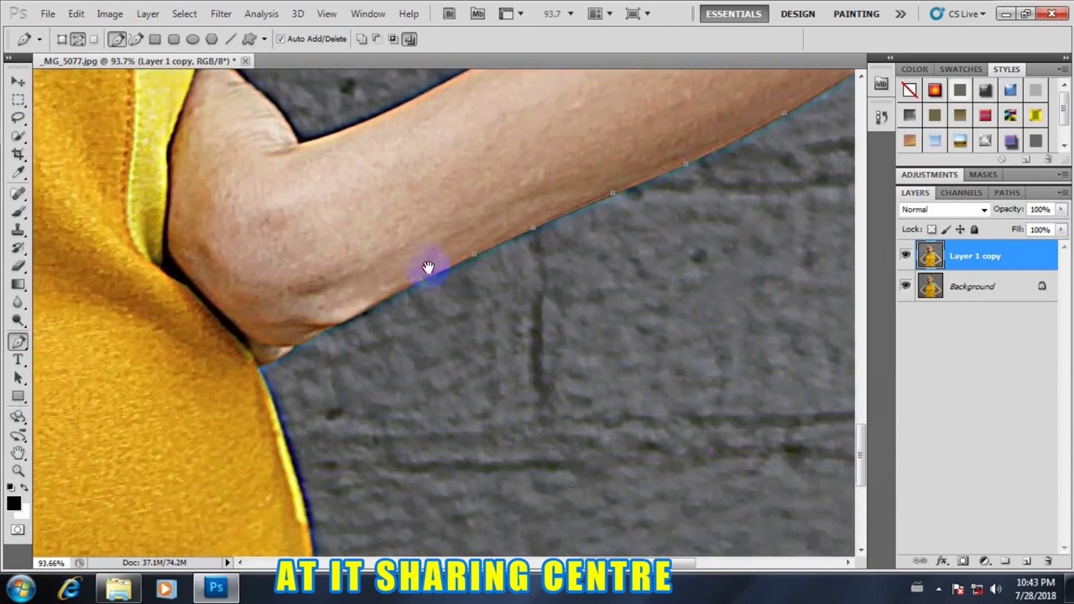
pyautogui.click(362, 312)
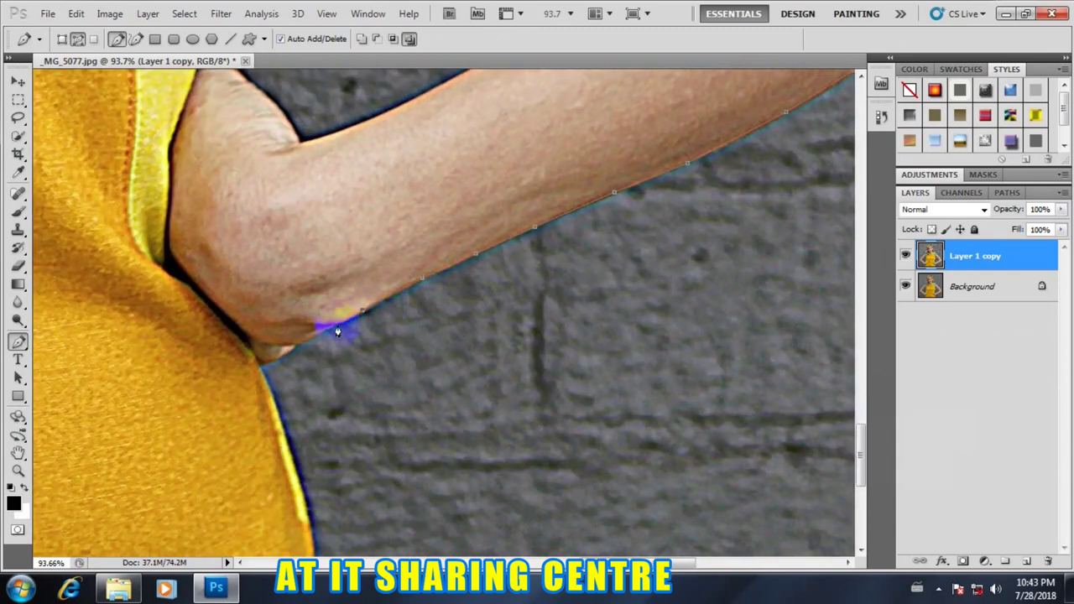
pyautogui.click(307, 340)
pyautogui.click(269, 361)
pyautogui.click(267, 377)
pyautogui.scroll(-3, 362, 299)
pyautogui.click(293, 295)
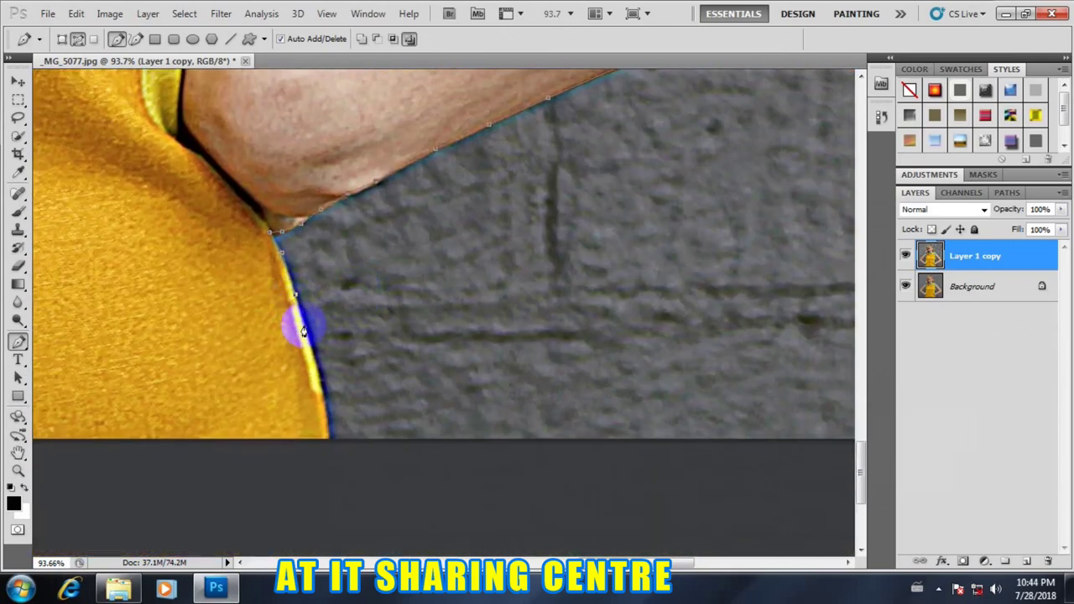
pyautogui.click(326, 442)
pyautogui.moveTo(326, 442); pyautogui.dragTo(328, 487)
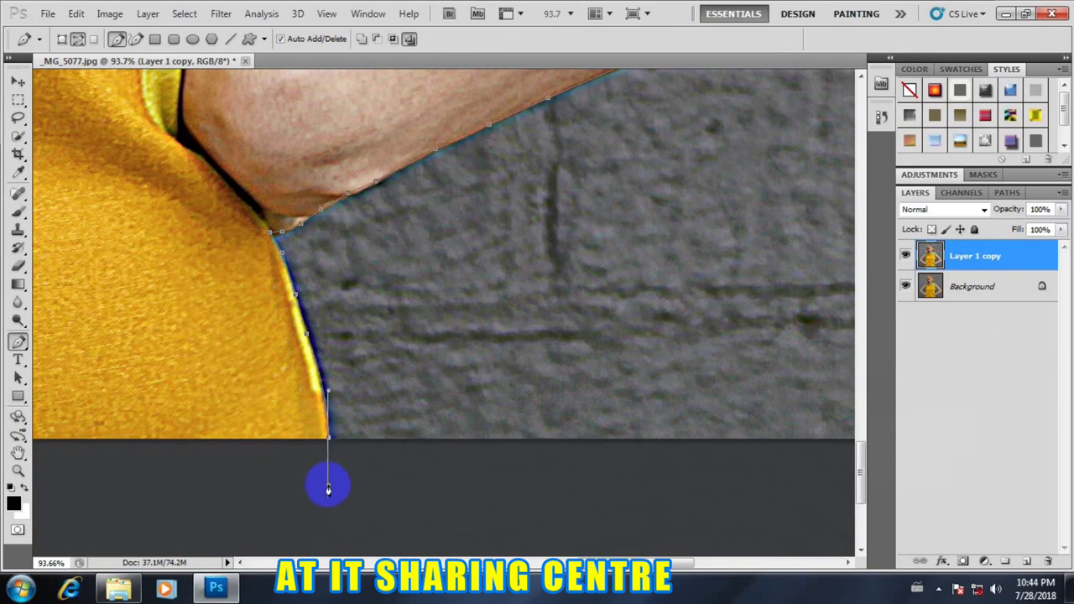
pyautogui.keyDown('alt'); pyautogui.click(329, 442); pyautogui.keyUp('alt')
# Run the outline along the shirt's bottom edge and other side, closing at the bottom anchor
pyautogui.moveTo(352, 441); pyautogui.dragTo(776, 297)
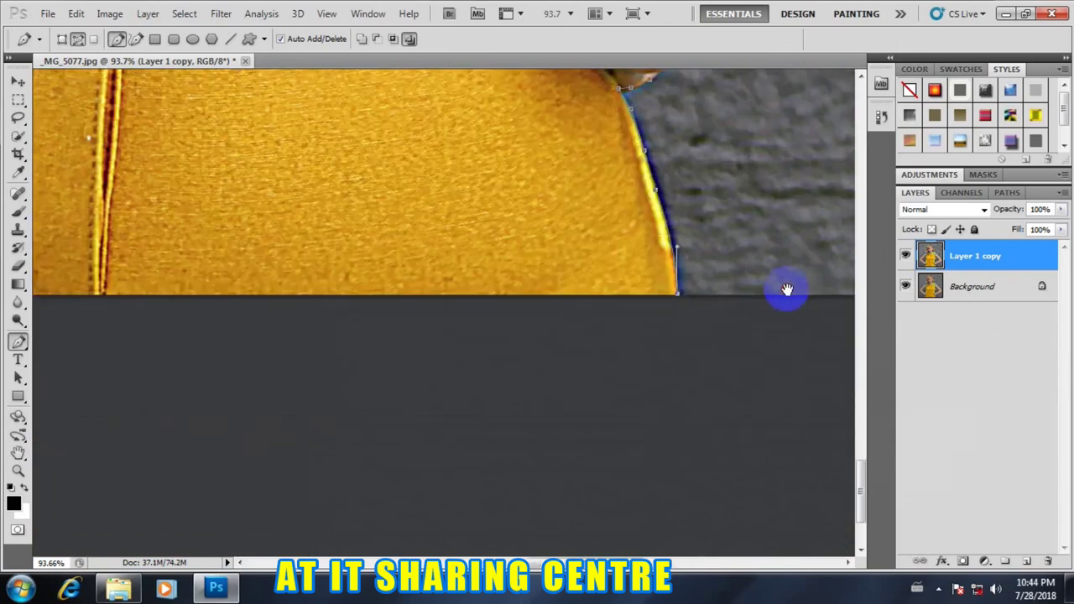
pyautogui.click(731, 351)
pyautogui.click(453, 369)
pyautogui.click(291, 380)
pyautogui.click(80, 372)
pyautogui.moveTo(311, 270); pyautogui.dragTo(846, 293)
pyautogui.click(550, 443)
pyautogui.click(411, 456)
pyautogui.moveTo(344, 464); pyautogui.dragTo(333, 500)
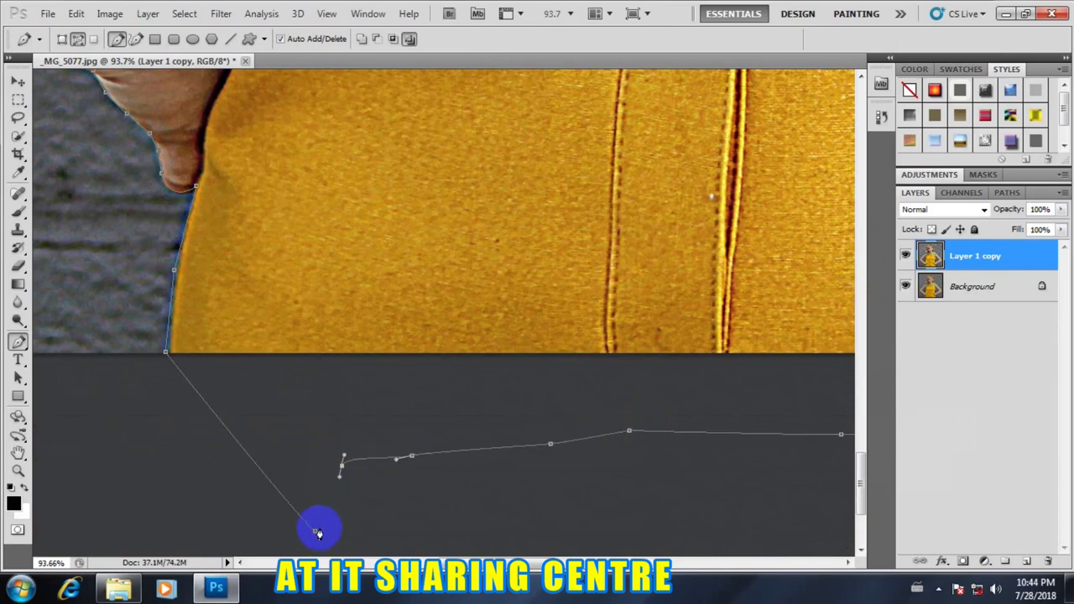
pyautogui.click(315, 531)
# Zoom in and place anchors up the dress's left edge
pyautogui.scroll(-3, 377, 335)
pyautogui.scroll(-3, 378, 288)
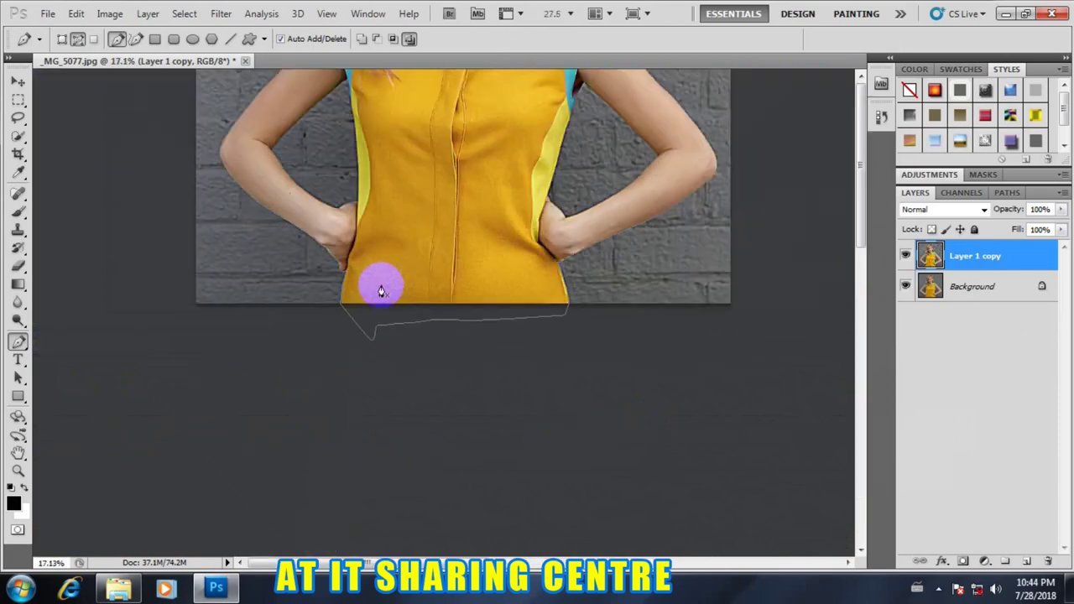
pyautogui.scroll(-2, 381, 311)
pyautogui.scroll(3, 450, 429)
pyautogui.scroll(1, 419, 402)
pyautogui.scroll(2, 361, 352)
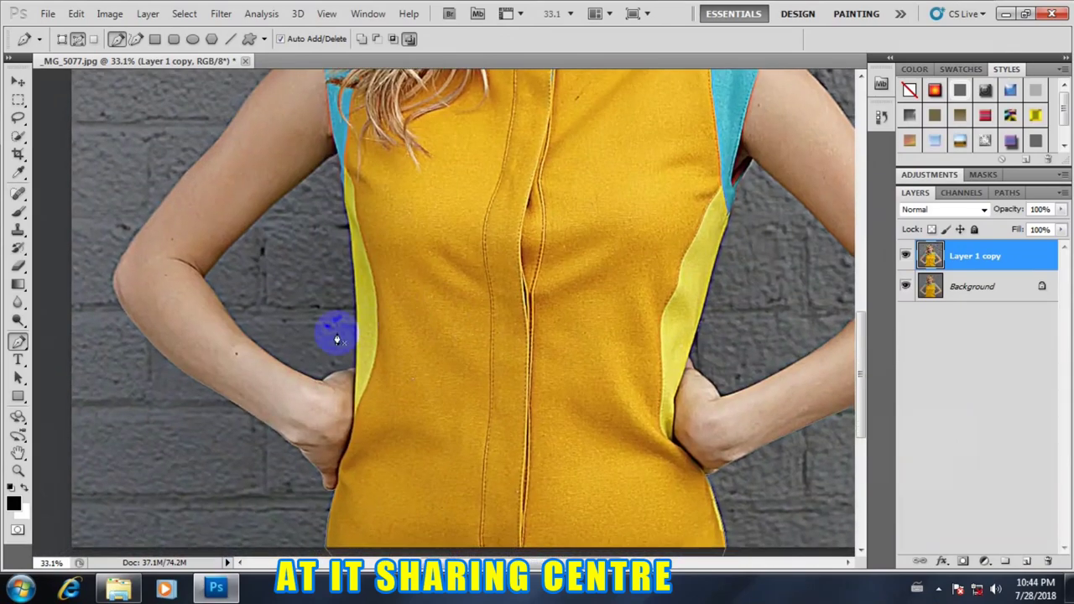
pyautogui.scroll(2, 336, 336)
pyautogui.scroll(2, 344, 377)
pyautogui.scroll(-3, 369, 419)
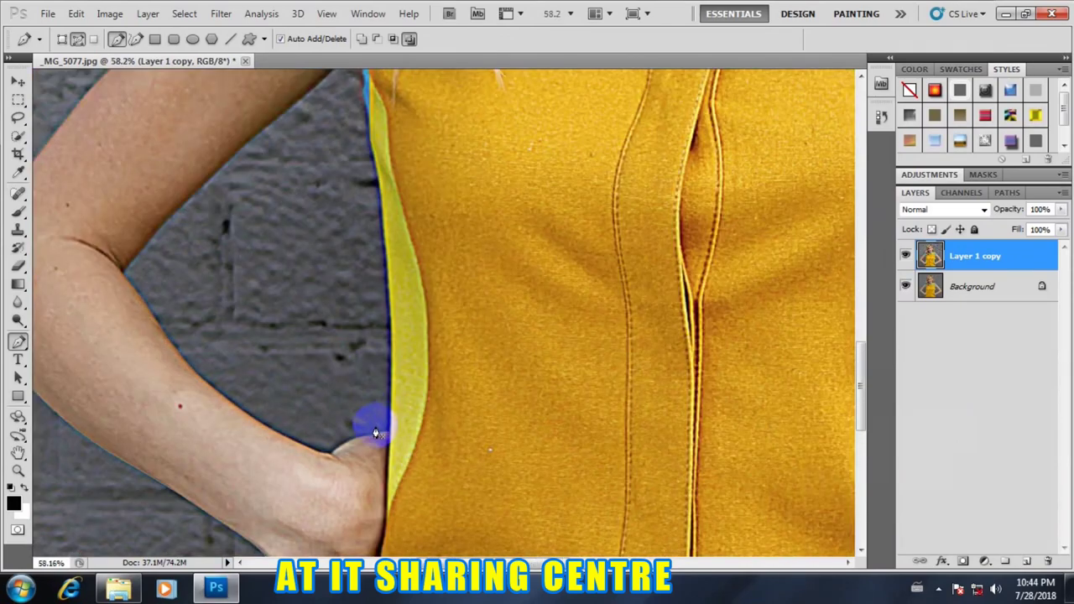
pyautogui.click(388, 433)
pyautogui.click(391, 390)
pyautogui.click(391, 345)
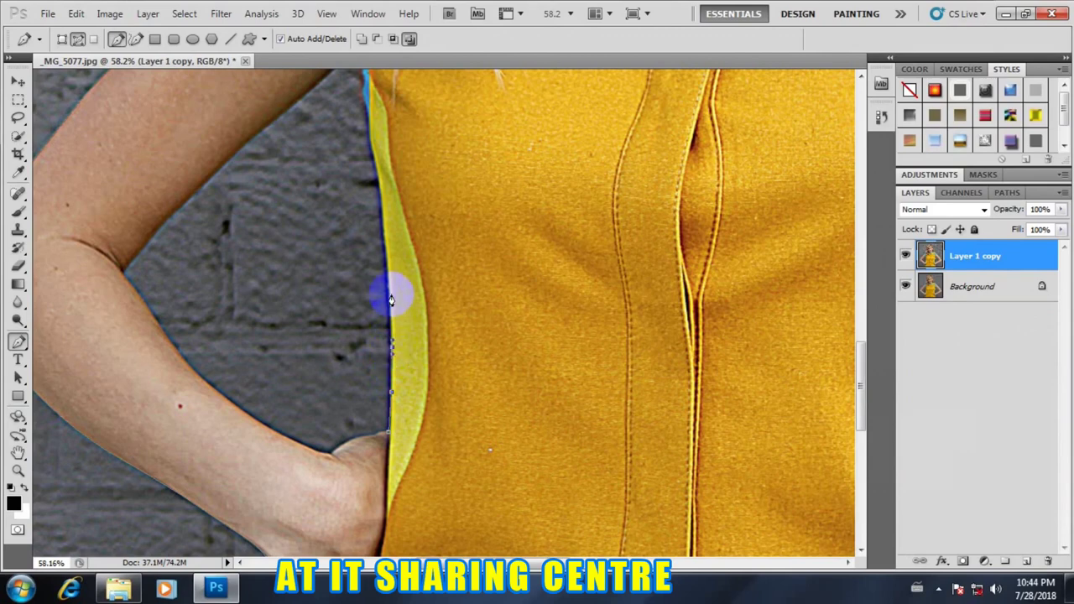
pyautogui.click(384, 246)
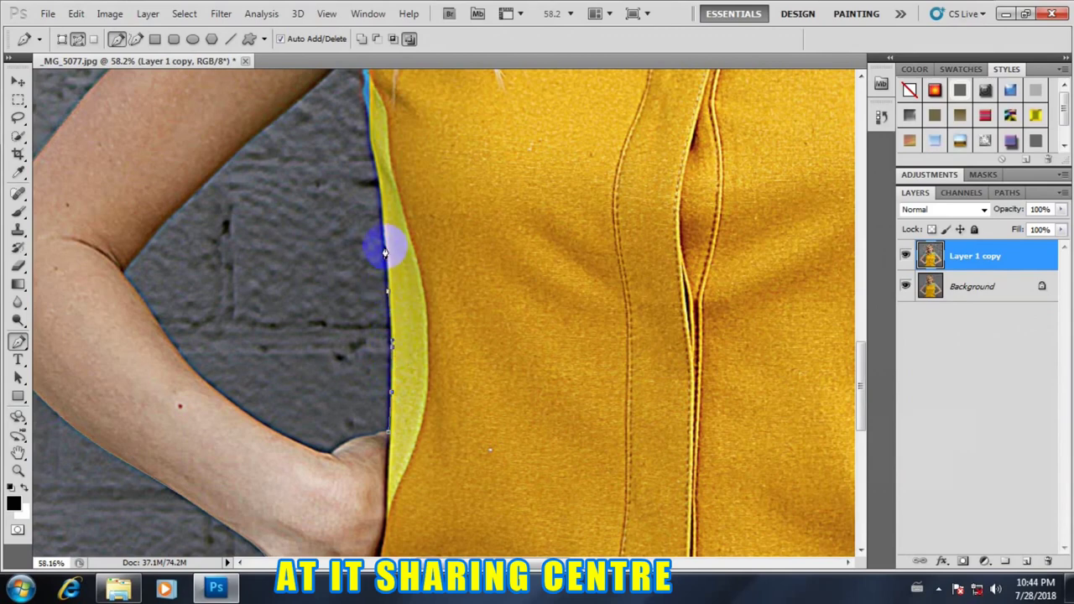
pyautogui.click(379, 199)
pyautogui.click(378, 168)
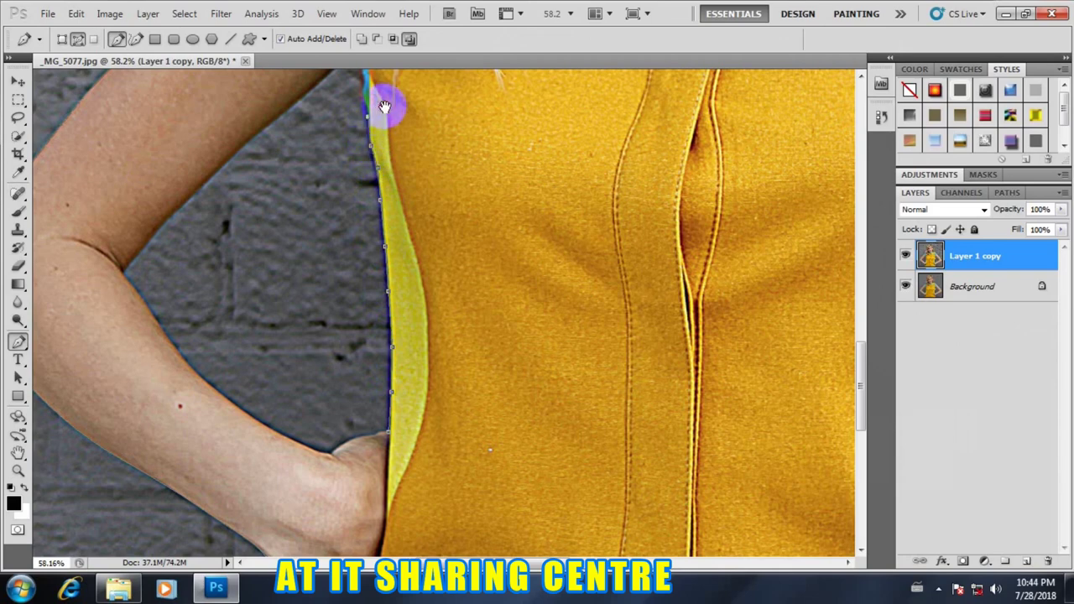
# Extend the outline to the armpit and down the inner edge of the arm
pyautogui.moveTo(379, 103); pyautogui.dragTo(412, 187)
pyautogui.click(380, 147)
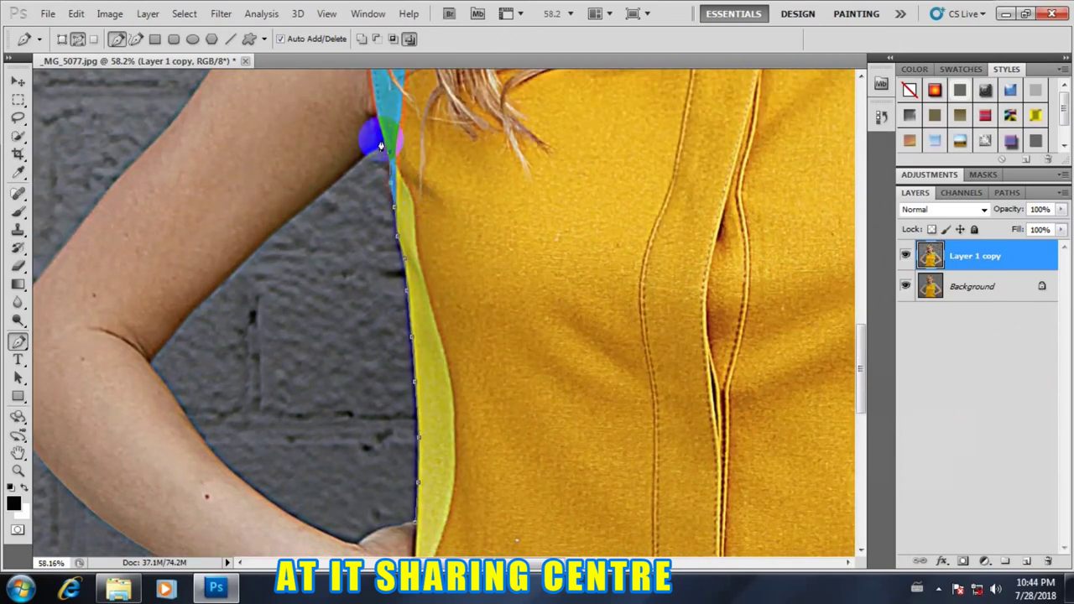
pyautogui.click(365, 153)
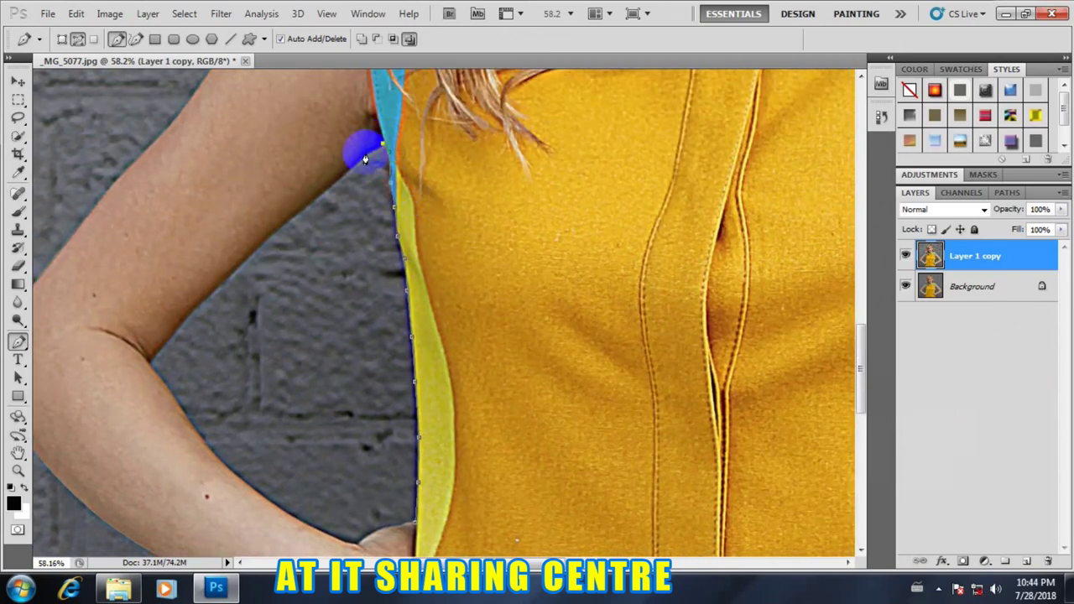
pyautogui.click(242, 262)
pyautogui.click(207, 293)
pyautogui.click(181, 320)
pyautogui.click(162, 345)
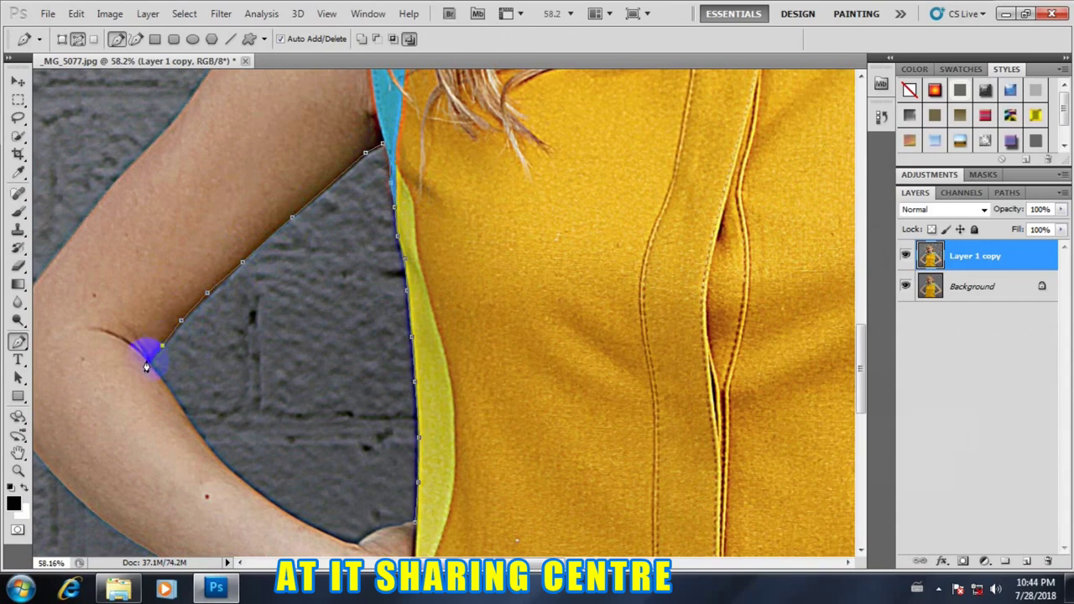
pyautogui.click(146, 360)
# Curve the outline around the lower arm and wrist, then back to the dress edge by the hand
pyautogui.moveTo(288, 448); pyautogui.dragTo(301, 280)
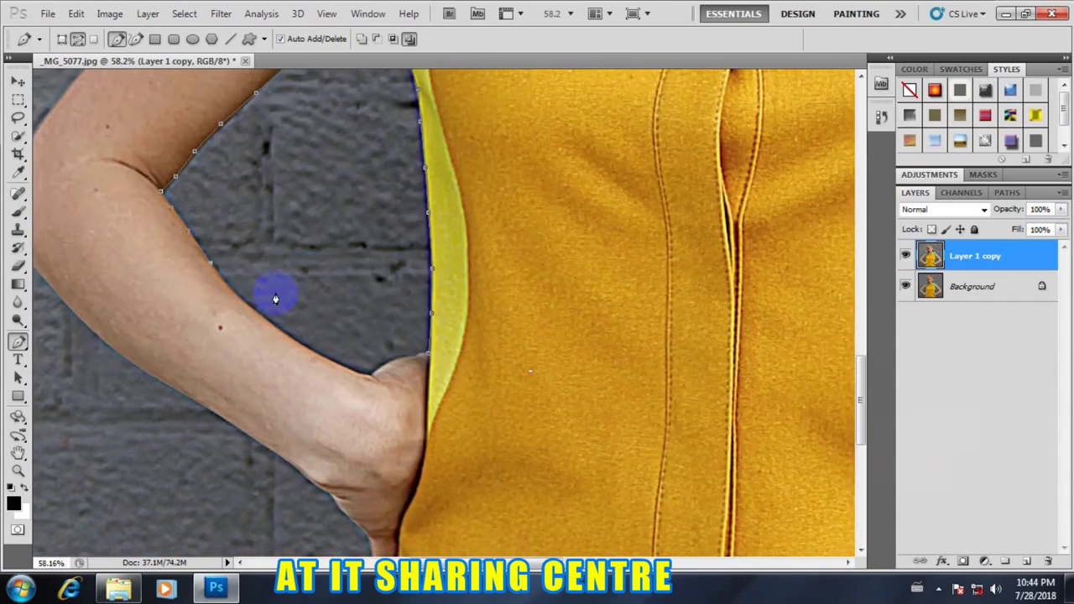
pyautogui.click(335, 360)
pyautogui.click(375, 380)
pyautogui.moveTo(383, 385); pyautogui.dragTo(388, 387)
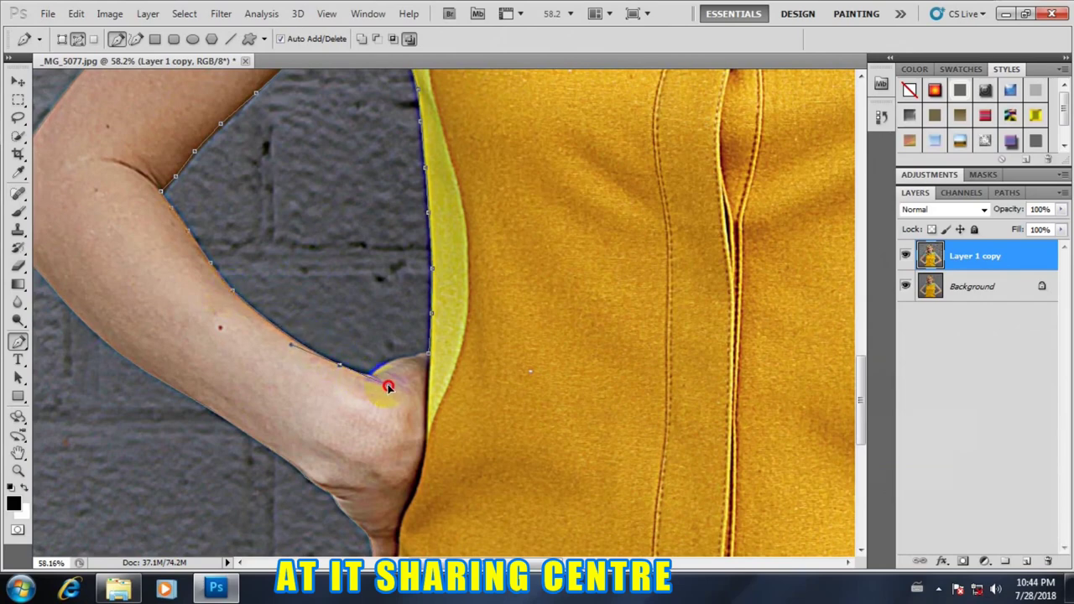
pyautogui.click(340, 371)
pyautogui.moveTo(344, 370); pyautogui.dragTo(366, 381)
pyautogui.click(378, 373)
pyautogui.click(430, 358)
pyautogui.moveTo(635, 299)
pyautogui.mouseDown()
pyautogui.moveTo(307, 180)
pyautogui.moveTo(302, 211)
pyautogui.mouseUp()
pyautogui.click(350, 461)
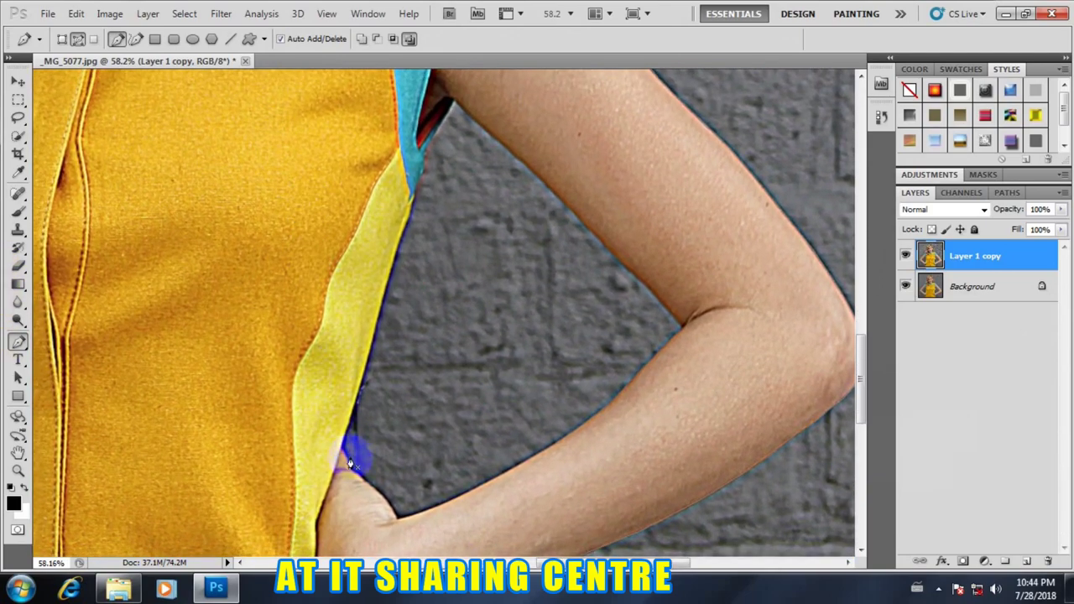
# Add anchors up the right dress edge to the underarm and down the inner arm
pyautogui.click(373, 346)
pyautogui.click(412, 196)
pyautogui.click(452, 104)
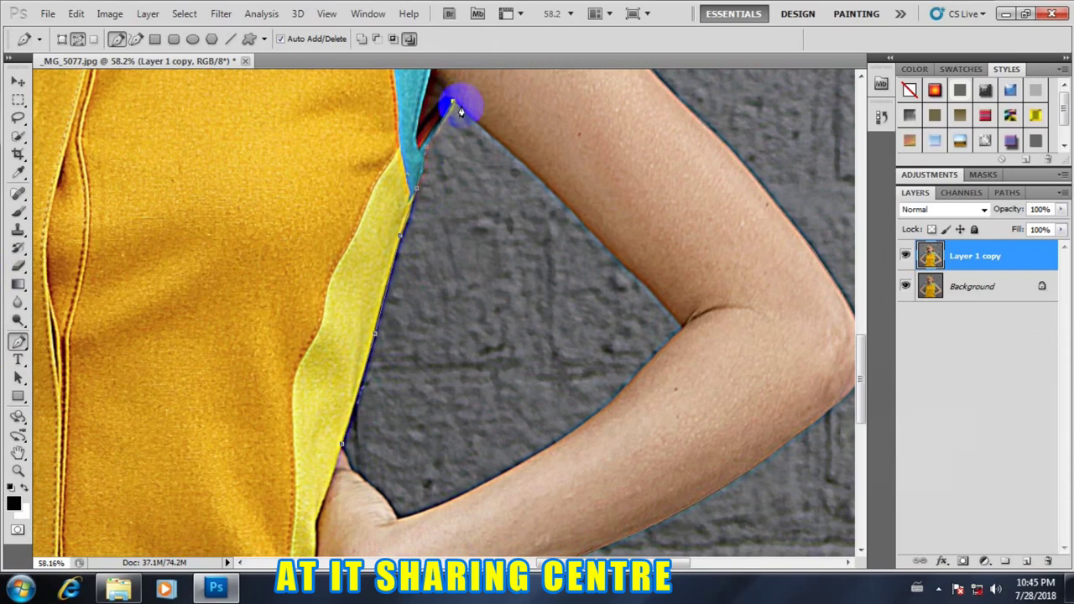
pyautogui.click(518, 157)
pyautogui.click(636, 282)
pyautogui.click(665, 306)
pyautogui.click(675, 334)
# Continue around the elbow and forearm, closing the loop at the dress edge by the hand
pyautogui.click(682, 324)
pyautogui.click(647, 368)
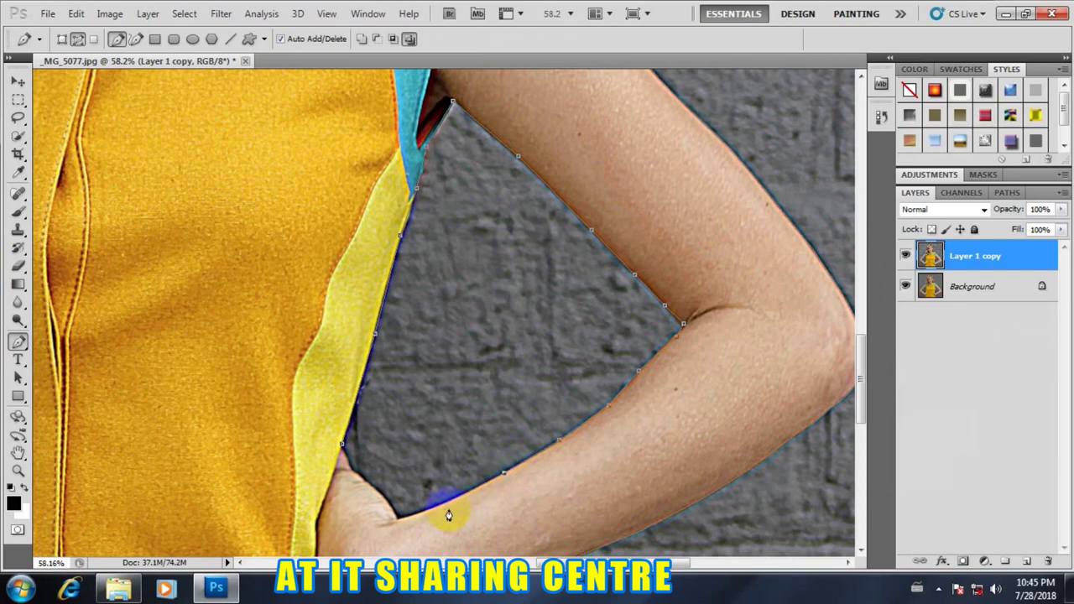
pyautogui.click(392, 514)
pyautogui.click(359, 483)
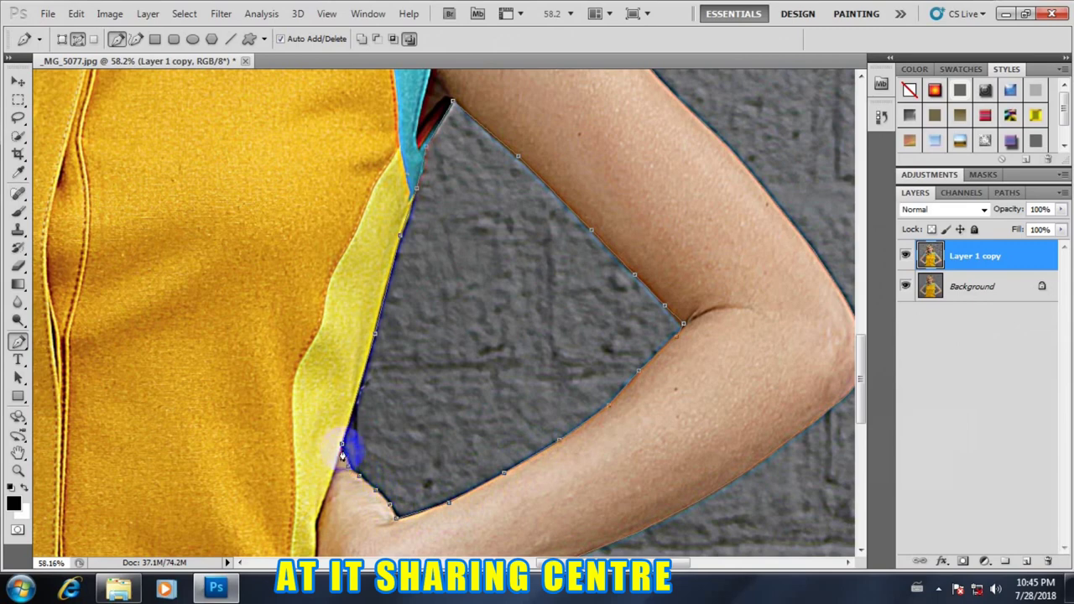
pyautogui.scroll(-2, 384, 335)
pyautogui.scroll(-2, 371, 312)
pyautogui.scroll(-1, 542, 374)
# Make a 1-pixel-feathered selection from the path and copy it to a new layer with Ctrl+J
pyautogui.rightClick(477, 329)
pyautogui.click(524, 399)
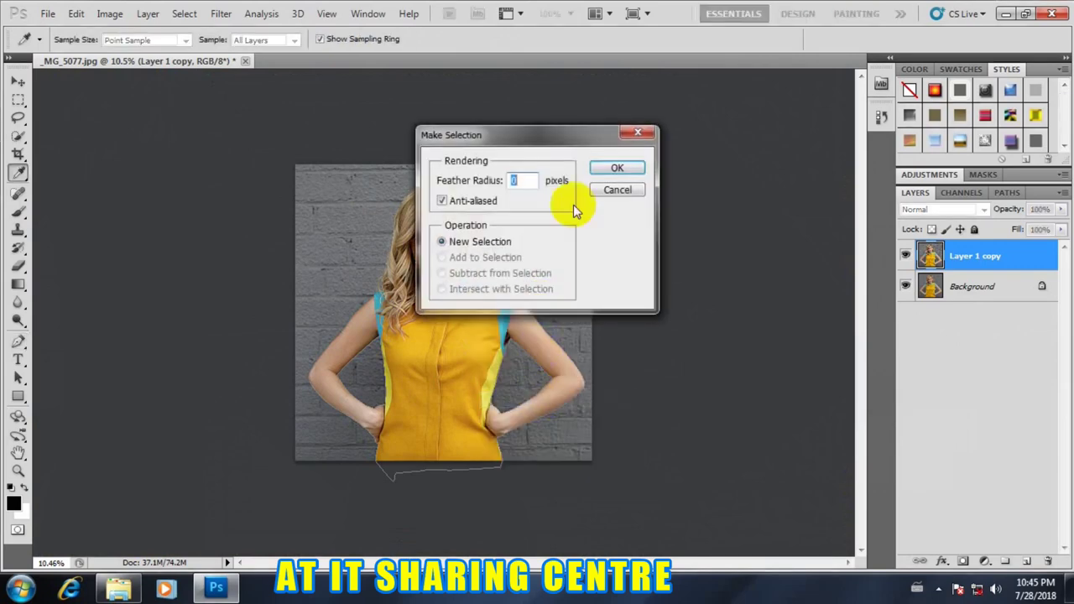
pyautogui.click(616, 168)
pyautogui.hotkey('ctrl', 'j')
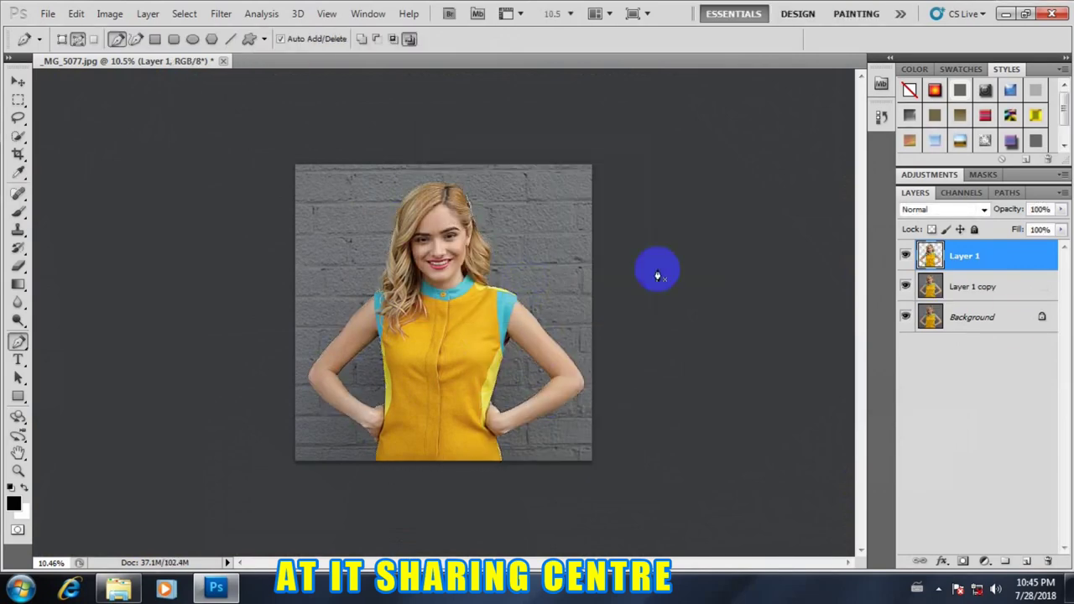
# Hide the Background, delete Layer 1 copy, and select Layer 1
pyautogui.click(906, 286)
pyautogui.click(905, 317)
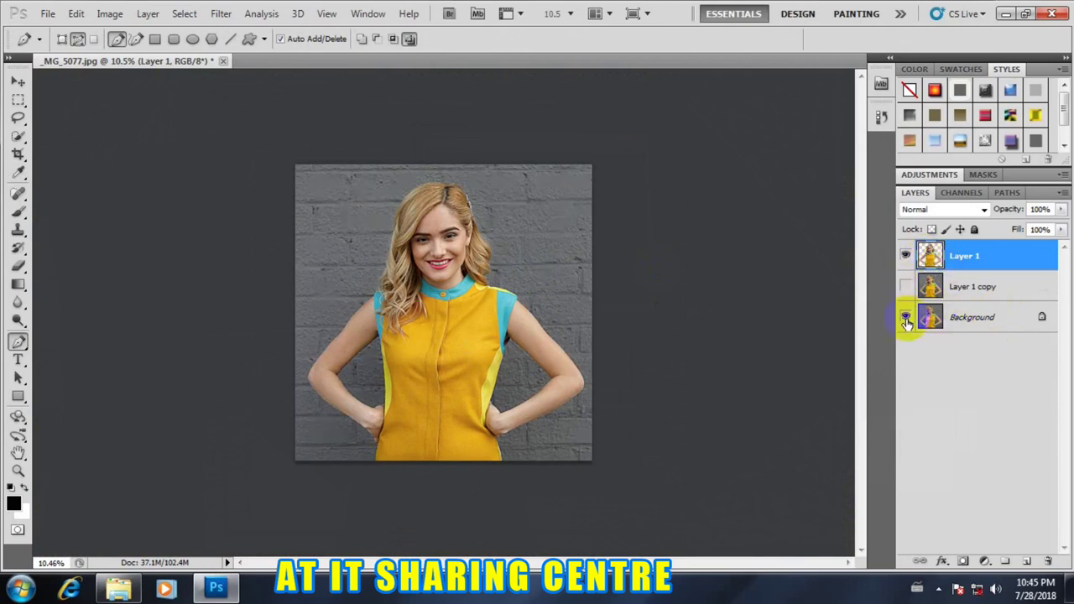
pyautogui.click(977, 287)
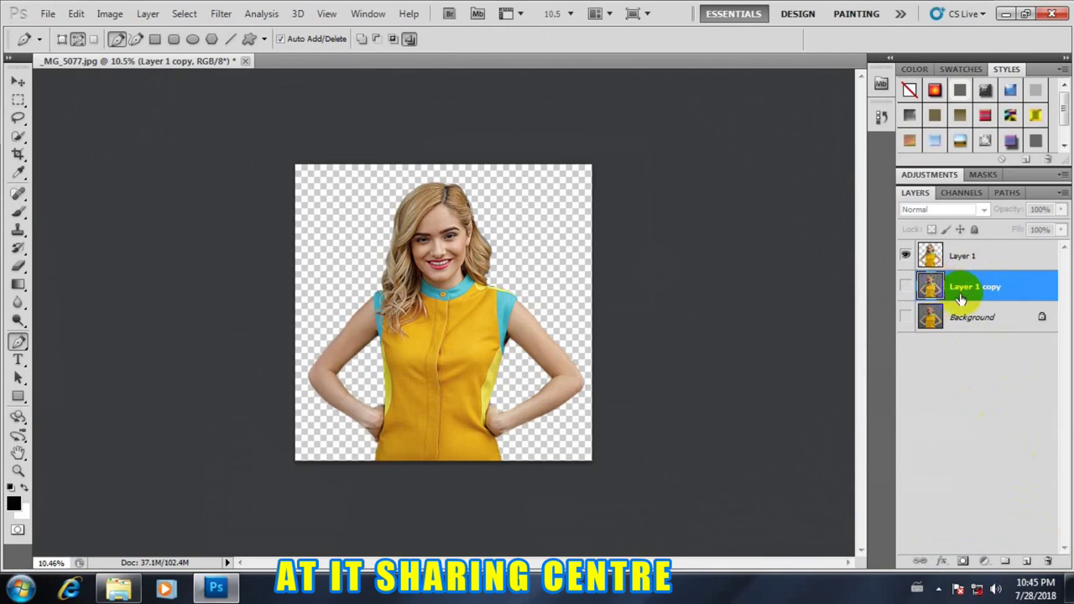
pyautogui.click(908, 287)
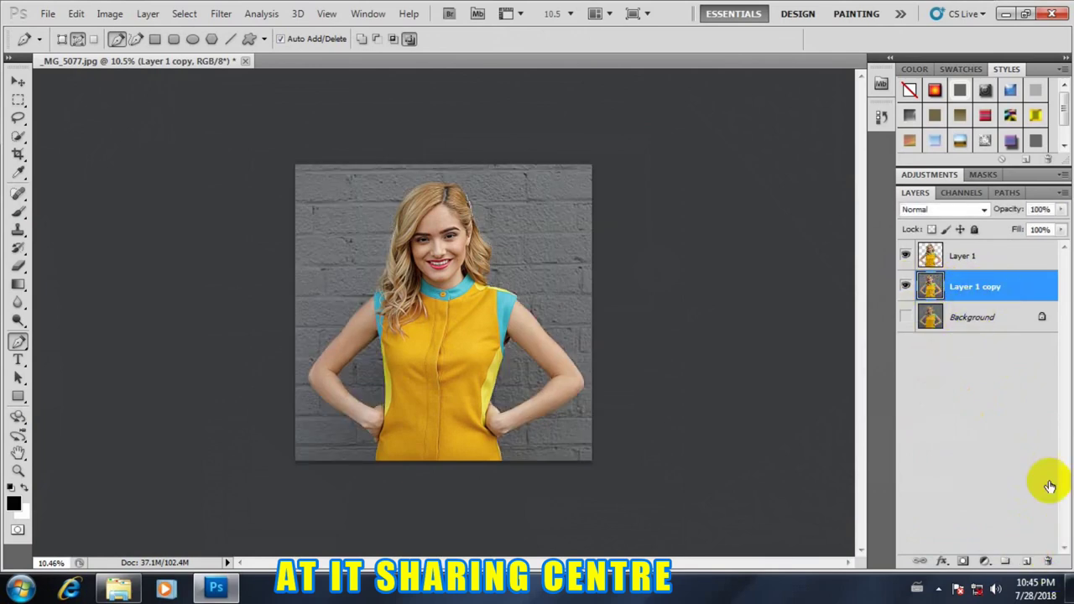
pyautogui.click(1047, 560)
pyautogui.click(507, 224)
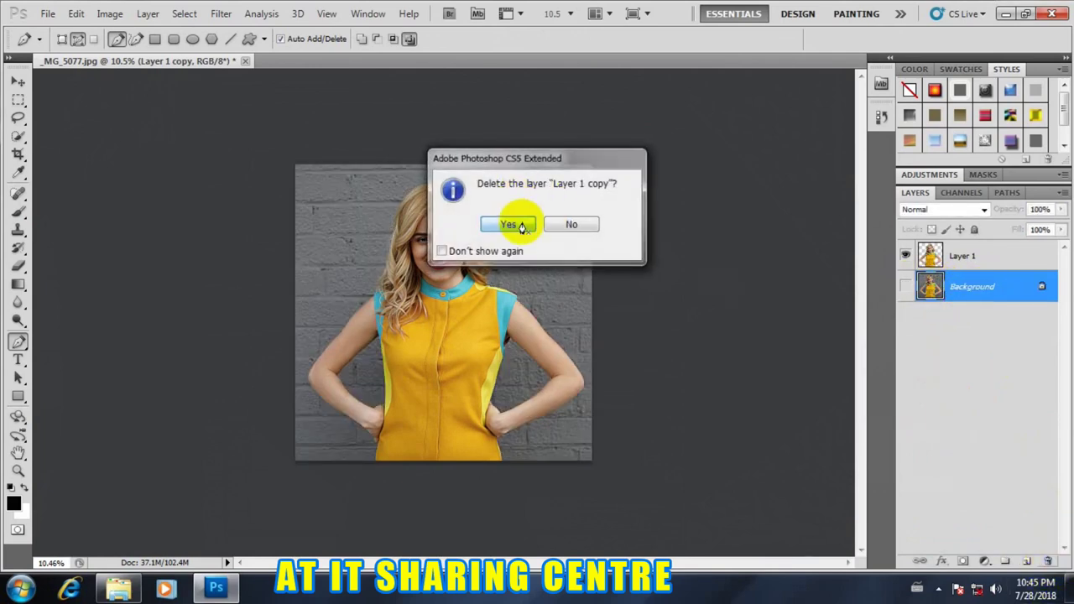
pyautogui.click(973, 256)
pyautogui.scroll(-2, 447, 244)
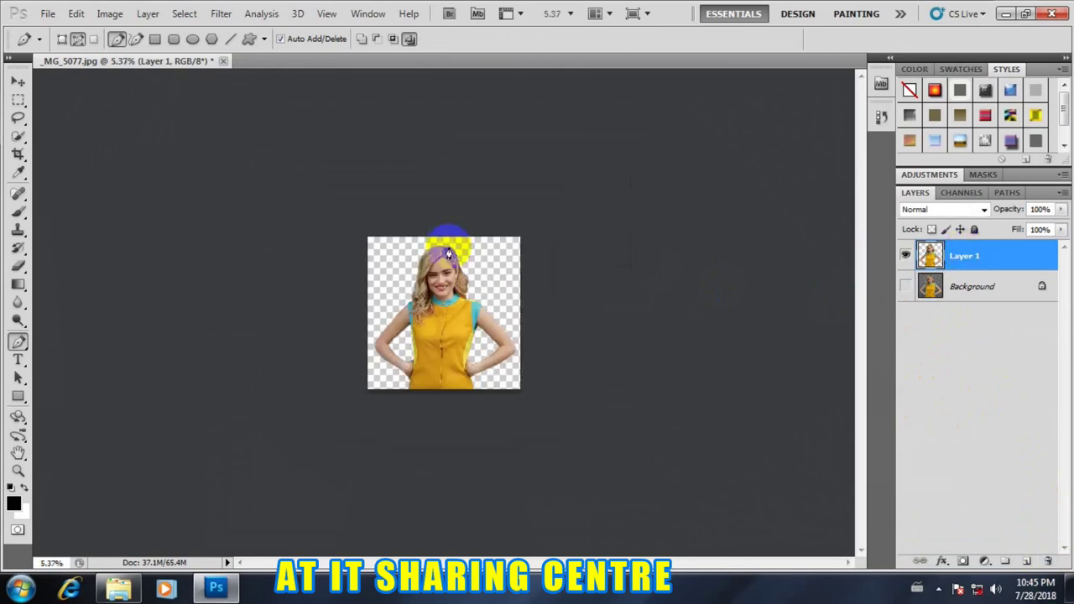
# Start a new pen path at the left hip and trace it up along the waist edge
pyautogui.scroll(4, 458, 364)
pyautogui.scroll(-2, 455, 450)
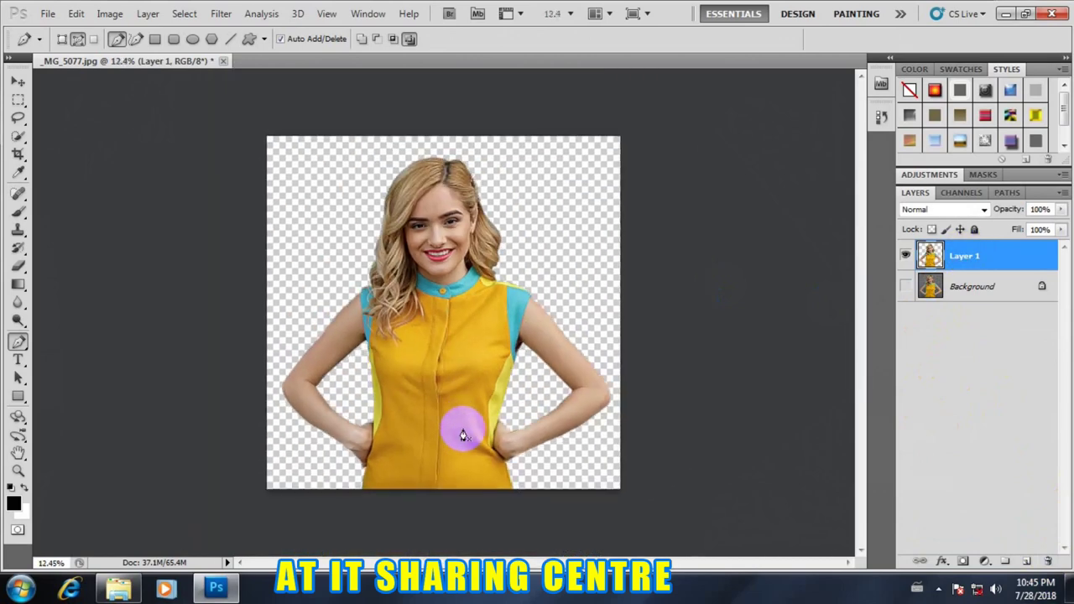
pyautogui.scroll(-3, 412, 366)
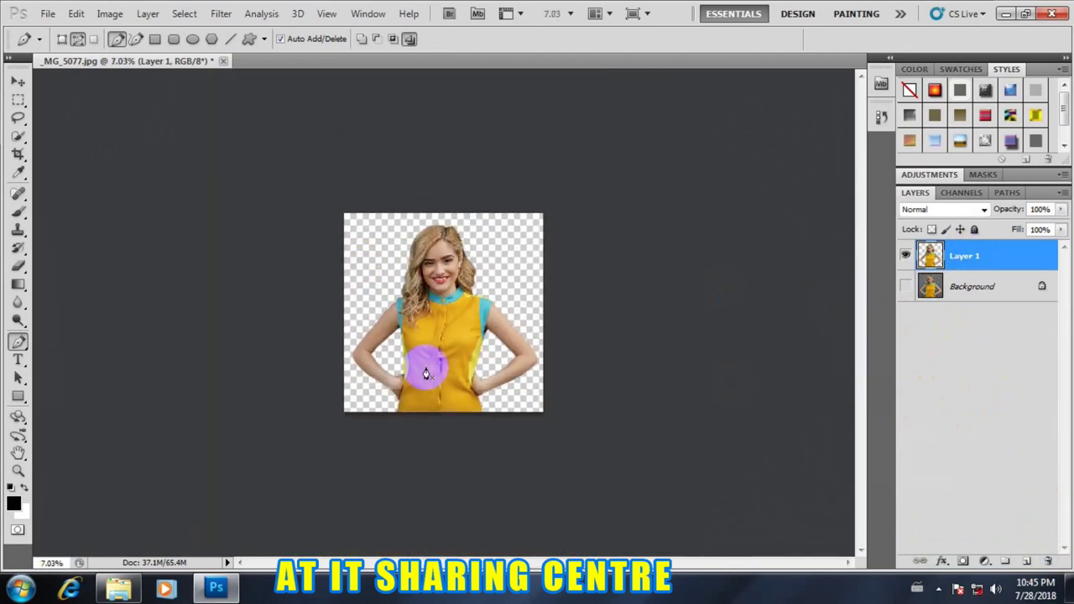
pyautogui.scroll(4, 426, 373)
pyautogui.scroll(1, 426, 374)
pyautogui.scroll(2, 428, 365)
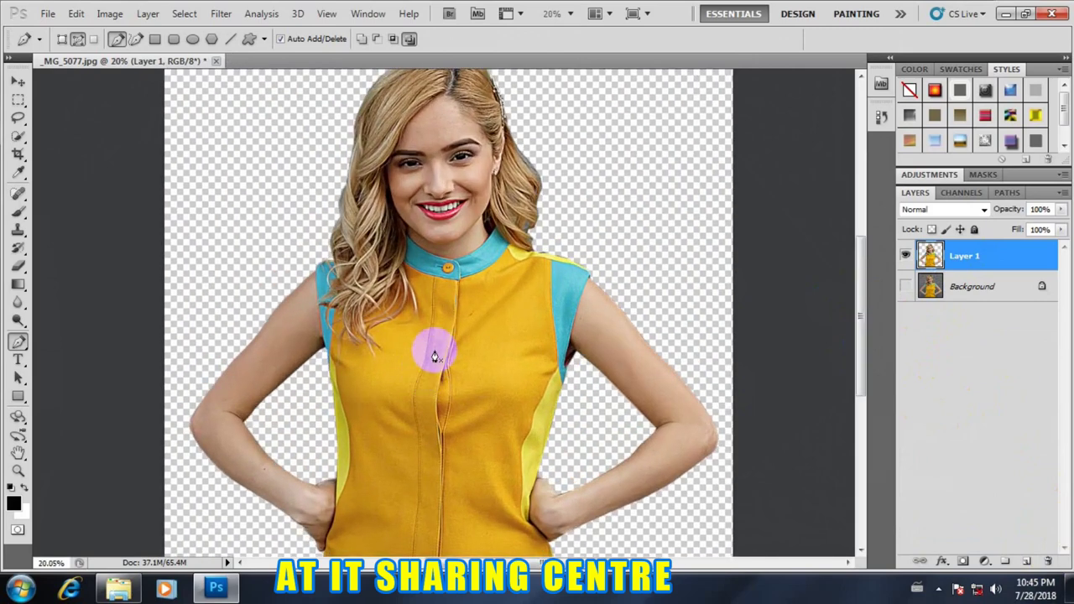
pyautogui.scroll(-3, 402, 344)
pyautogui.scroll(4, 426, 402)
pyautogui.scroll(-1, 450, 400)
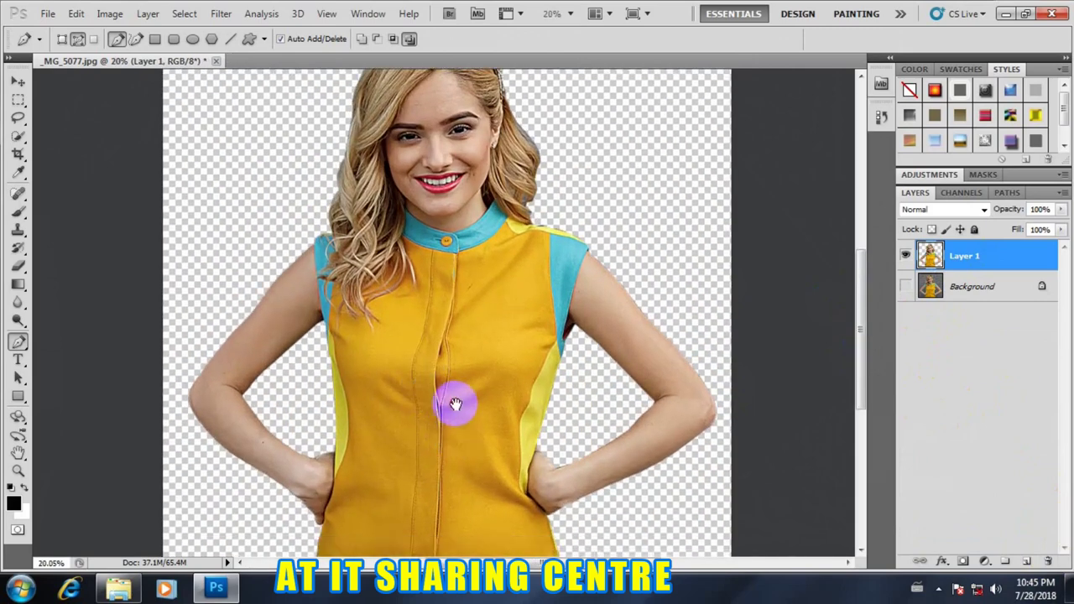
pyautogui.scroll(-5, 445, 353)
pyautogui.scroll(2, 391, 411)
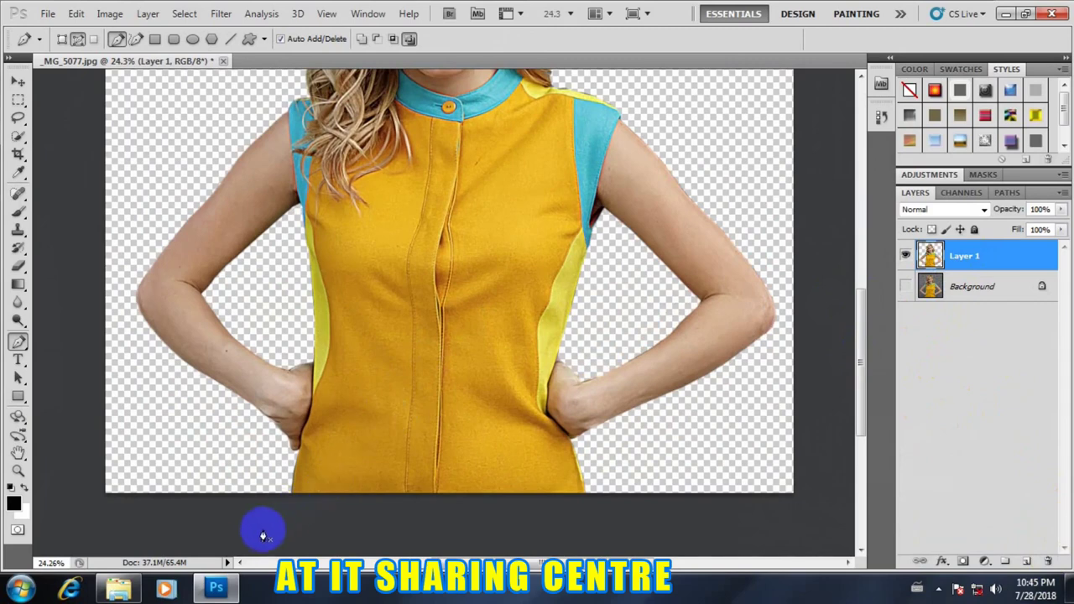
pyautogui.scroll(2, 288, 525)
pyautogui.moveTo(276, 484)
pyautogui.mouseDown()
pyautogui.moveTo(305, 432)
pyautogui.moveTo(323, 357)
pyautogui.mouseUp()
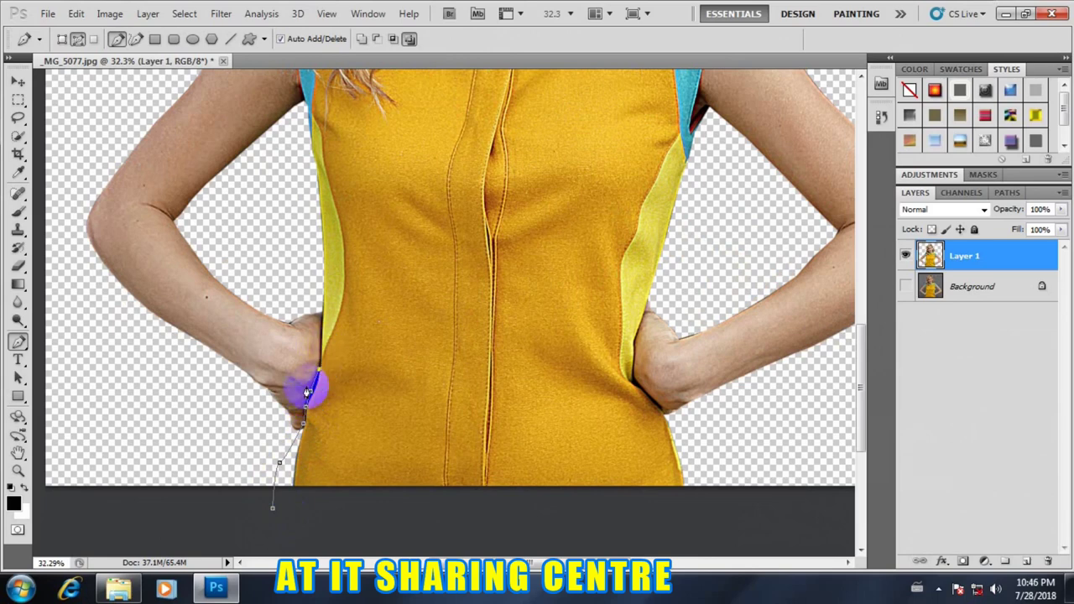
pyautogui.scroll(2, 302, 390)
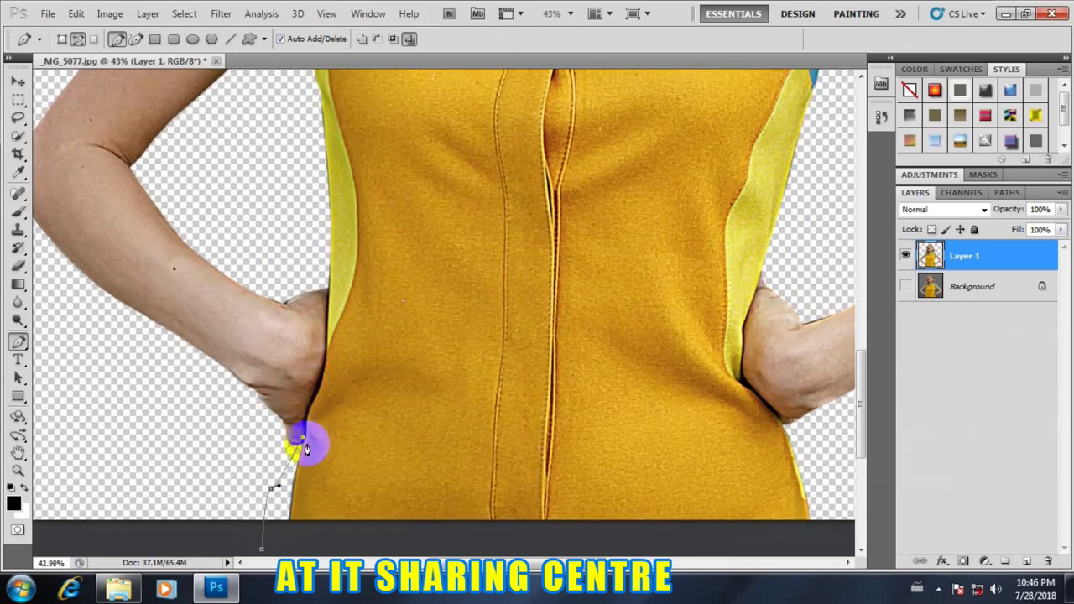
pyautogui.moveTo(306, 449); pyautogui.dragTo(308, 410)
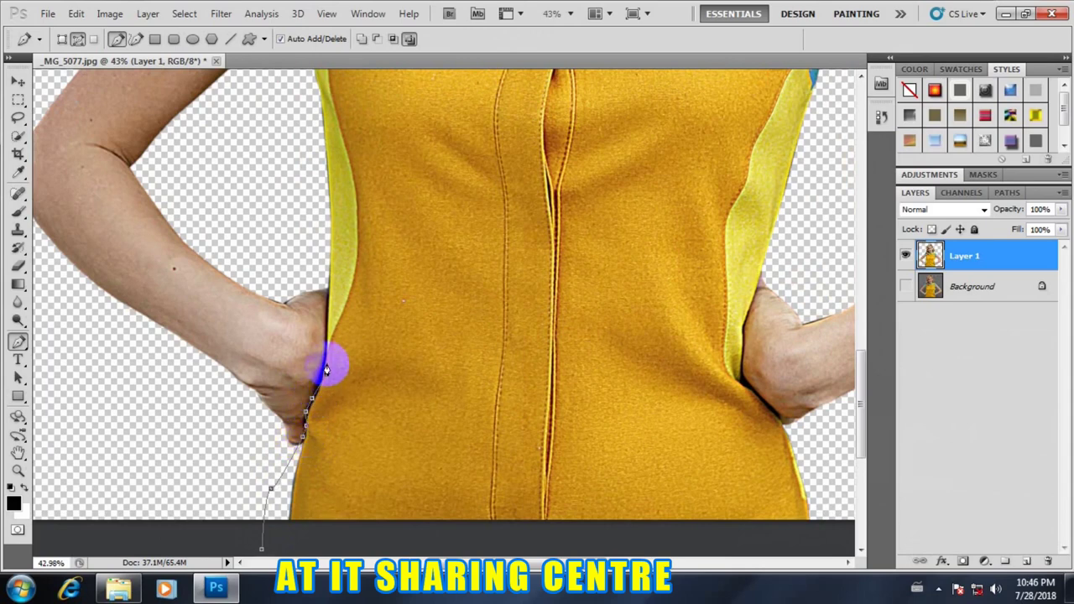
# Extend the path up past the underarm to the armpit and along the sleeve edge
pyautogui.moveTo(319, 393); pyautogui.dragTo(329, 322)
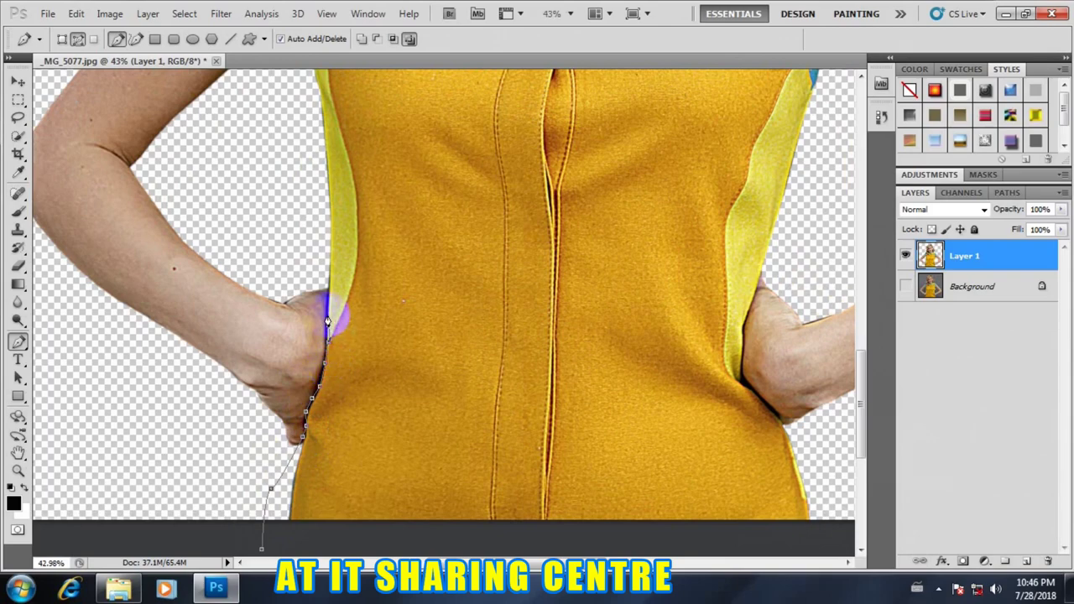
pyautogui.moveTo(327, 322); pyautogui.dragTo(284, 149)
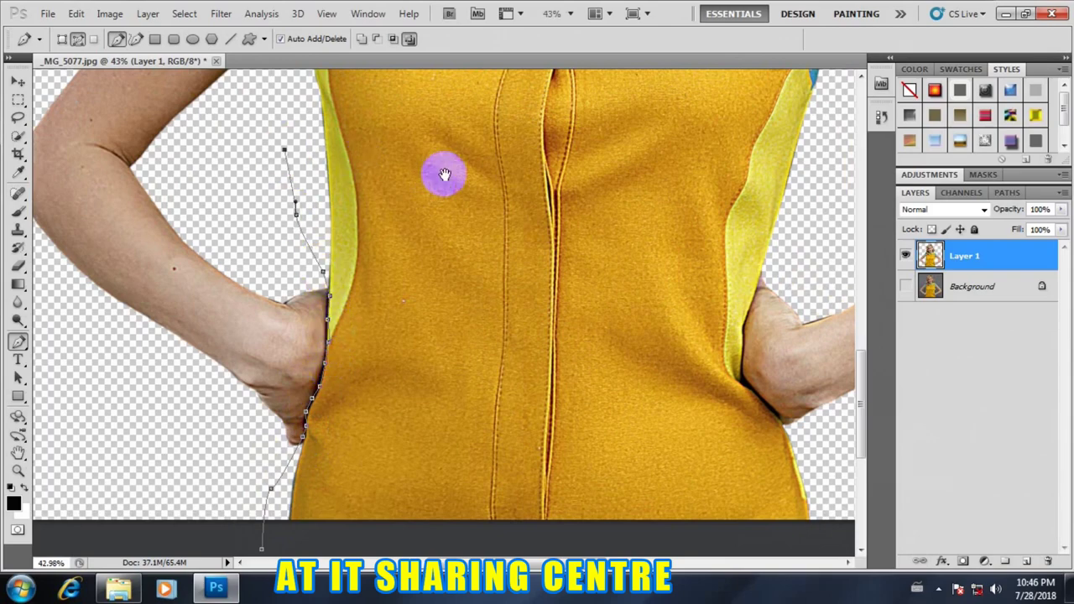
pyautogui.moveTo(445, 174); pyautogui.dragTo(458, 500)
pyautogui.moveTo(321, 343); pyautogui.dragTo(315, 310)
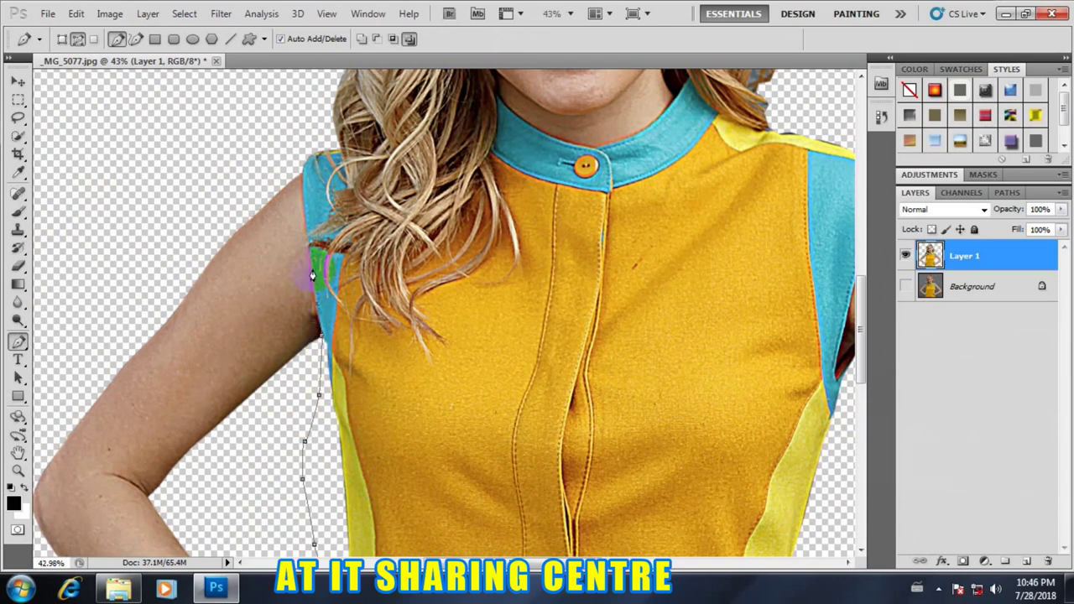
pyautogui.moveTo(310, 275)
pyautogui.mouseDown()
pyautogui.moveTo(300, 161)
pyautogui.moveTo(311, 139)
pyautogui.moveTo(372, 147)
pyautogui.mouseUp()
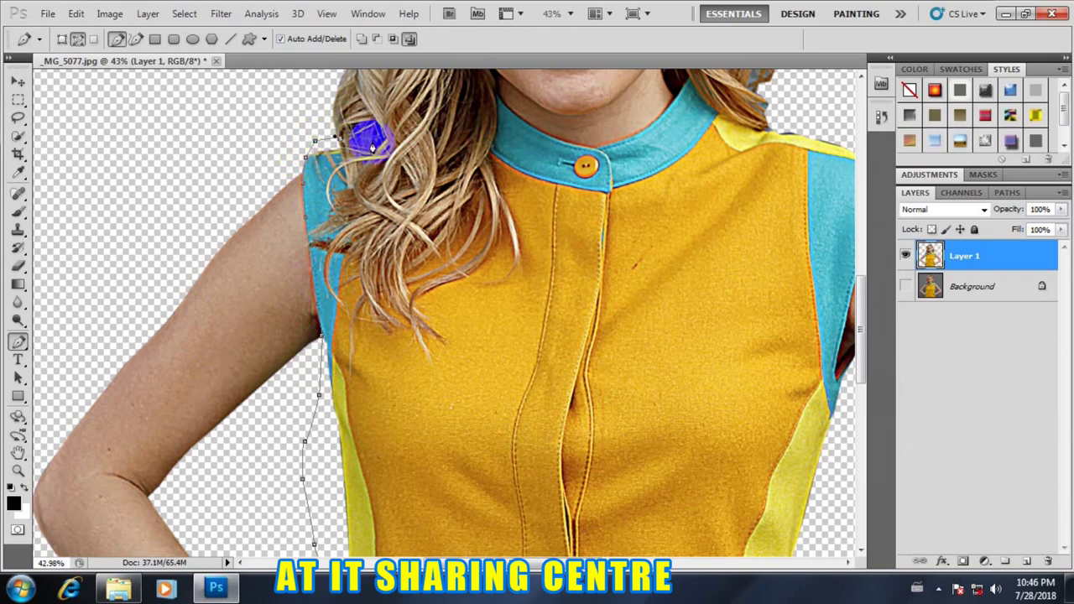
# Extend the pen path through the hair to the collar and shape its first curve
pyautogui.scroll(-2, 372, 147)
pyautogui.scroll(1, 371, 168)
pyautogui.moveTo(459, 156)
pyautogui.mouseDown()
pyautogui.moveTo(456, 139)
pyautogui.moveTo(490, 136)
pyautogui.moveTo(498, 103)
pyautogui.mouseUp()
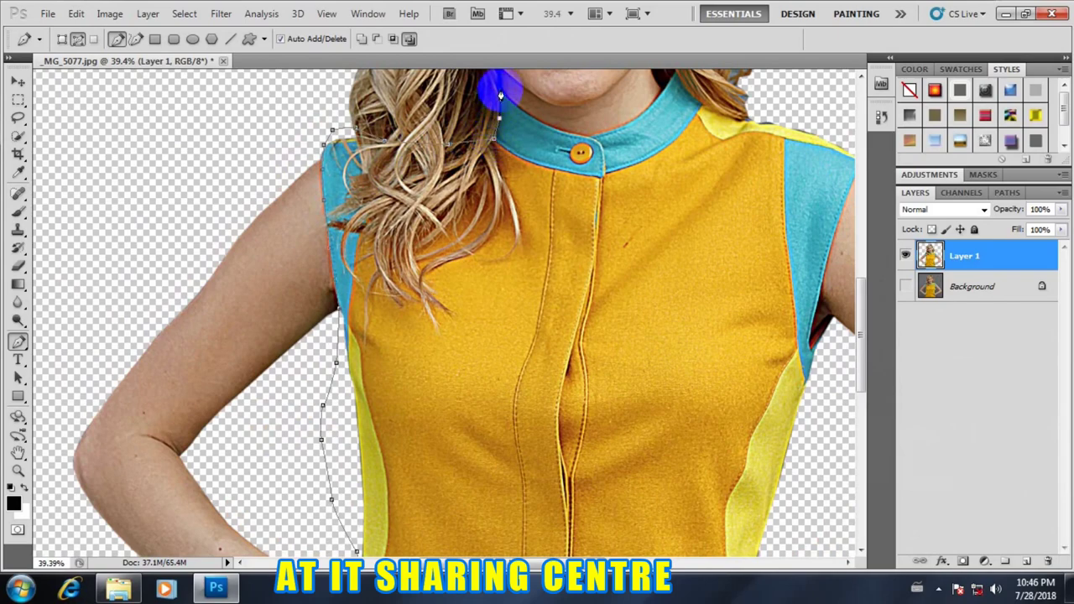
pyautogui.scroll(3, 559, 173)
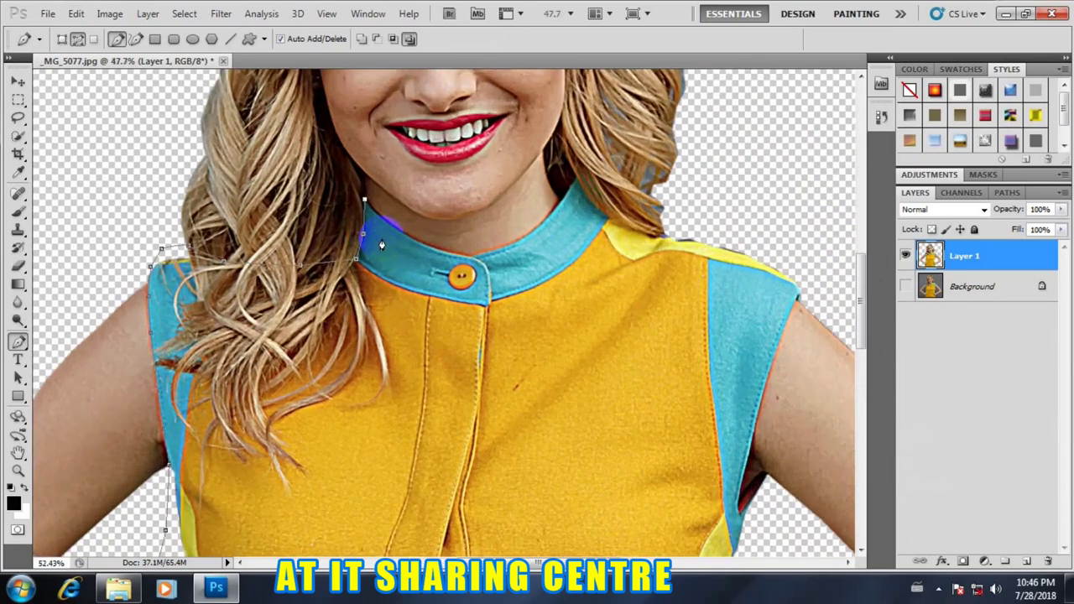
pyautogui.scroll(1, 381, 244)
pyautogui.moveTo(367, 208); pyautogui.dragTo(370, 204)
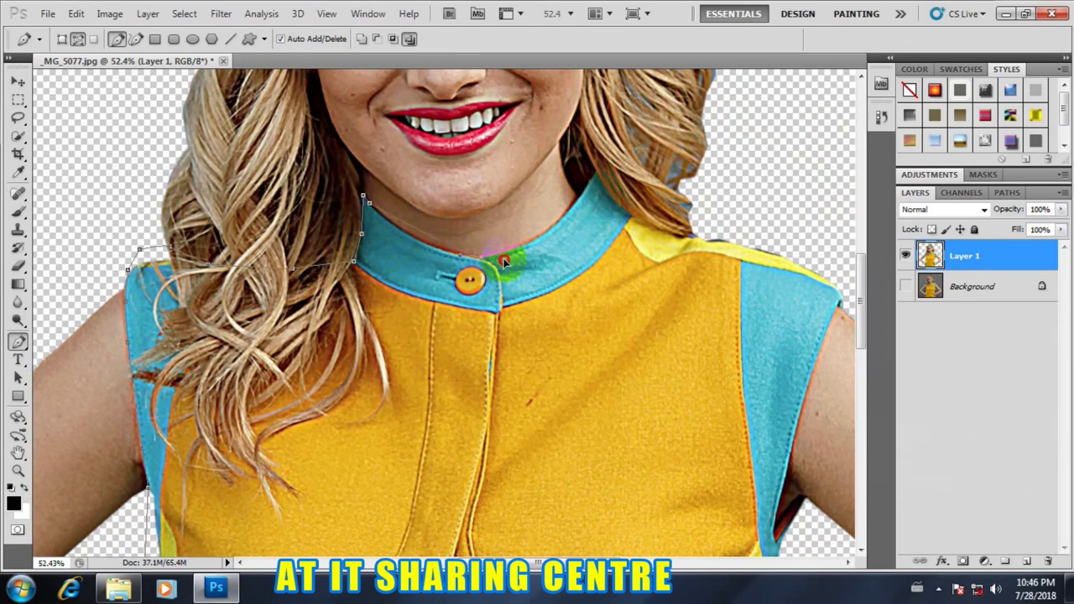
pyautogui.moveTo(503, 262); pyautogui.dragTo(555, 261)
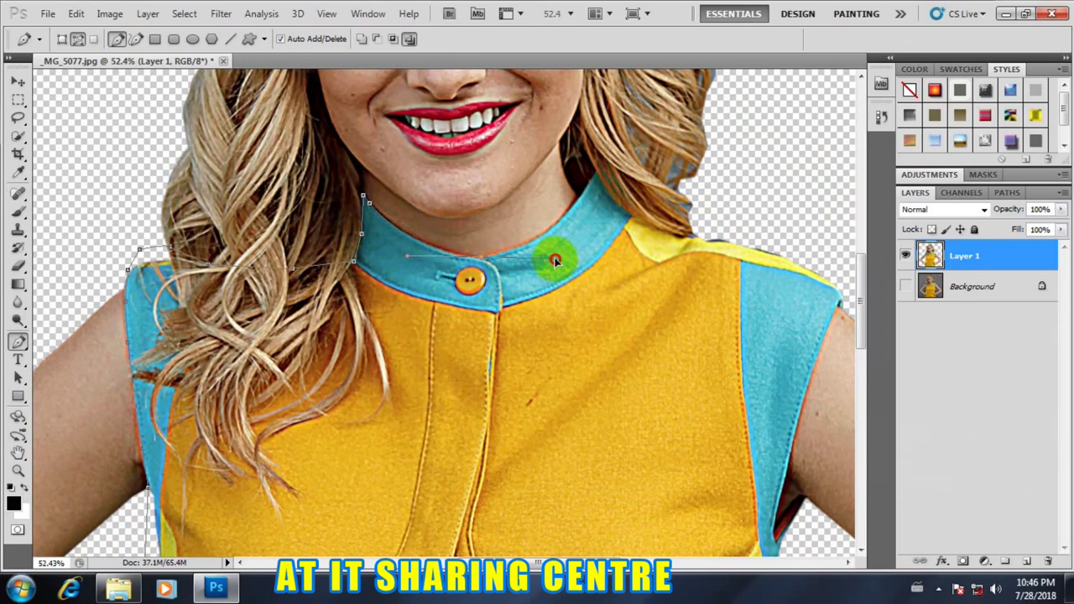
pyautogui.click(482, 267)
# Curve the path rightward along the collar edge to the neck and the right shoulder's top
pyautogui.keyDown('alt'); pyautogui.click(479, 263); pyautogui.keyUp('alt')
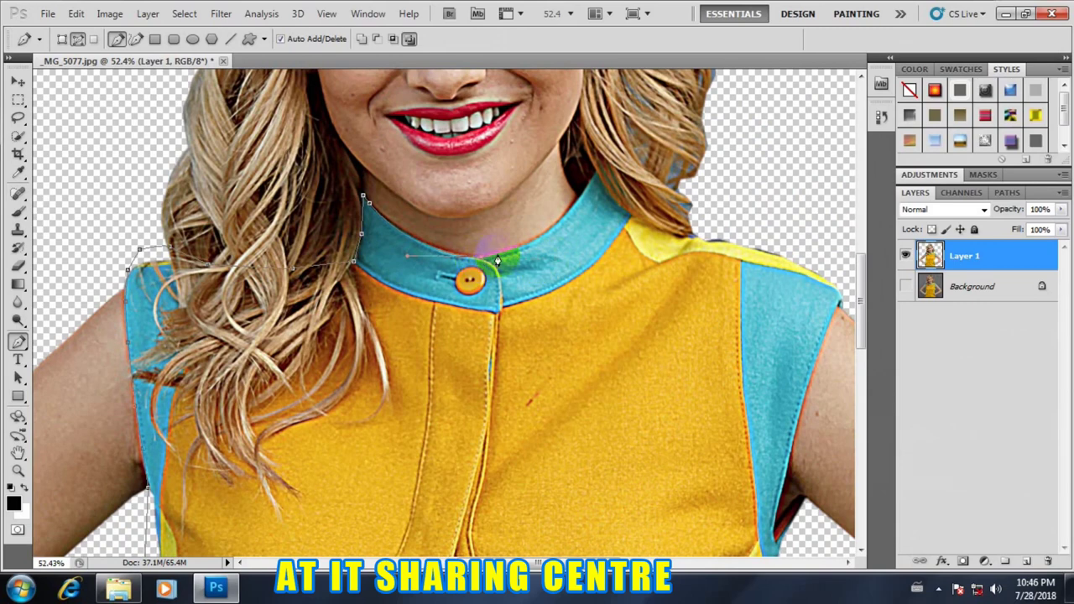
pyautogui.moveTo(502, 259); pyautogui.dragTo(544, 242)
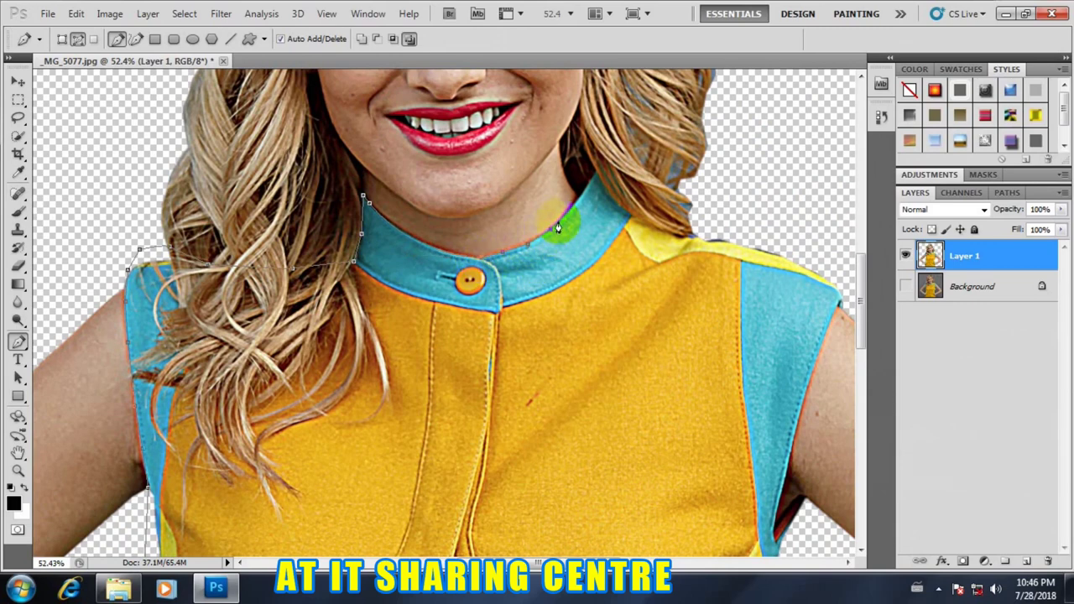
pyautogui.moveTo(574, 210); pyautogui.dragTo(578, 183)
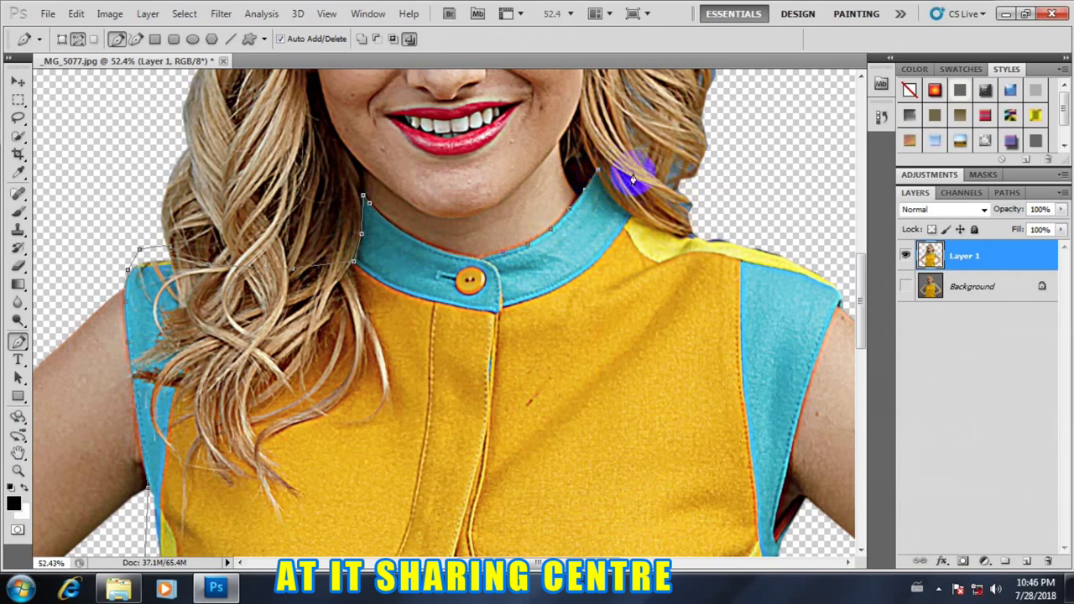
pyautogui.moveTo(654, 206); pyautogui.dragTo(682, 233)
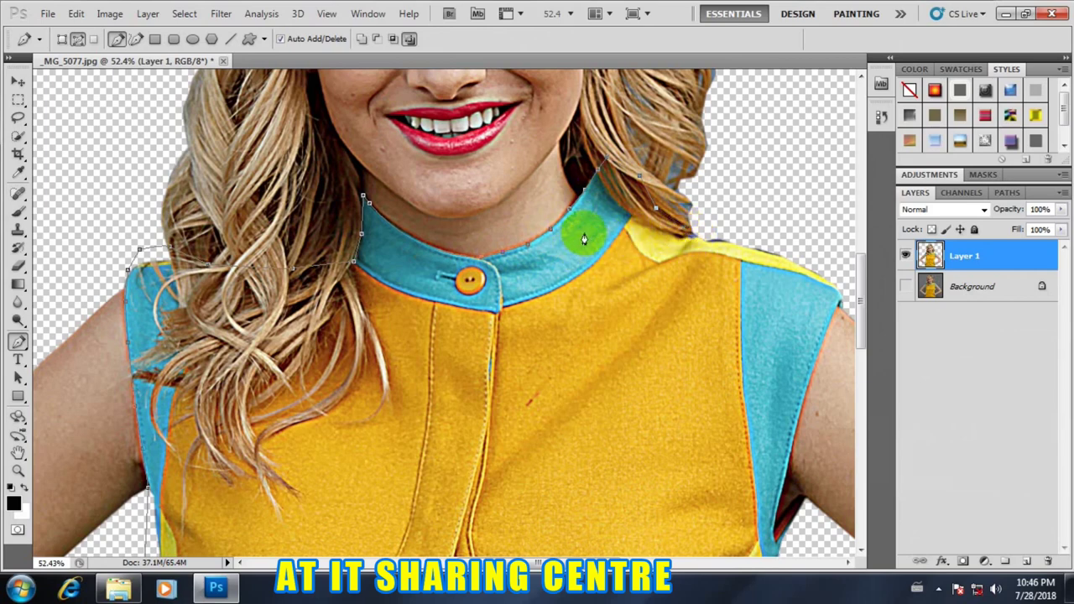
pyautogui.click(598, 196)
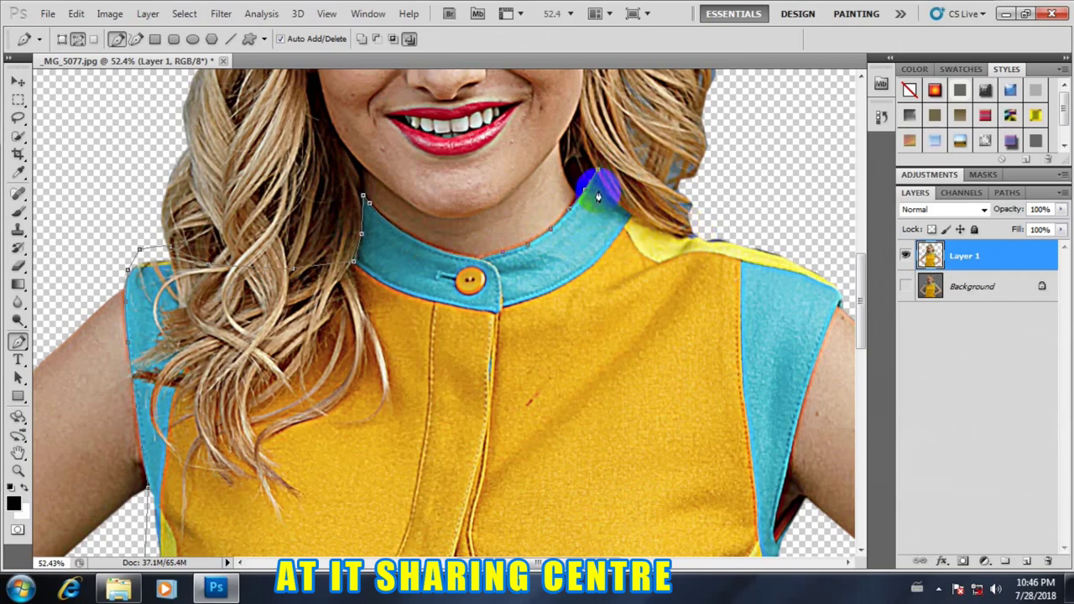
pyautogui.click(684, 242)
pyautogui.moveTo(684, 241); pyautogui.dragTo(743, 240)
pyautogui.keyDown('alt'); pyautogui.click(688, 239); pyautogui.keyUp('alt')
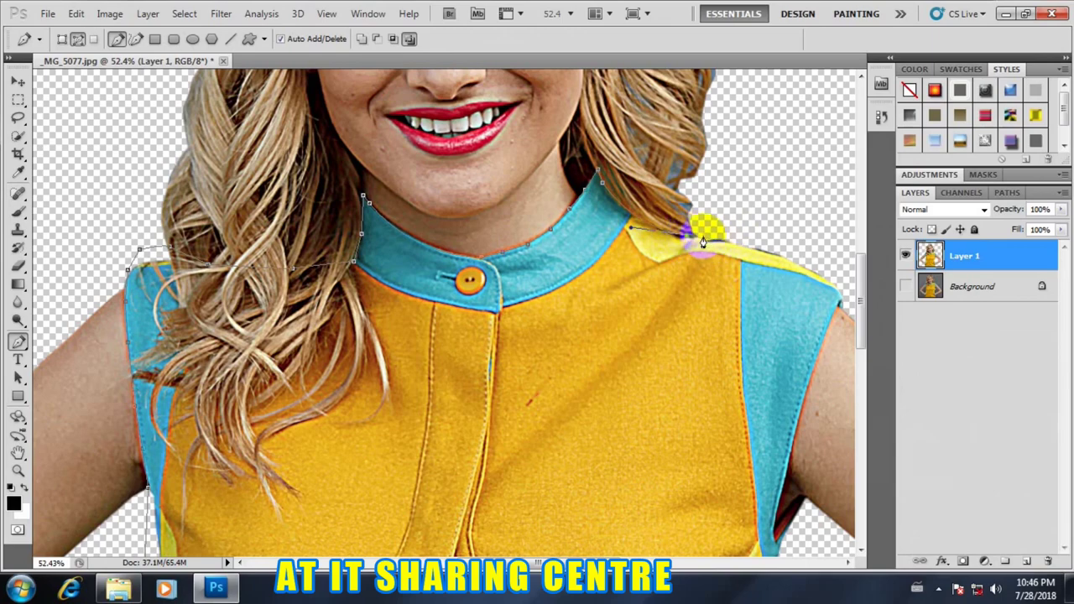
# Carry the path over the right shoulder and down the sleeve seam
pyautogui.moveTo(705, 327)
pyautogui.mouseDown()
pyautogui.moveTo(393, 208)
pyautogui.moveTo(376, 181)
pyautogui.mouseUp()
pyautogui.scroll(2, 495, 122)
pyautogui.scroll(2, 395, 165)
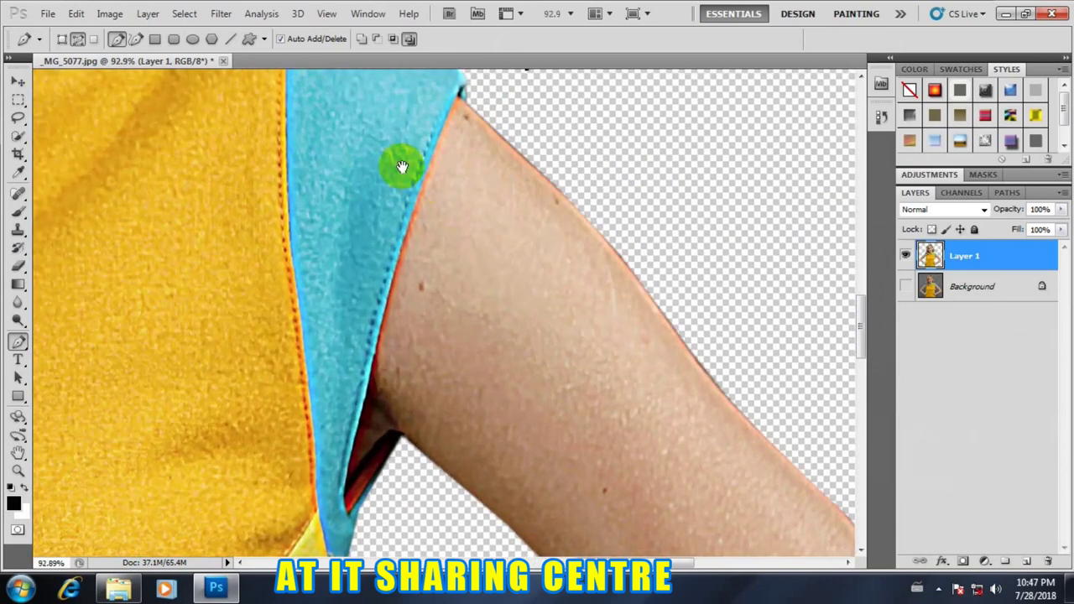
pyautogui.moveTo(563, 179); pyautogui.dragTo(571, 181)
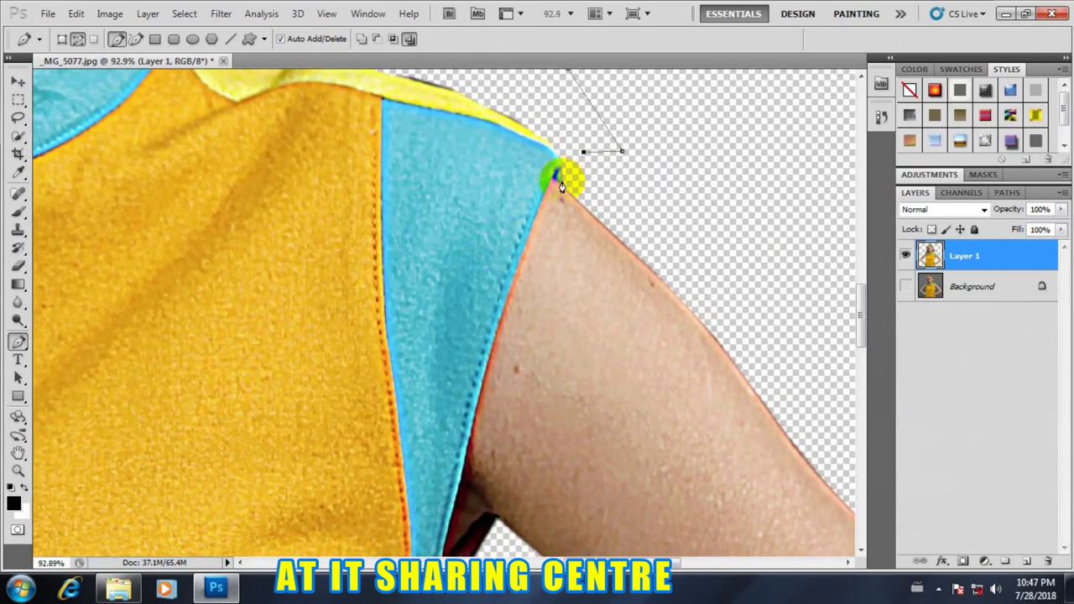
pyautogui.click(530, 243)
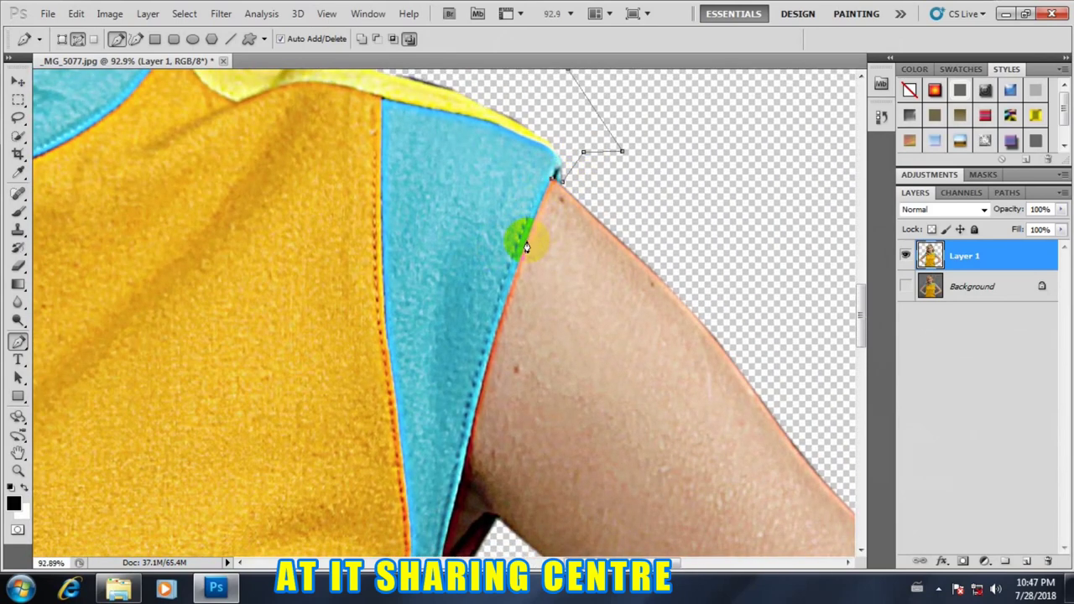
pyautogui.click(496, 343)
pyautogui.click(477, 408)
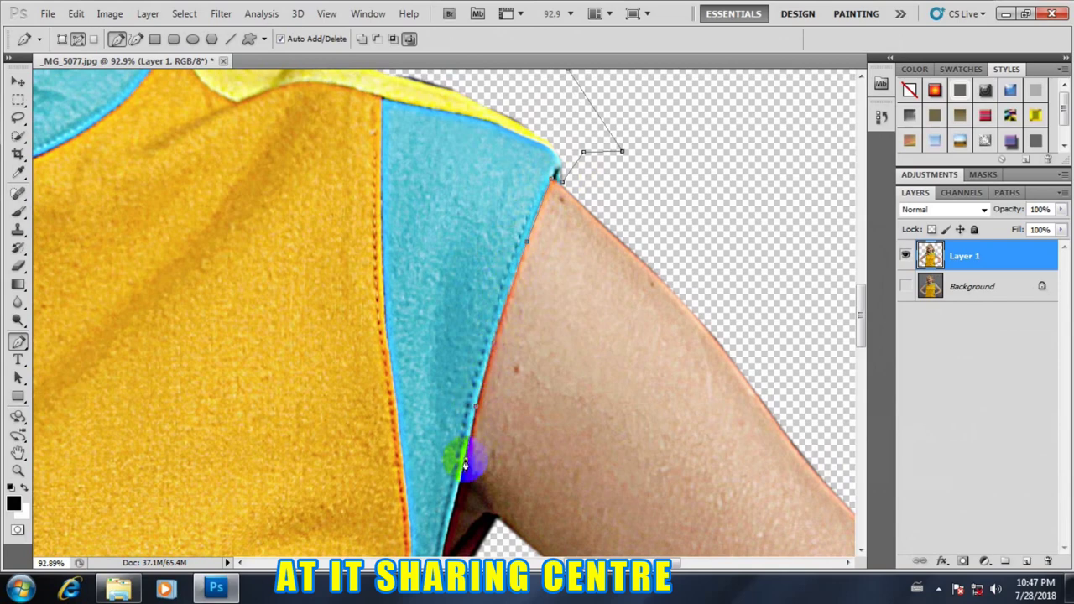
# Add anchors along the lower sleeve seam and curve the path into the armpit
pyautogui.moveTo(492, 479); pyautogui.dragTo(559, 233)
pyautogui.click(534, 256)
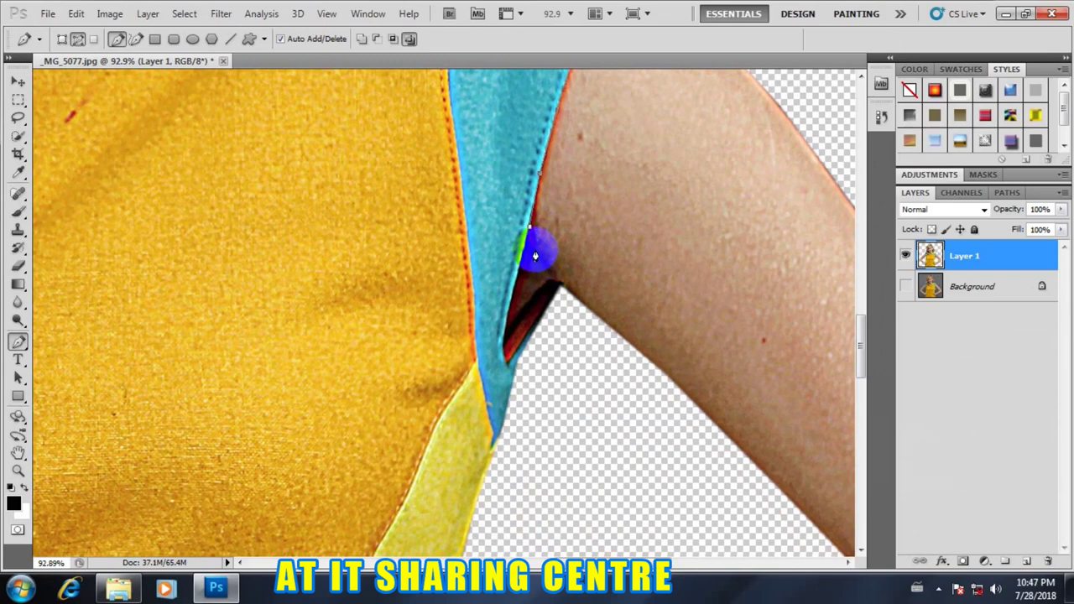
pyautogui.click(526, 244)
pyautogui.click(508, 313)
pyautogui.click(503, 355)
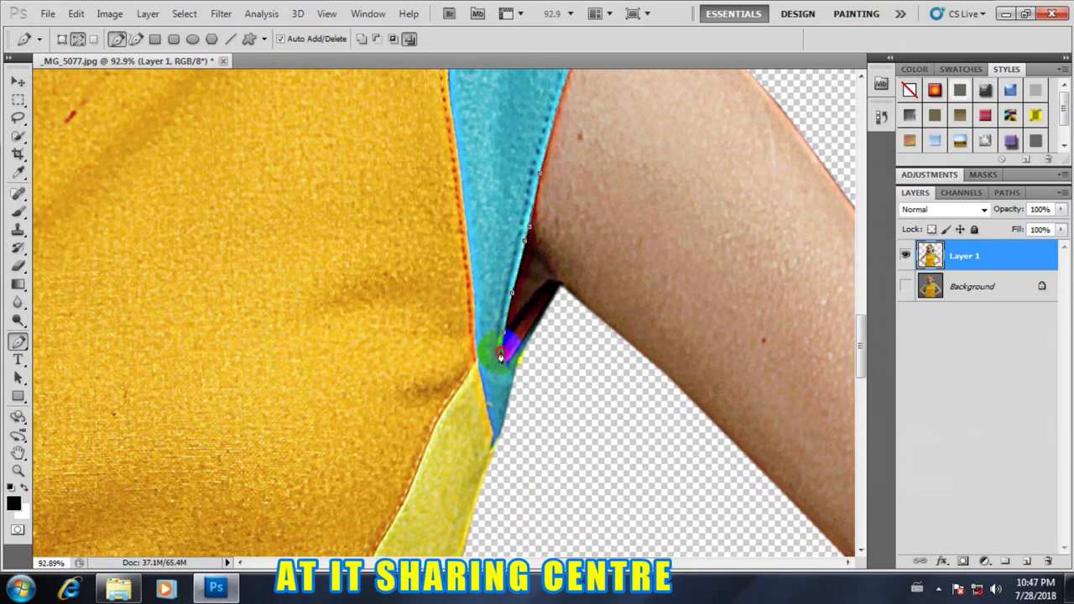
pyautogui.moveTo(500, 355); pyautogui.dragTo(547, 287)
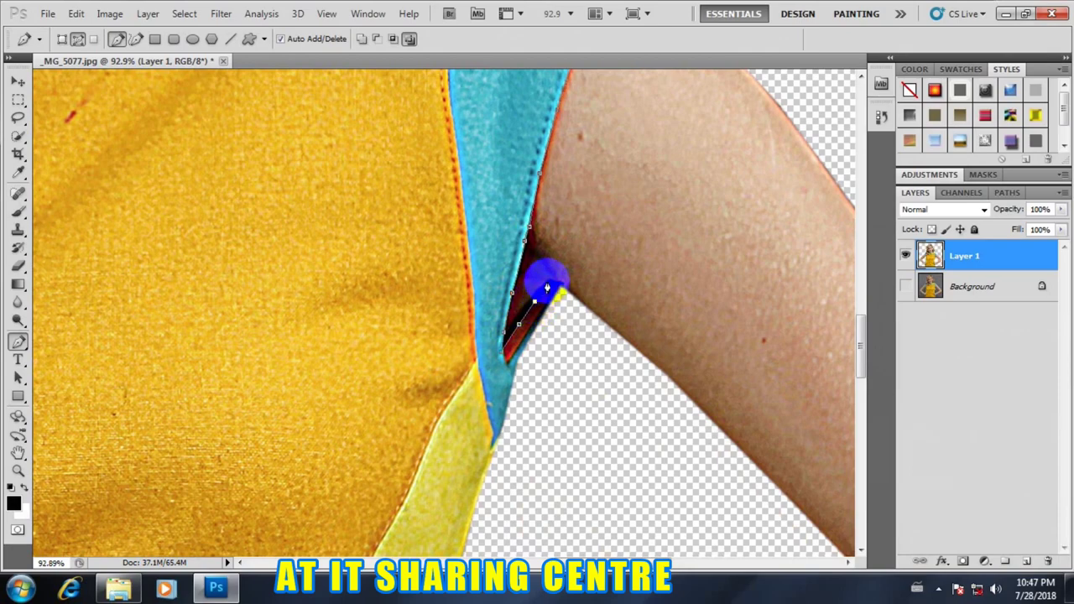
pyautogui.moveTo(554, 288); pyautogui.dragTo(562, 299)
# Trace the dress's right side along the yellow panel toward the hand on the hip
pyautogui.moveTo(503, 479); pyautogui.dragTo(647, 204)
pyautogui.hotkey('ctrl', '0')
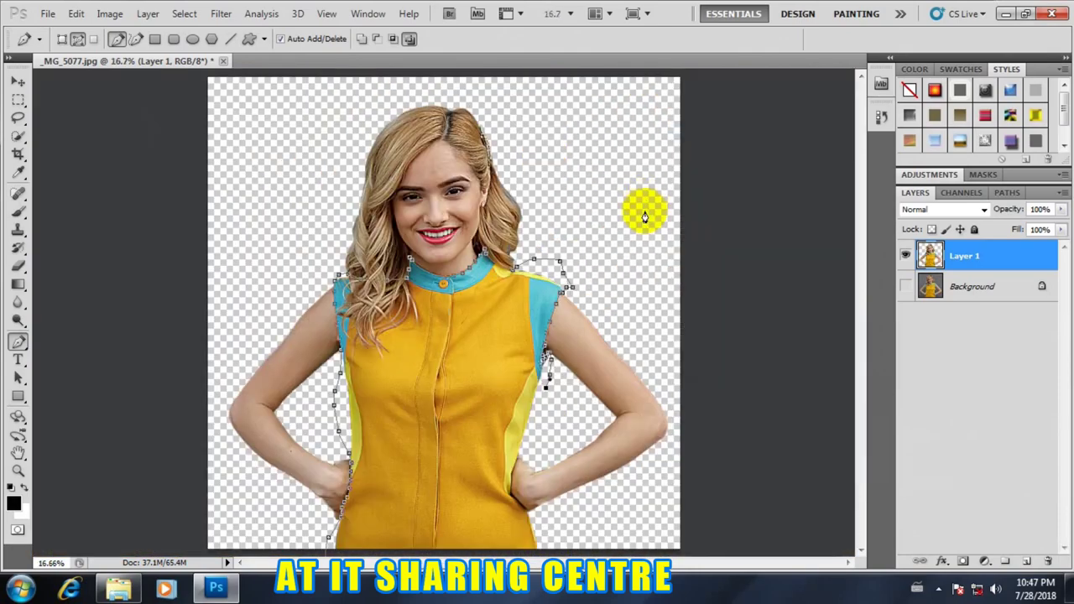
pyautogui.scroll(2, 568, 468)
pyautogui.click(498, 420)
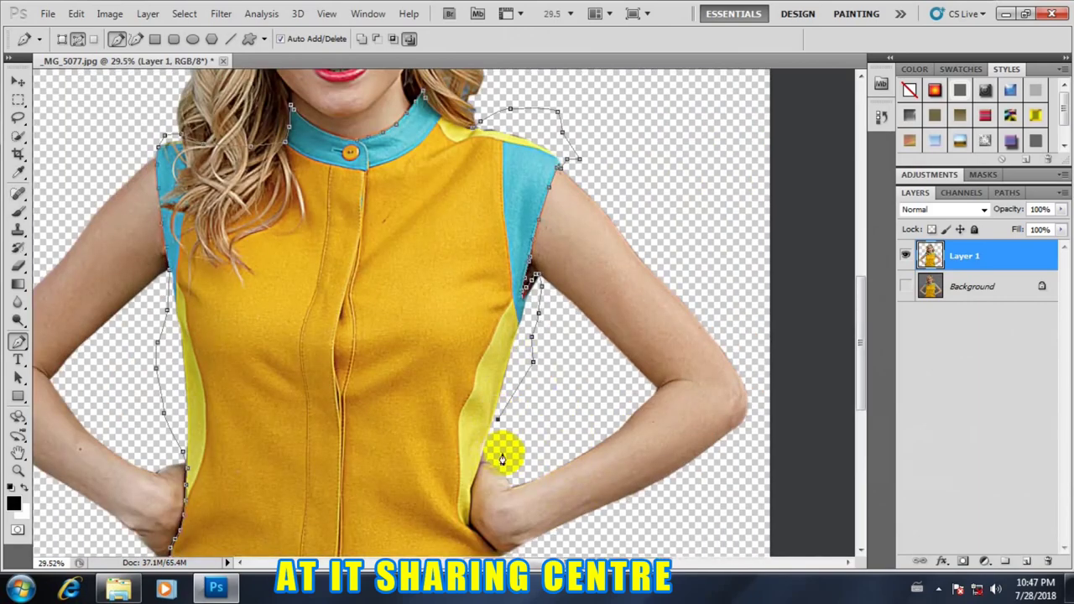
pyautogui.scroll(2, 501, 462)
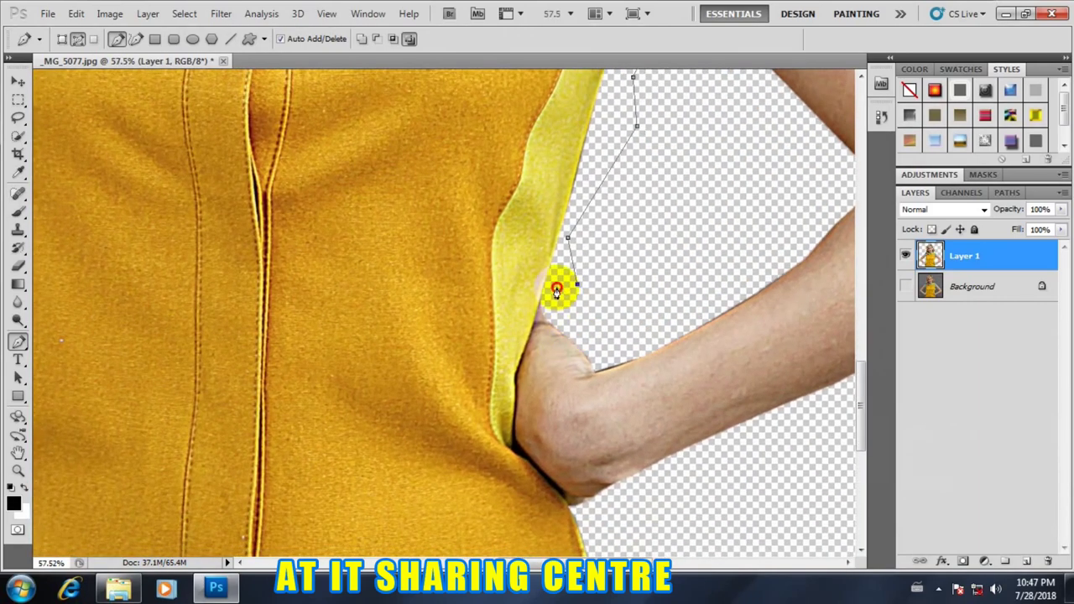
pyautogui.click(557, 288)
pyautogui.click(540, 303)
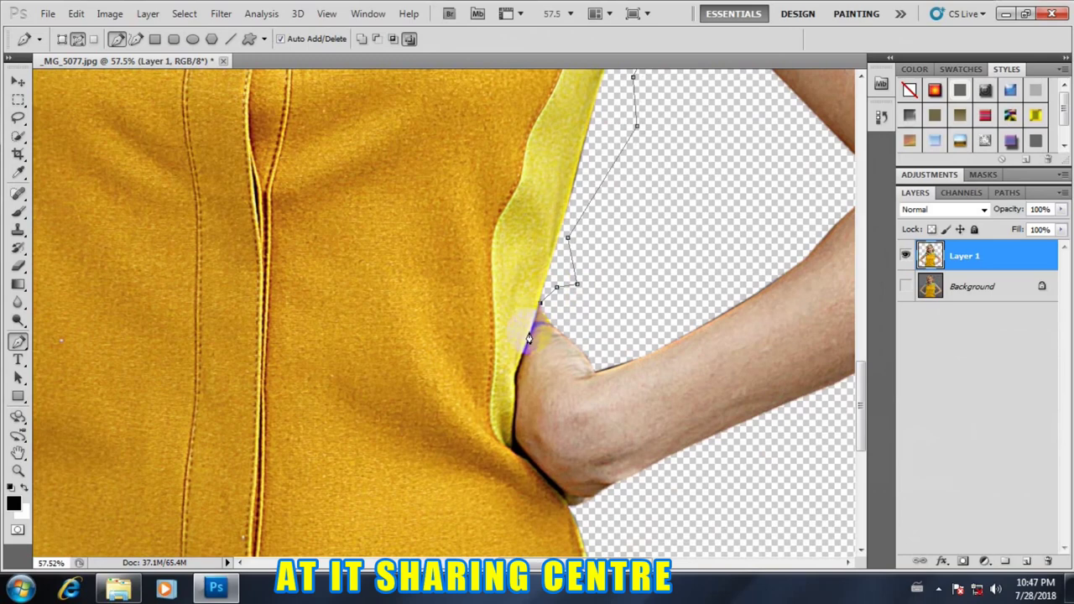
# Follow the hand's edge and the lower arm with anchors
pyautogui.click(517, 372)
pyautogui.click(514, 419)
pyautogui.click(513, 429)
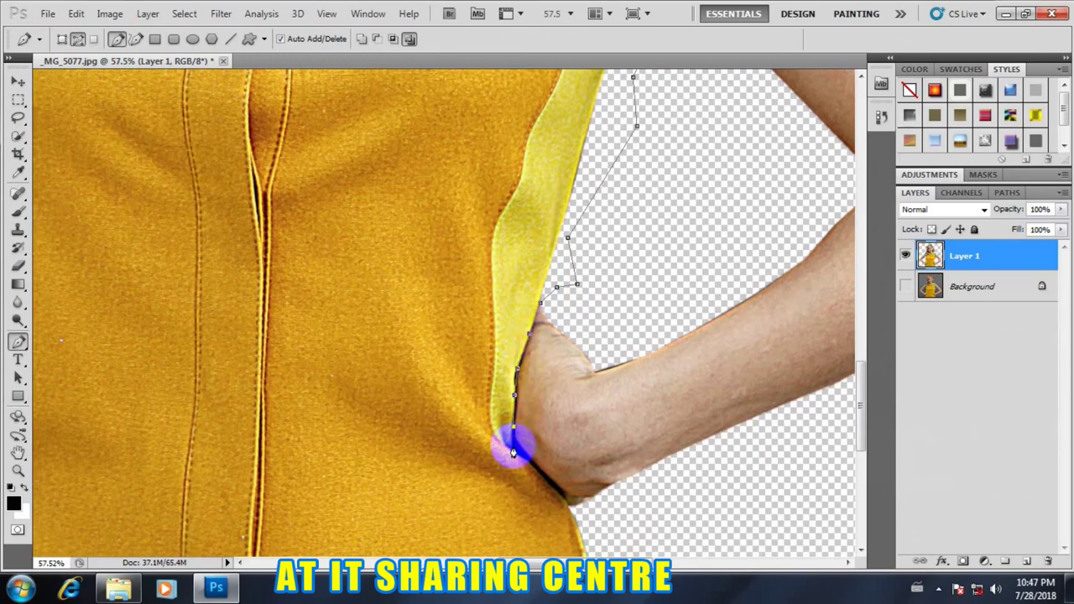
pyautogui.click(513, 447)
pyautogui.click(537, 470)
pyautogui.click(567, 497)
# Extend the path below the bottom of the image with several anchors
pyautogui.scroll(-5, 625, 525)
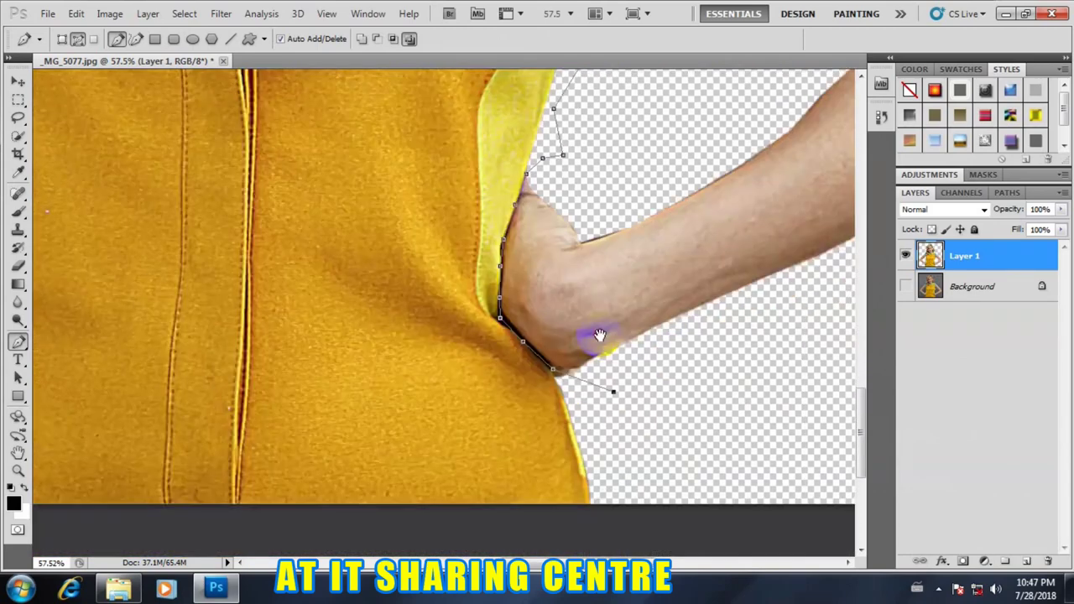
pyautogui.scroll(-4, 551, 324)
pyautogui.scroll(-1, 582, 275)
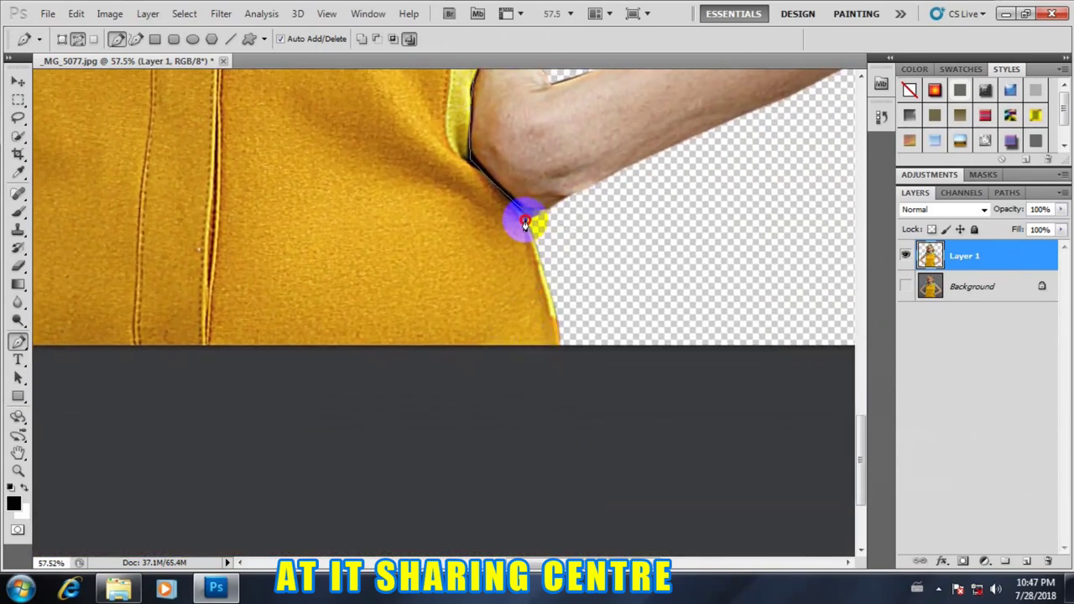
pyautogui.click(606, 422)
pyautogui.click(517, 498)
pyautogui.click(237, 462)
pyautogui.click(175, 440)
pyautogui.click(72, 412)
# Run the path left below the image and add a curved anchor closing the outline
pyautogui.moveTo(192, 252)
pyautogui.mouseDown()
pyautogui.moveTo(699, 319)
pyautogui.moveTo(772, 292)
pyautogui.mouseUp()
pyautogui.click(573, 523)
pyautogui.click(397, 473)
pyautogui.moveTo(357, 451); pyautogui.dragTo(378, 445)
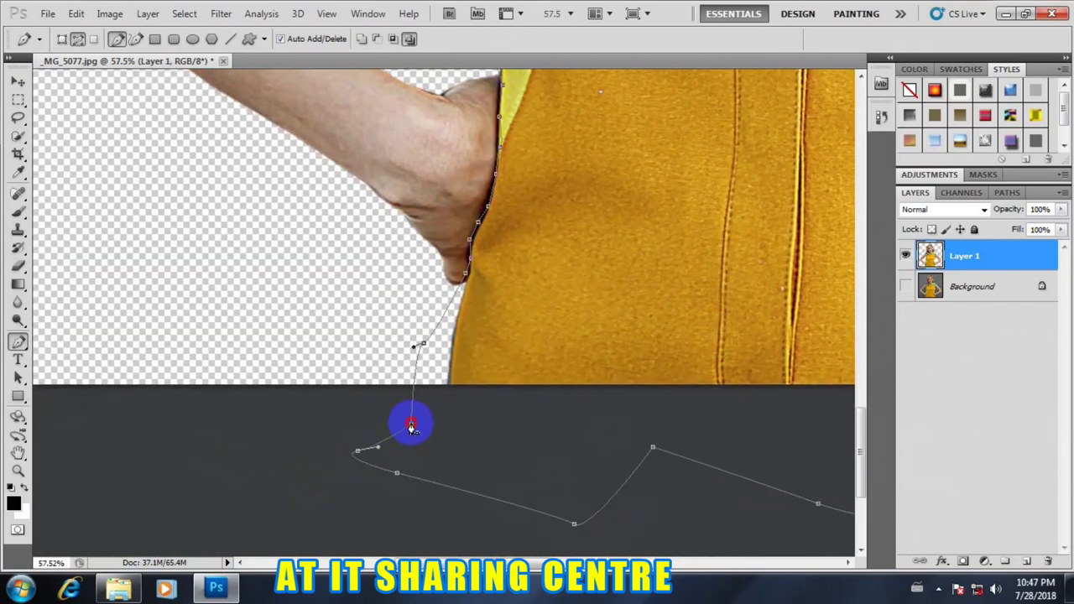
pyautogui.scroll(-1, 450, 412)
pyautogui.scroll(-1, 453, 412)
pyautogui.scroll(-1, 615, 340)
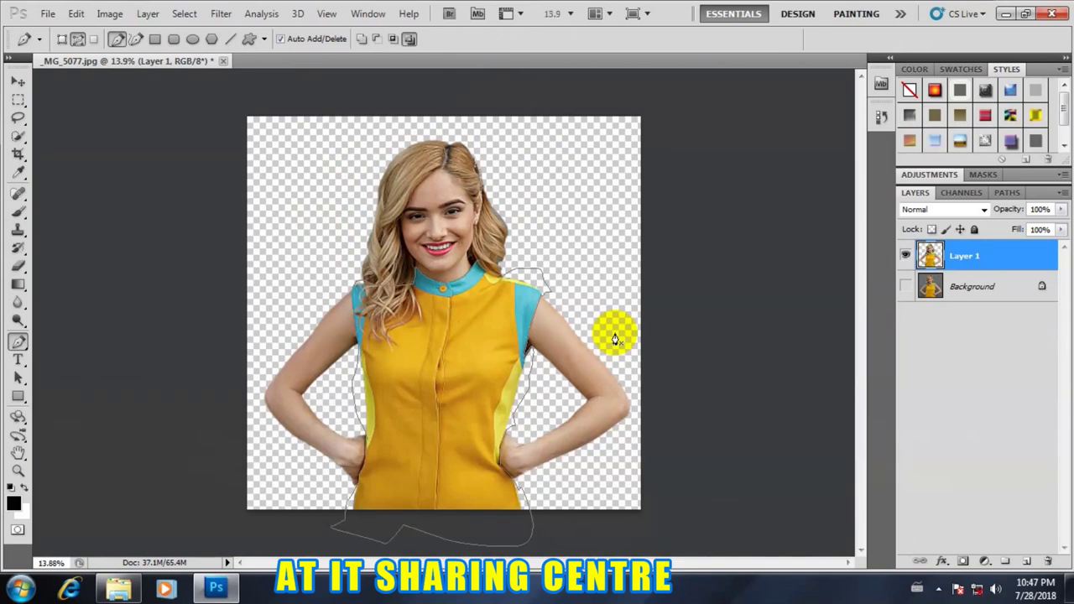
pyautogui.scroll(1, 465, 378)
pyautogui.scroll(1, 465, 378)
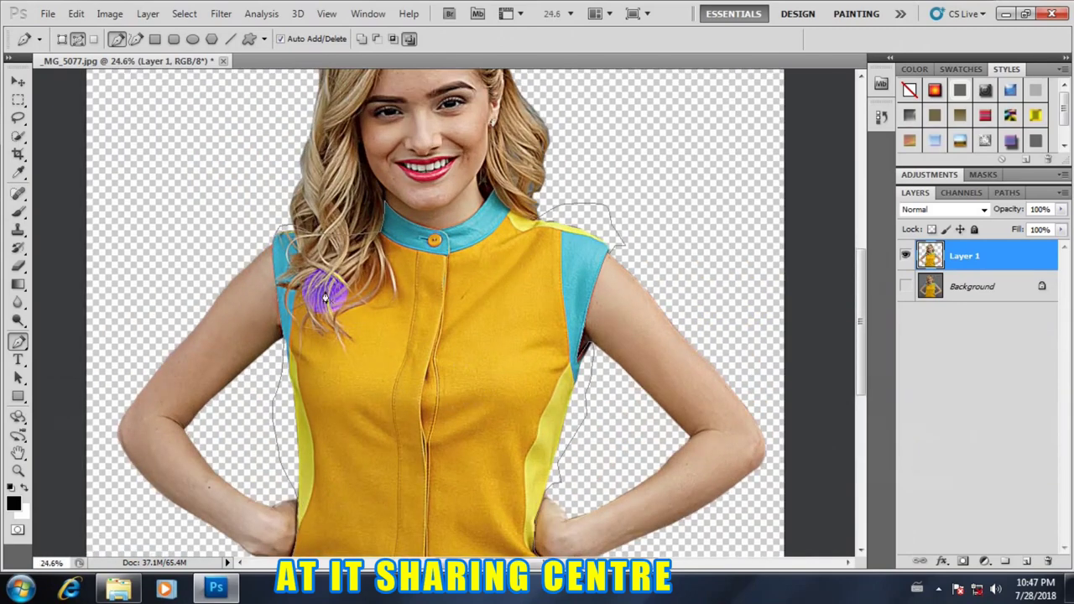
pyautogui.scroll(-1, 415, 408)
# Convert the pen path to a selection and copy the dress to a new Layer 2
pyautogui.rightClick(447, 410)
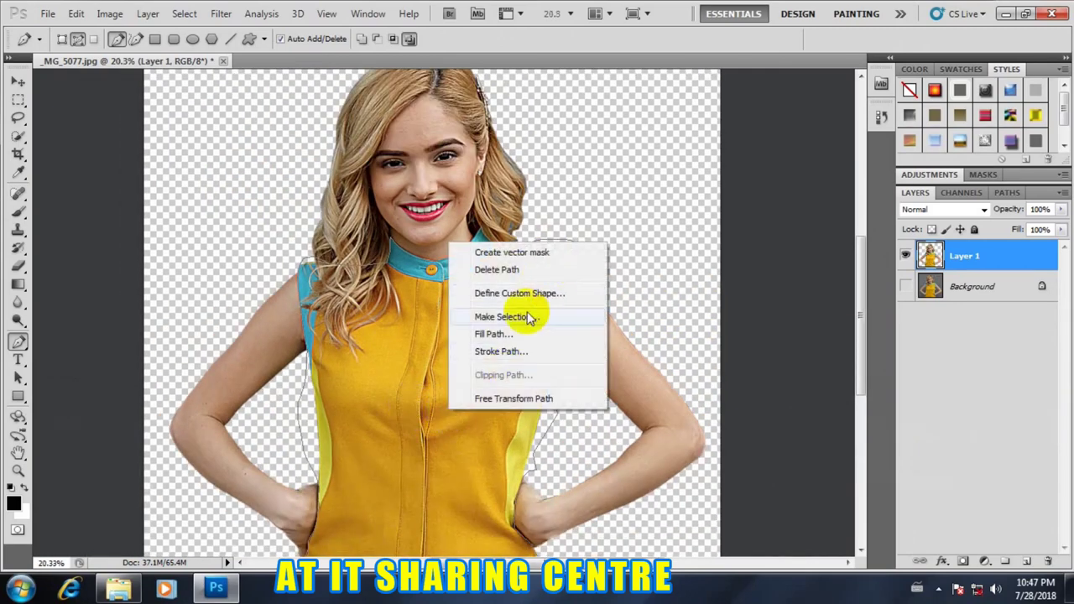
pyautogui.click(512, 316)
pyautogui.click(622, 170)
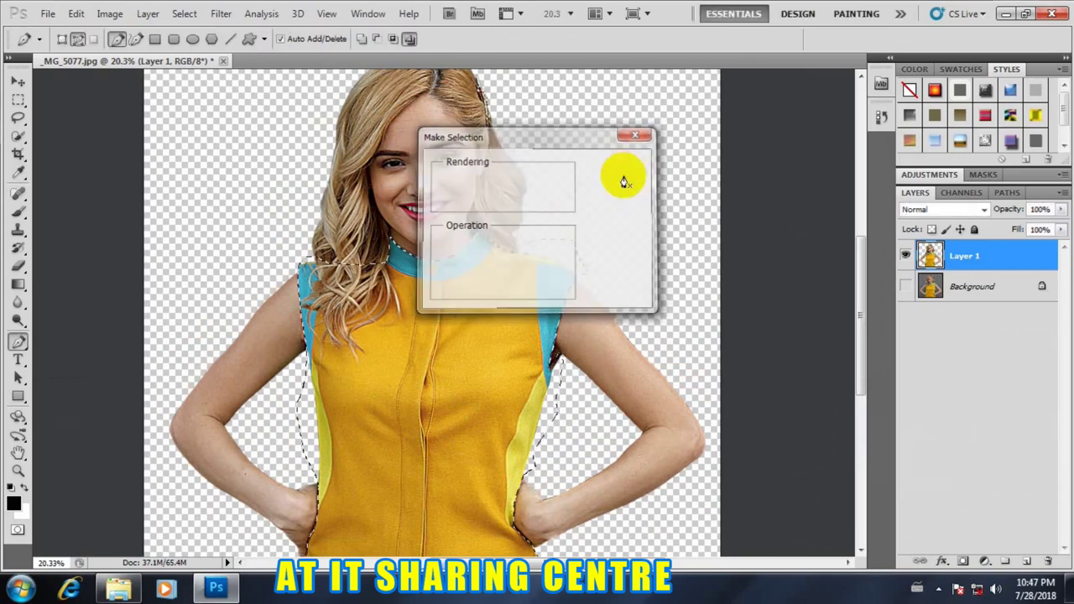
pyautogui.hotkey('ctrl', 'j')
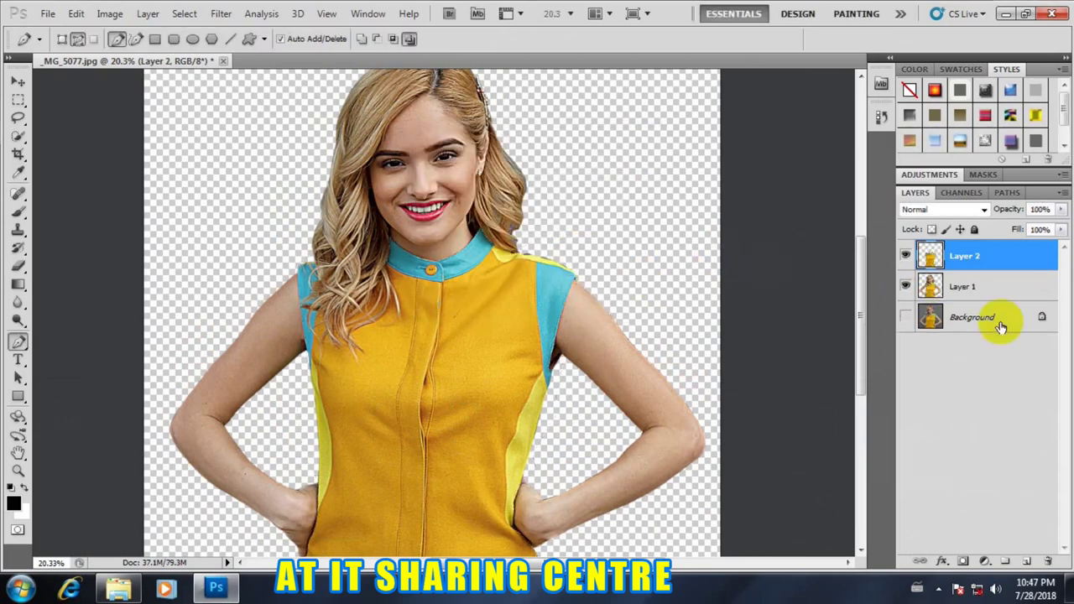
# Toggle Layer 1's visibility to check the copied dress, then select Layer 1
pyautogui.click(905, 286)
pyautogui.scroll(-3, 457, 387)
pyautogui.scroll(-1, 457, 388)
pyautogui.scroll(2, 453, 390)
pyautogui.scroll(2, 427, 394)
pyautogui.click(923, 287)
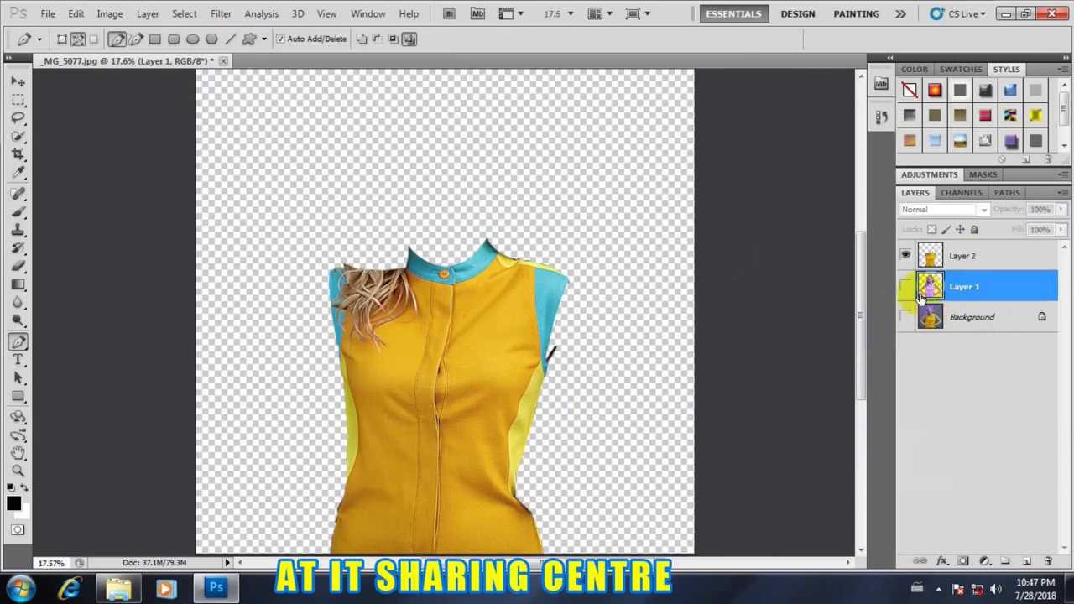
pyautogui.scroll(2, 327, 373)
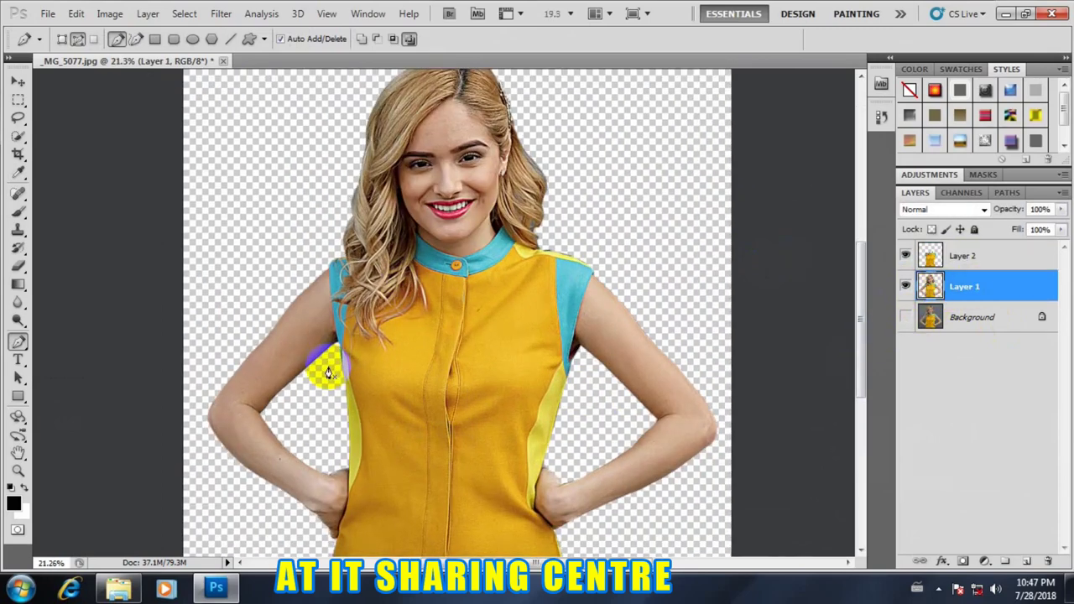
pyautogui.scroll(3, 329, 365)
pyautogui.scroll(2, 436, 294)
pyautogui.scroll(-2, 419, 319)
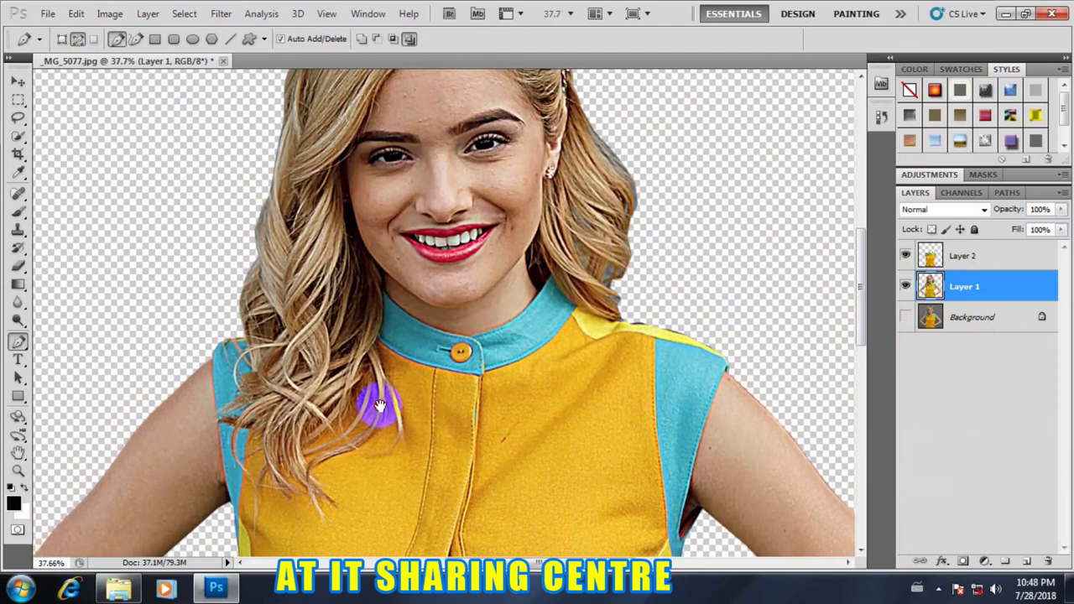
# Start a new curved pen path at the hair's inner edge and run it up toward the collar
pyautogui.moveTo(379, 406); pyautogui.dragTo(393, 426)
pyautogui.moveTo(247, 339)
pyautogui.mouseDown()
pyautogui.moveTo(251, 365)
pyautogui.moveTo(232, 417)
pyautogui.mouseUp()
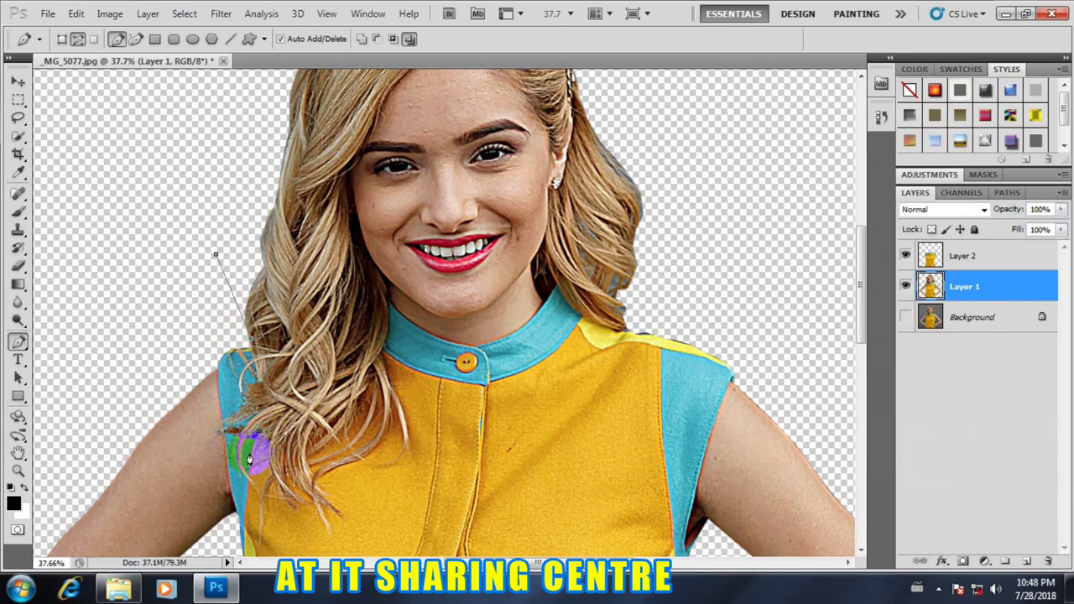
pyautogui.moveTo(322, 512)
pyautogui.mouseDown()
pyautogui.moveTo(343, 514)
pyautogui.moveTo(370, 452)
pyautogui.mouseUp()
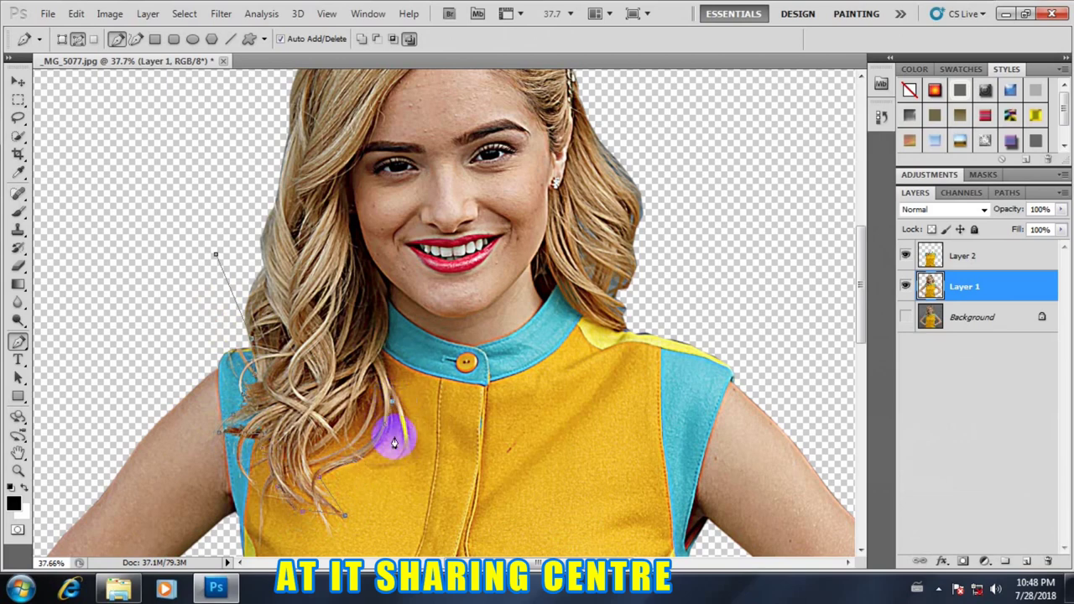
pyautogui.moveTo(395, 419)
pyautogui.mouseDown()
pyautogui.moveTo(401, 446)
pyautogui.moveTo(385, 468)
pyautogui.moveTo(408, 426)
pyautogui.mouseUp()
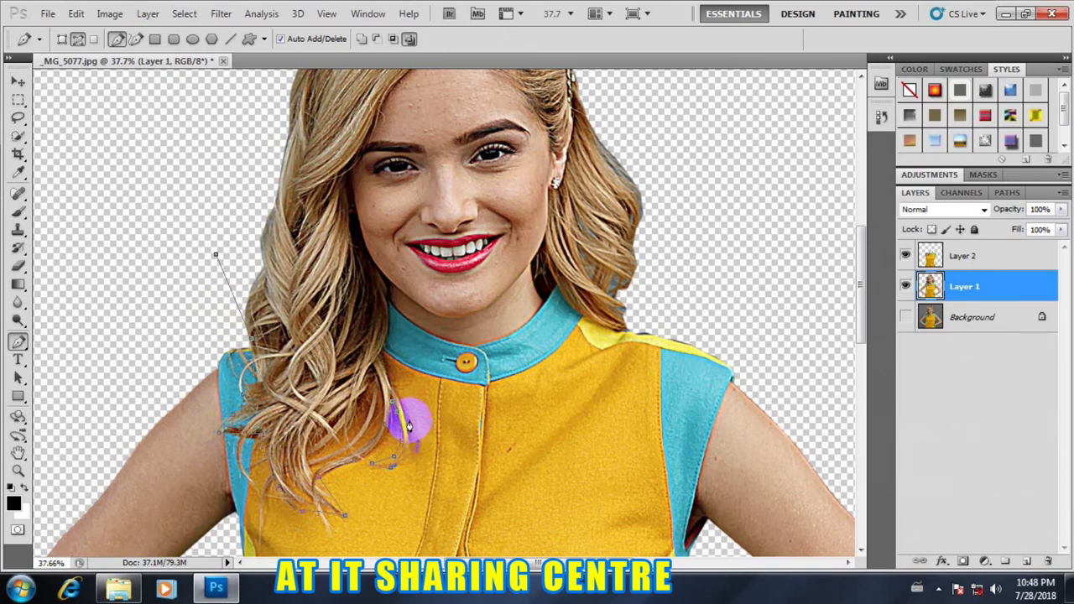
pyautogui.click(382, 359)
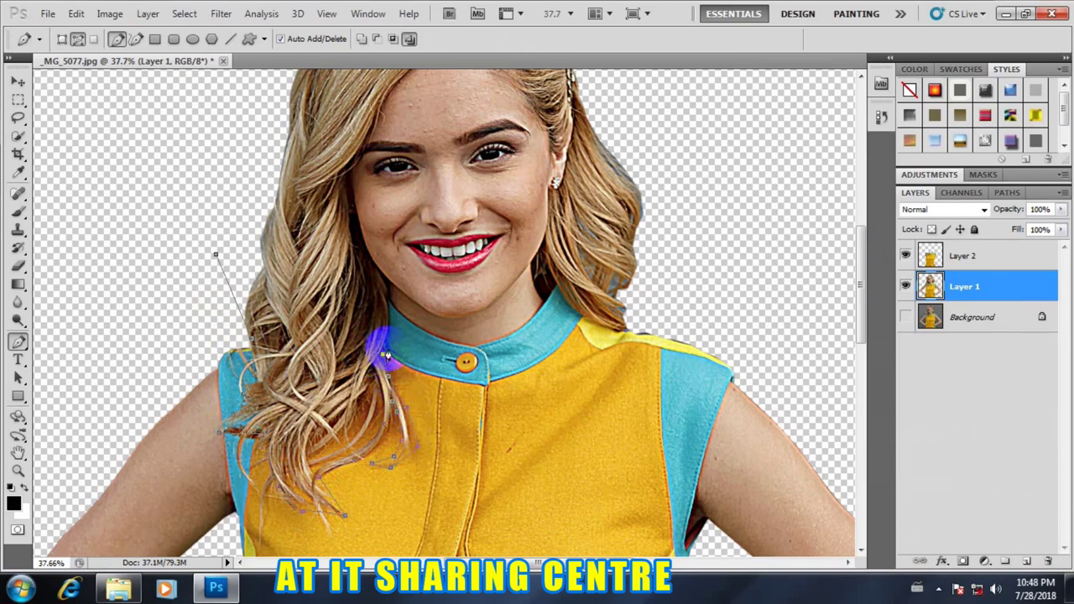
pyautogui.moveTo(381, 359); pyautogui.dragTo(386, 289)
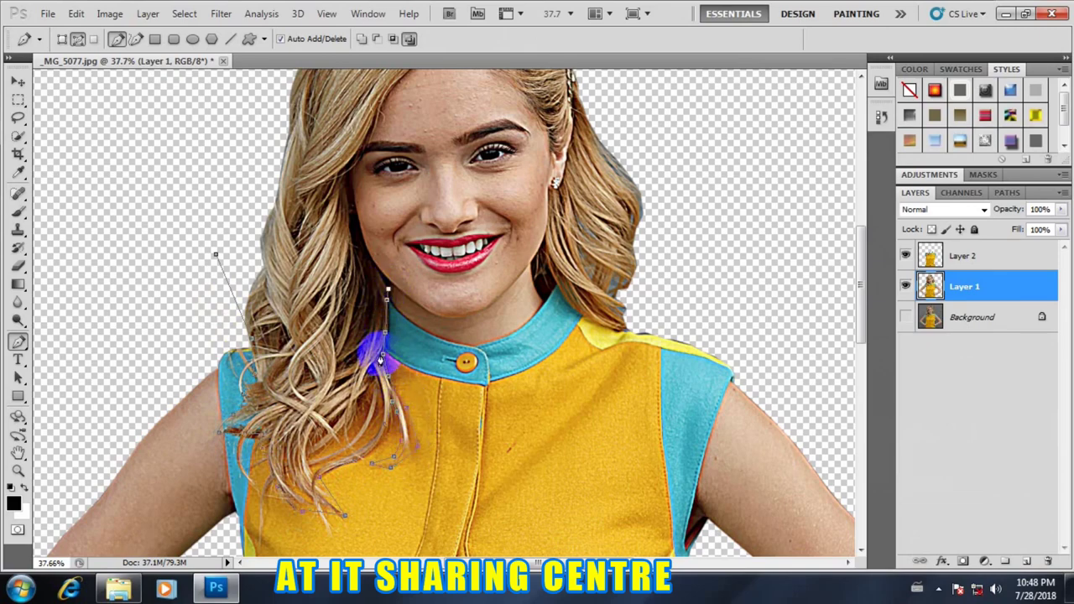
# Undo the misplaced collar anchor, reshape the lower curve along the hair, and anchor at the jawline
pyautogui.scroll(7, 382, 359)
pyautogui.hotkey('ctrl', 'z')
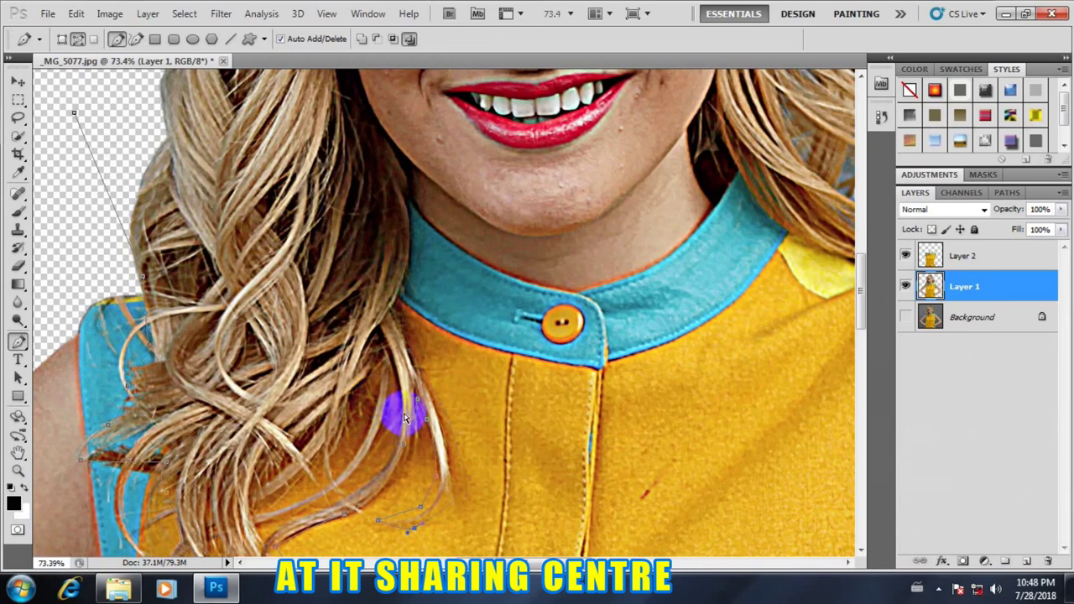
pyautogui.moveTo(404, 419)
pyautogui.mouseDown()
pyautogui.moveTo(429, 476)
pyautogui.moveTo(403, 344)
pyautogui.moveTo(383, 309)
pyautogui.moveTo(427, 218)
pyautogui.moveTo(445, 405)
pyautogui.moveTo(423, 375)
pyautogui.mouseUp()
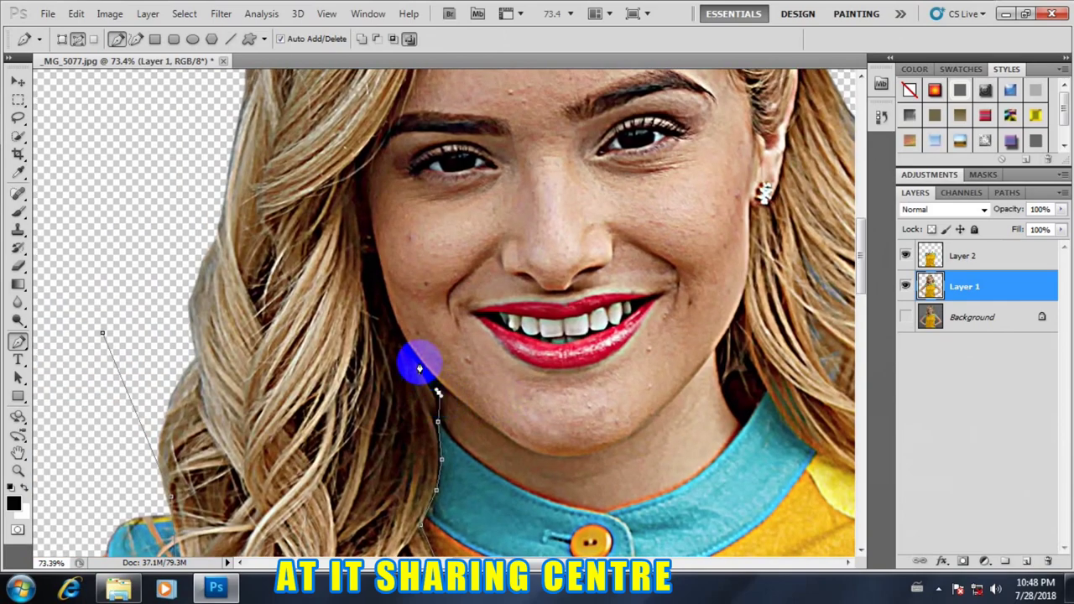
pyautogui.scroll(2, 400, 336)
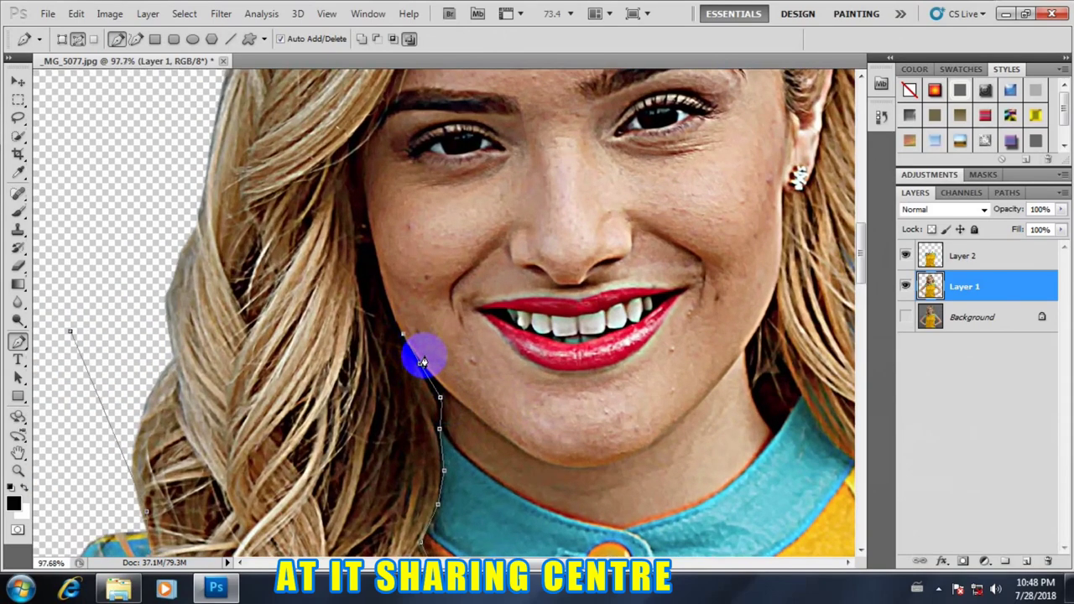
pyautogui.scroll(3, 398, 335)
pyautogui.click(372, 292)
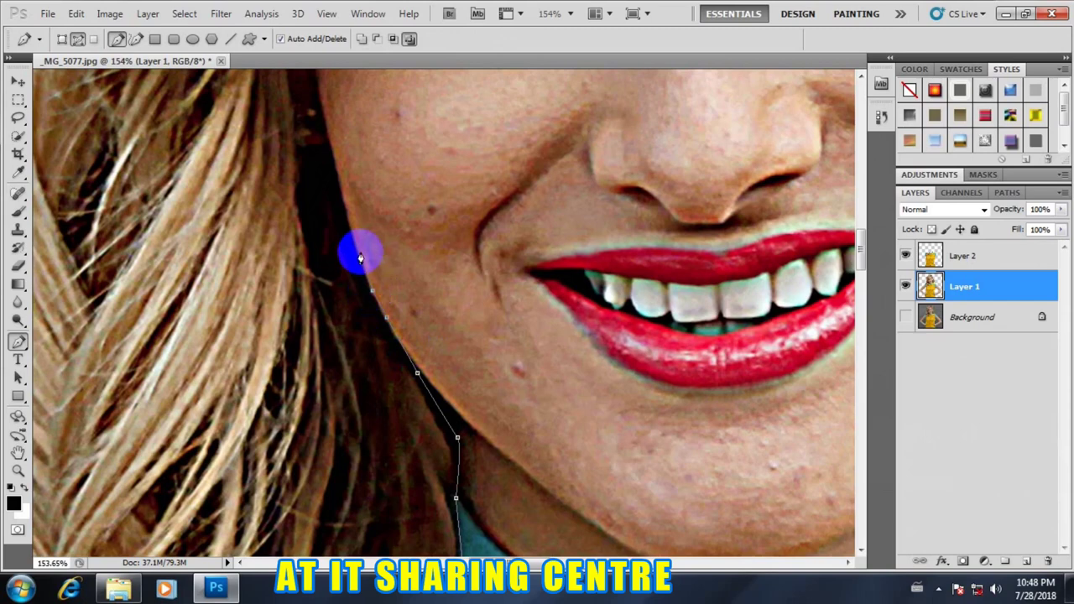
# Add anchors up the jawline toward the cheek, resuming from the path's last anchor
pyautogui.click(341, 199)
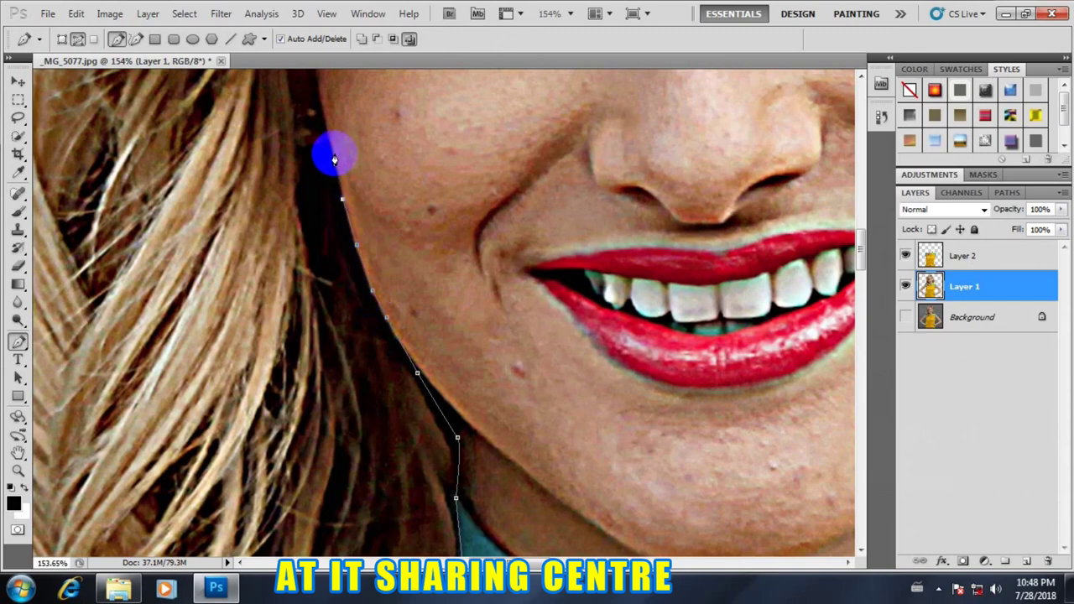
pyautogui.click(331, 151)
pyautogui.moveTo(402, 138); pyautogui.dragTo(413, 195)
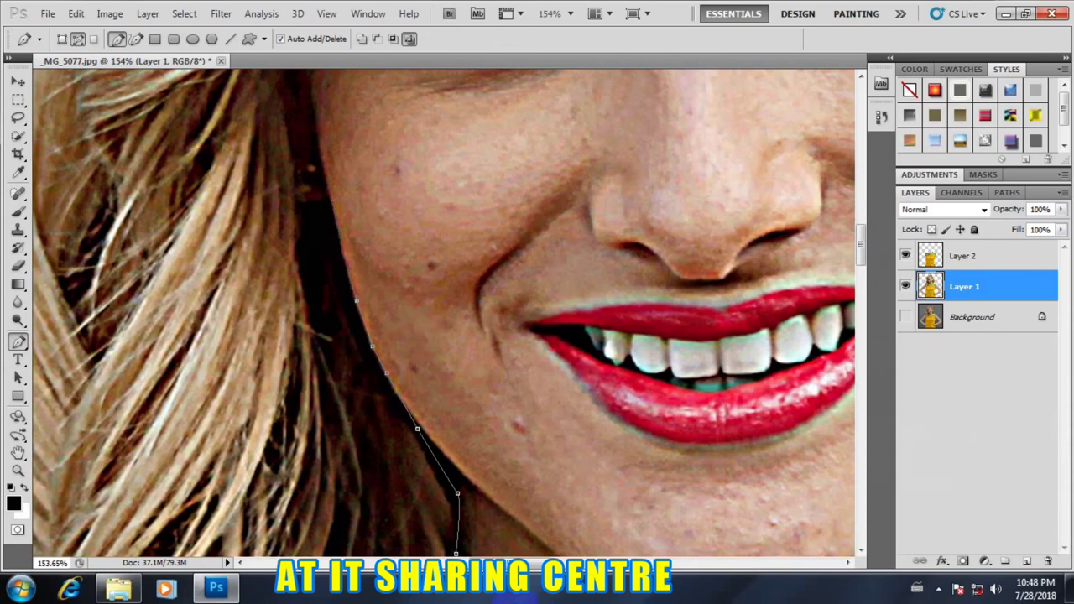
pyautogui.click(473, 506)
pyautogui.click(461, 499)
pyautogui.click(439, 451)
pyautogui.click(412, 427)
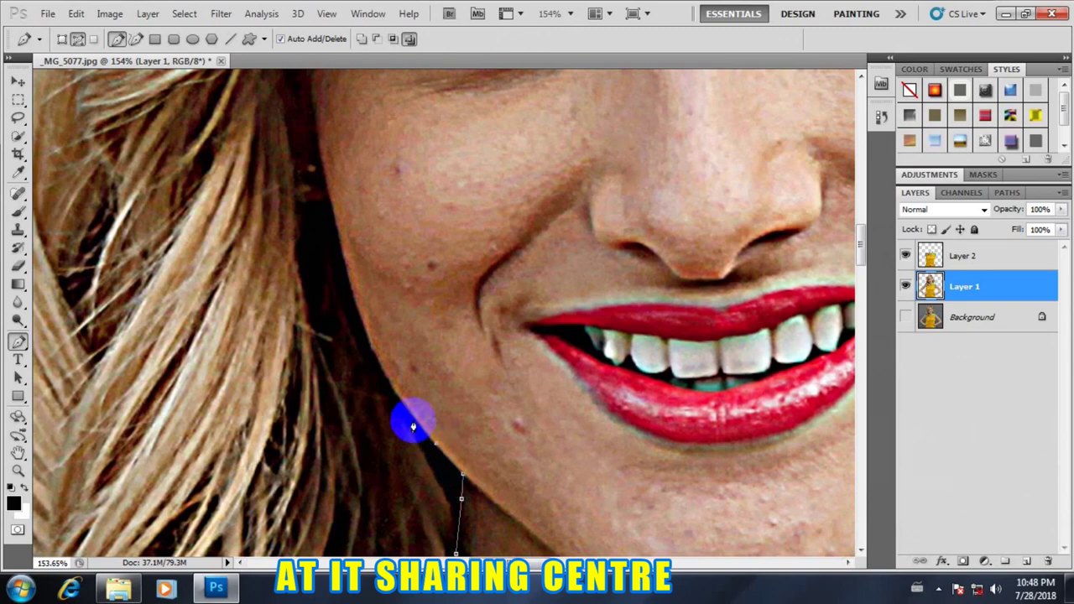
pyautogui.click(389, 381)
pyautogui.click(371, 340)
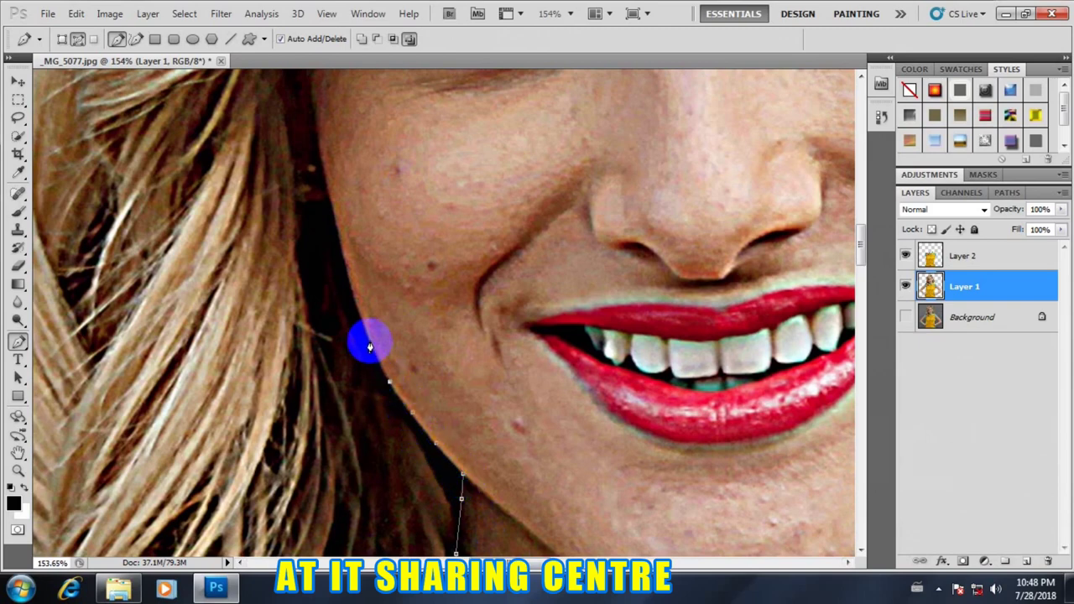
# Trace the path up the cheek edge beside the hair
pyautogui.moveTo(443, 268); pyautogui.dragTo(426, 429)
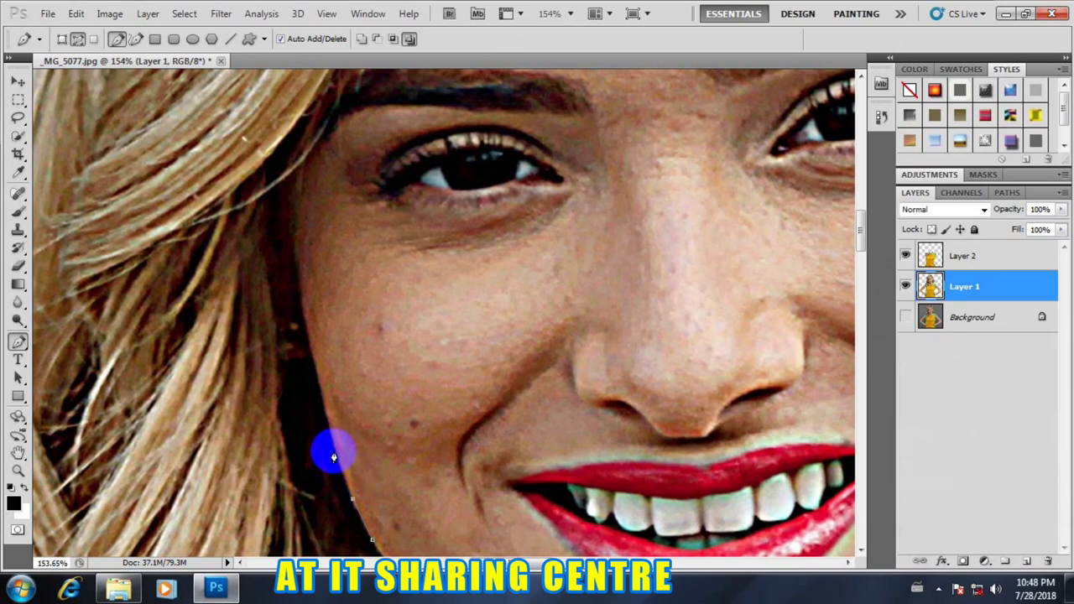
pyautogui.click(316, 387)
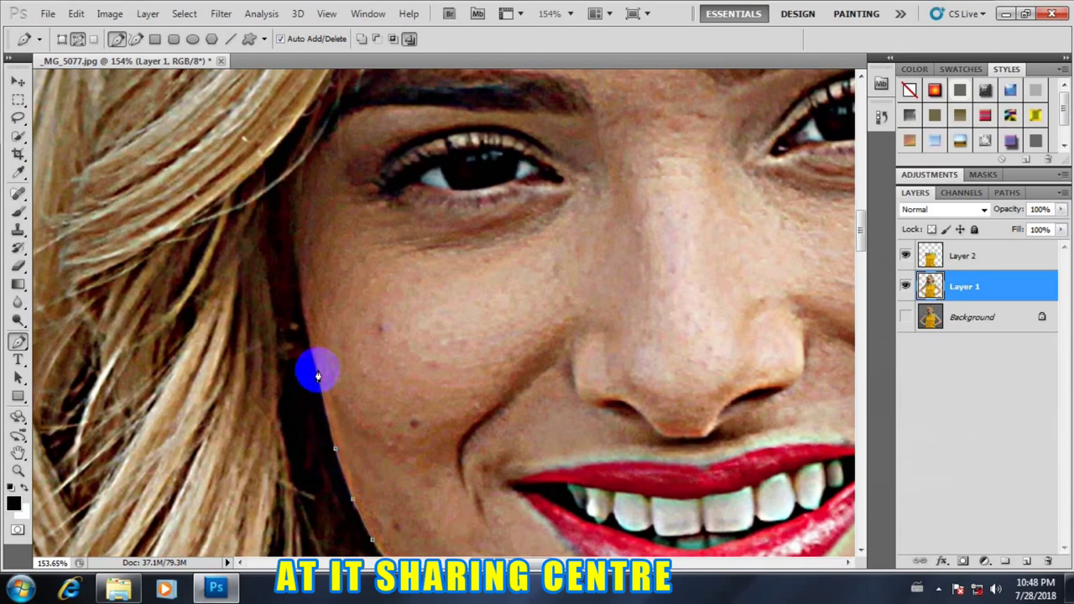
pyautogui.click(309, 328)
pyautogui.click(298, 275)
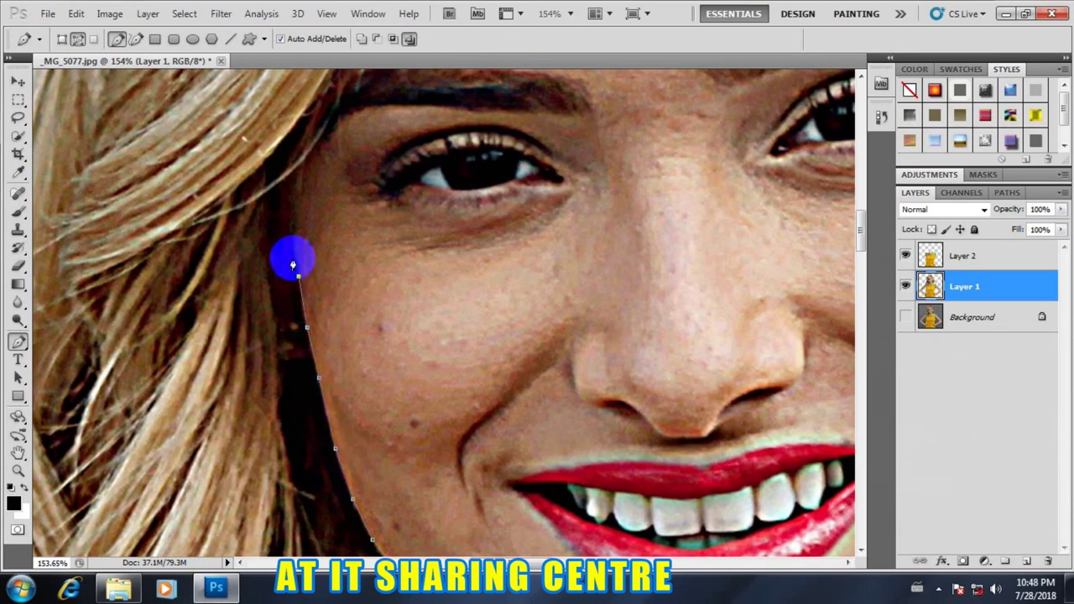
pyautogui.click(295, 227)
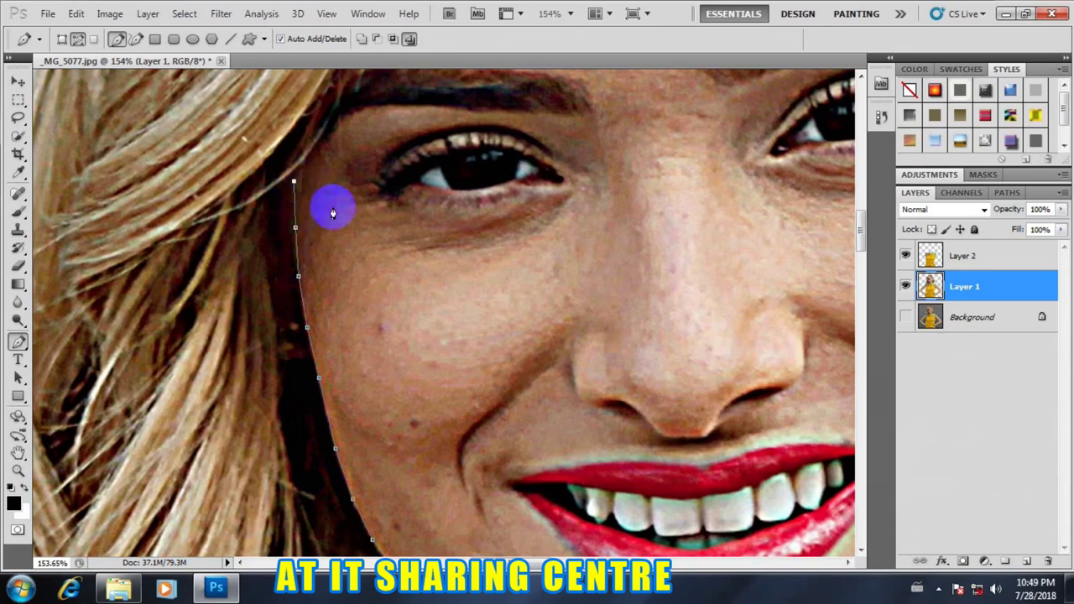
pyautogui.scroll(-3, 334, 214)
pyautogui.scroll(3, 336, 224)
# Continue the path up the hairline past the temple toward the forehead
pyautogui.moveTo(436, 215); pyautogui.dragTo(438, 348)
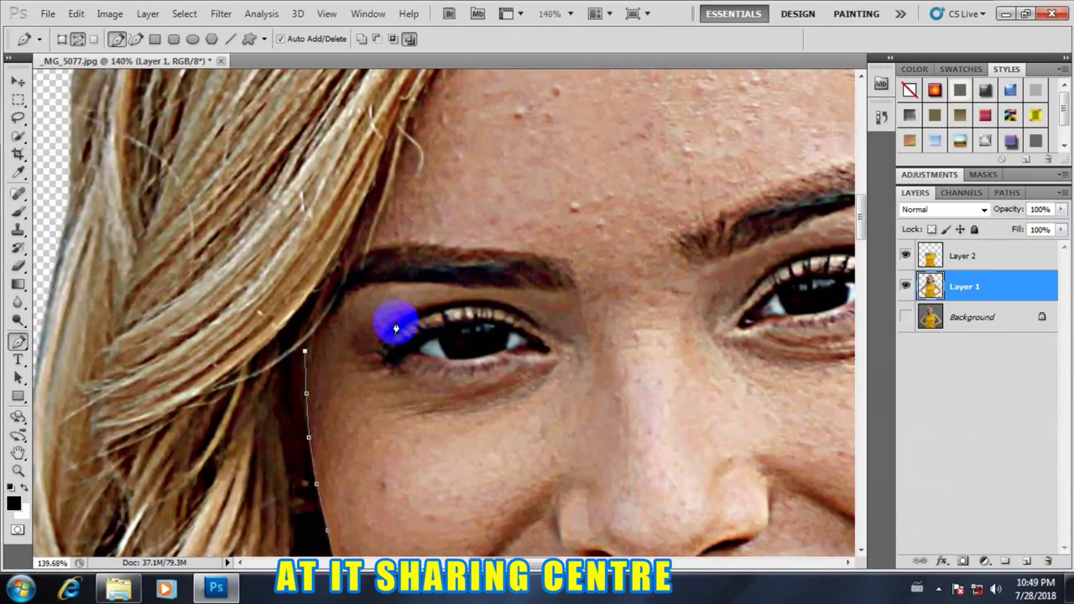
pyautogui.click(307, 327)
pyautogui.click(321, 292)
pyautogui.click(335, 257)
pyautogui.click(366, 203)
pyautogui.click(390, 148)
# Trace the path across the forehead hairline
pyautogui.moveTo(535, 144); pyautogui.dragTo(240, 360)
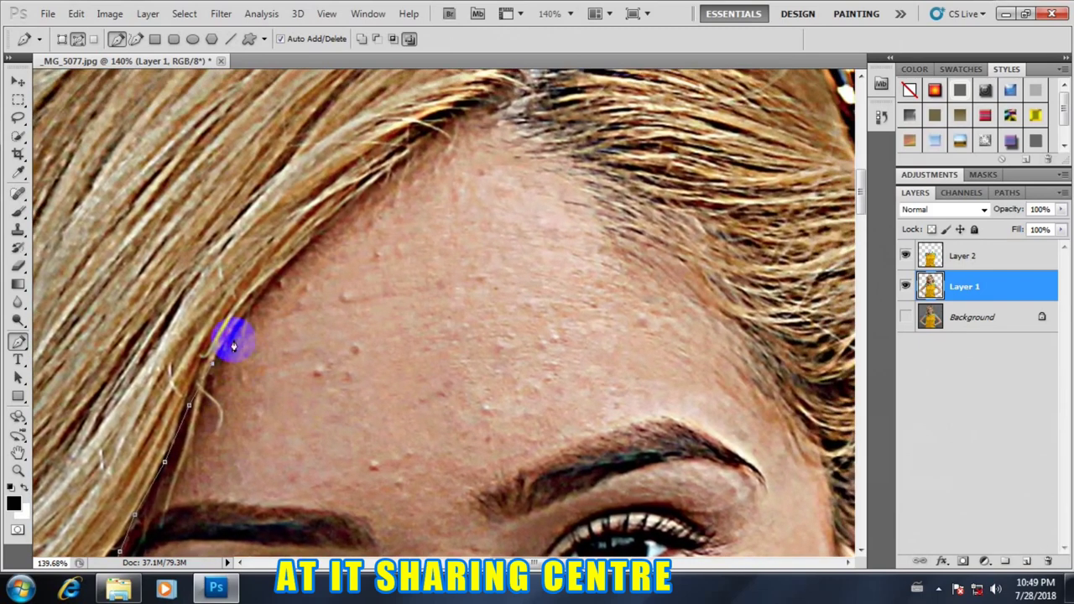
pyautogui.click(234, 324)
pyautogui.click(282, 266)
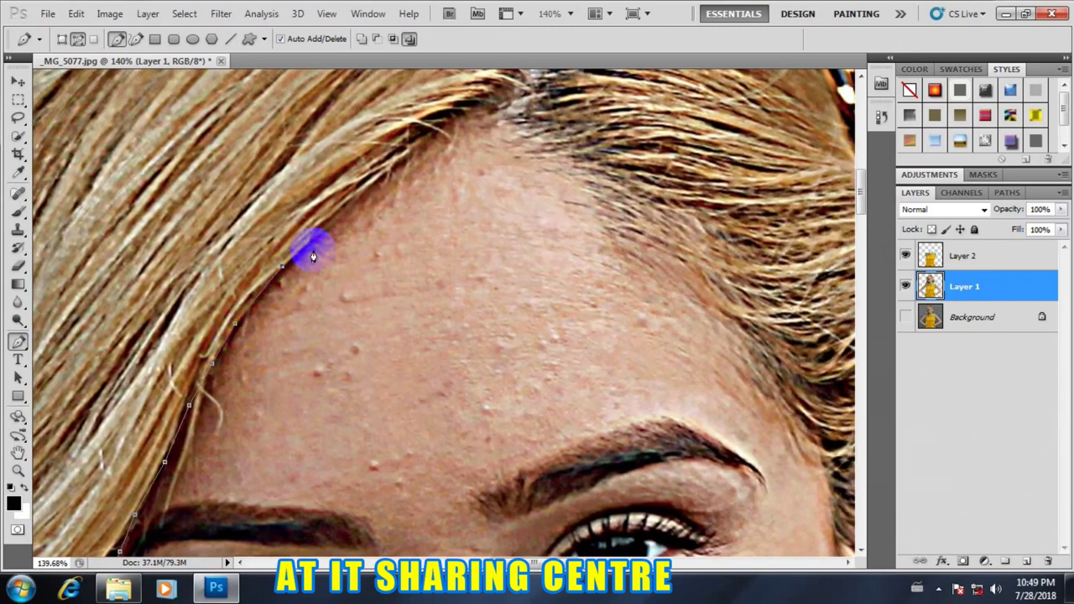
pyautogui.click(359, 196)
pyautogui.click(403, 154)
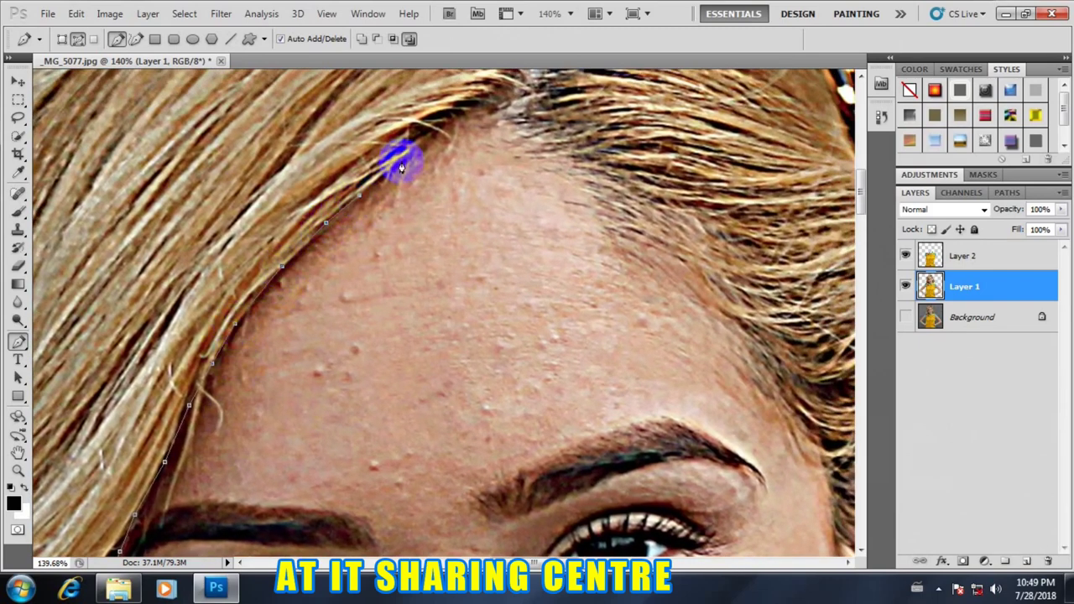
pyautogui.click(435, 132)
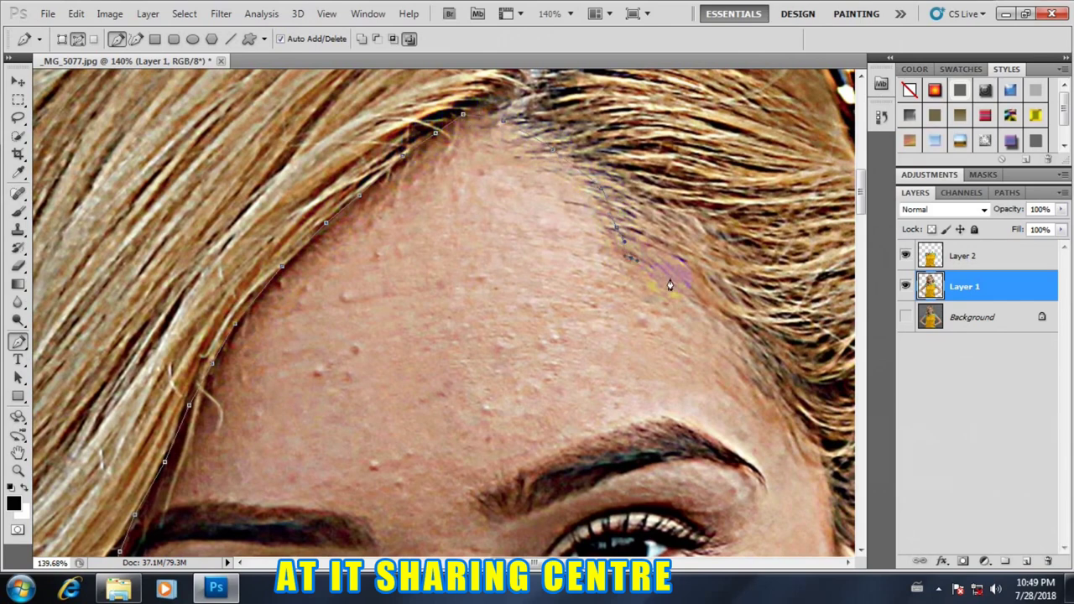
# Turn the path down at the hairline's corner and anchor it beside the right ear
pyautogui.click(743, 340)
pyautogui.moveTo(755, 418); pyautogui.dragTo(543, 234)
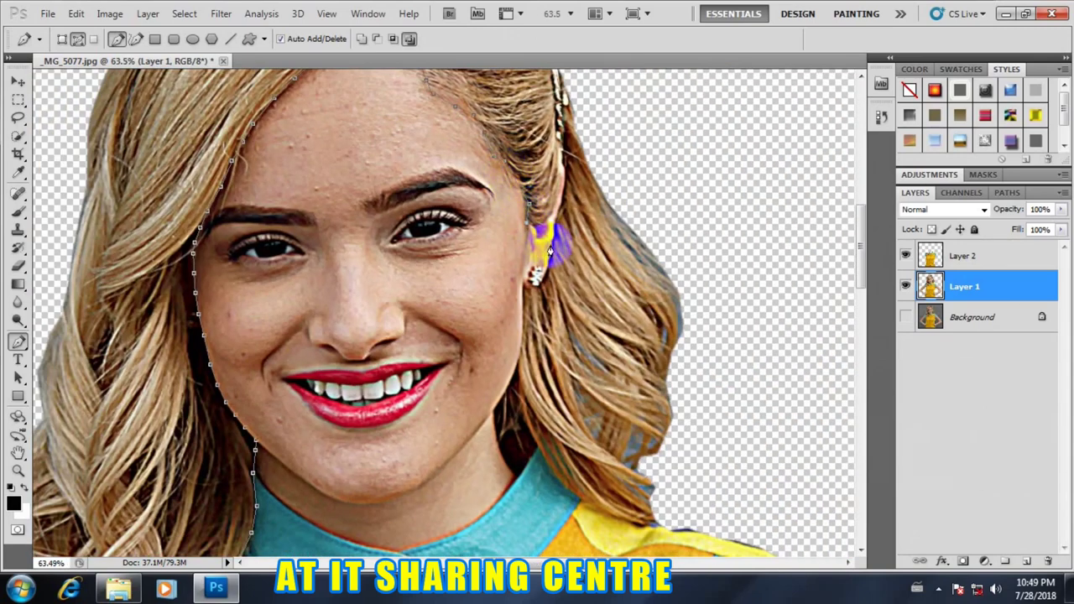
pyautogui.scroll(3, 549, 250)
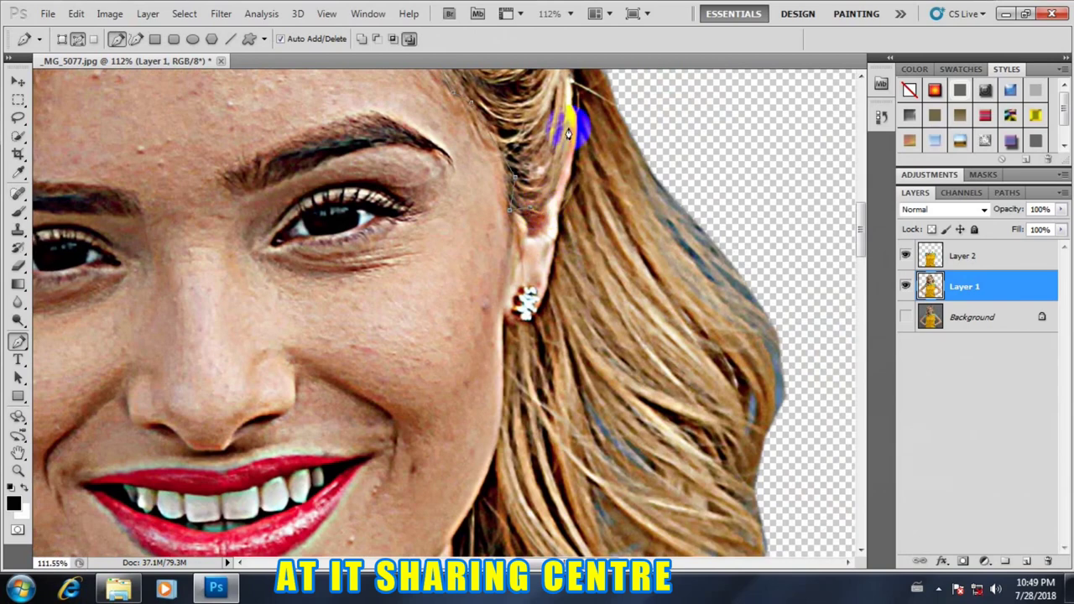
pyautogui.click(523, 211)
pyautogui.moveTo(568, 130); pyautogui.dragTo(587, 235)
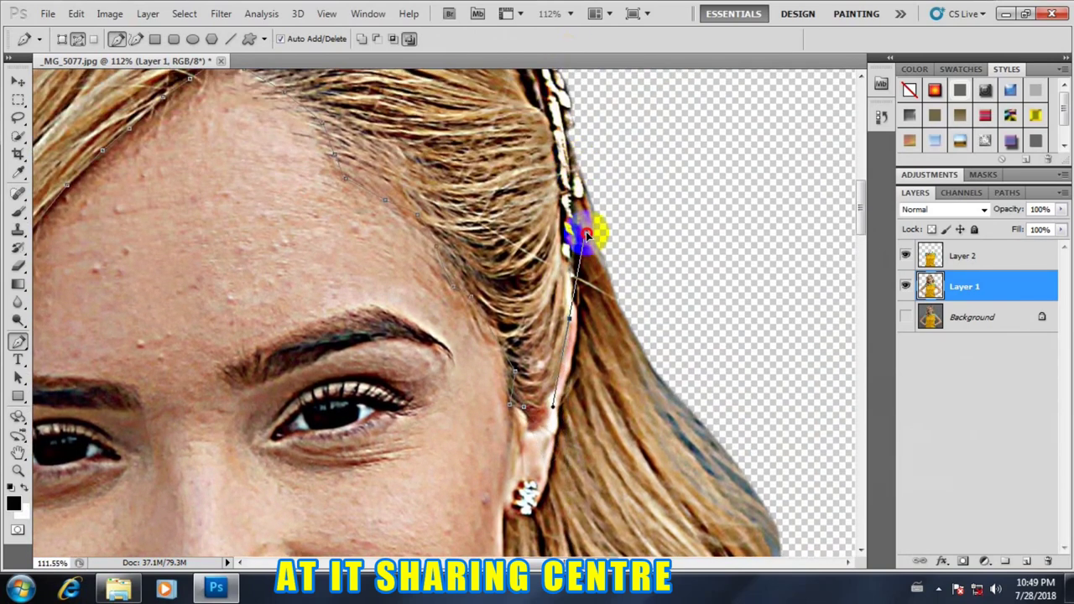
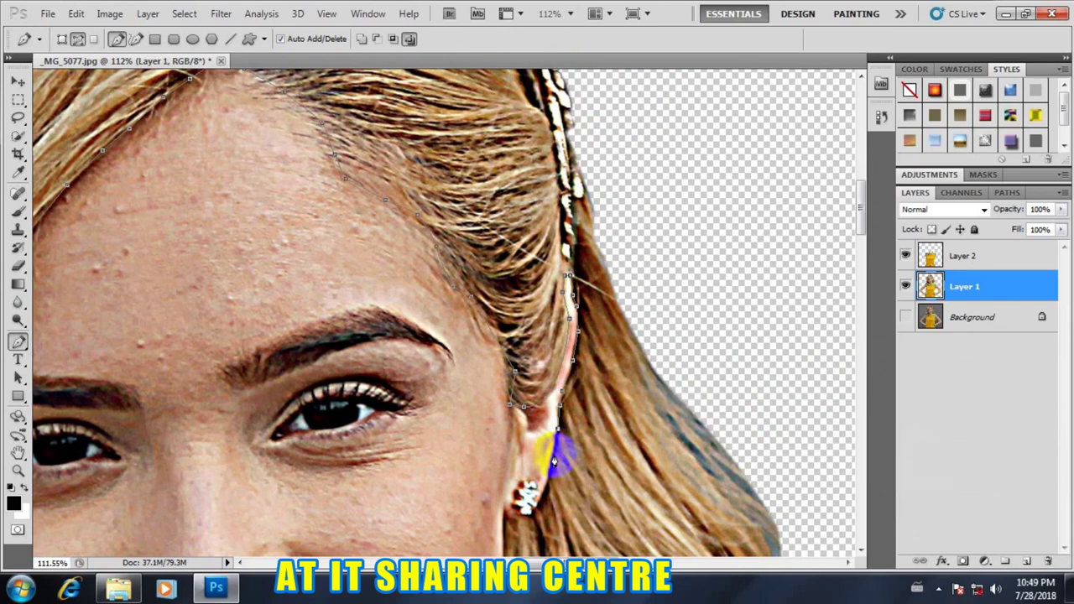
# Extend the pen path to the earring with a curved segment just below it
pyautogui.moveTo(554, 458); pyautogui.dragTo(537, 170)
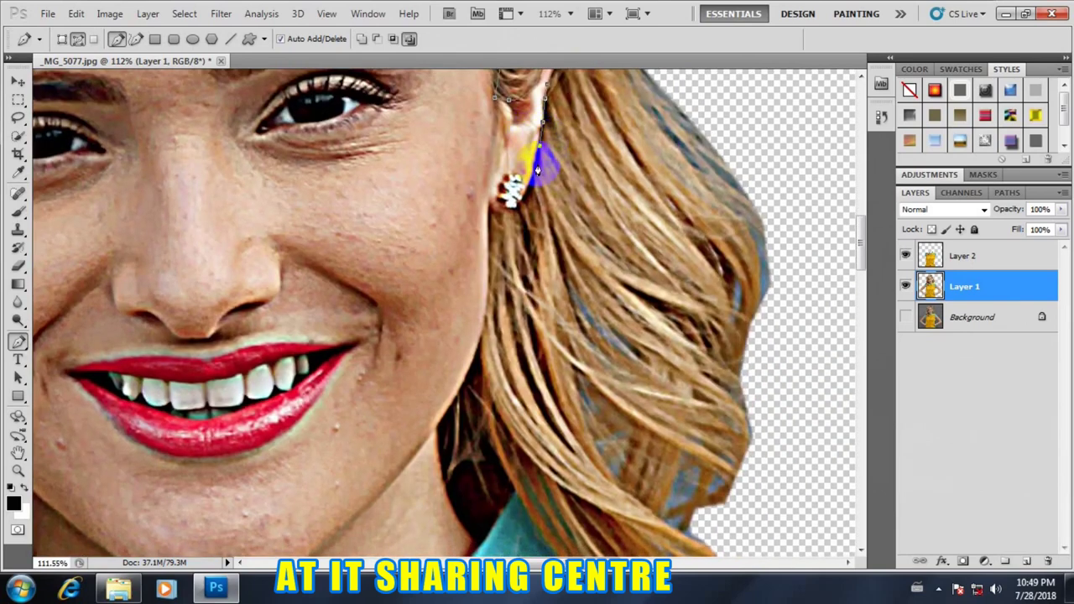
pyautogui.click(526, 192)
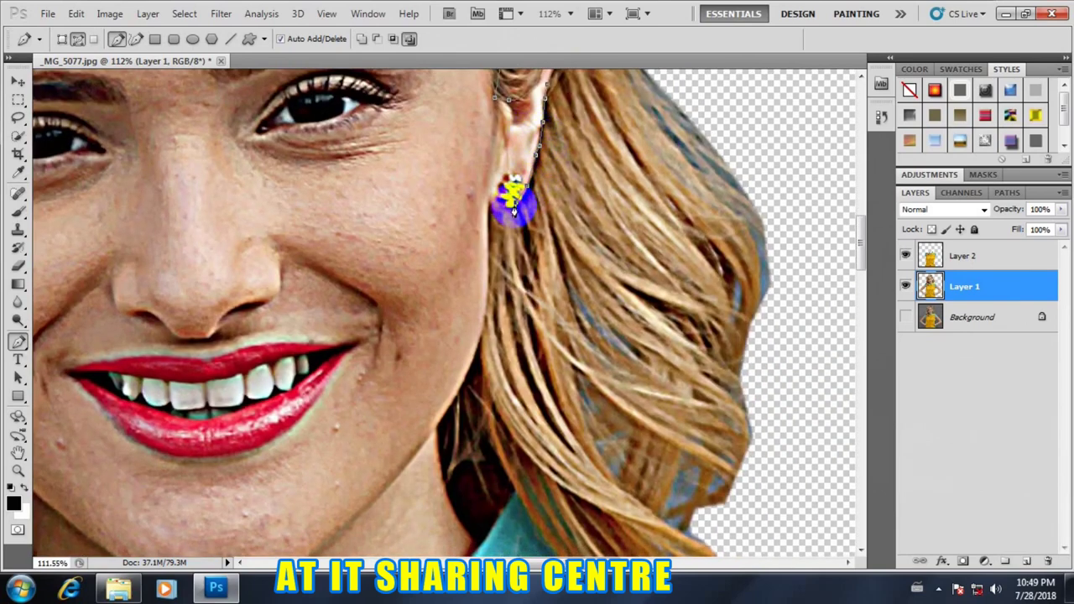
pyautogui.moveTo(518, 218); pyautogui.dragTo(495, 219)
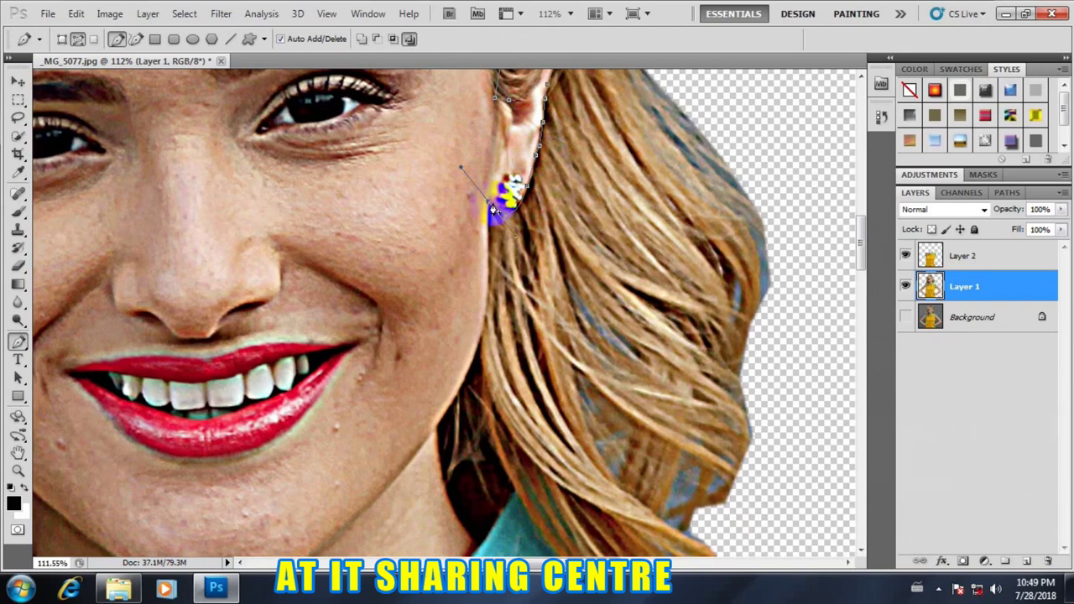
pyautogui.scroll(3, 491, 235)
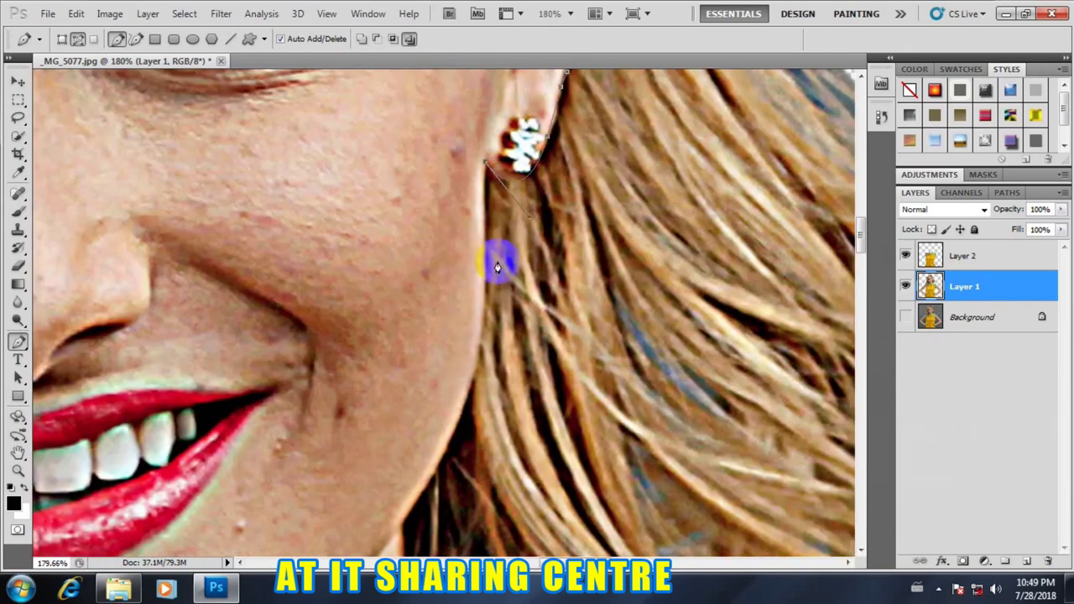
pyautogui.click(484, 194)
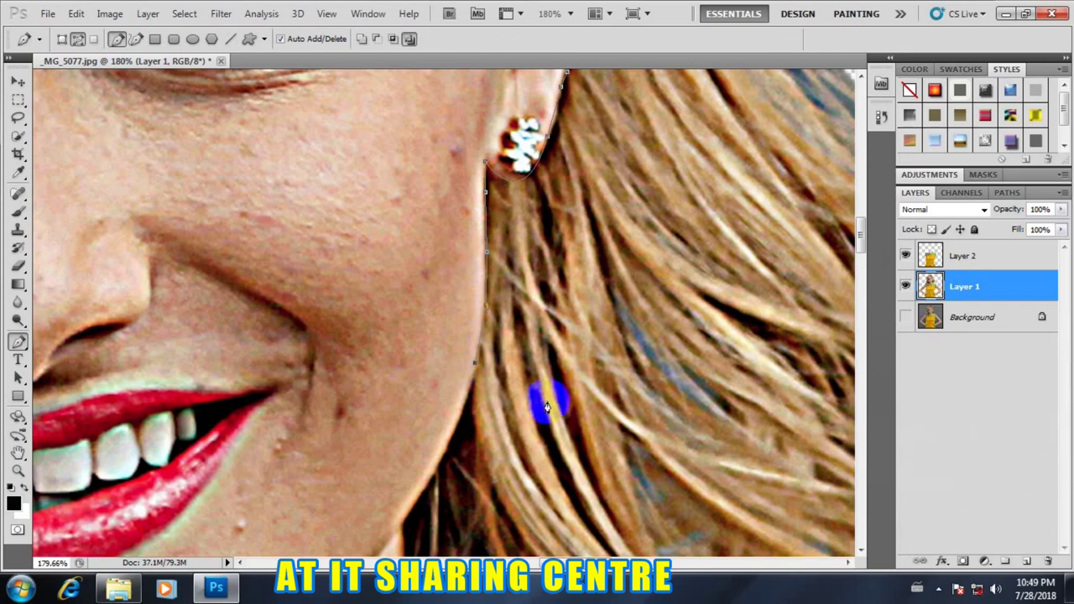
# Continue the pen path down the jawline and neck to the collar
pyautogui.moveTo(547, 395); pyautogui.dragTo(570, 275)
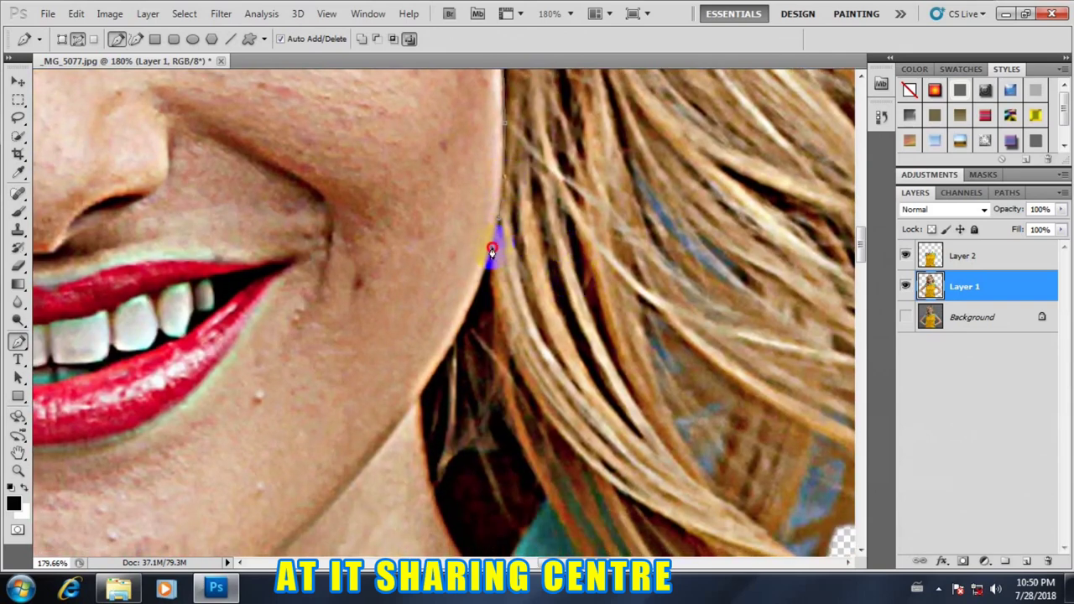
pyautogui.click(480, 284)
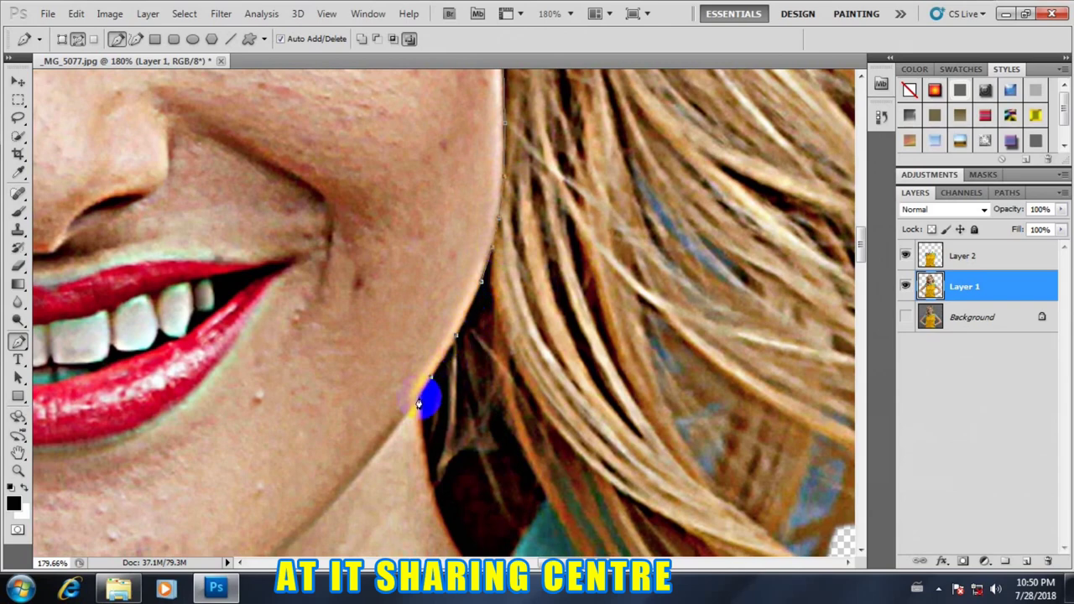
pyautogui.moveTo(498, 378); pyautogui.dragTo(494, 221)
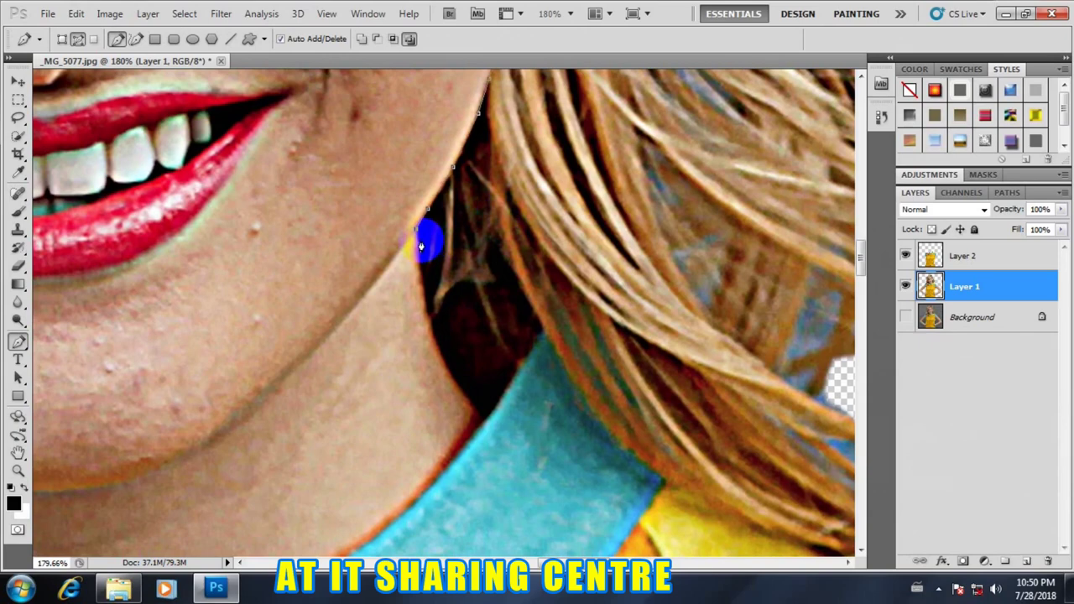
pyautogui.click(423, 290)
pyautogui.click(431, 337)
pyautogui.click(447, 370)
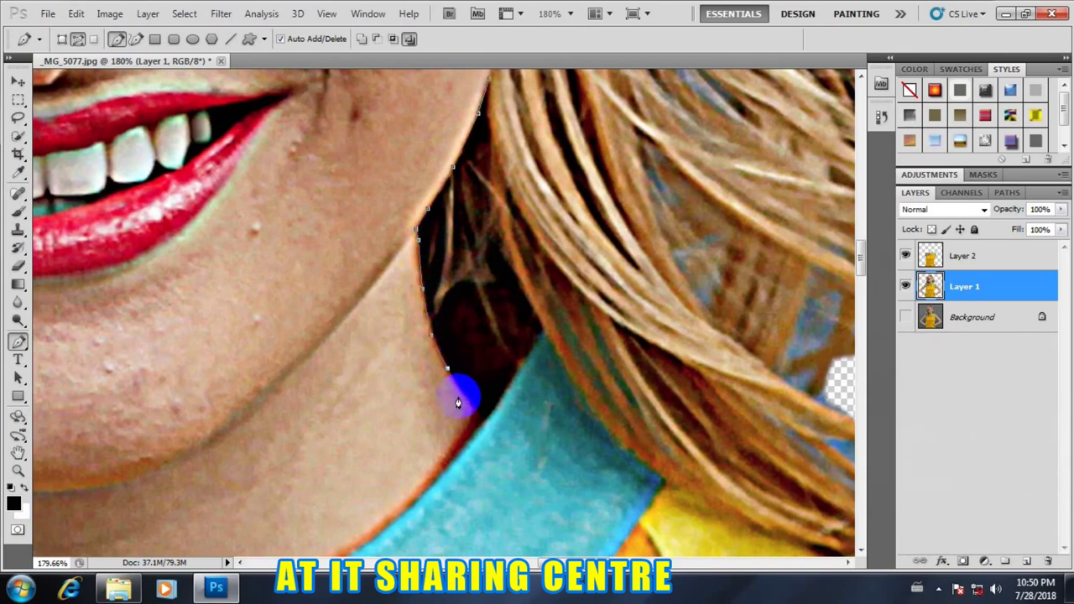
pyautogui.click(506, 387)
# Trace the path along the hair edge and over the shoulder
pyautogui.click(543, 335)
pyautogui.click(578, 387)
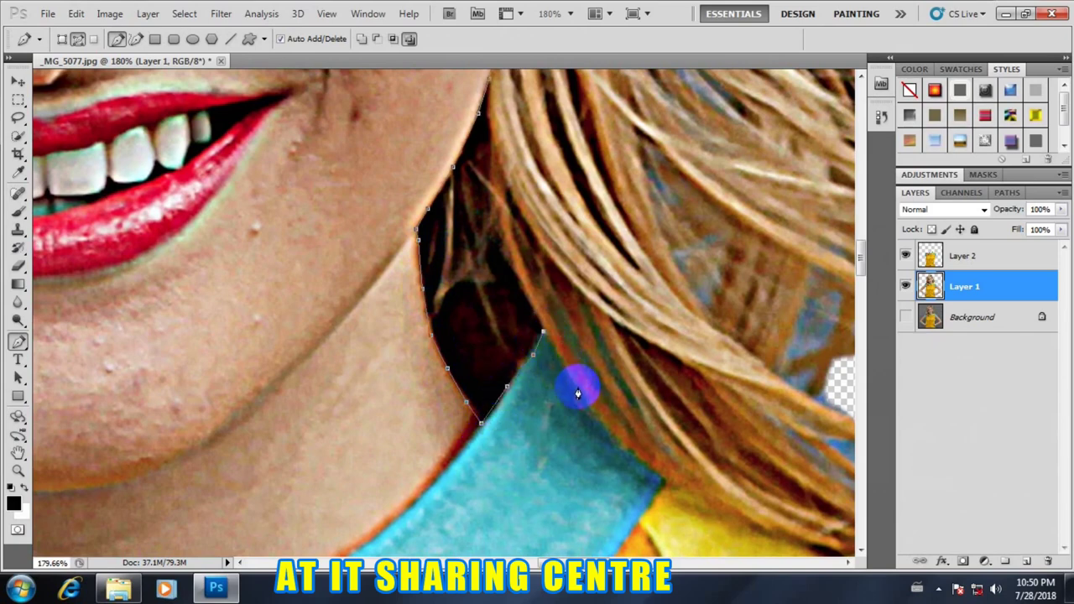
pyautogui.click(621, 441)
pyautogui.scroll(-2, 743, 467)
pyautogui.click(414, 246)
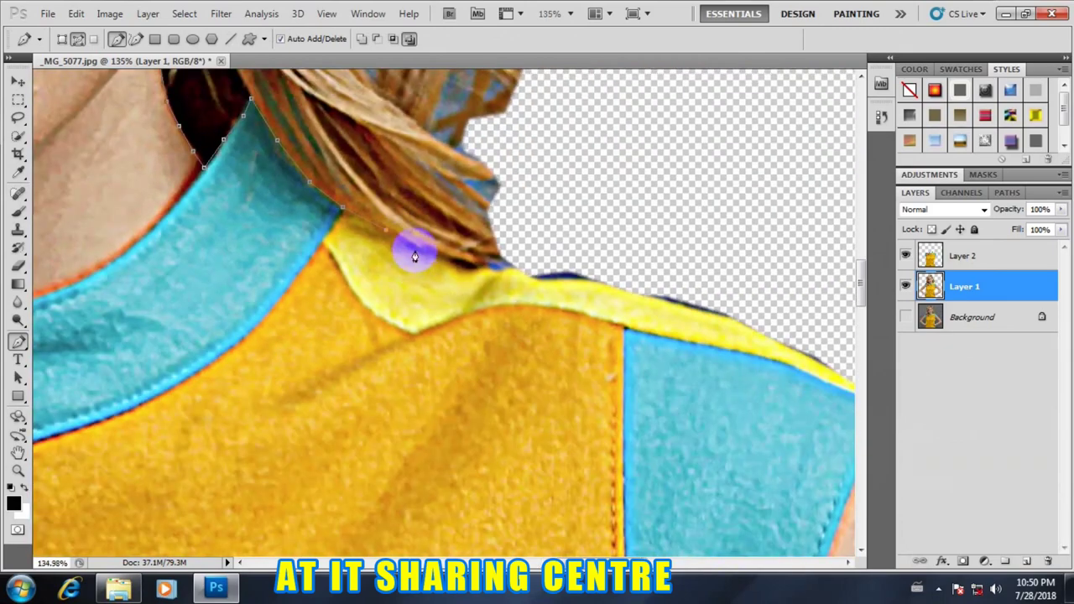
pyautogui.click(462, 264)
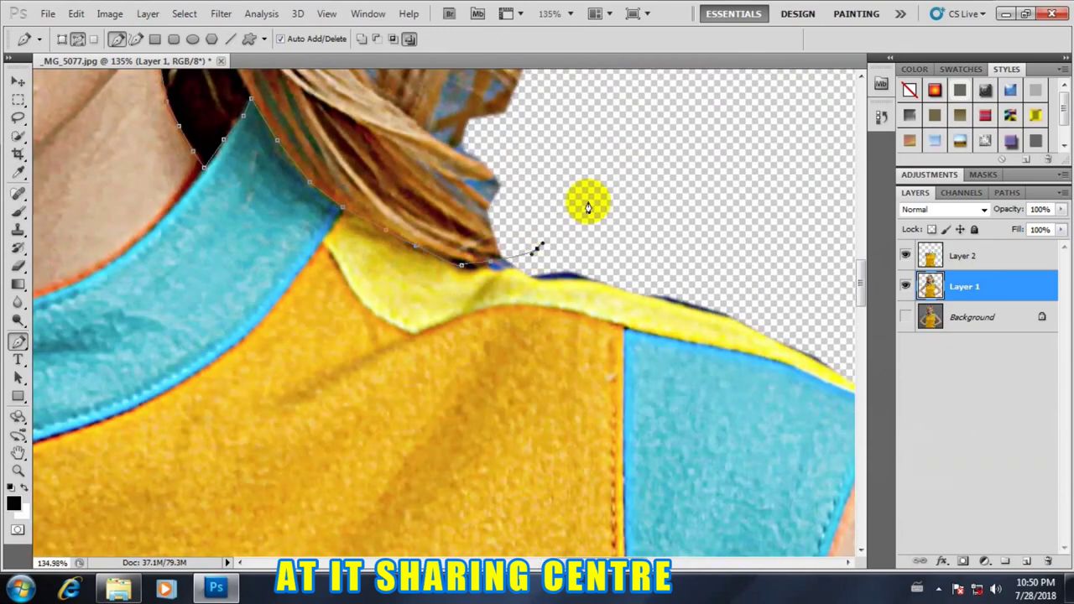
# Loop the path around the upper right, top and left of the hair, then close it
pyautogui.moveTo(612, 131); pyautogui.dragTo(625, 422)
pyautogui.scroll(-9, 625, 422)
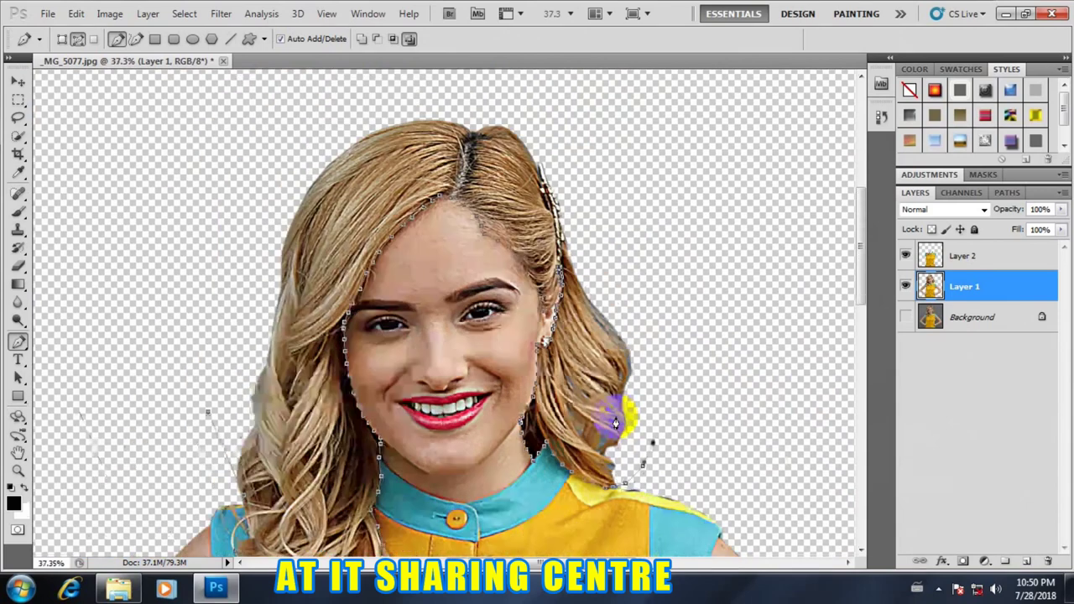
pyautogui.click(725, 257)
pyautogui.click(665, 179)
pyautogui.moveTo(566, 104); pyautogui.dragTo(540, 99)
pyautogui.click(449, 85)
pyautogui.click(311, 114)
pyautogui.click(204, 215)
pyautogui.click(189, 296)
pyautogui.moveTo(201, 327); pyautogui.dragTo(223, 401)
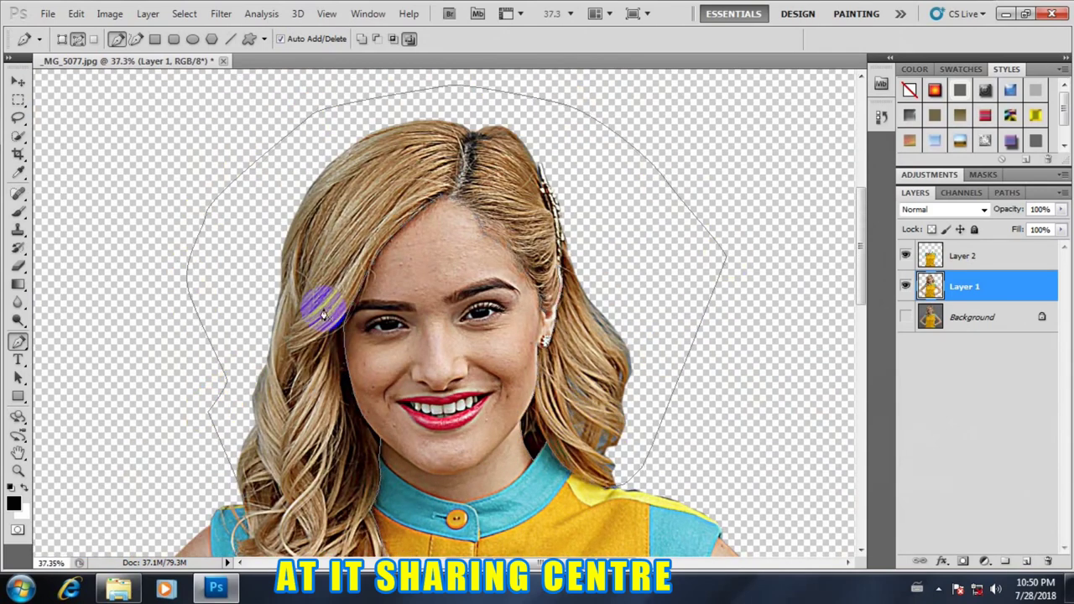
# Make a 3-pixel feathered selection from the path and copy it to new Layer 3
pyautogui.rightClick(413, 198)
pyautogui.click(443, 282)
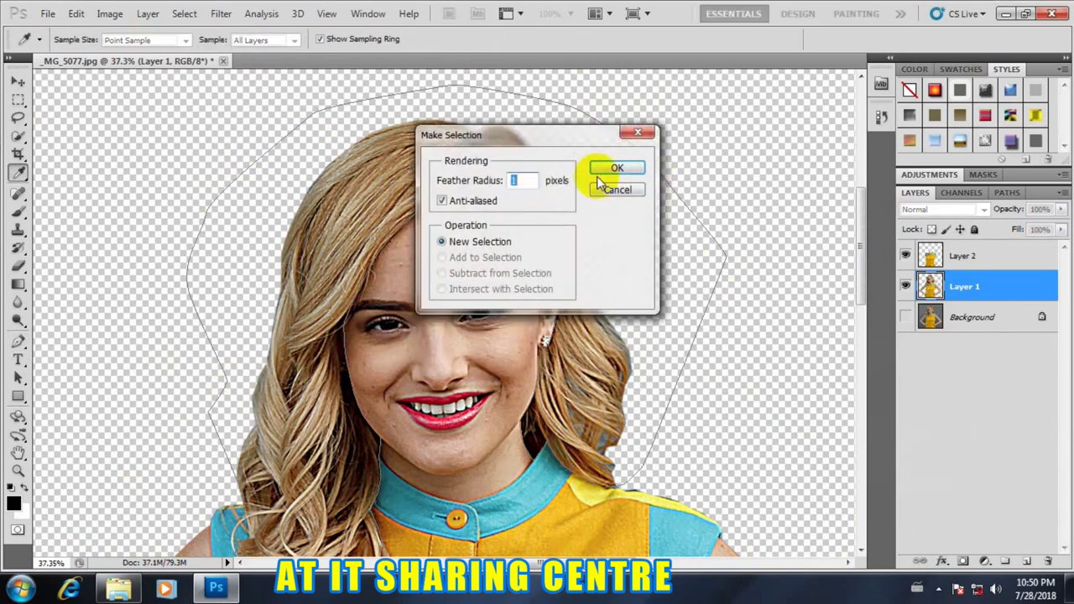
pyautogui.write('0')
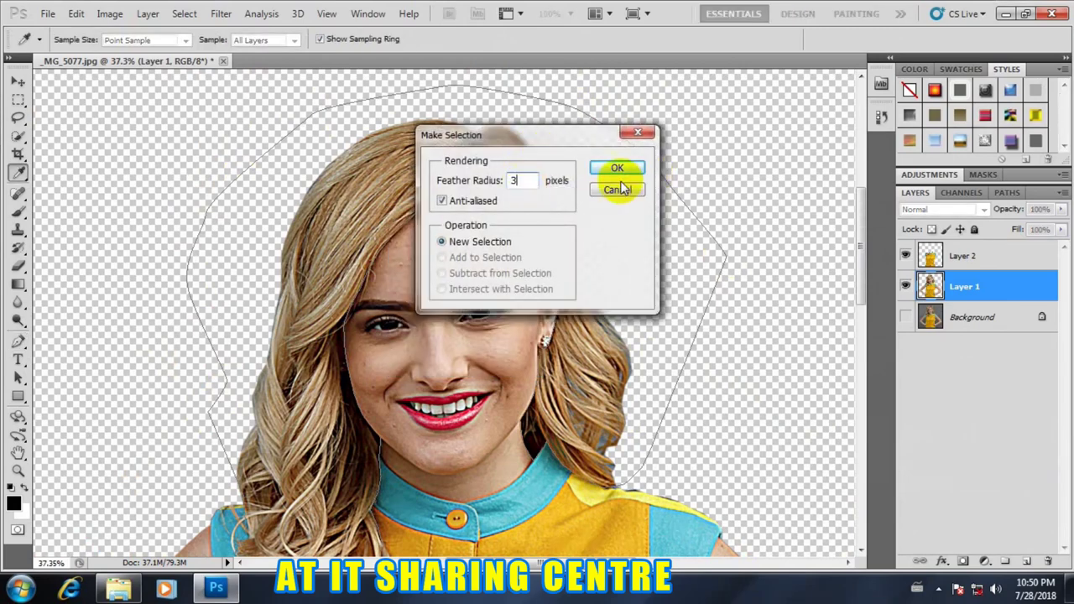
pyautogui.click(616, 167)
pyautogui.scroll(-2, 495, 233)
pyautogui.scroll(-2, 494, 233)
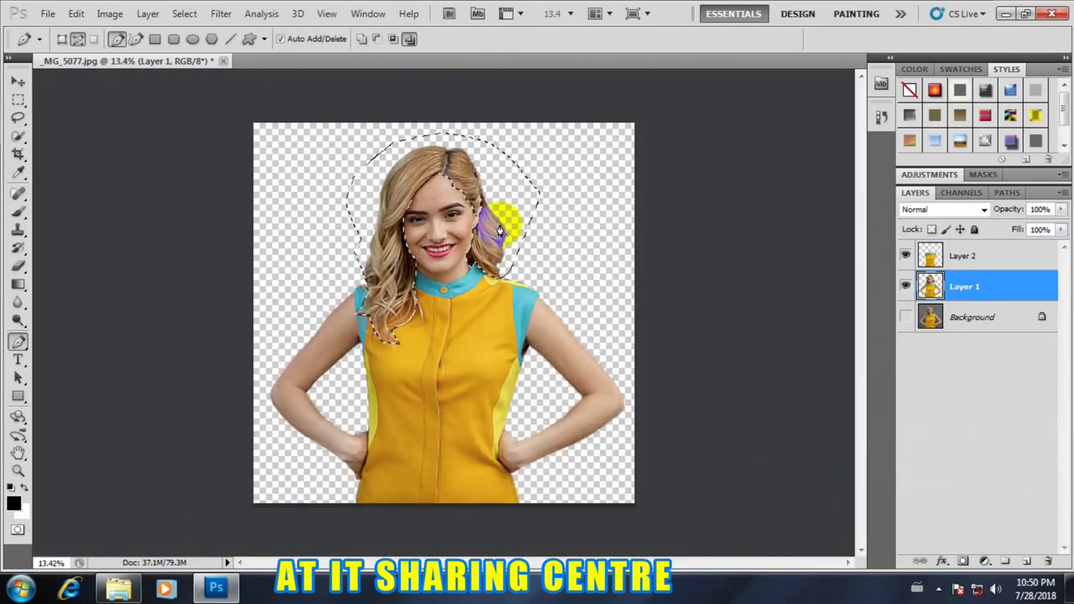
pyautogui.hotkey('ctrl', 'j')
pyautogui.scroll(-2, 414, 265)
pyautogui.scroll(2, 414, 265)
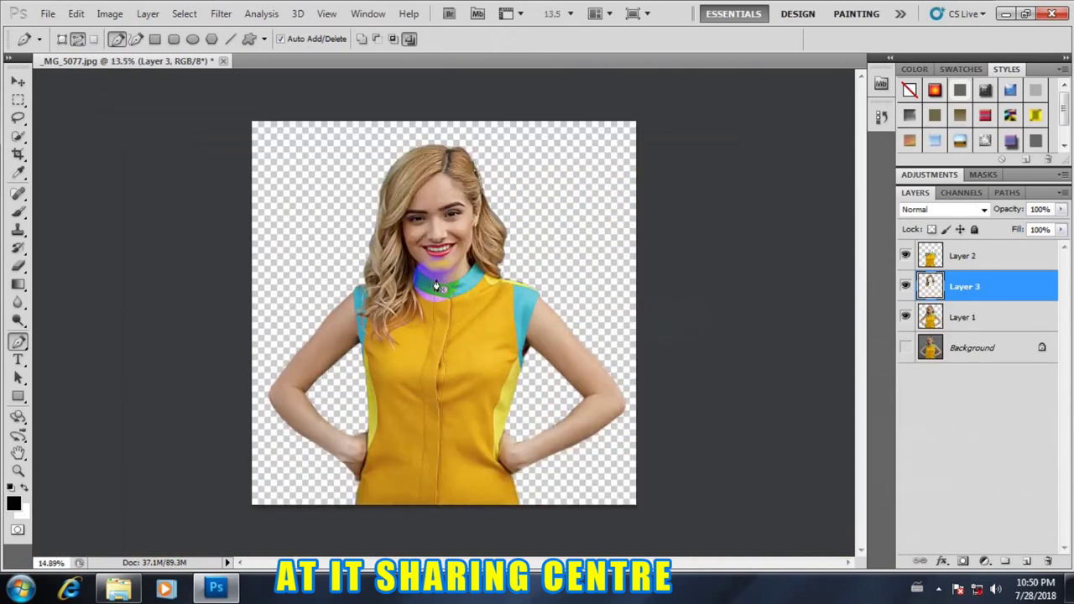
# Toggle Layer 1 and Layer 3 visibility to check the hair-only copy
pyautogui.click(905, 317)
pyautogui.scroll(-1, 472, 256)
pyautogui.scroll(-1, 383, 251)
pyautogui.scroll(2, 450, 391)
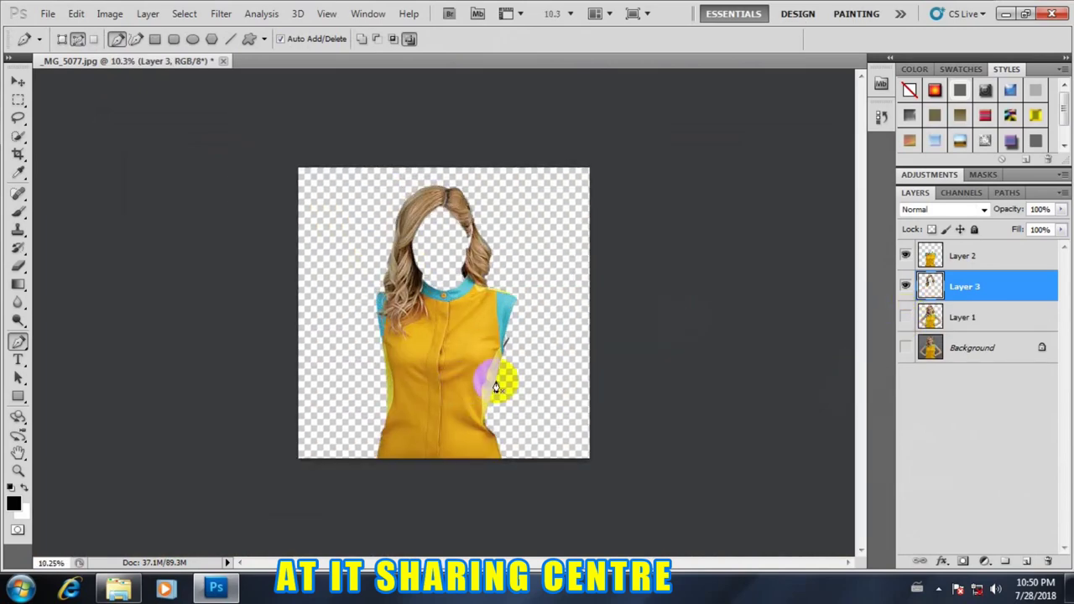
pyautogui.click(964, 317)
pyautogui.scroll(-1, 400, 302)
pyautogui.scroll(2, 401, 302)
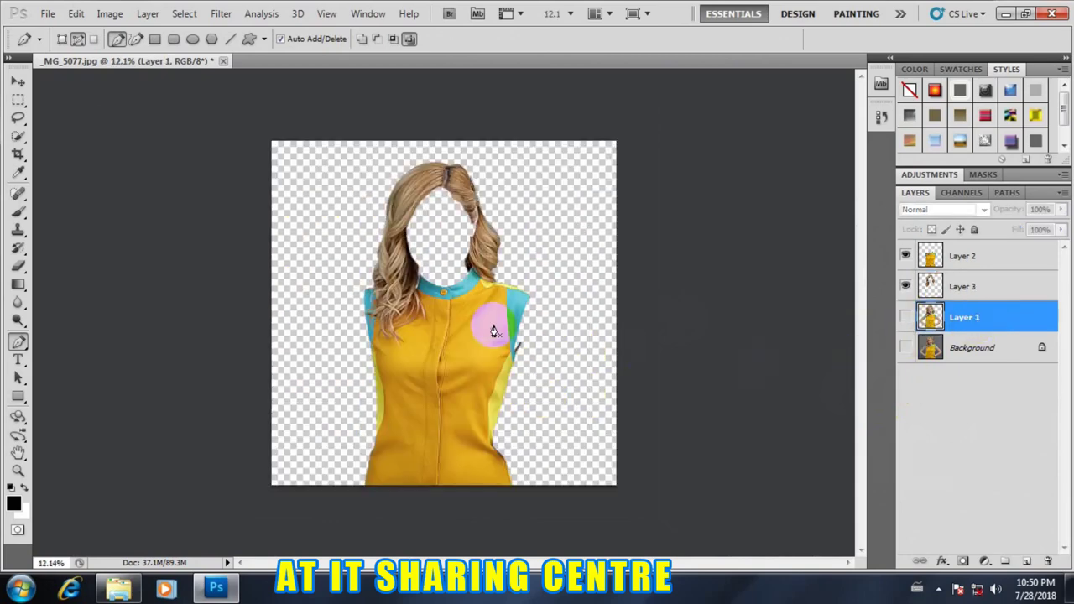
pyautogui.scroll(1, 479, 311)
pyautogui.scroll(-1, 492, 324)
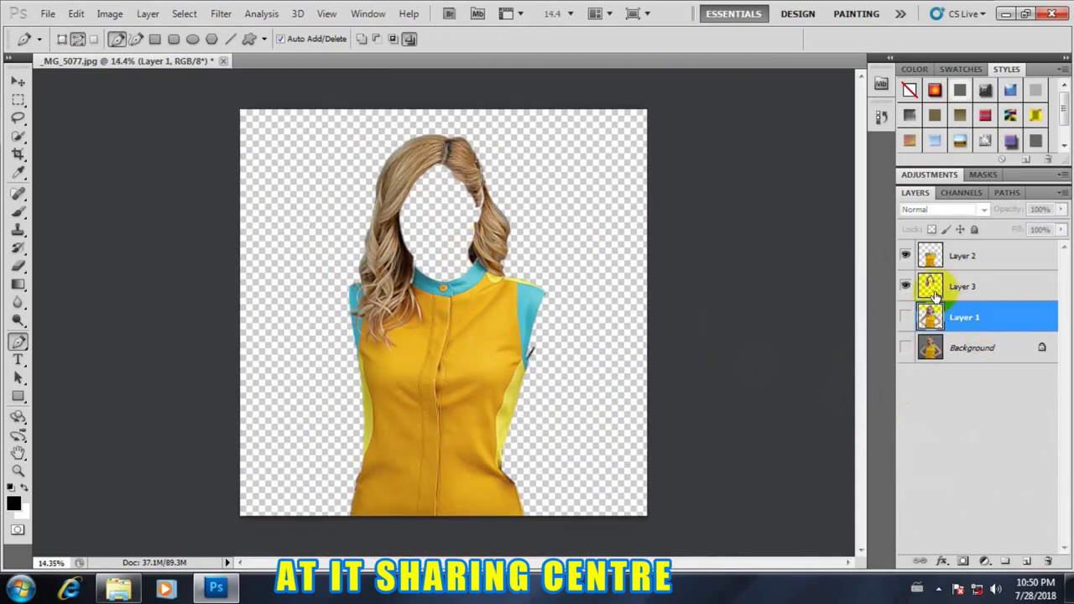
pyautogui.click(904, 286)
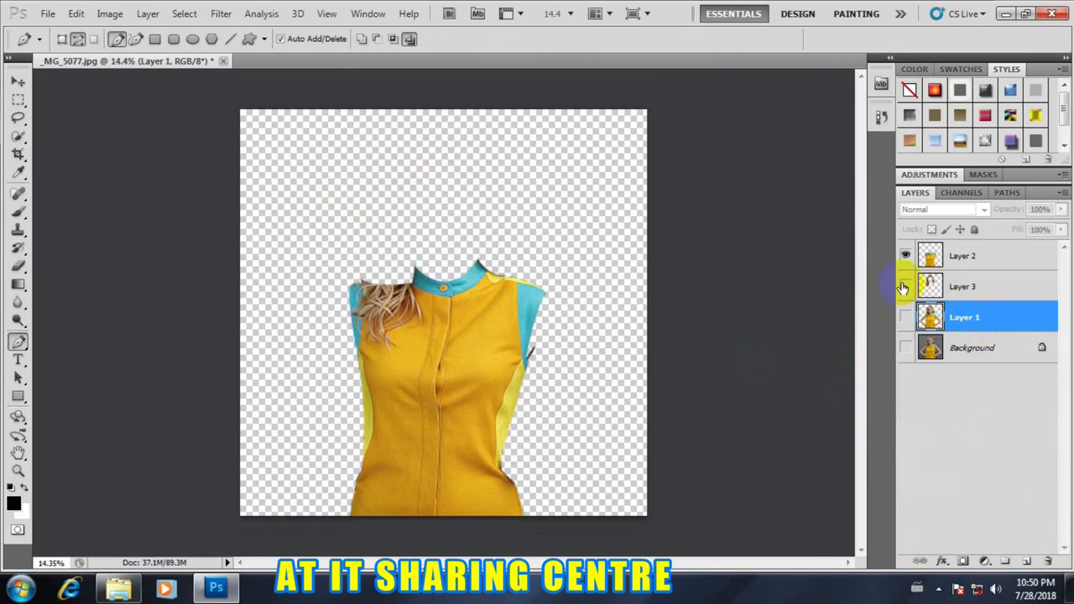
pyautogui.click(903, 286)
# Stack Layer 3 above Layer 2, compare the layers, and make Layer 1 visible again
pyautogui.click(906, 256)
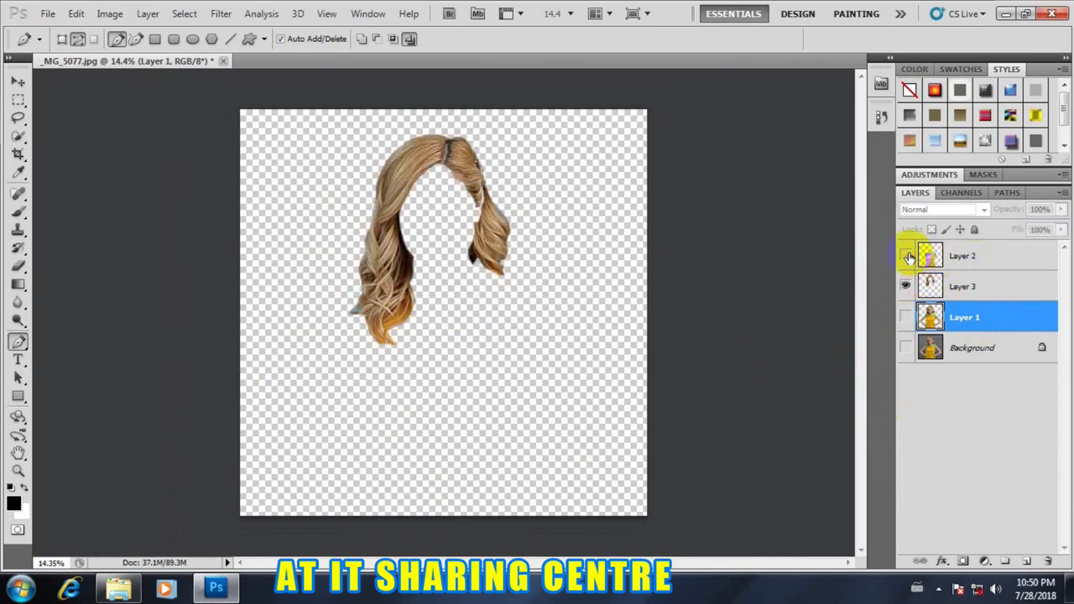
pyautogui.moveTo(990, 256); pyautogui.dragTo(985, 302)
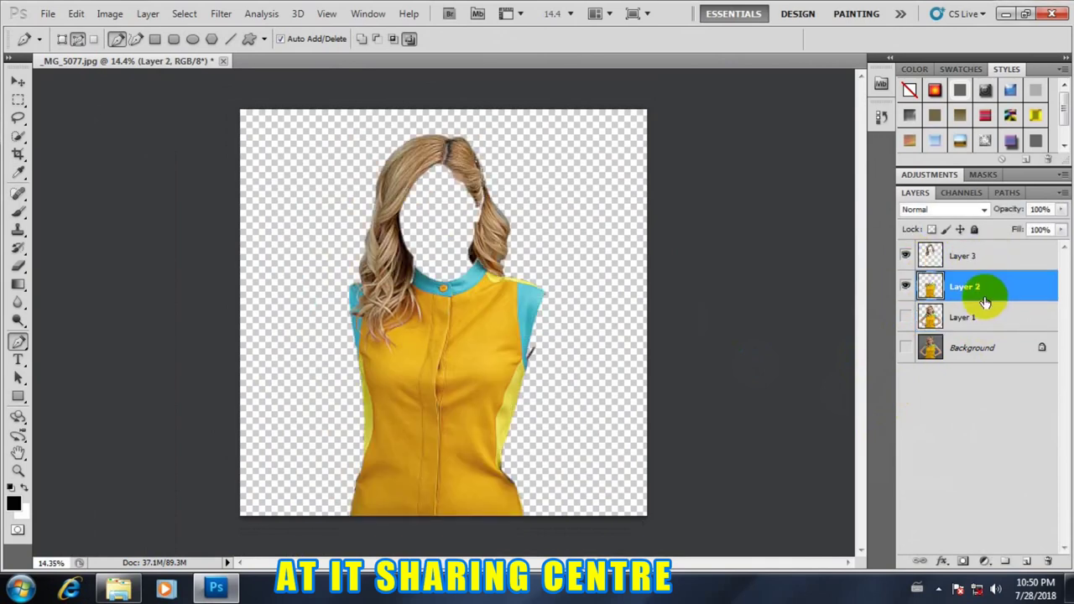
pyautogui.click(927, 257)
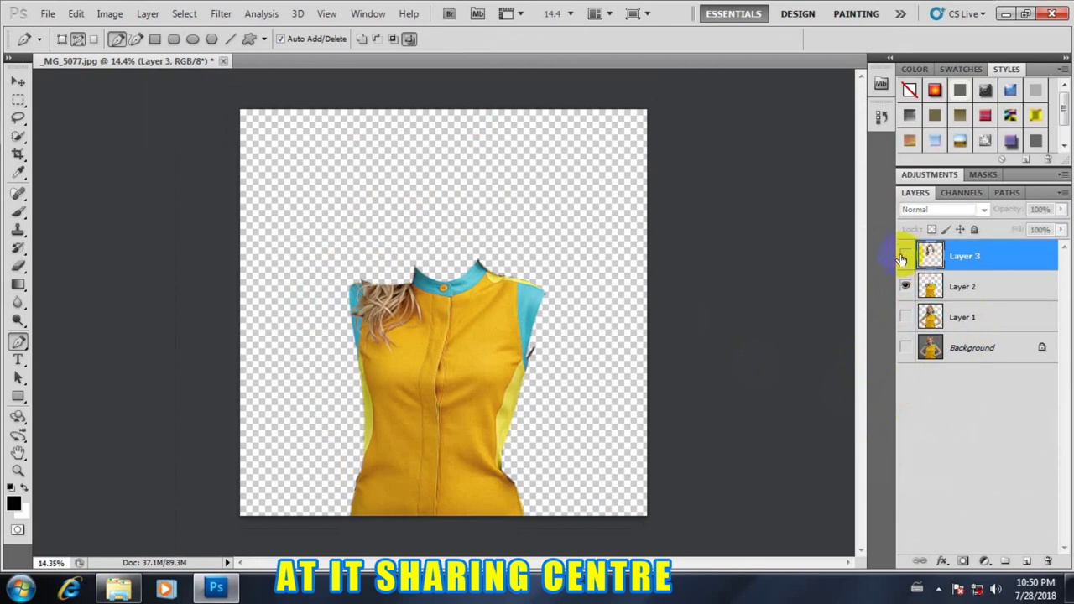
pyautogui.click(905, 255)
pyautogui.click(905, 286)
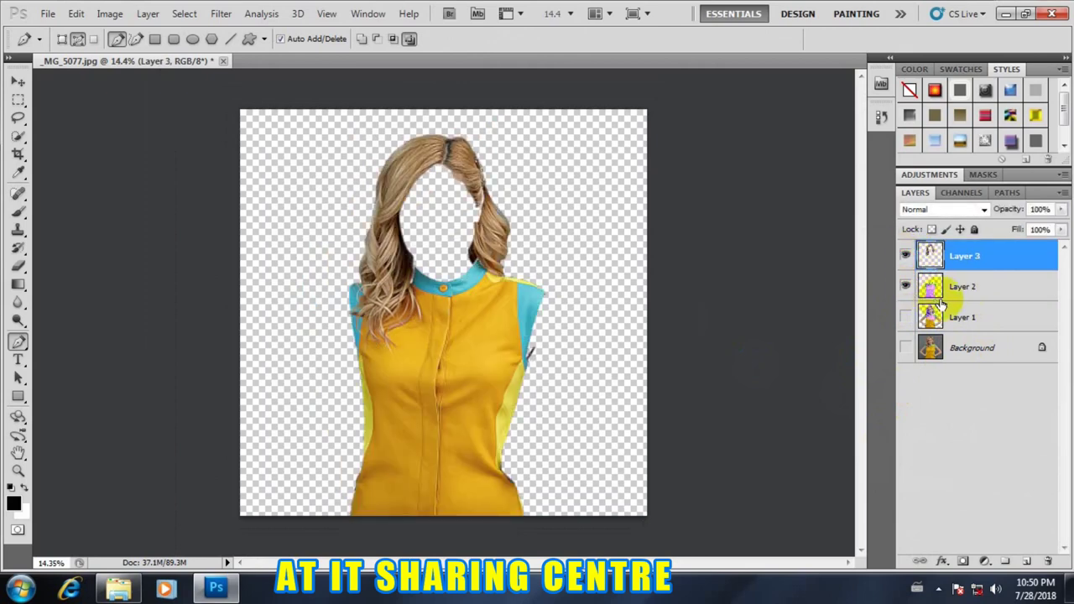
pyautogui.click(936, 325)
pyautogui.click(905, 317)
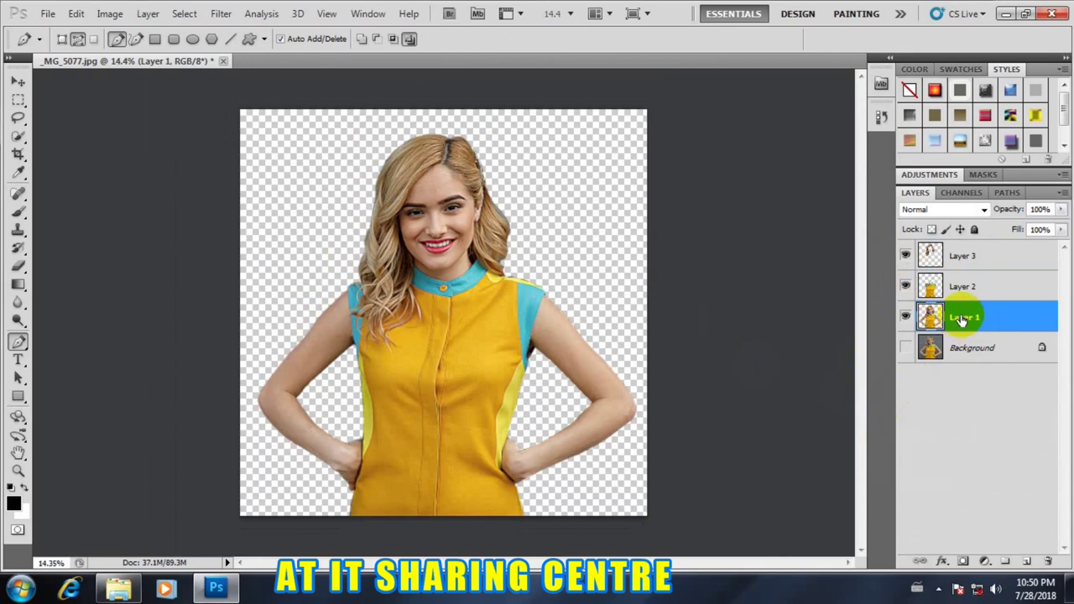
pyautogui.scroll(-2, 463, 312)
pyautogui.scroll(2, 463, 312)
pyautogui.scroll(1, 466, 298)
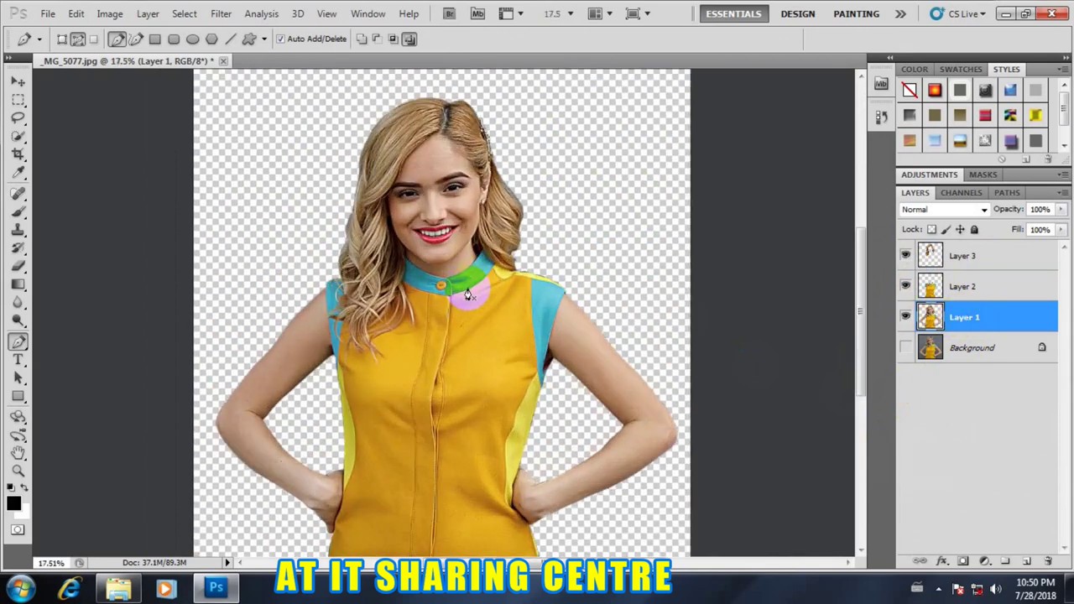
# Show the Background layer and toggle Layer 1 on and off to compare the arms
pyautogui.click(905, 347)
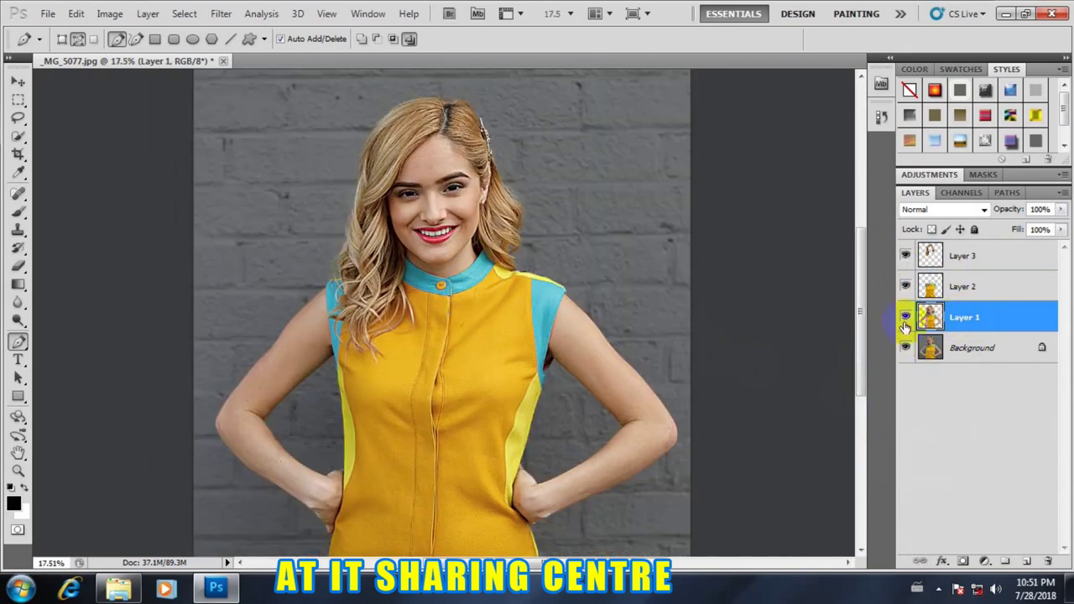
pyautogui.click(904, 317)
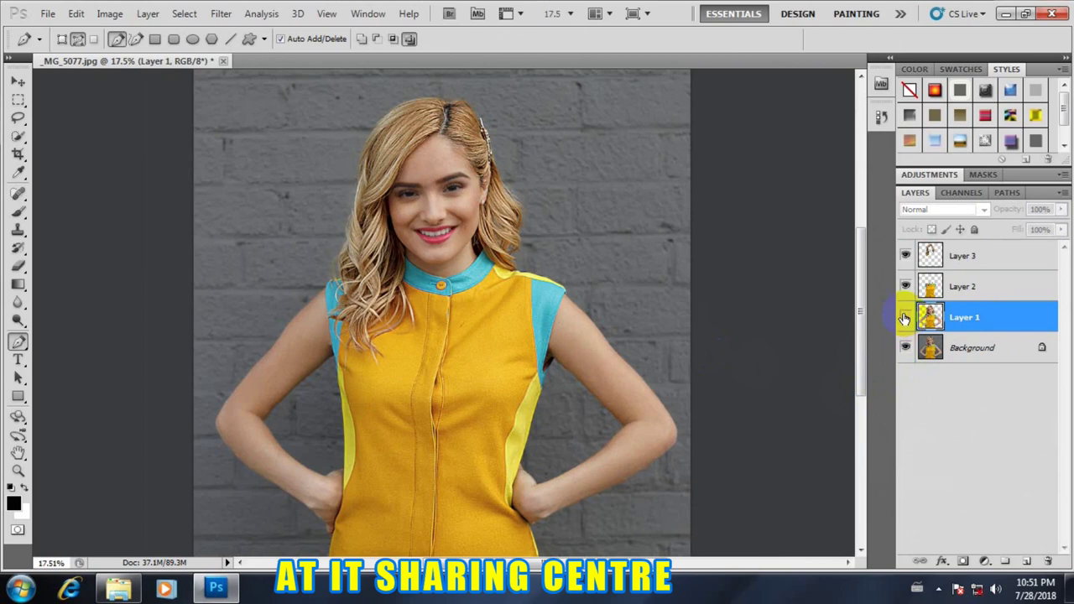
pyautogui.click(904, 317)
pyautogui.click(904, 317)
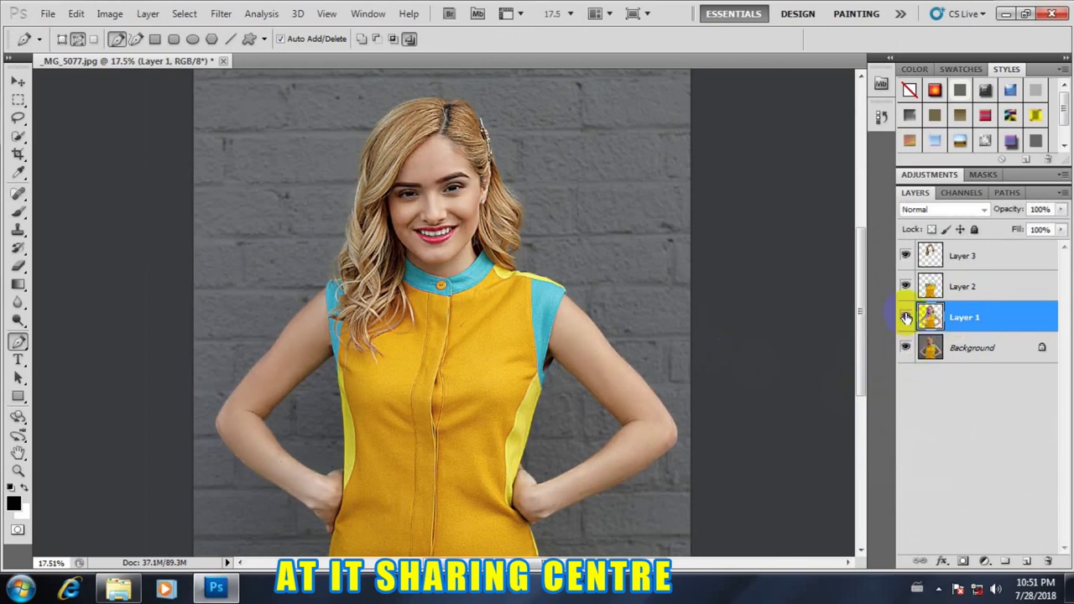
pyautogui.click(905, 317)
pyautogui.click(905, 317)
pyautogui.click(905, 317)
# Hide the original Background photo layer and make it the active layer
pyautogui.click(905, 317)
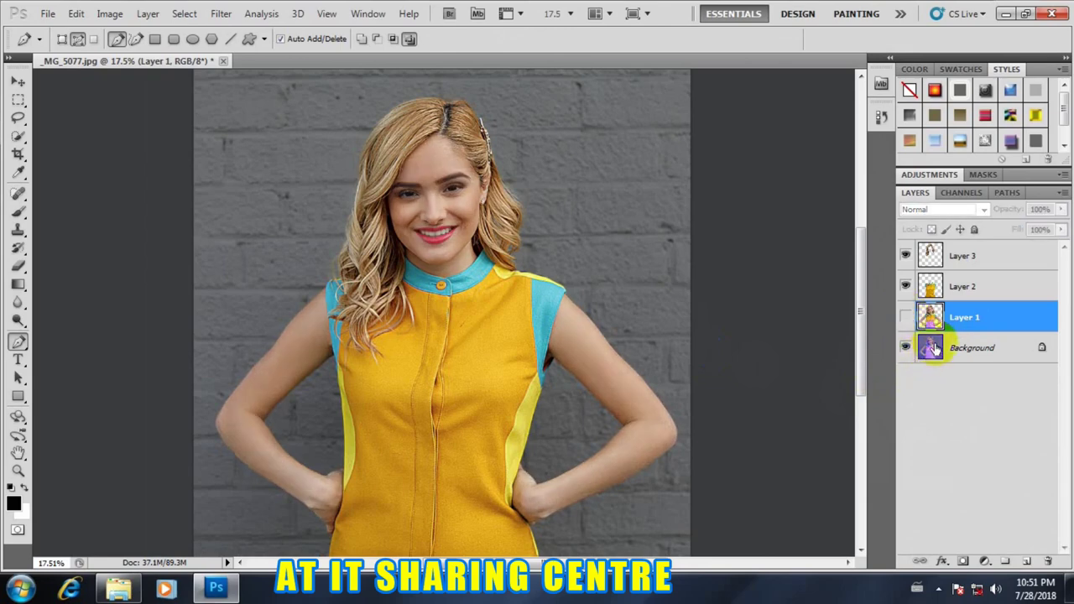
pyautogui.click(906, 347)
pyautogui.click(905, 317)
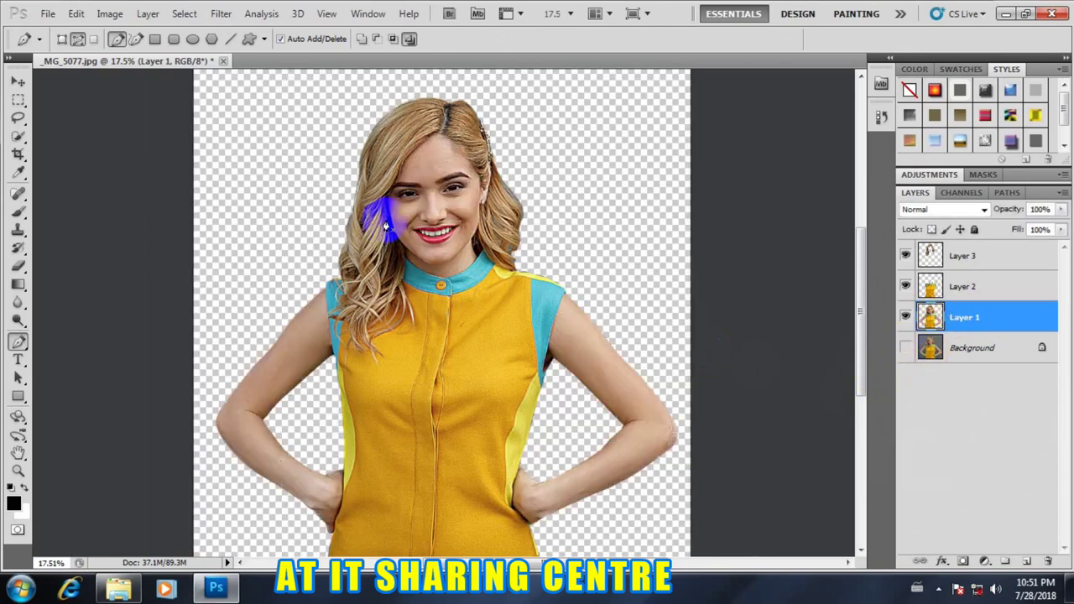
pyautogui.scroll(-3, 377, 227)
pyautogui.scroll(2, 430, 254)
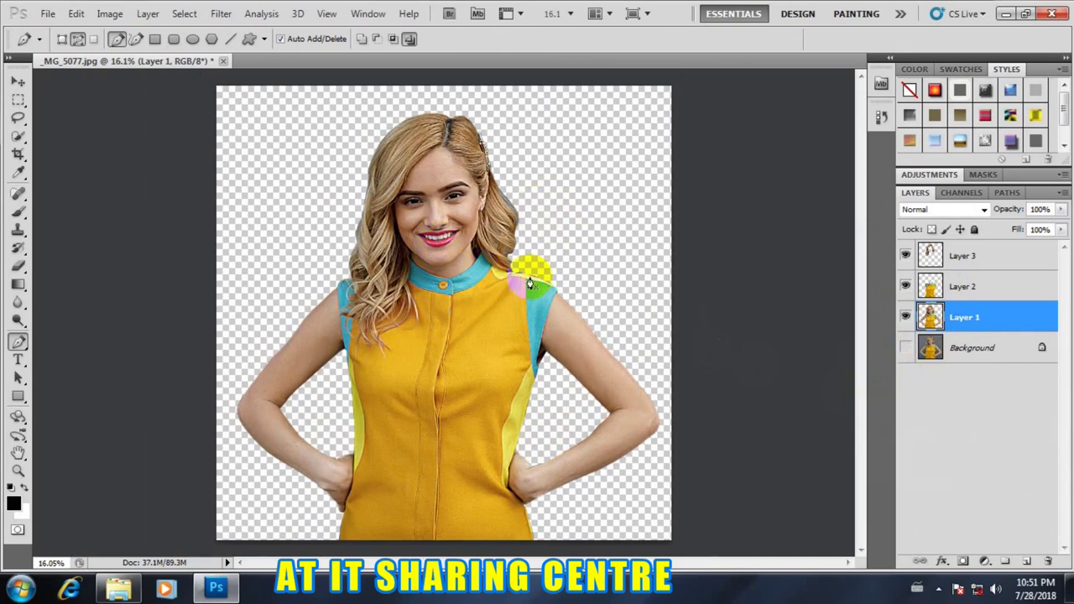
pyautogui.click(964, 351)
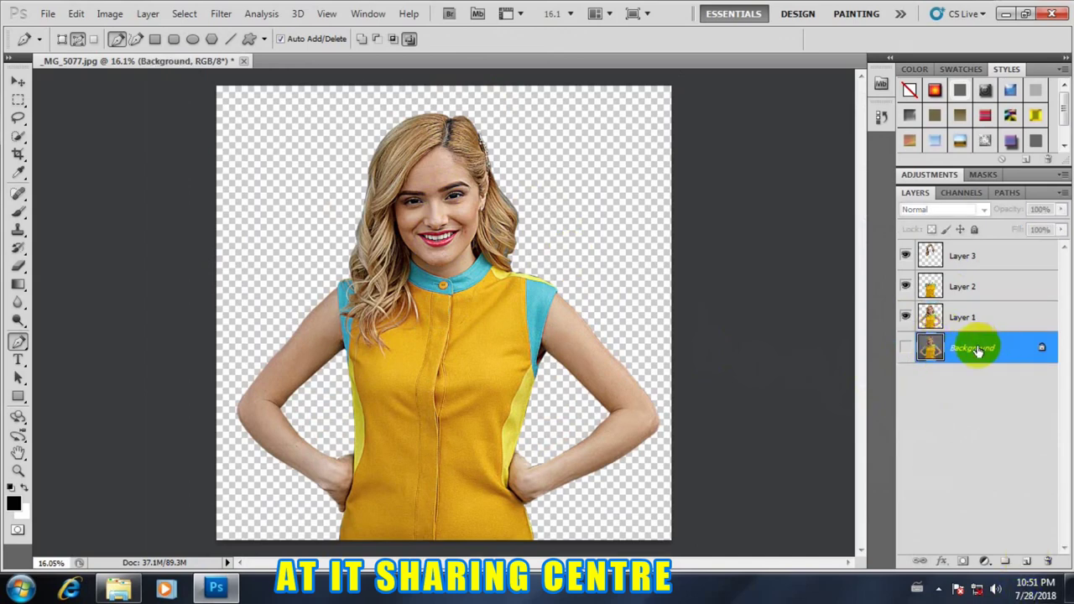
pyautogui.click(221, 14)
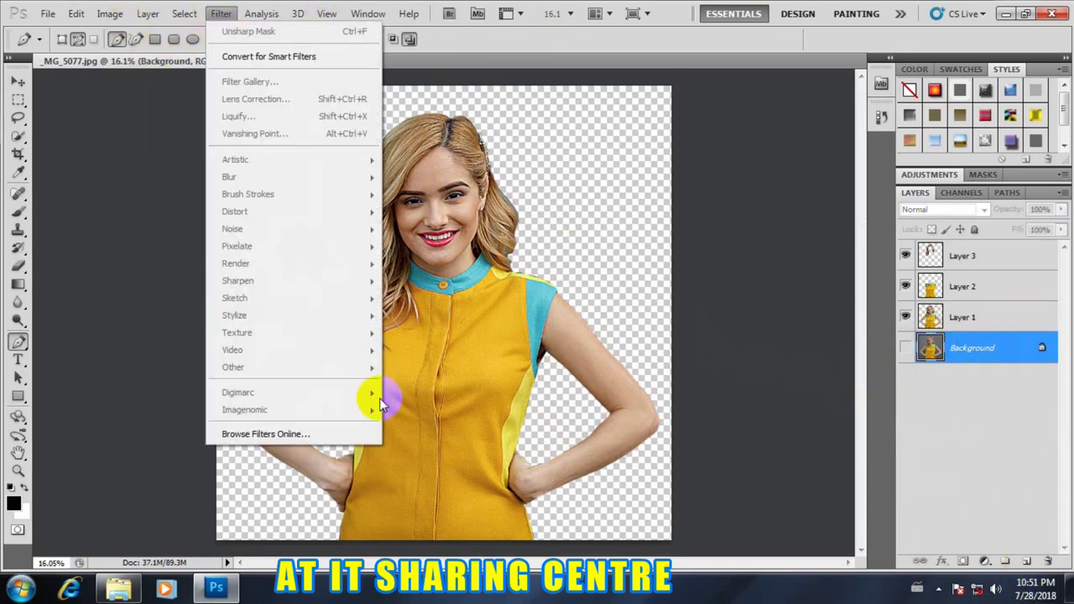
# Add a solid-colour fill layer in dark maroon 1c0202 behind the woman
pyautogui.click(148, 13)
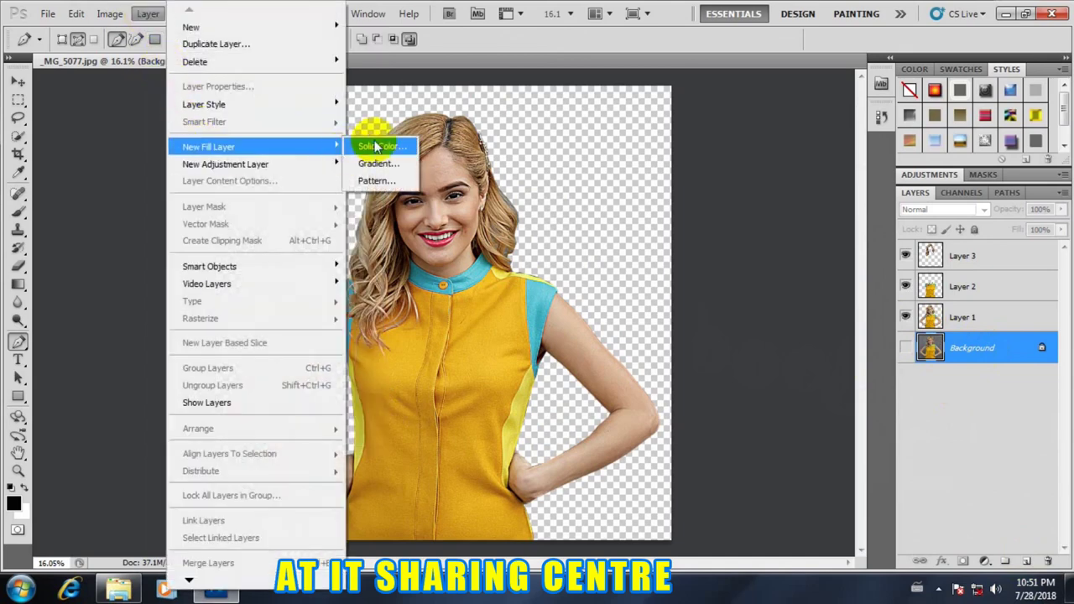
pyautogui.moveTo(208, 147)
pyautogui.click(374, 144)
pyautogui.click(660, 183)
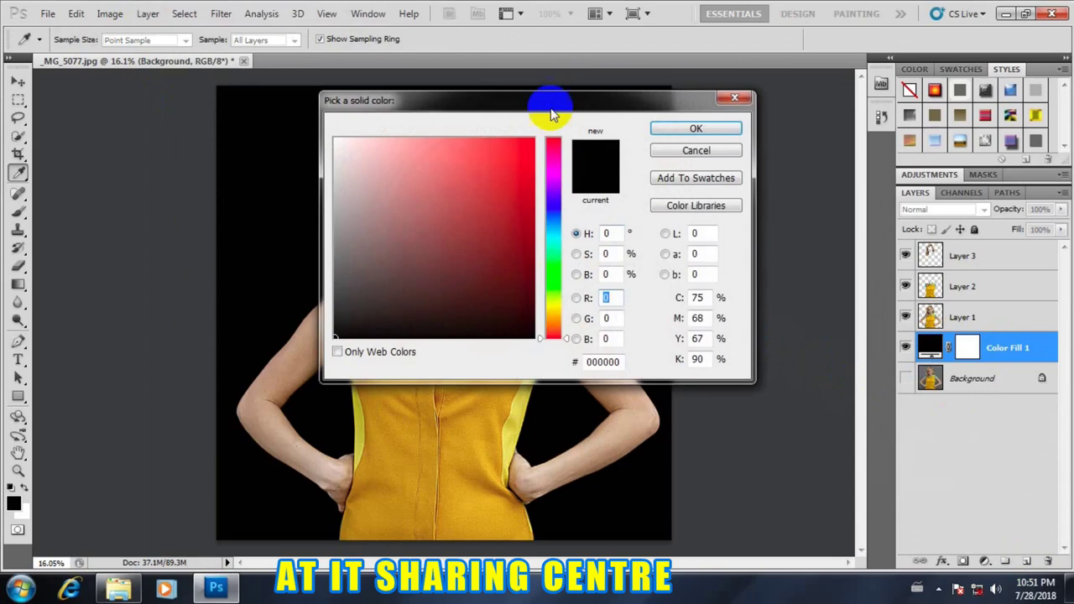
pyautogui.moveTo(546, 102); pyautogui.dragTo(889, 117)
pyautogui.click(754, 316)
pyautogui.click(693, 338)
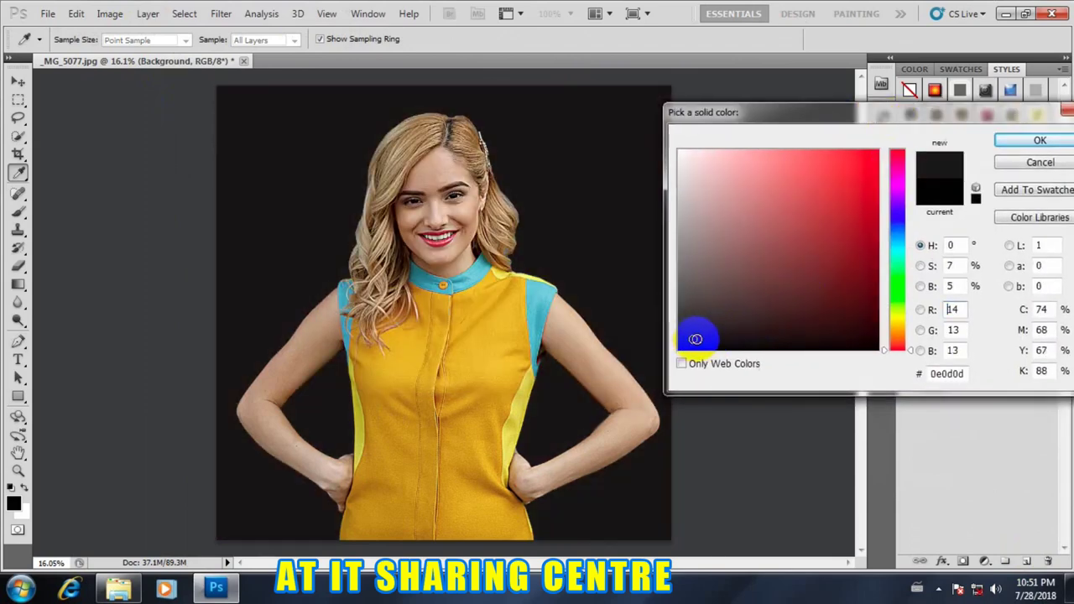
pyautogui.moveTo(701, 329); pyautogui.dragTo(859, 331)
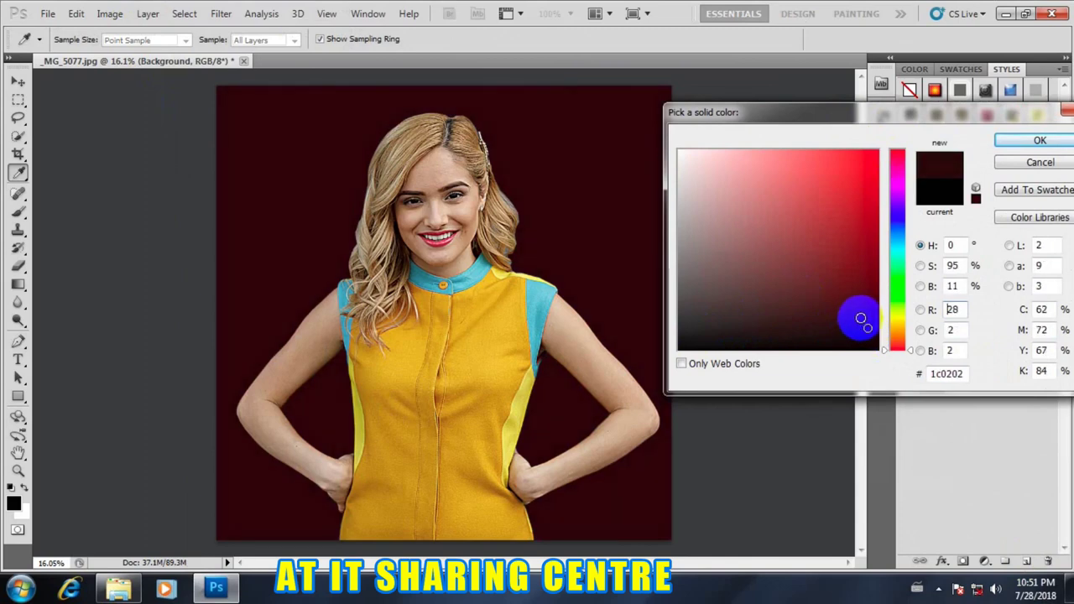
# View the finished bnm reference picture in ACDSee, then close the viewer
pyautogui.click(106, 592)
pyautogui.doubleClick(454, 152)
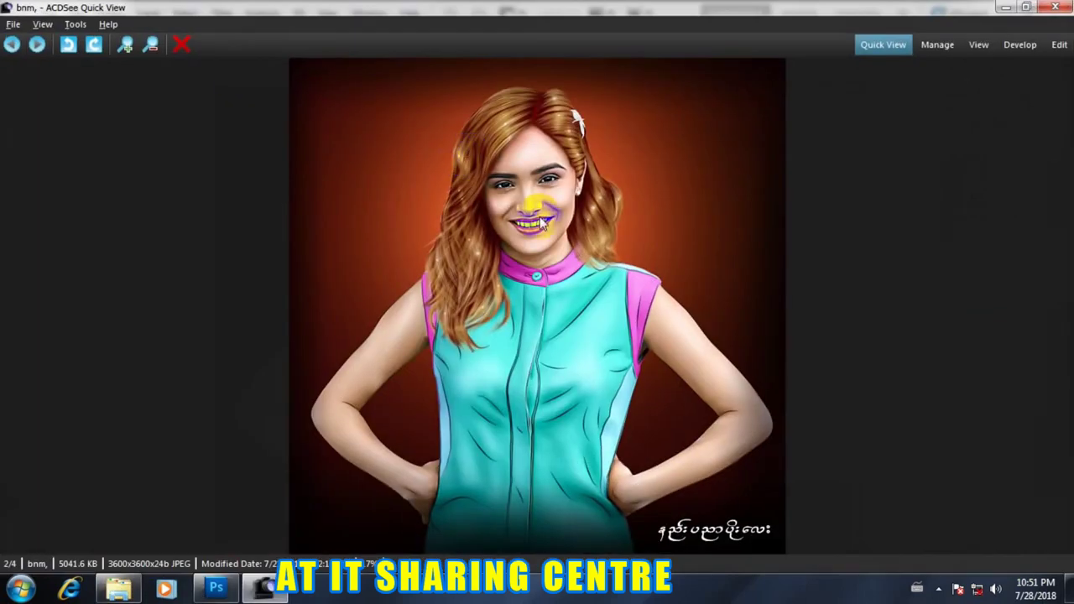
pyautogui.click(1006, 8)
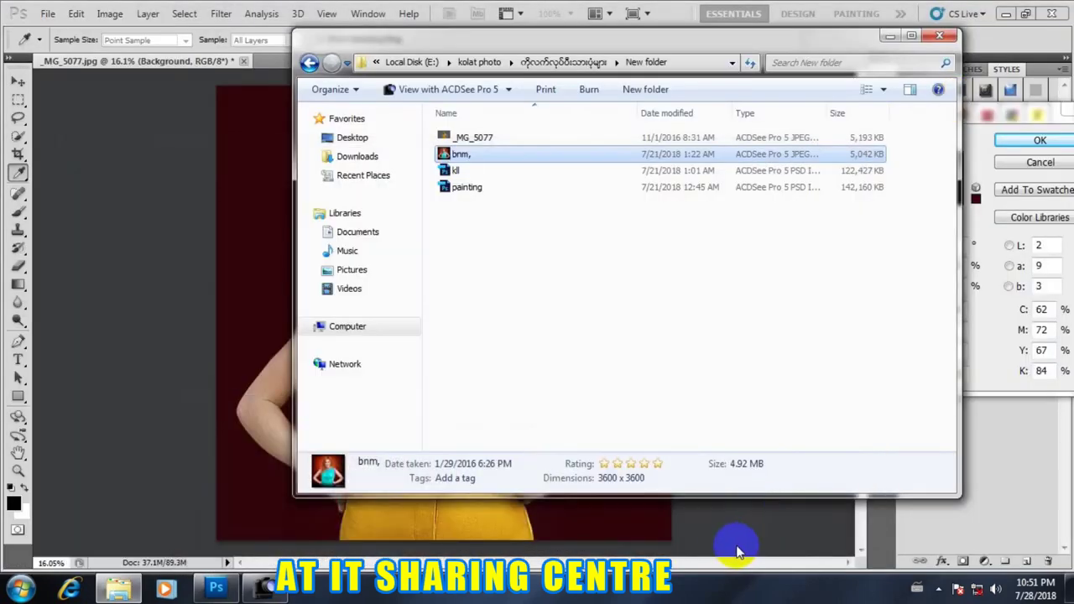
# Try dragging the bnm picture from the Explorer folder into Photoshop
pyautogui.click(206, 591)
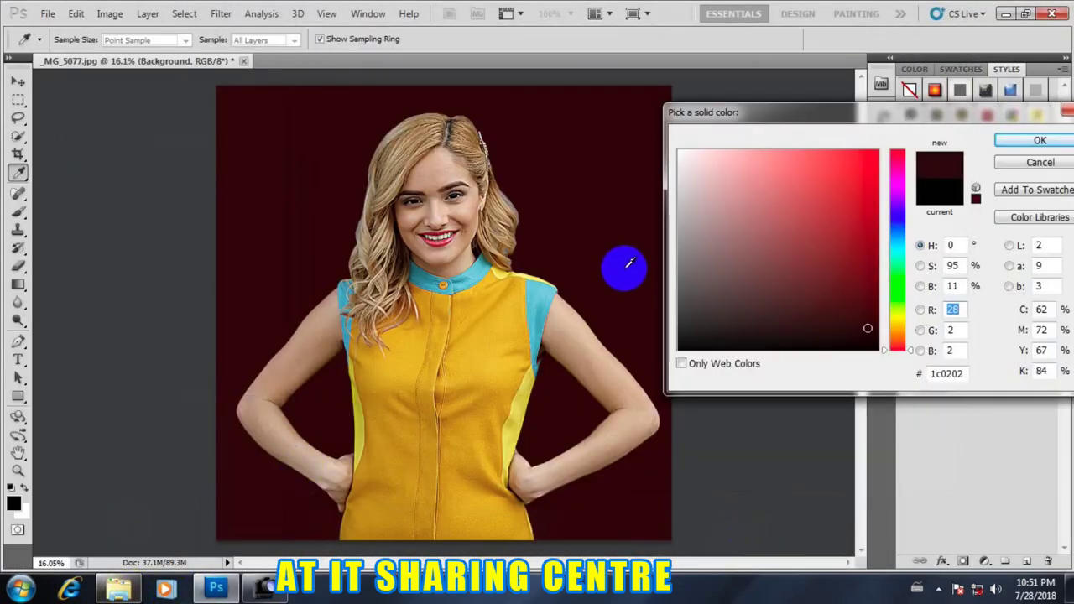
pyautogui.click(113, 591)
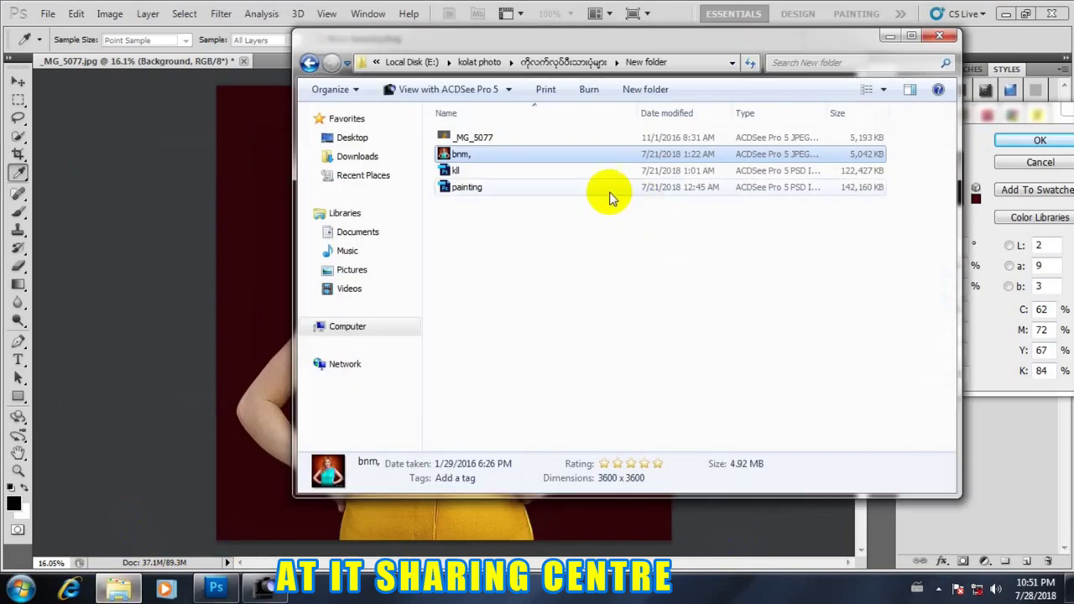
pyautogui.moveTo(459, 155)
pyautogui.mouseDown()
pyautogui.moveTo(309, 100)
pyautogui.moveTo(290, 62)
pyautogui.mouseUp()
pyautogui.moveTo(439, 34); pyautogui.dragTo(620, 60)
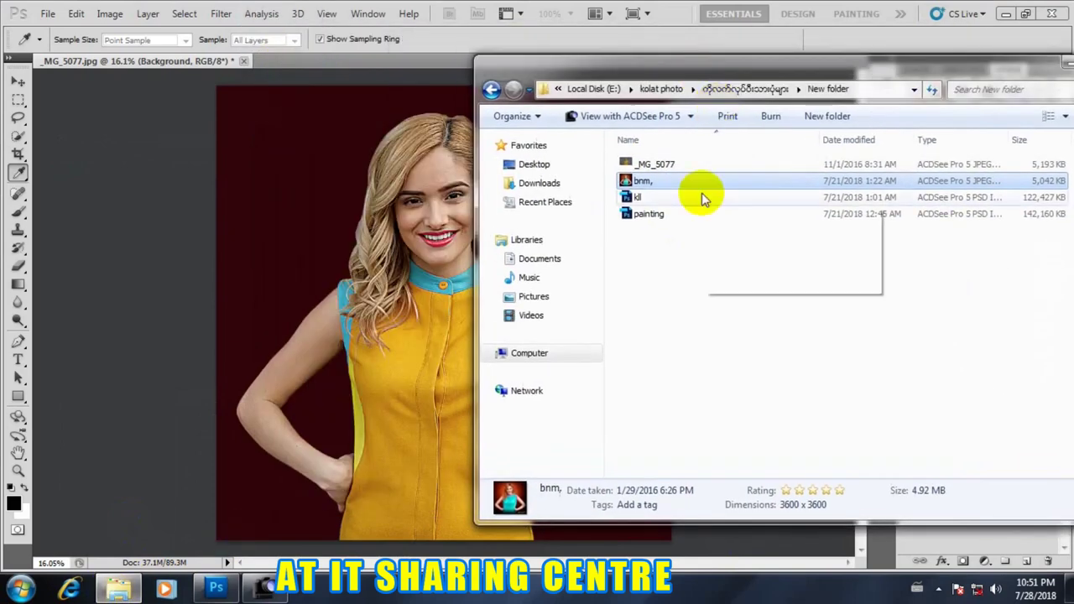
pyautogui.moveTo(683, 180)
pyautogui.mouseDown()
pyautogui.moveTo(395, 48)
pyautogui.moveTo(409, 57)
pyautogui.mouseUp()
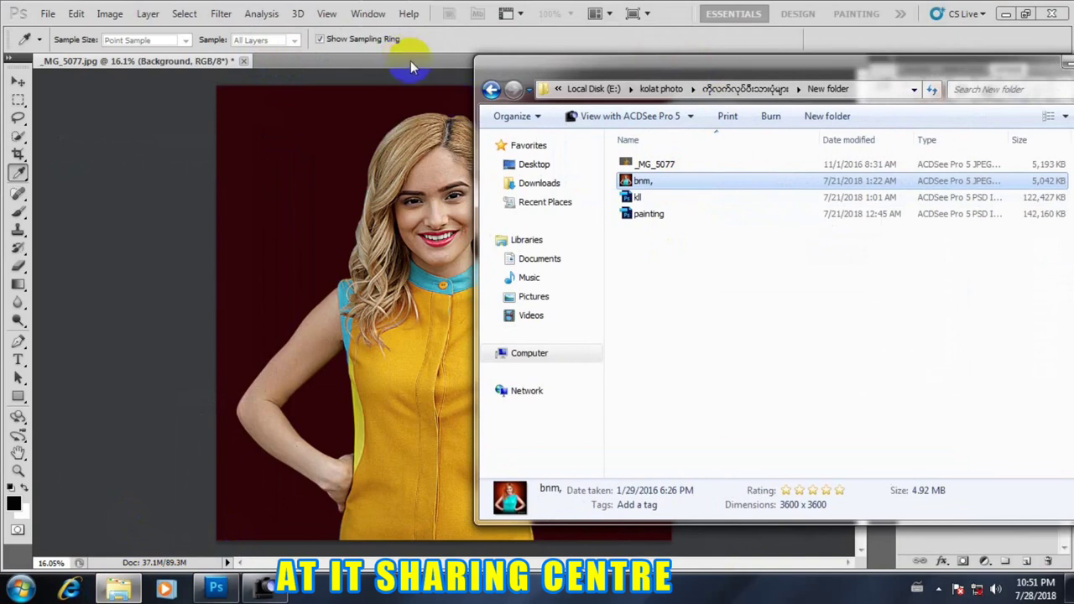
pyautogui.moveTo(643, 185); pyautogui.dragTo(405, 60)
pyautogui.moveTo(743, 75)
pyautogui.mouseDown()
pyautogui.moveTo(585, 269)
pyautogui.moveTo(1047, 126)
pyautogui.mouseUp()
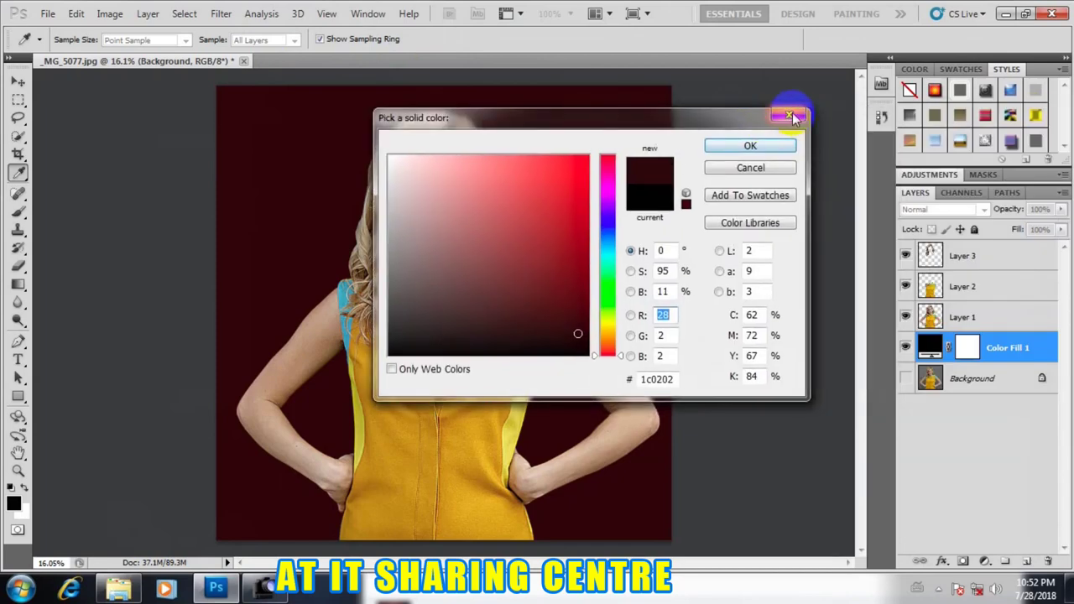
# Cancel the maroon fill, open bnm.jpg in Photoshop, and return to _MG_5077.jpg
pyautogui.click(784, 113)
pyautogui.click(119, 590)
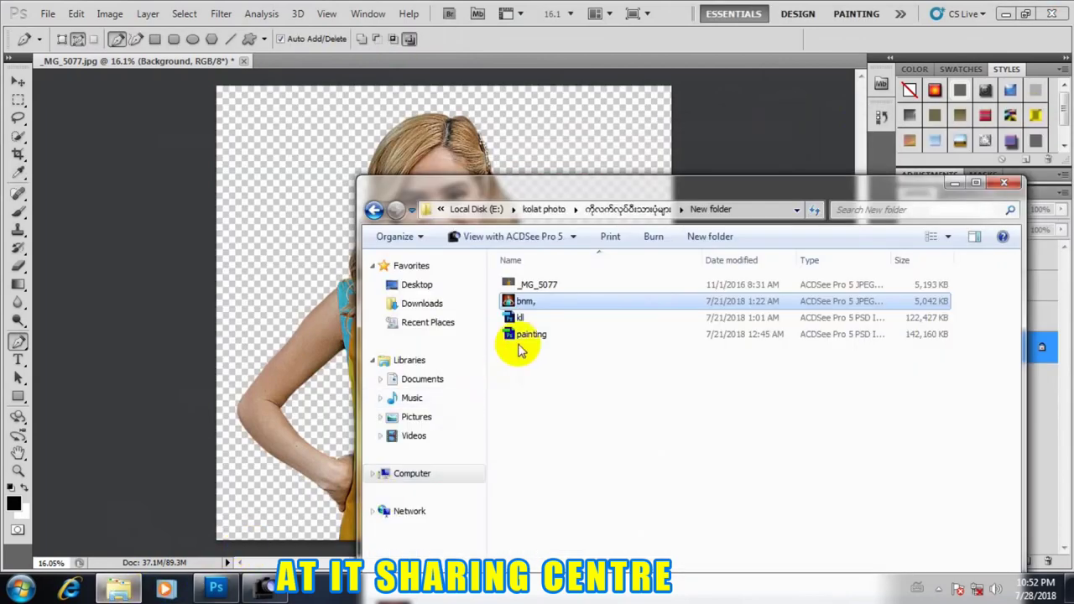
pyautogui.moveTo(510, 300)
pyautogui.mouseDown()
pyautogui.moveTo(493, 168)
pyautogui.moveTo(512, 50)
pyautogui.mouseUp()
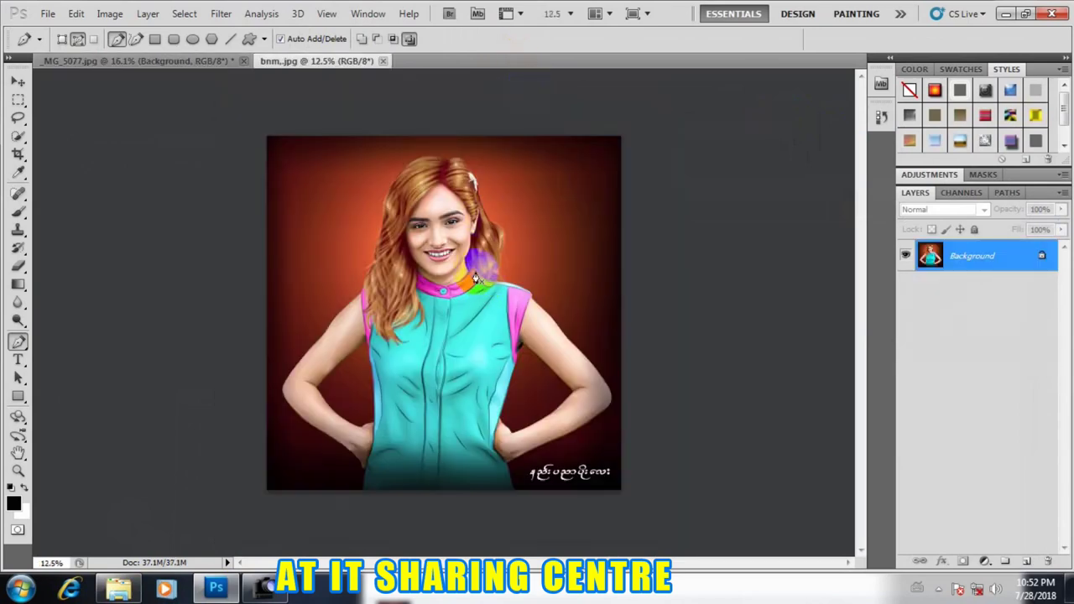
pyautogui.scroll(3, 470, 268)
pyautogui.scroll(-2, 469, 269)
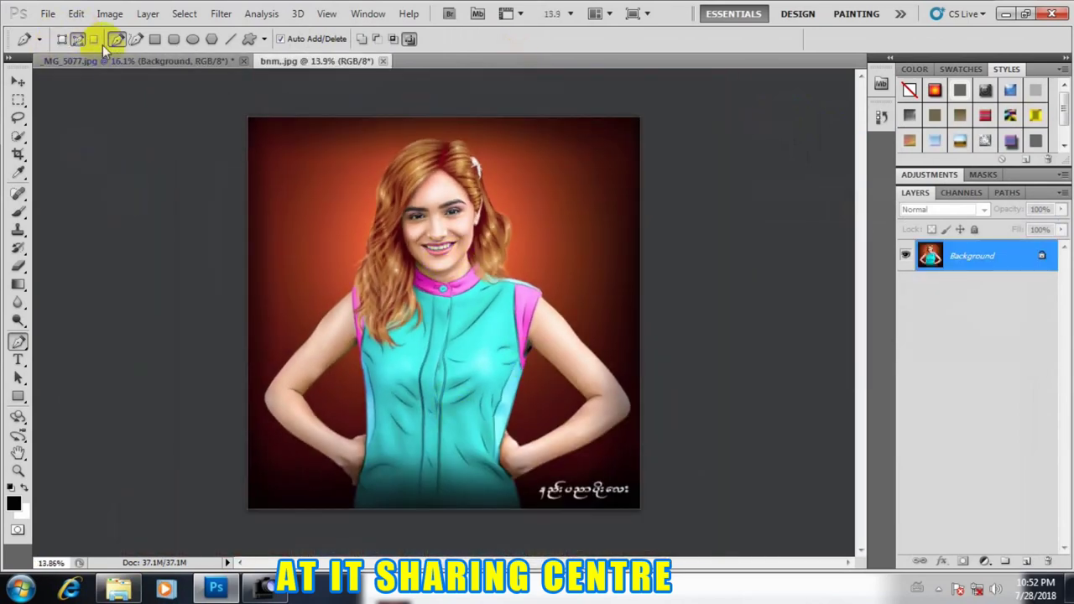
pyautogui.click(122, 60)
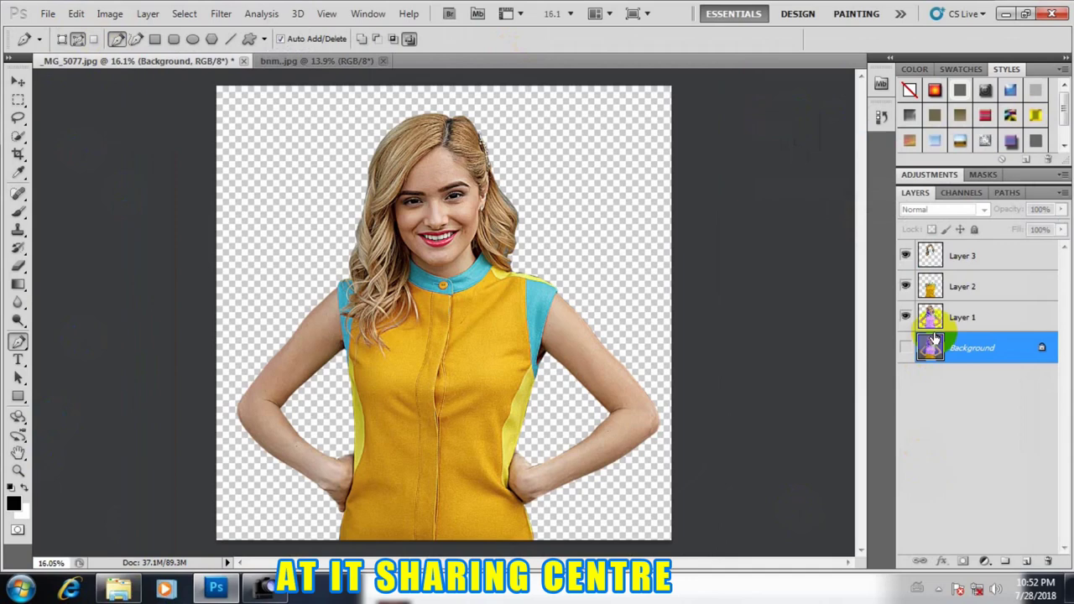
# Add black 000000 fill layer Color Fill 1 behind the woman, then view bnm.jpg
pyautogui.click(147, 14)
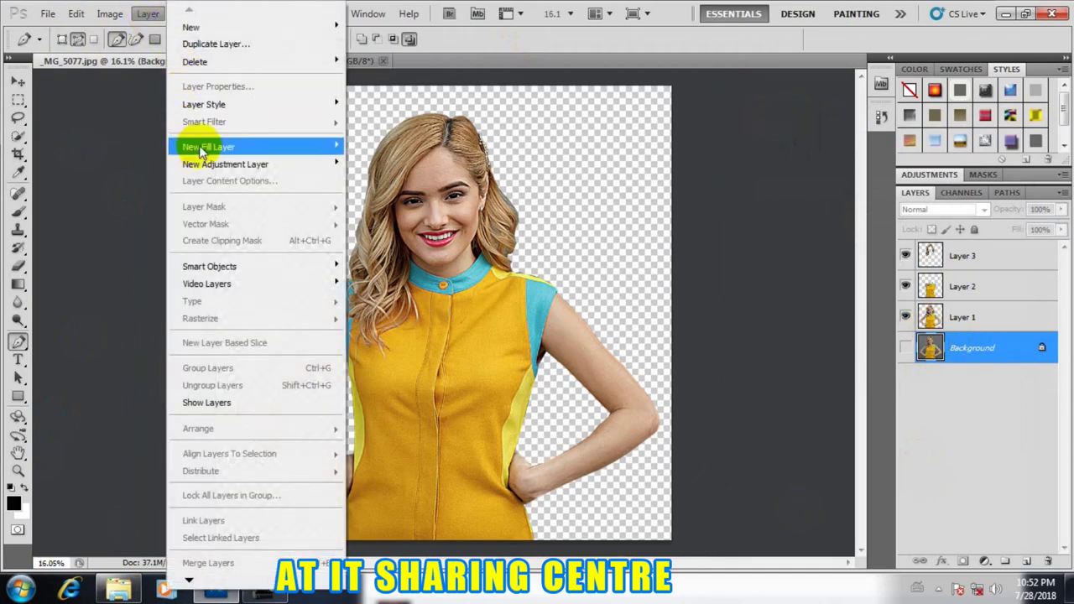
pyautogui.click(382, 146)
pyautogui.click(675, 188)
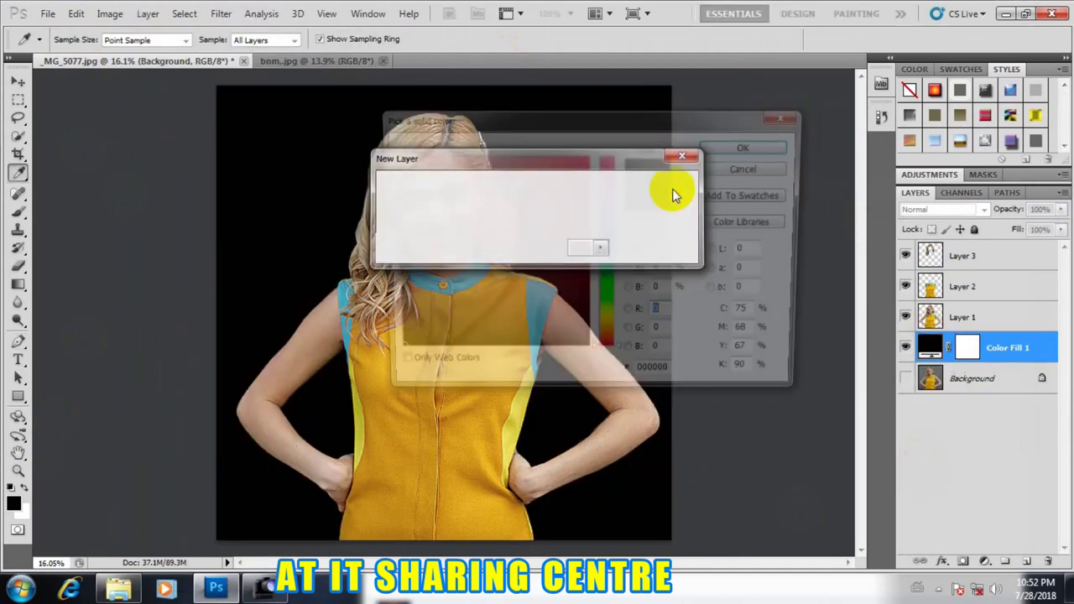
pyautogui.moveTo(541, 125); pyautogui.dragTo(783, 141)
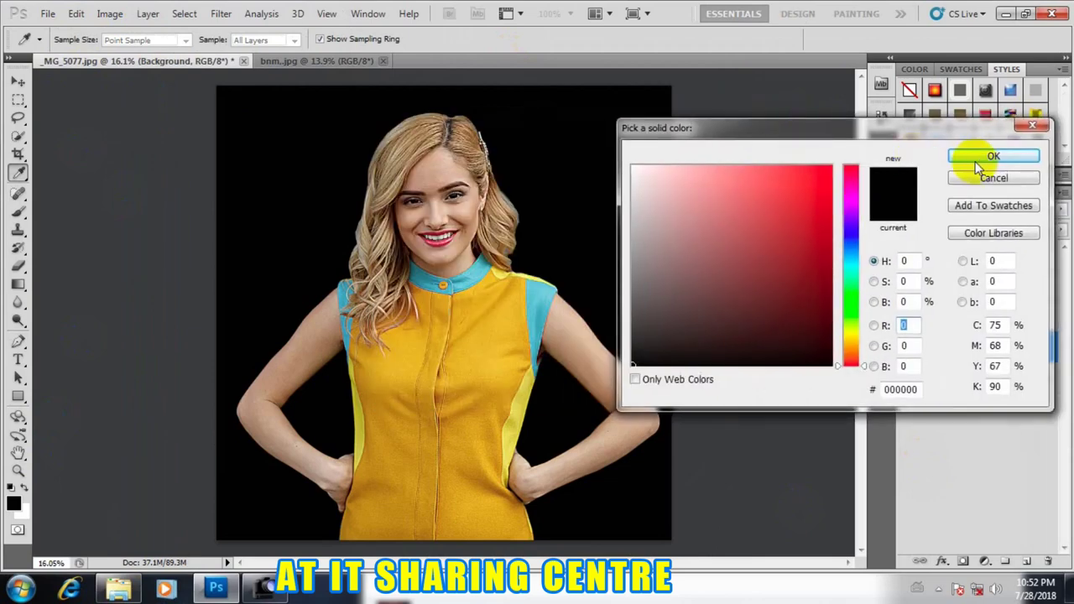
pyautogui.click(992, 161)
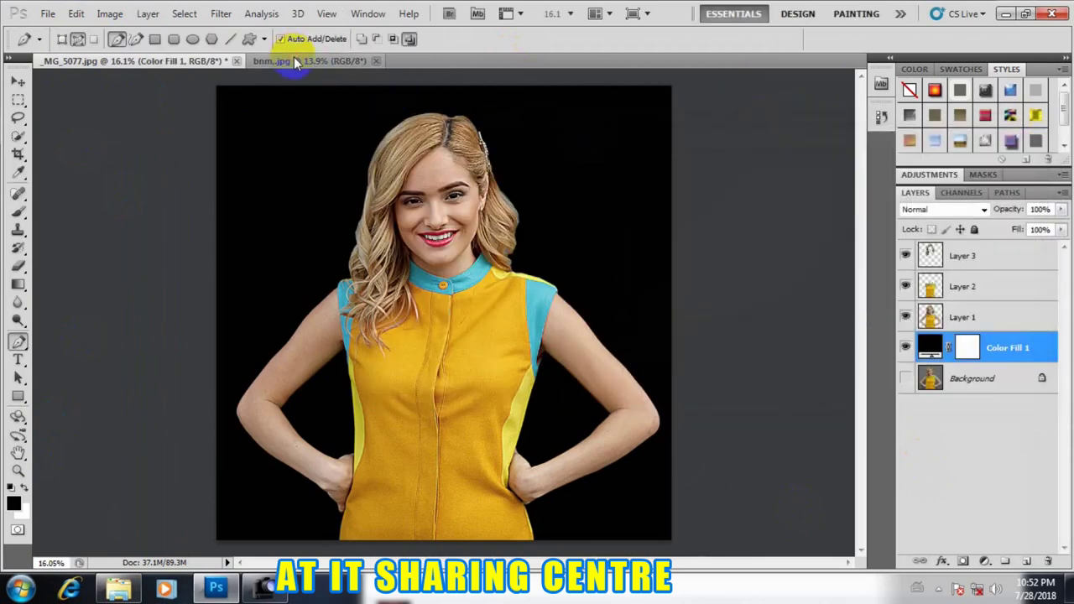
pyautogui.click(295, 63)
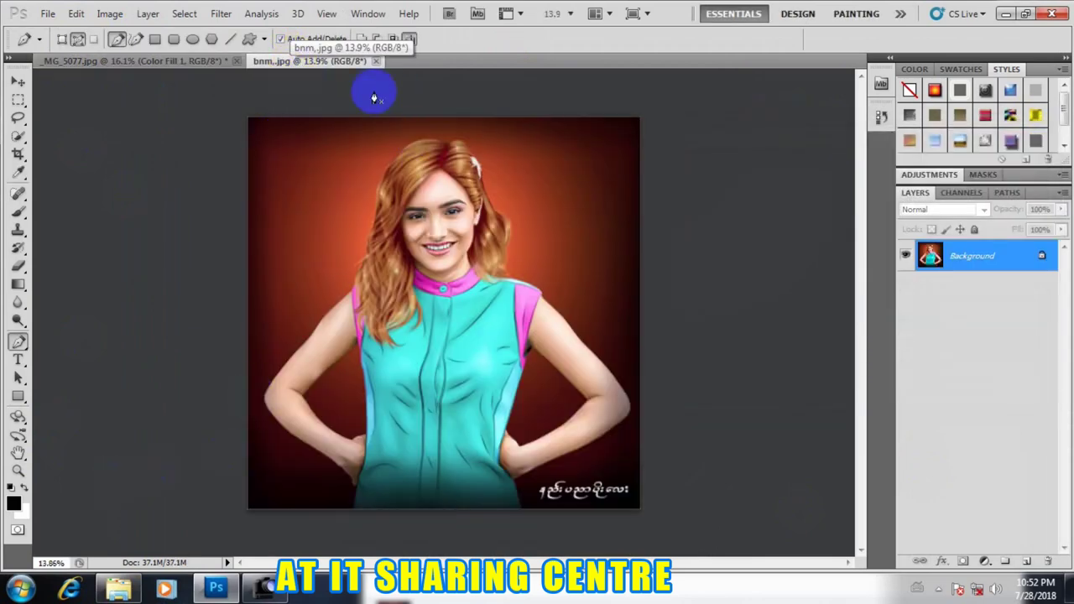
# Float bnm.jpg beside the cut-out and confirm a foreground colour in the colour chooser
pyautogui.moveTo(328, 59); pyautogui.dragTo(568, 105)
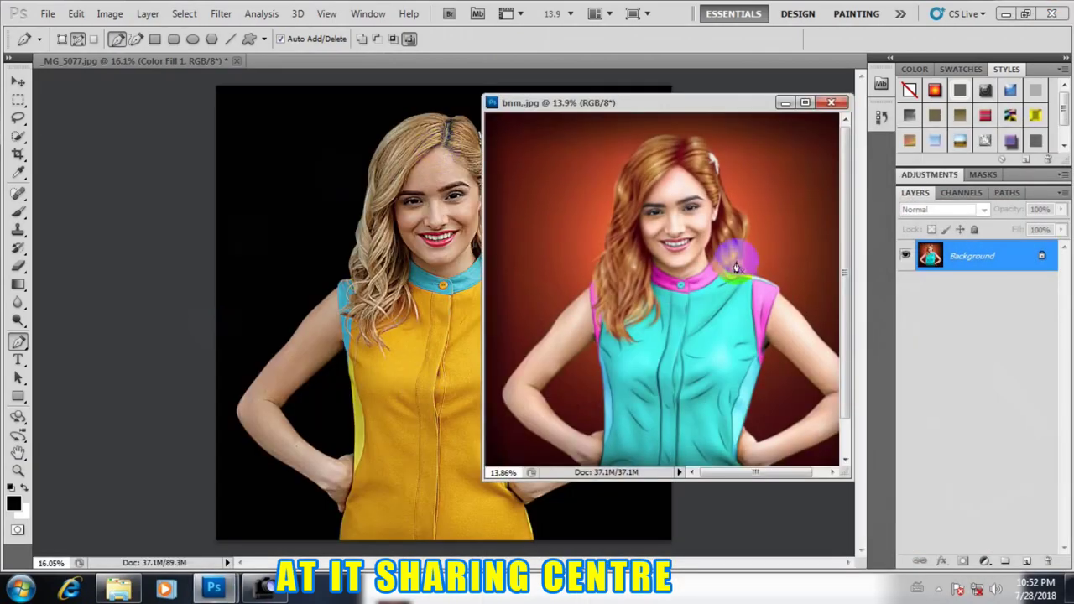
pyautogui.moveTo(660, 102); pyautogui.dragTo(818, 68)
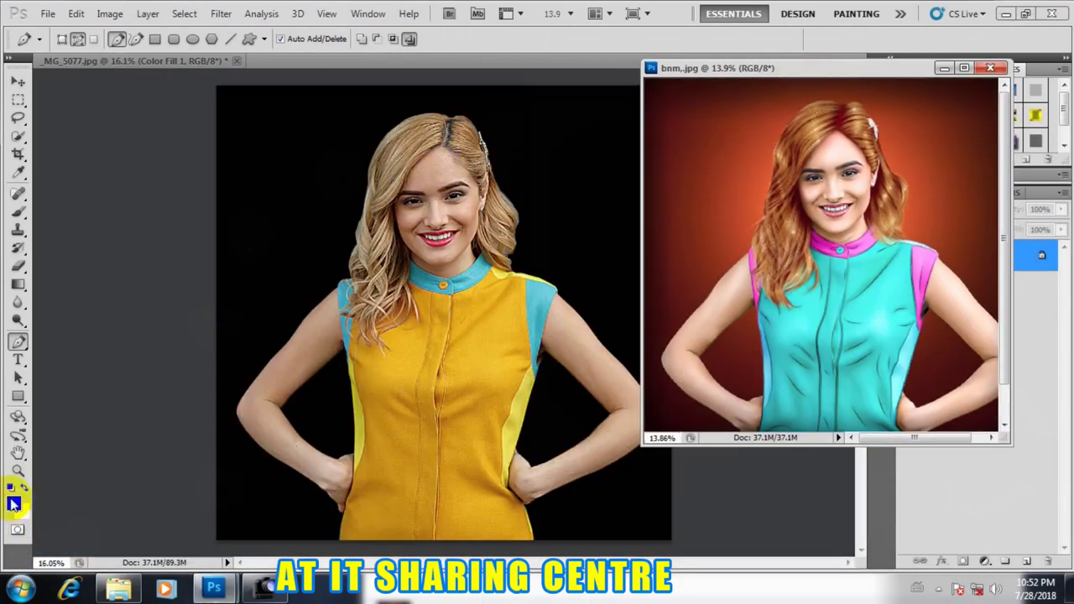
pyautogui.click(14, 503)
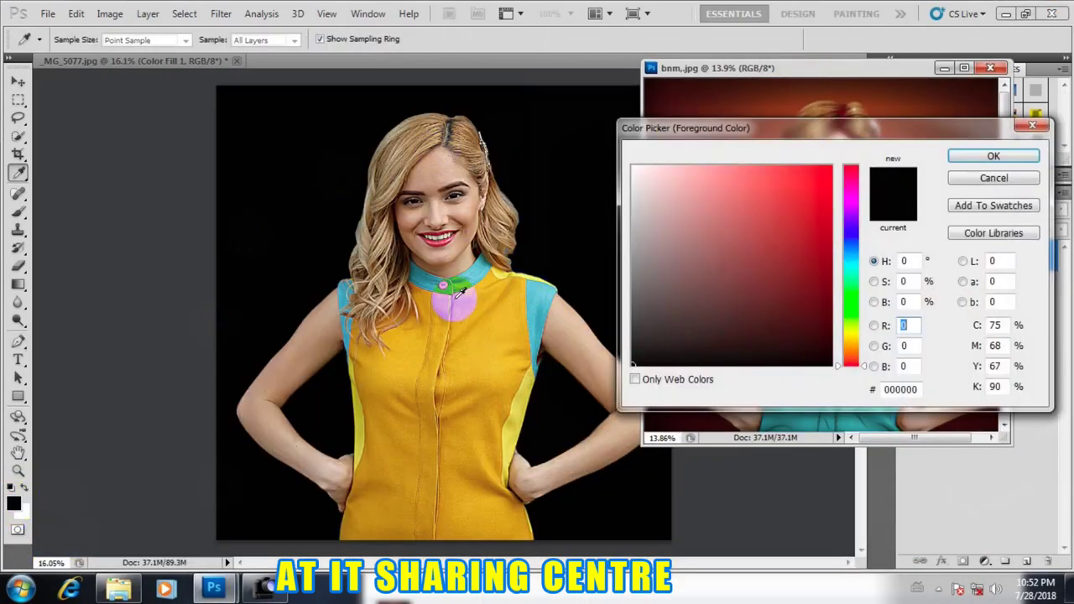
pyautogui.moveTo(826, 128); pyautogui.dragTo(979, 125)
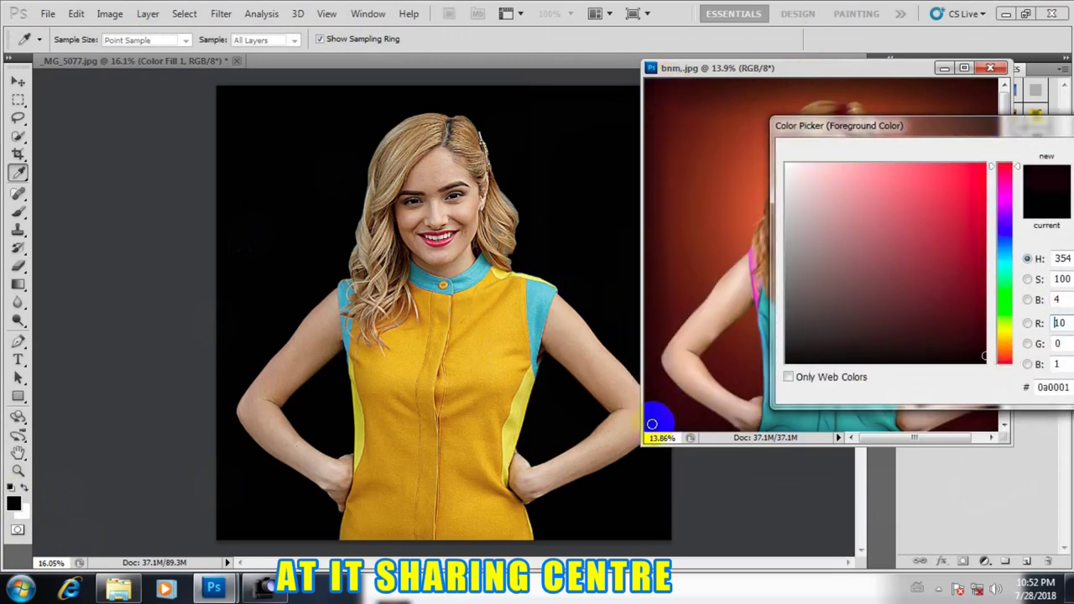
pyautogui.moveTo(966, 128); pyautogui.dragTo(696, 134)
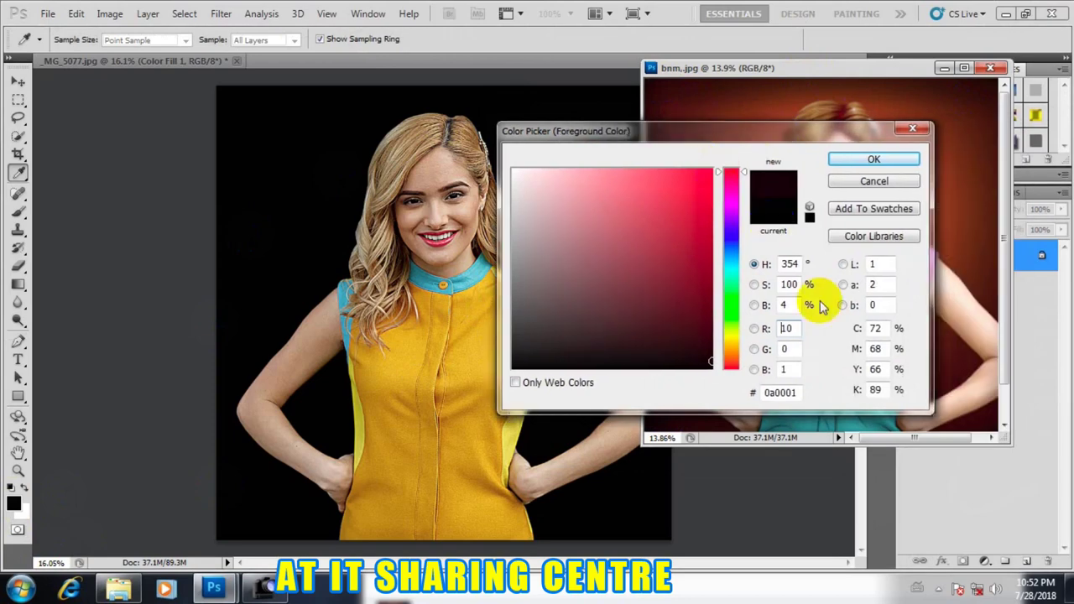
pyautogui.click(863, 158)
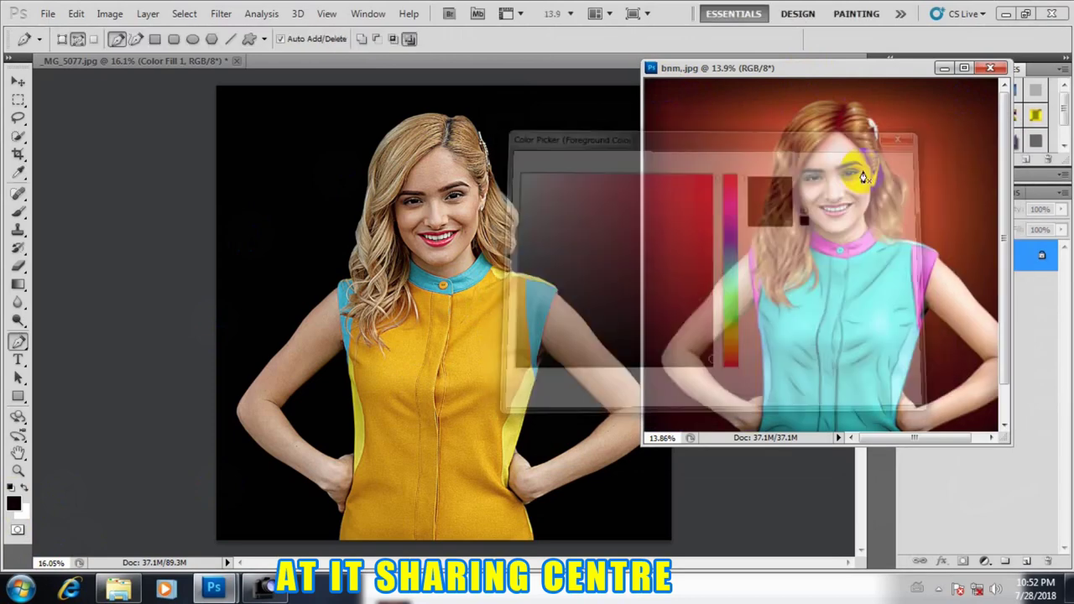
pyautogui.click(493, 361)
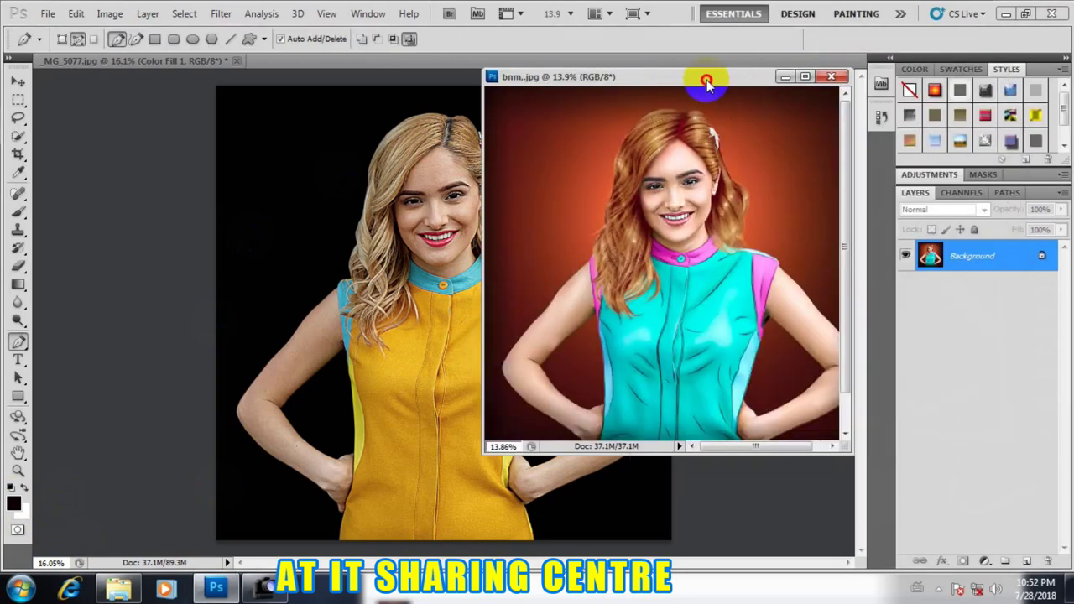
# Return to the _MG_5077 document and add empty Layer 4 above Color Fill 1
pyautogui.moveTo(869, 70); pyautogui.dragTo(661, 77)
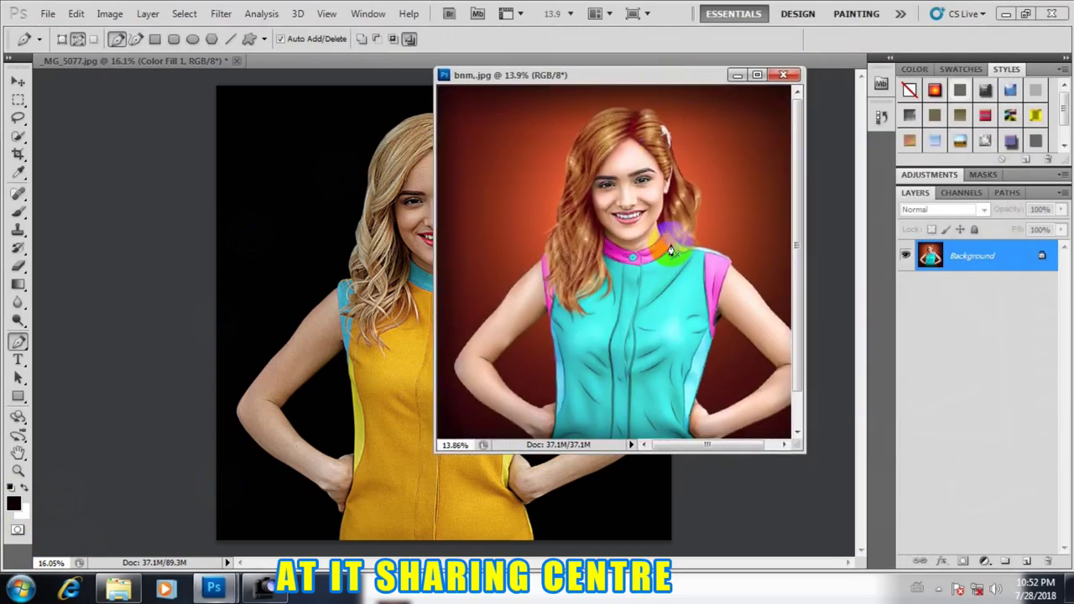
pyautogui.click(426, 531)
pyautogui.click(1026, 562)
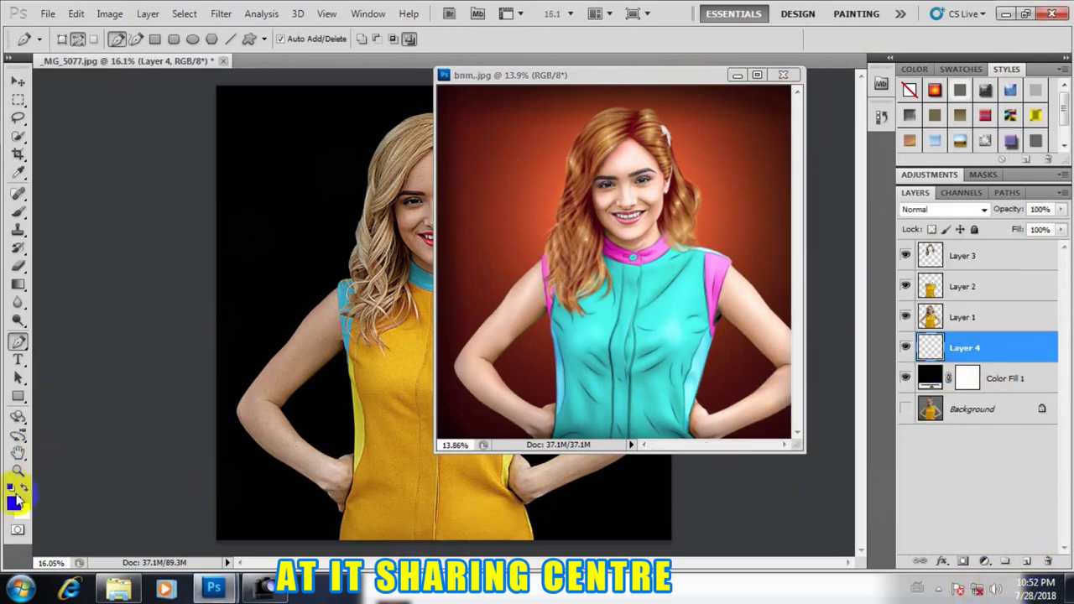
# Set the foreground colour to the orange-red glow sampled from bnm.jpg
pyautogui.click(14, 502)
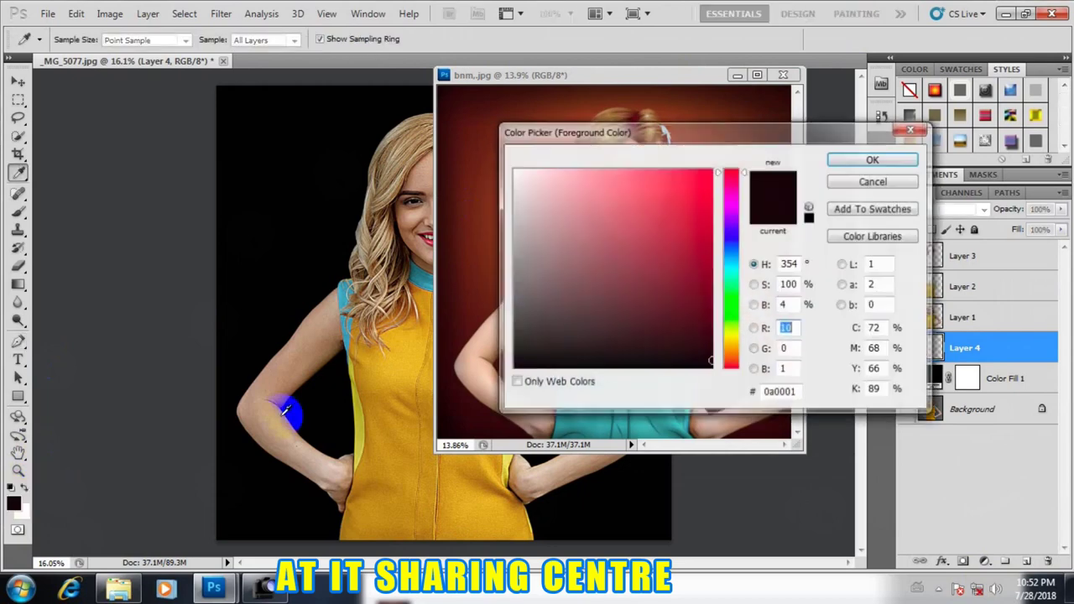
pyautogui.click(476, 167)
pyautogui.moveTo(536, 135); pyautogui.dragTo(782, 156)
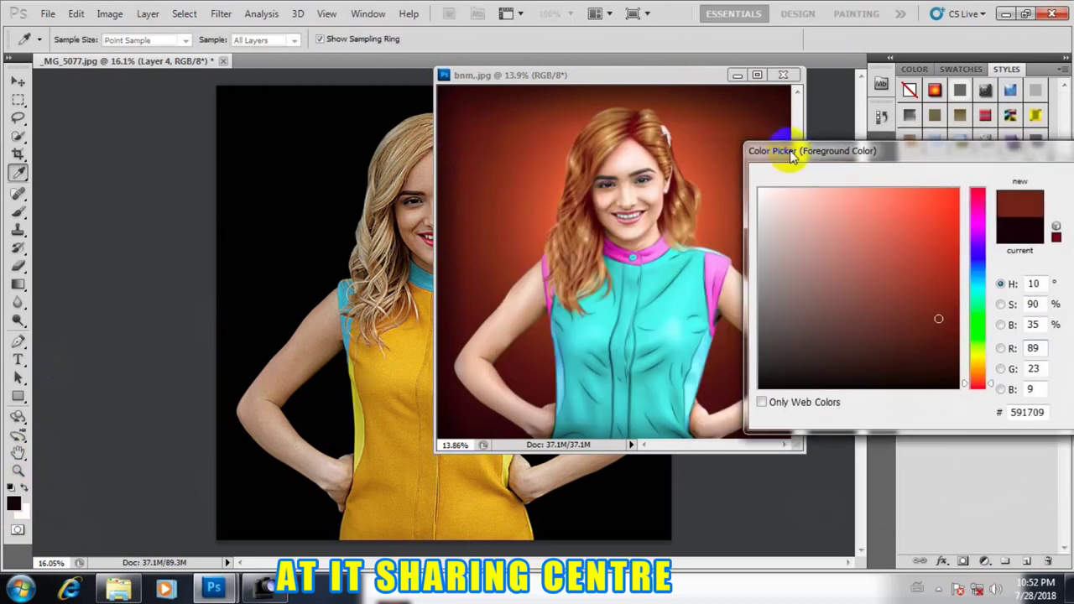
pyautogui.click(700, 161)
pyautogui.moveTo(814, 150); pyautogui.dragTo(488, 146)
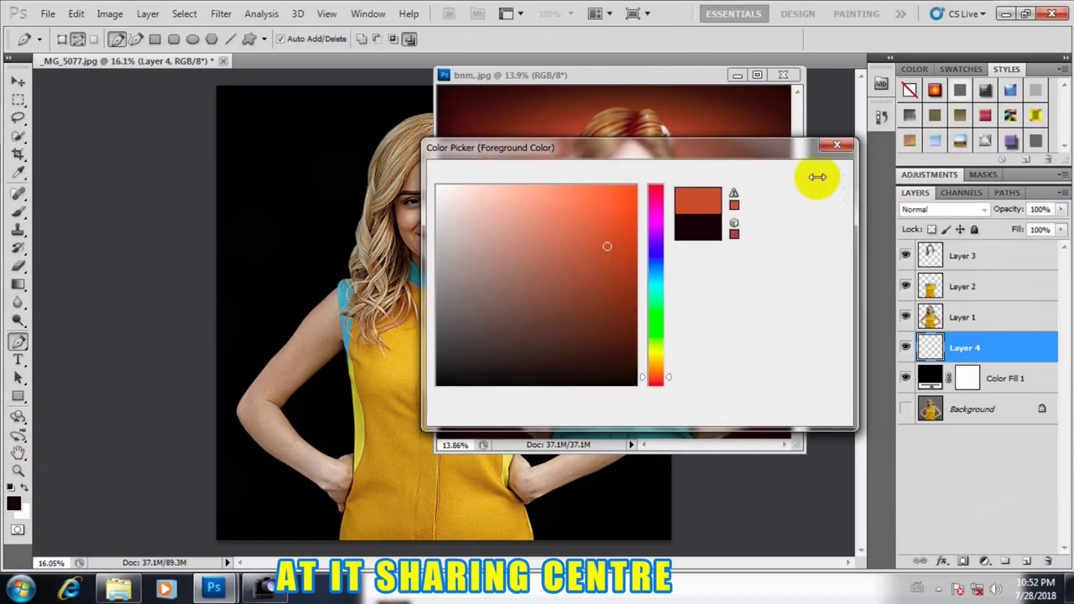
pyautogui.click(798, 175)
# Paint one 2500 px soft round brush dab of orange-red behind her head on Layer 4
pyautogui.click(18, 210)
pyautogui.rightClick(587, 200)
pyautogui.click(678, 288)
pyautogui.moveTo(628, 223); pyautogui.dragTo(735, 243)
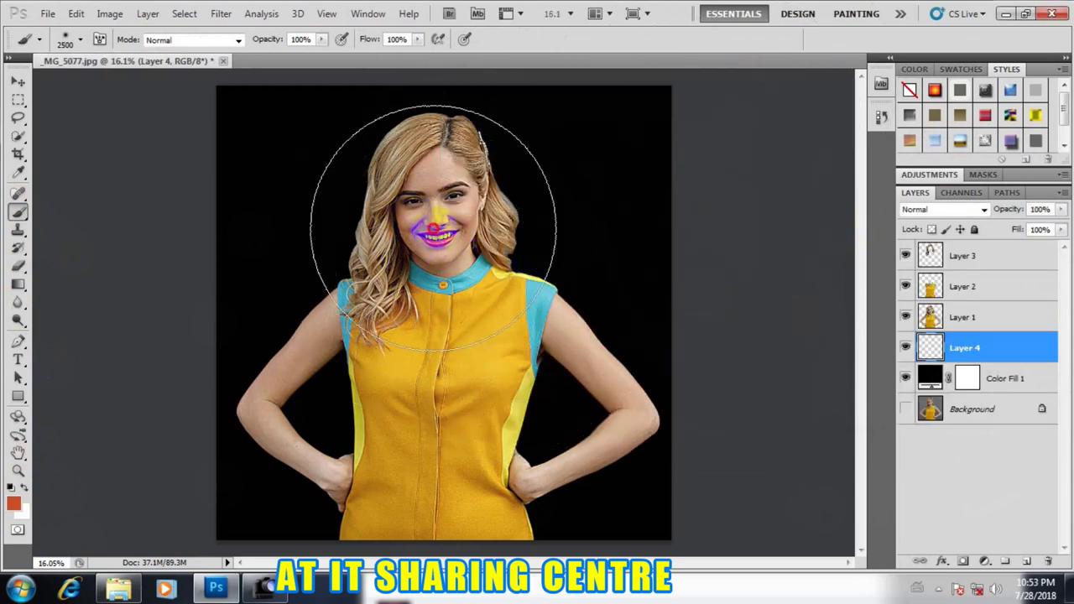
pyautogui.click(420, 228)
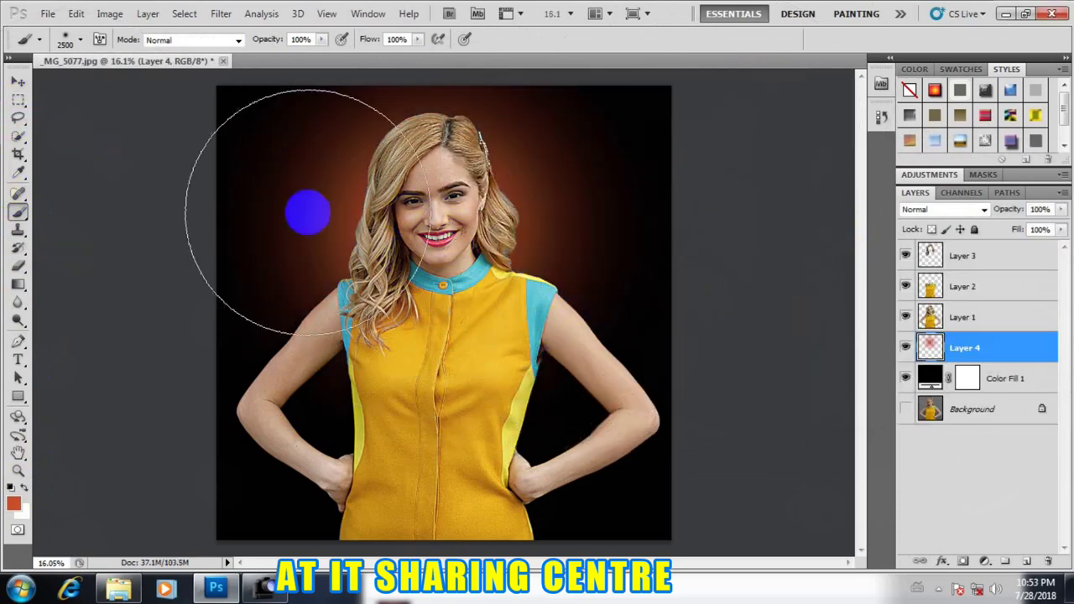
pyautogui.click(18, 81)
pyautogui.scroll(-2, 425, 327)
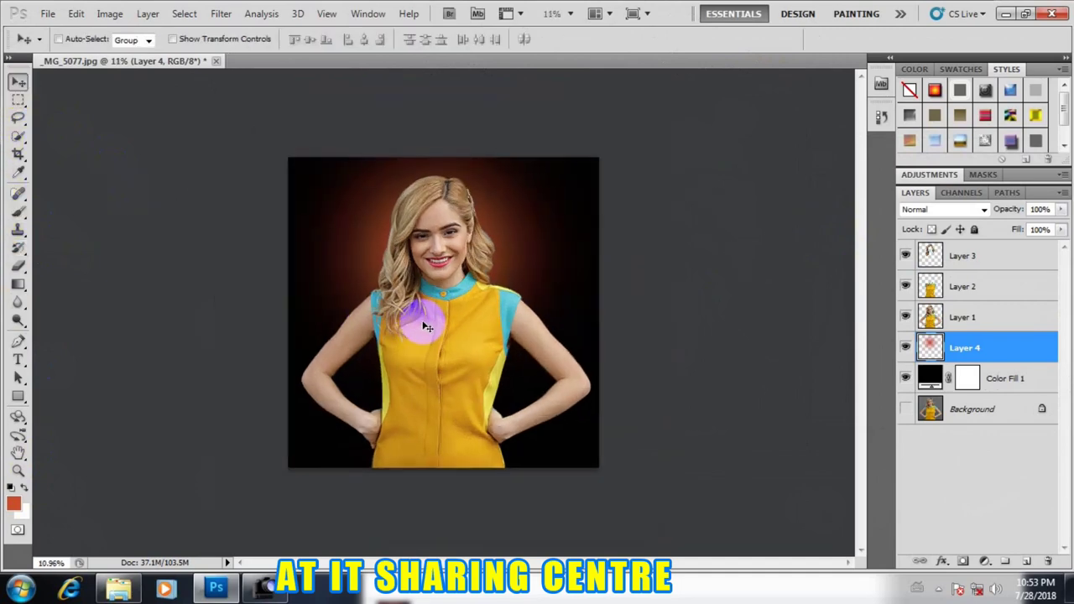
# Free-transform the Layer 4 glow to about 137% and commit the scale
pyautogui.hotkey('ctrl', 't')
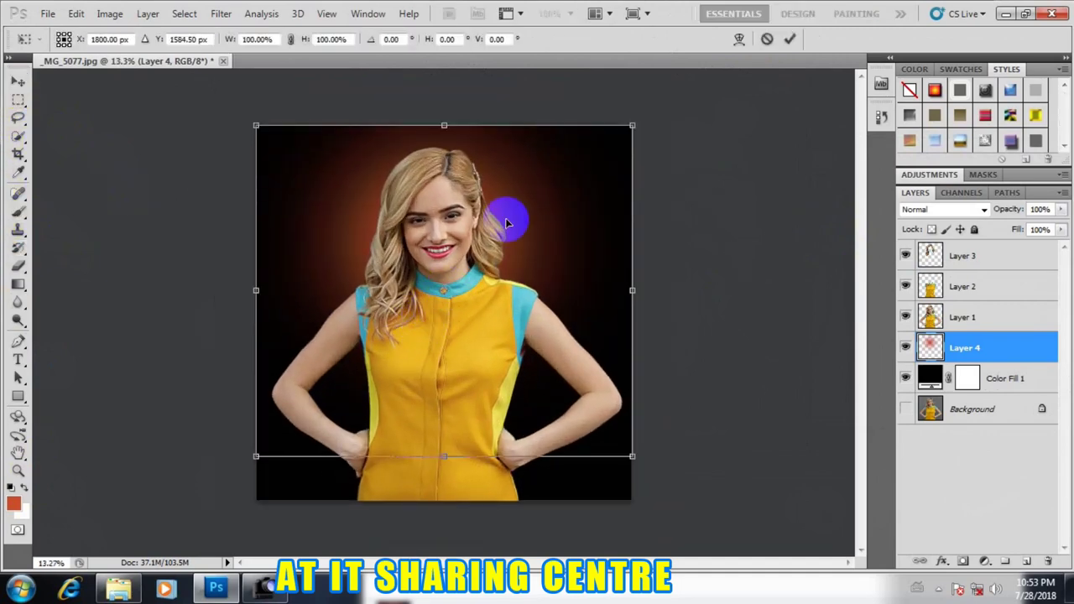
pyautogui.moveTo(631, 125); pyautogui.dragTo(710, 86)
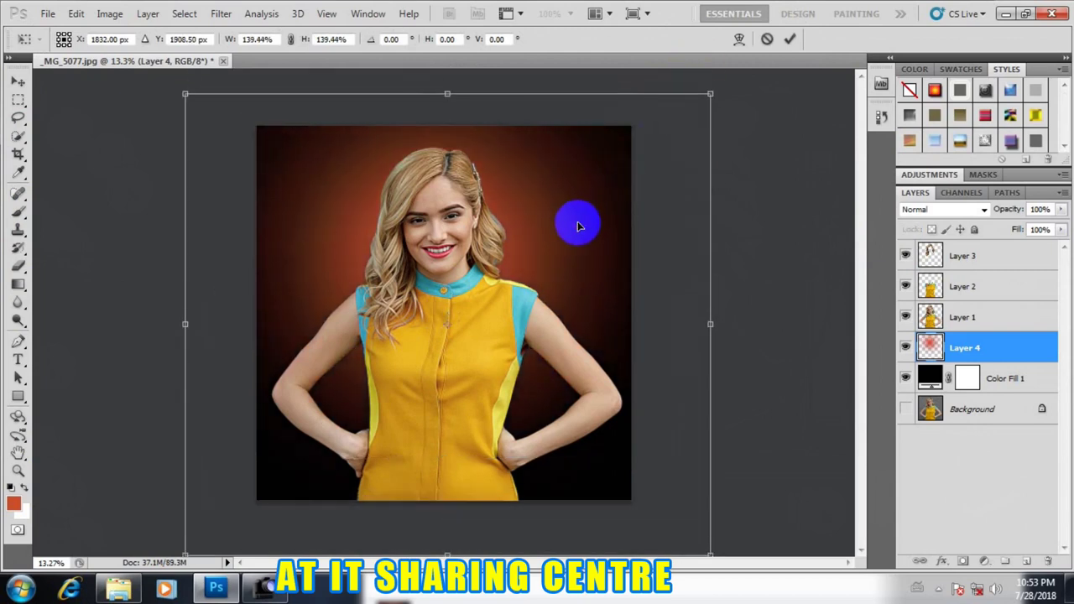
pyautogui.moveTo(710, 86); pyautogui.dragTo(728, 82)
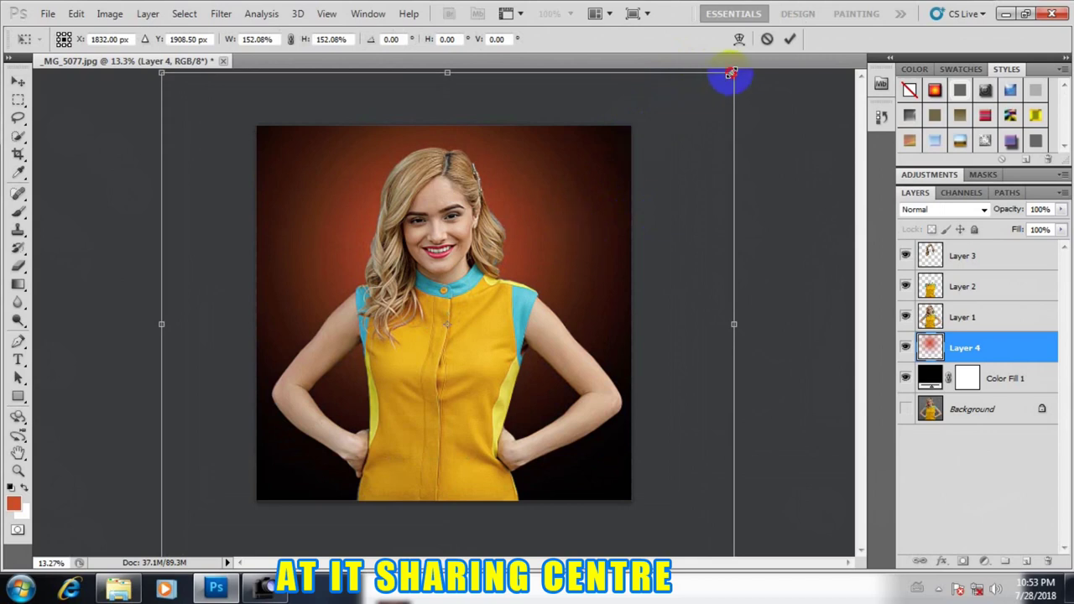
pyautogui.moveTo(730, 74); pyautogui.dragTo(706, 98)
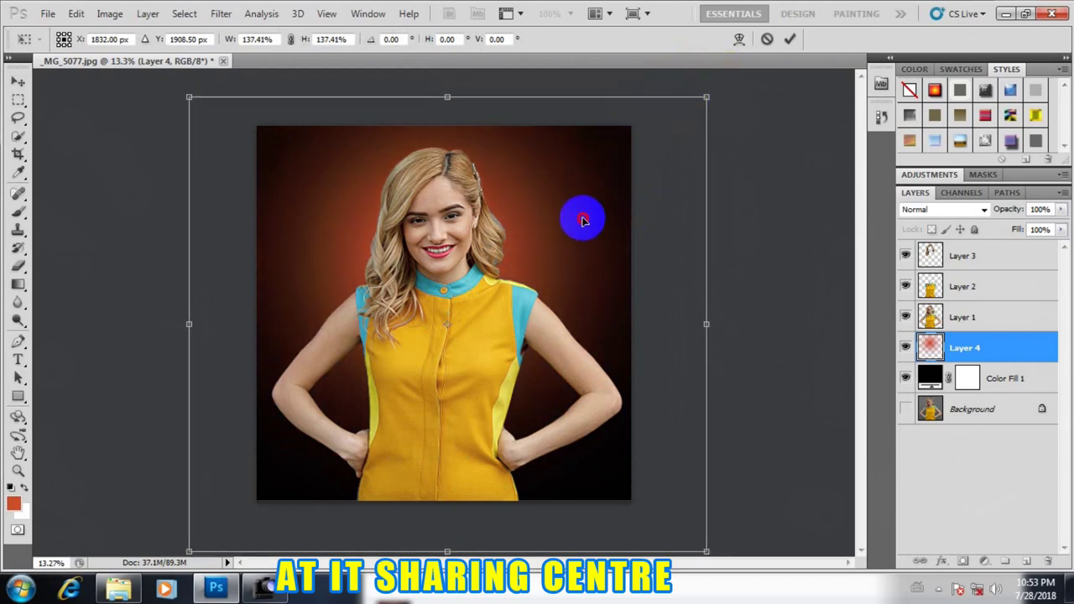
pyautogui.press('Return')
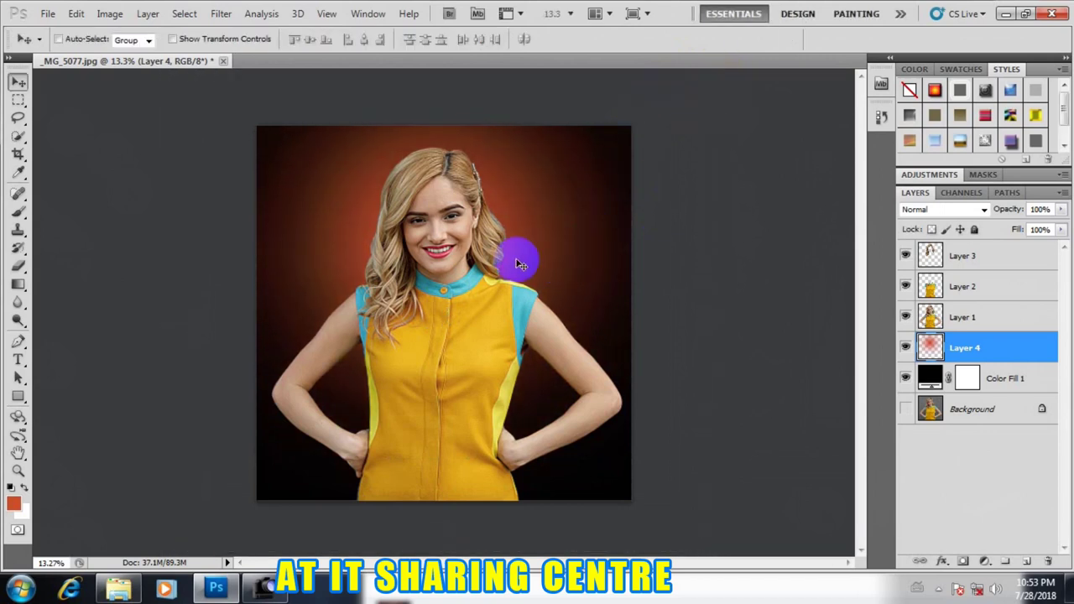
# Select Layer 1 and toggle its visibility off and on to check the face
pyautogui.scroll(-3, 521, 265)
pyautogui.scroll(2, 504, 260)
pyautogui.scroll(2, 487, 255)
pyautogui.scroll(-1, 474, 251)
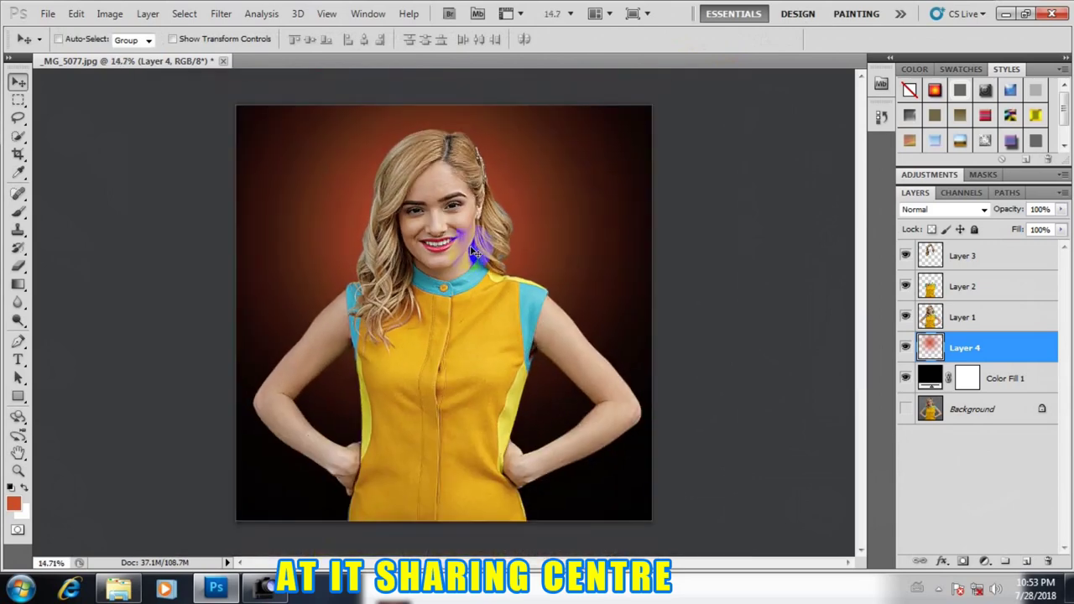
pyautogui.click(965, 317)
pyautogui.click(904, 317)
pyautogui.click(904, 317)
pyautogui.click(905, 317)
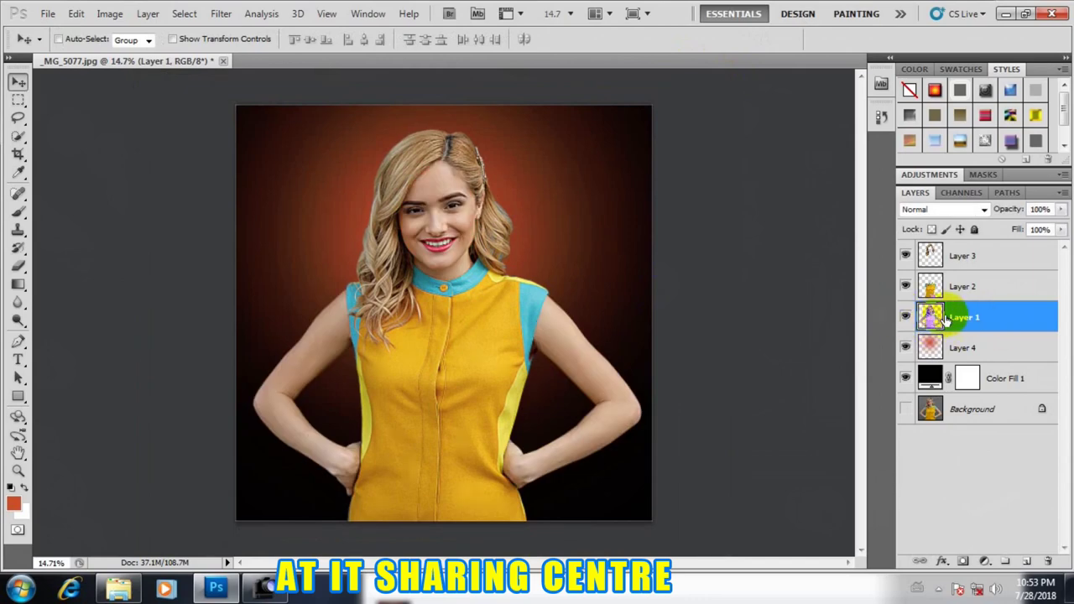
# Add a new empty Layer 5 directly above Layer 1
pyautogui.scroll(-3, 438, 269)
pyautogui.scroll(5, 438, 268)
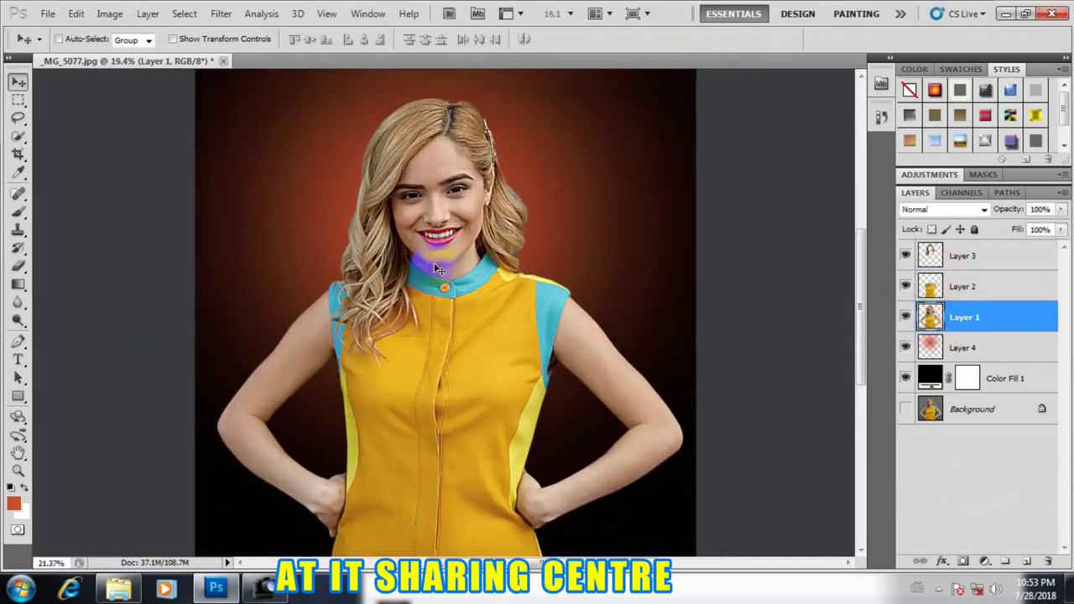
pyautogui.scroll(-1, 439, 268)
pyautogui.scroll(-1, 453, 180)
pyautogui.scroll(-1, 456, 175)
pyautogui.scroll(-1, 449, 210)
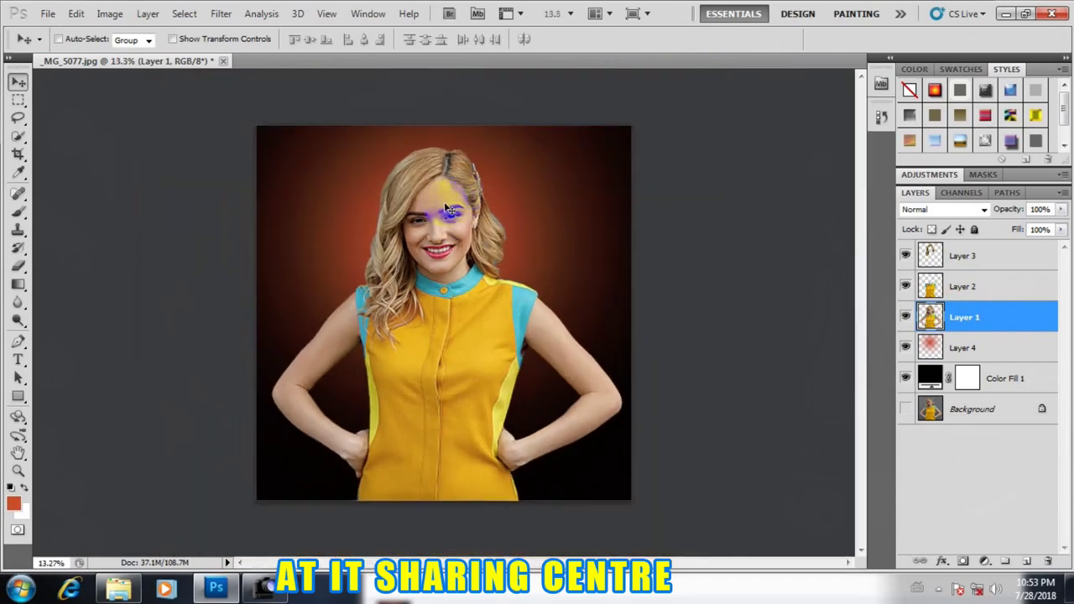
pyautogui.scroll(1, 449, 210)
pyautogui.scroll(1, 456, 228)
pyautogui.scroll(-1, 479, 282)
pyautogui.scroll(-1, 483, 285)
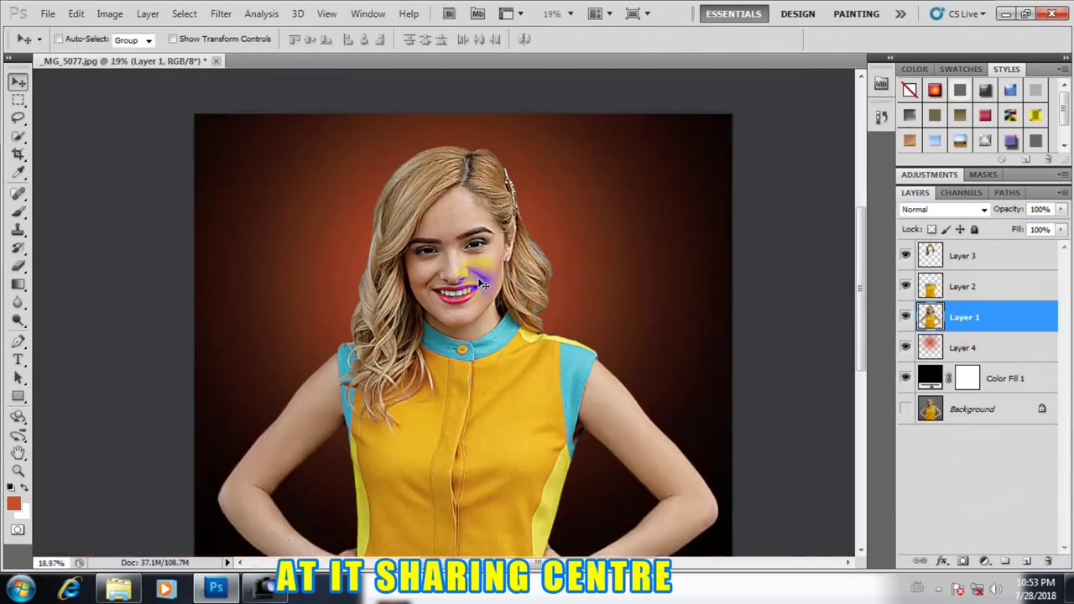
pyautogui.scroll(2, 483, 285)
pyautogui.scroll(-1, 479, 275)
pyautogui.scroll(1, 637, 285)
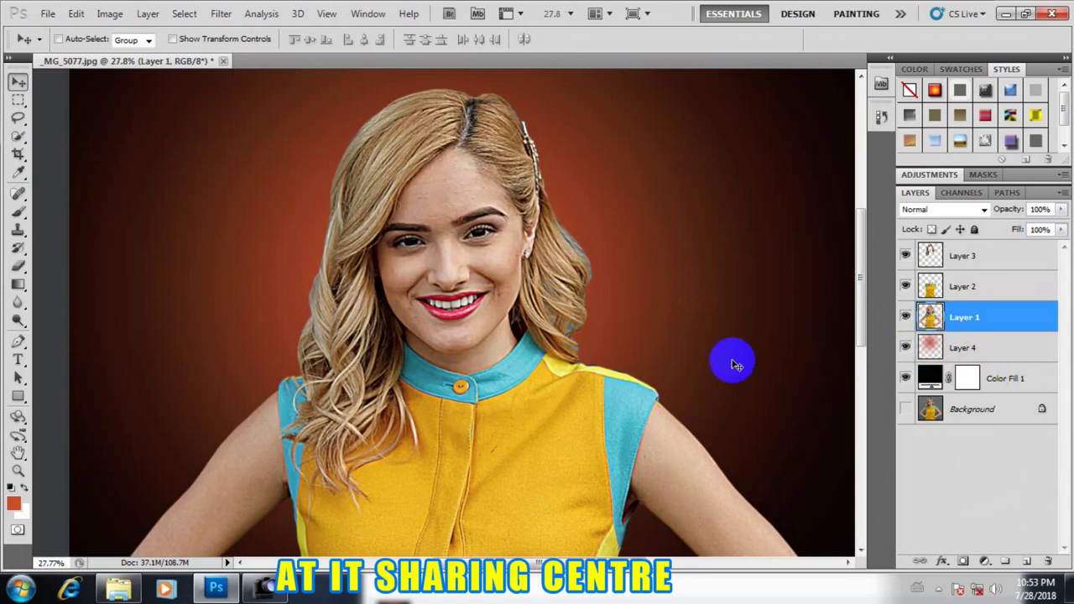
pyautogui.click(1026, 561)
# Set the foreground colour to orange d1803b, starting from skin tones sampled on the cheek
pyautogui.moveTo(963, 317)
pyautogui.mouseDown()
pyautogui.moveTo(976, 344)
pyautogui.moveTo(963, 323)
pyautogui.mouseUp()
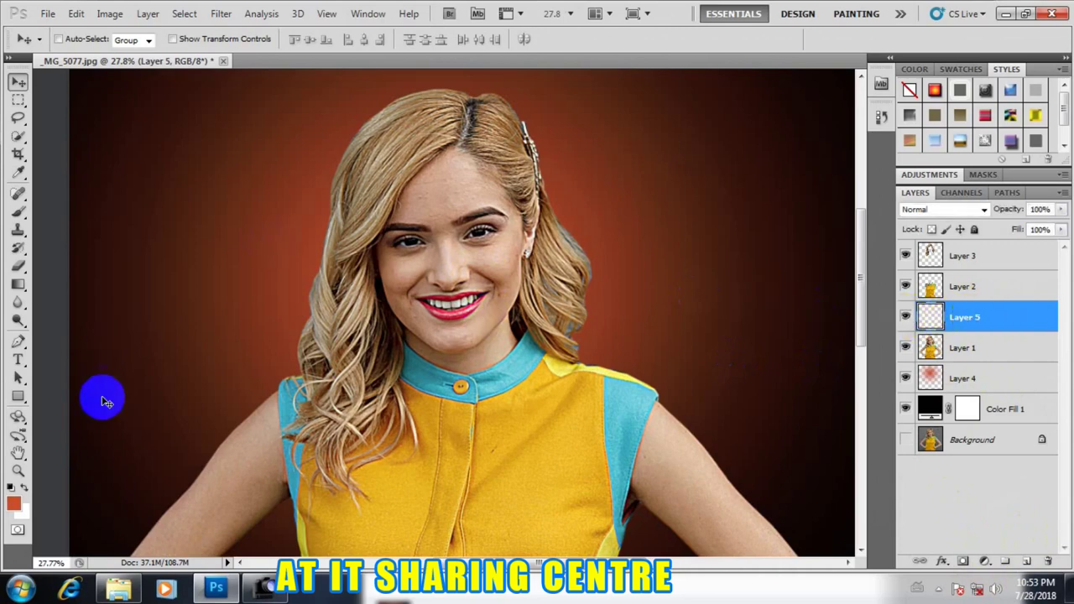
pyautogui.click(13, 500)
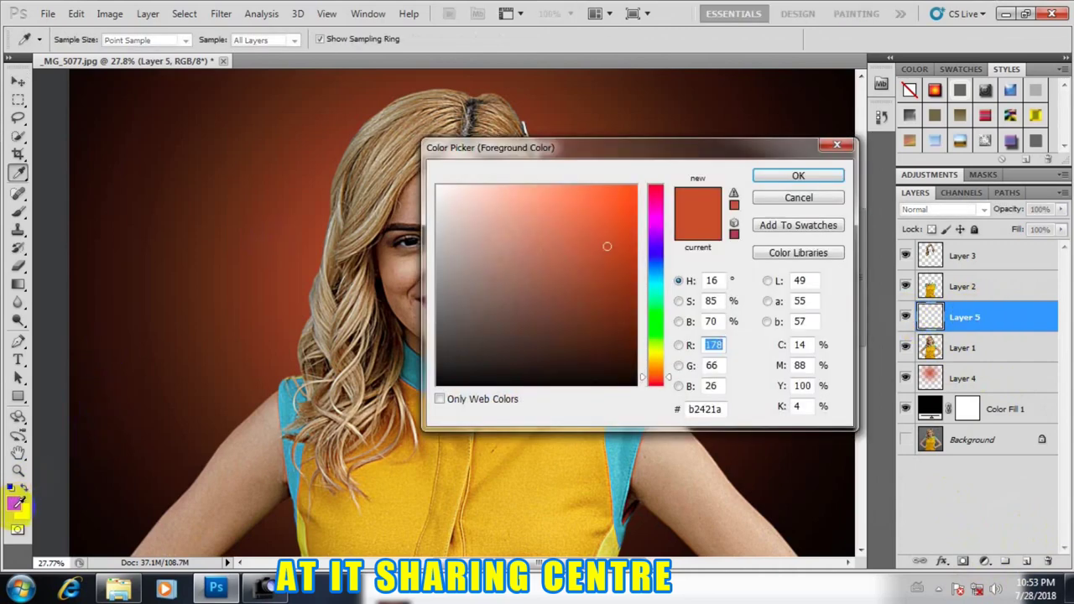
pyautogui.moveTo(600, 147); pyautogui.dragTo(807, 137)
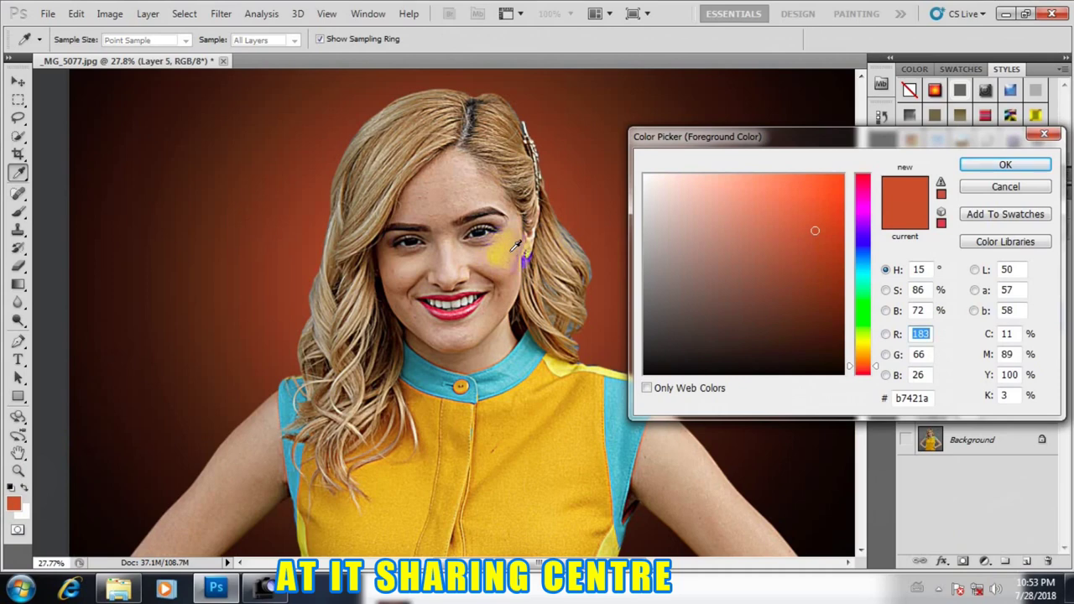
pyautogui.click(515, 245)
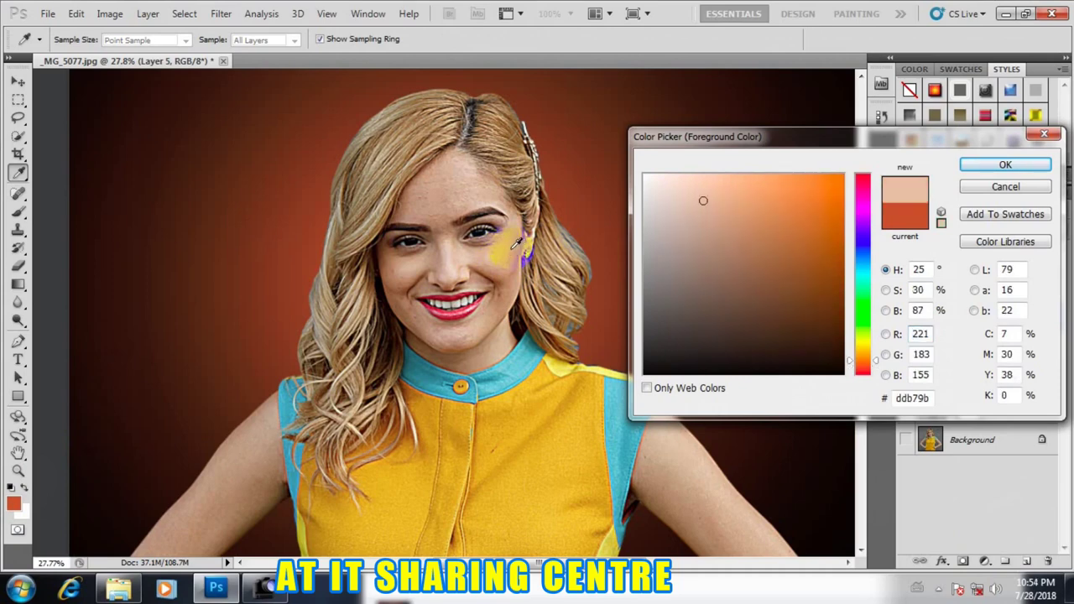
pyautogui.click(522, 243)
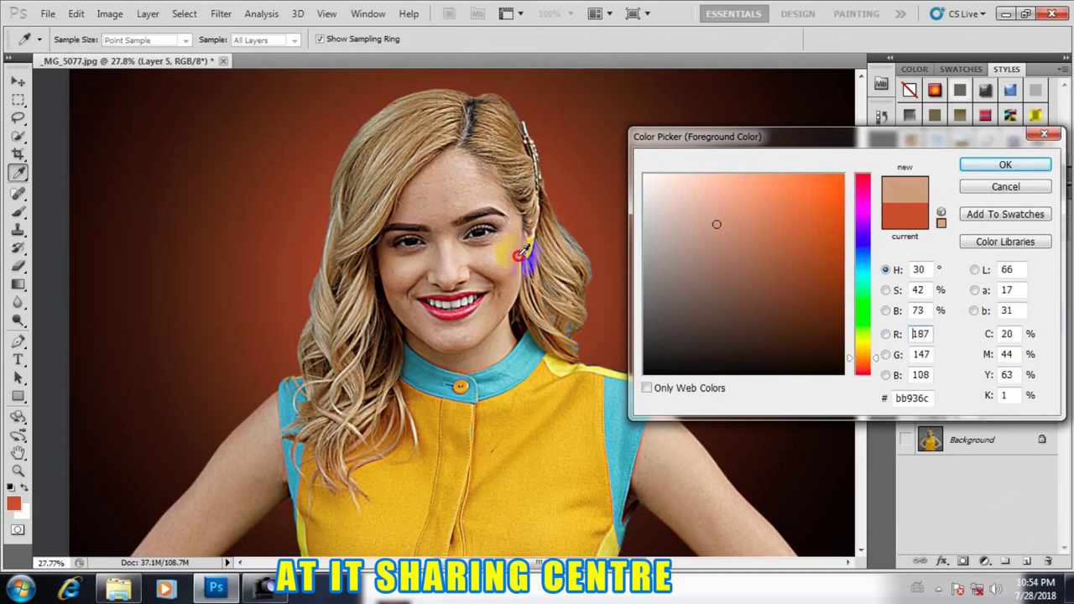
pyautogui.moveTo(523, 242); pyautogui.dragTo(518, 250)
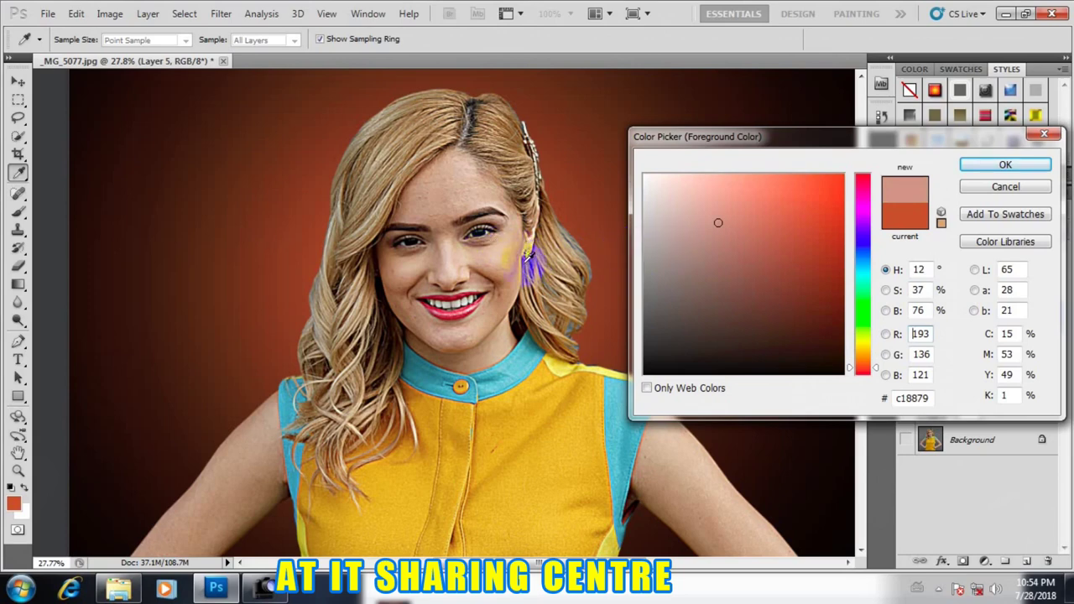
pyautogui.click(510, 252)
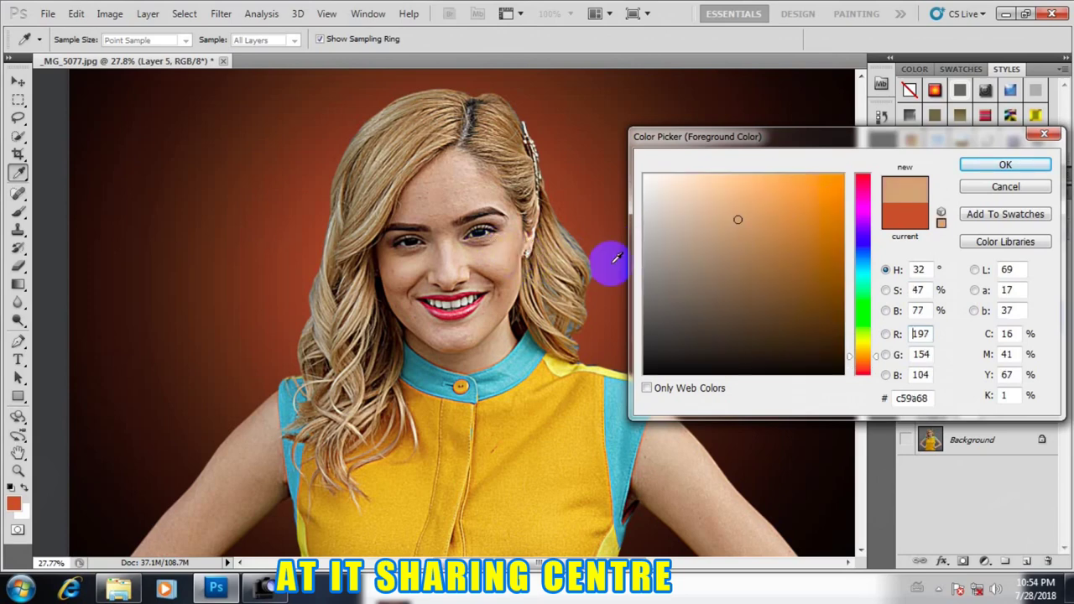
pyautogui.click(523, 262)
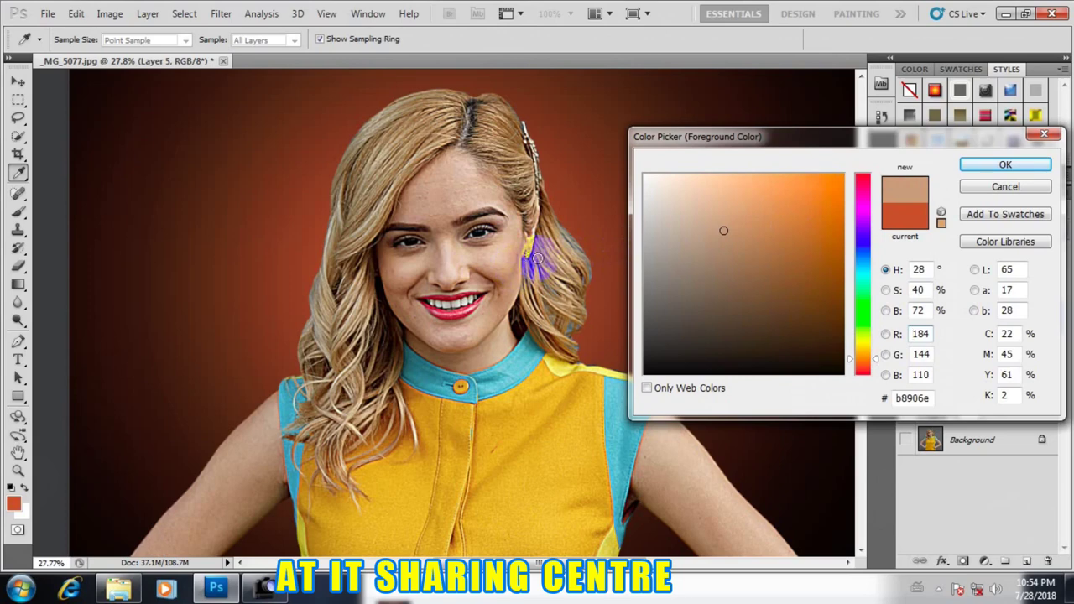
pyautogui.click(780, 228)
pyautogui.click(786, 209)
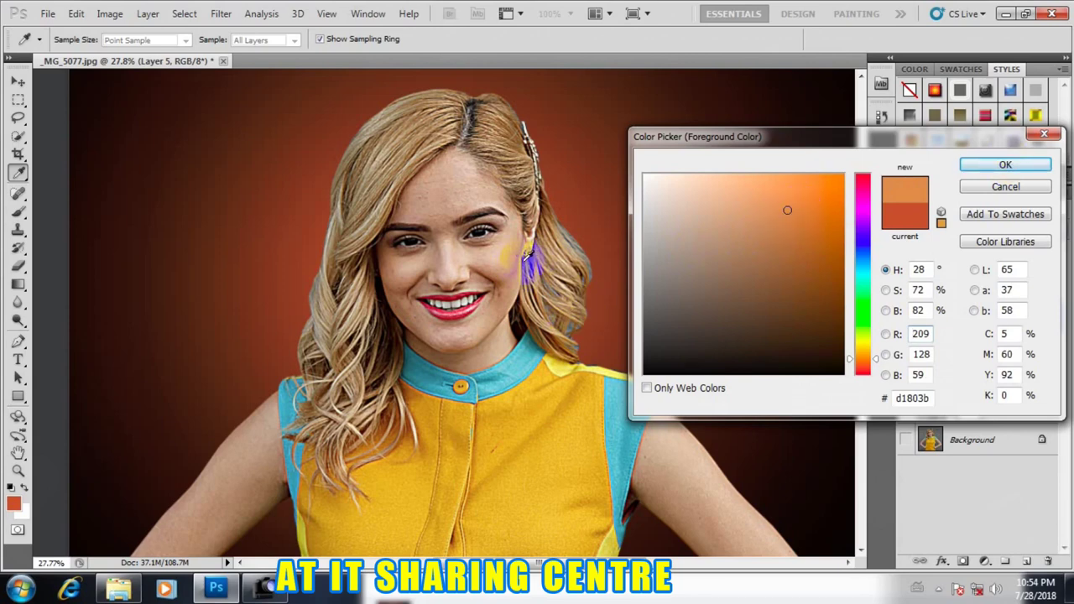
pyautogui.click(789, 213)
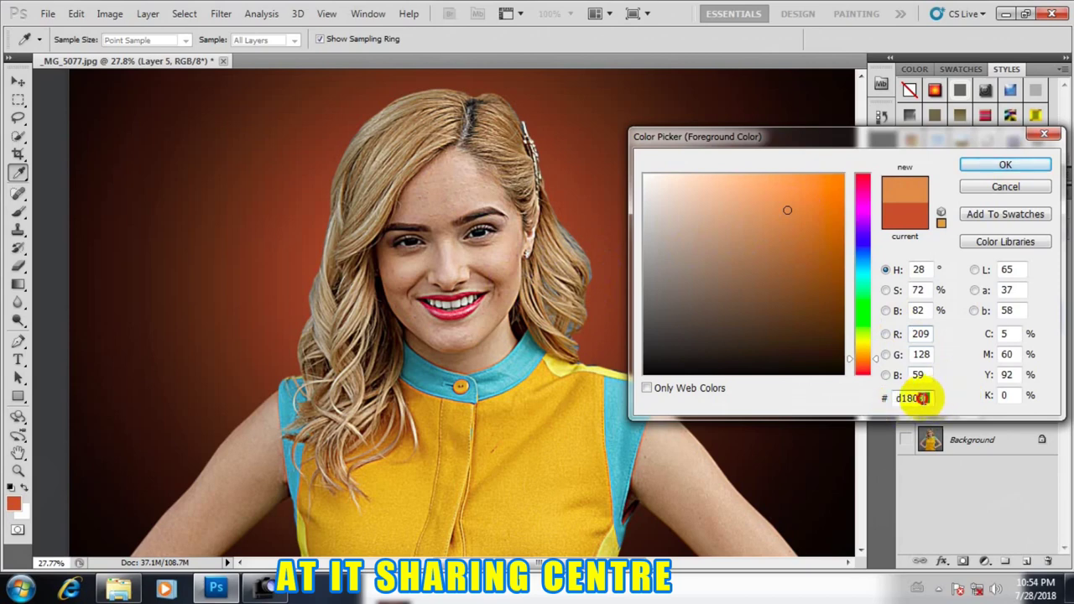
pyautogui.doubleClick(911, 399)
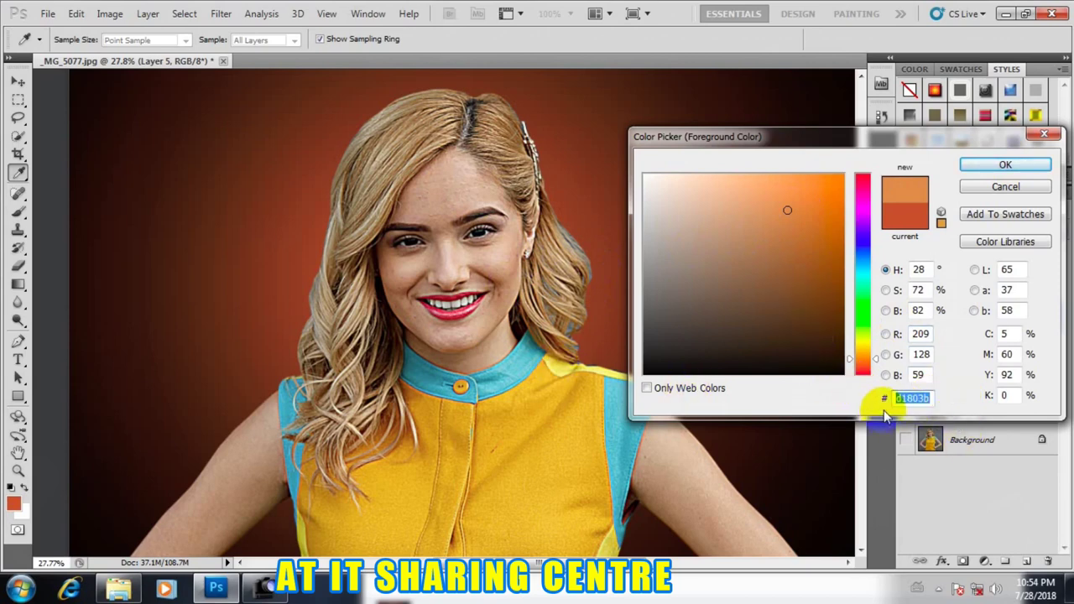
pyautogui.click(1004, 164)
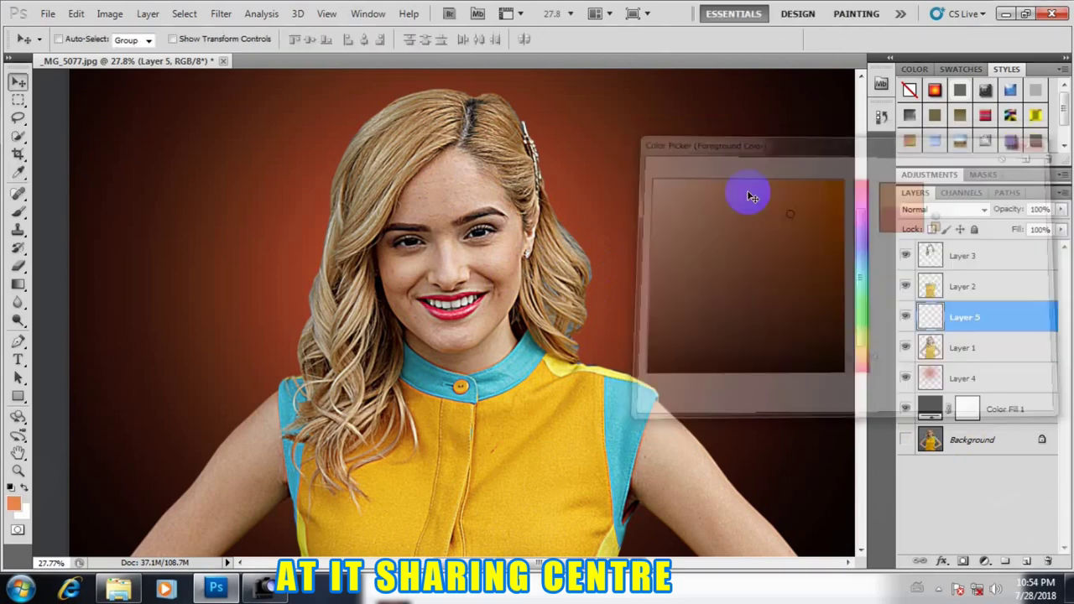
# Fit the image on screen and fill Layer 5 with the orange foreground colour
pyautogui.scroll(-2, 458, 244)
pyautogui.hotkey('ctrl', '0')
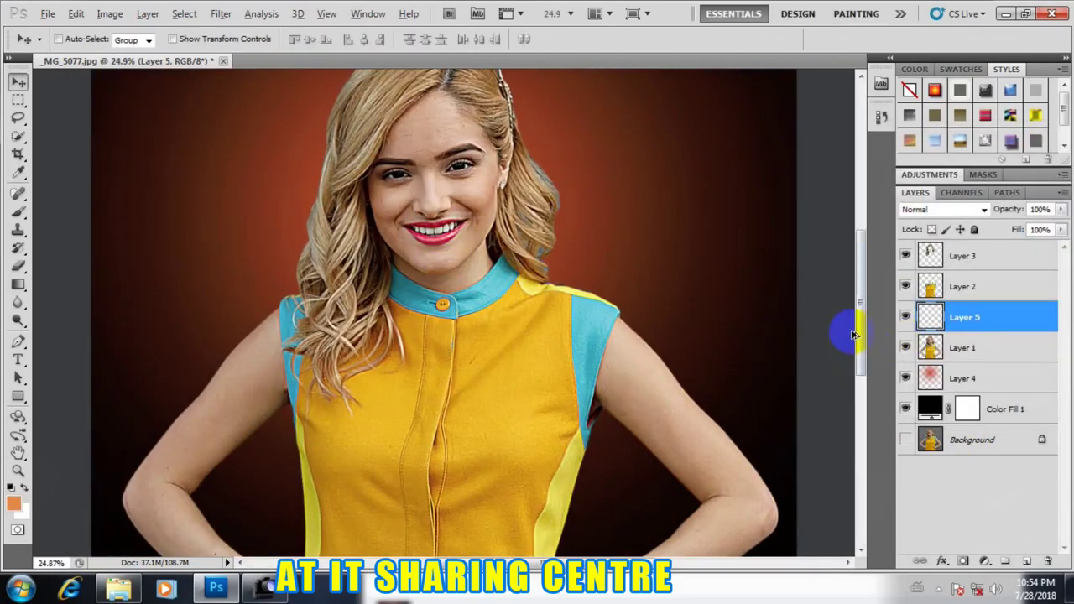
pyautogui.hotkey('alt', 'BackSpace')
pyautogui.scroll(-2, 853, 336)
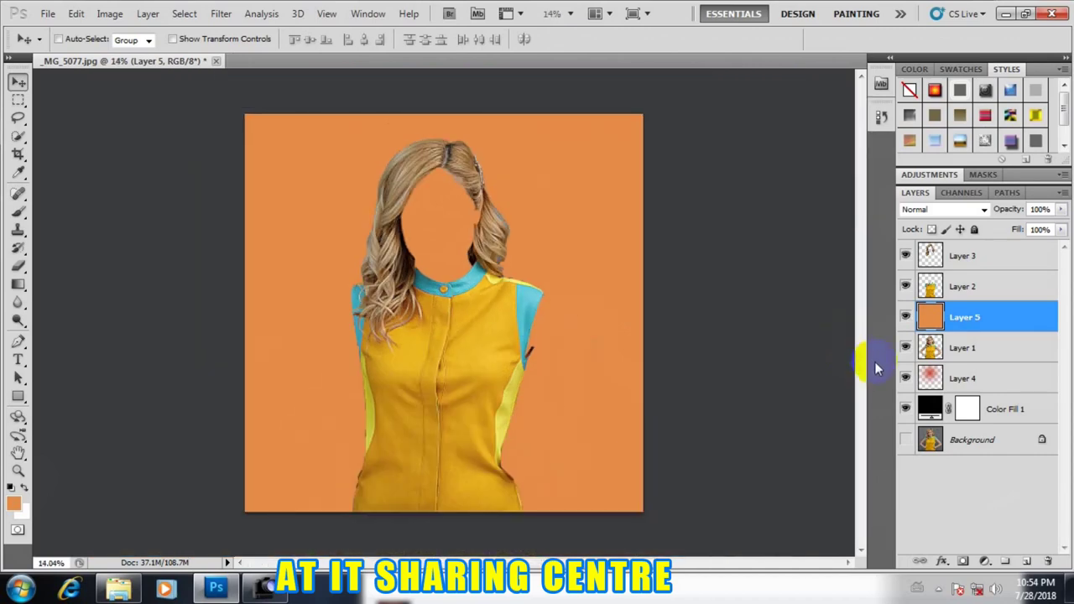
# Make Layer 5 a clipping mask on Layer 1 so the orange covers only the woman
pyautogui.rightClick(993, 323)
pyautogui.rightClick(1009, 320)
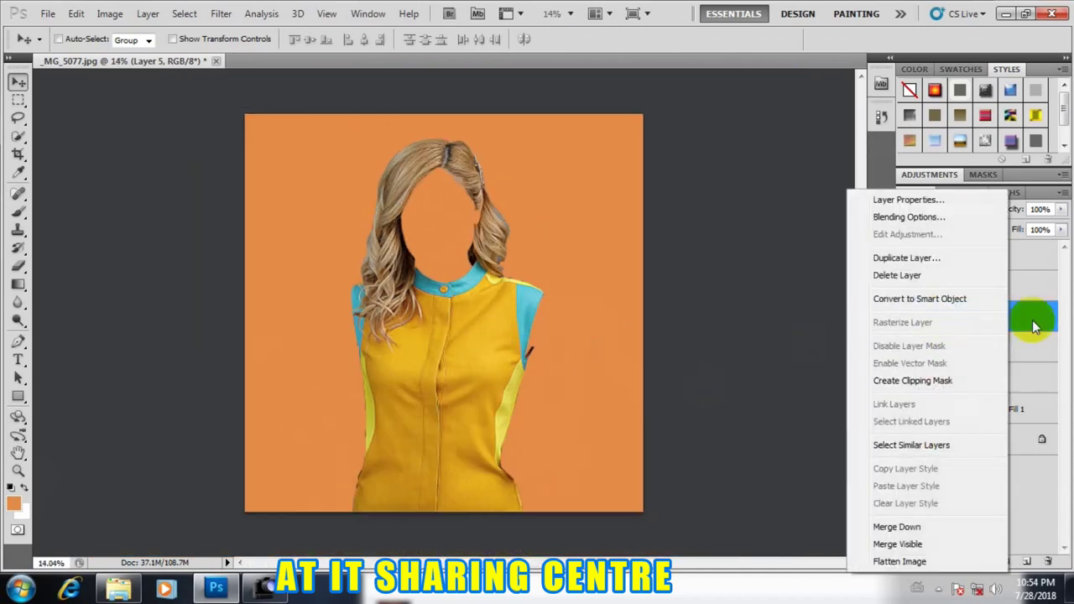
pyautogui.click(1034, 326)
pyautogui.rightClick(978, 319)
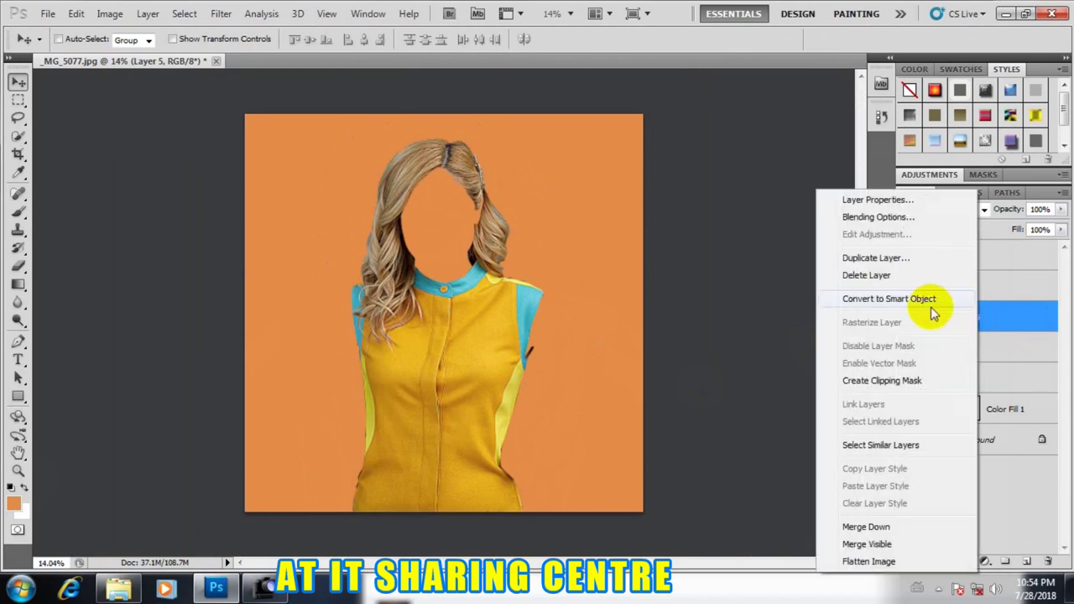
pyautogui.rightClick(1025, 309)
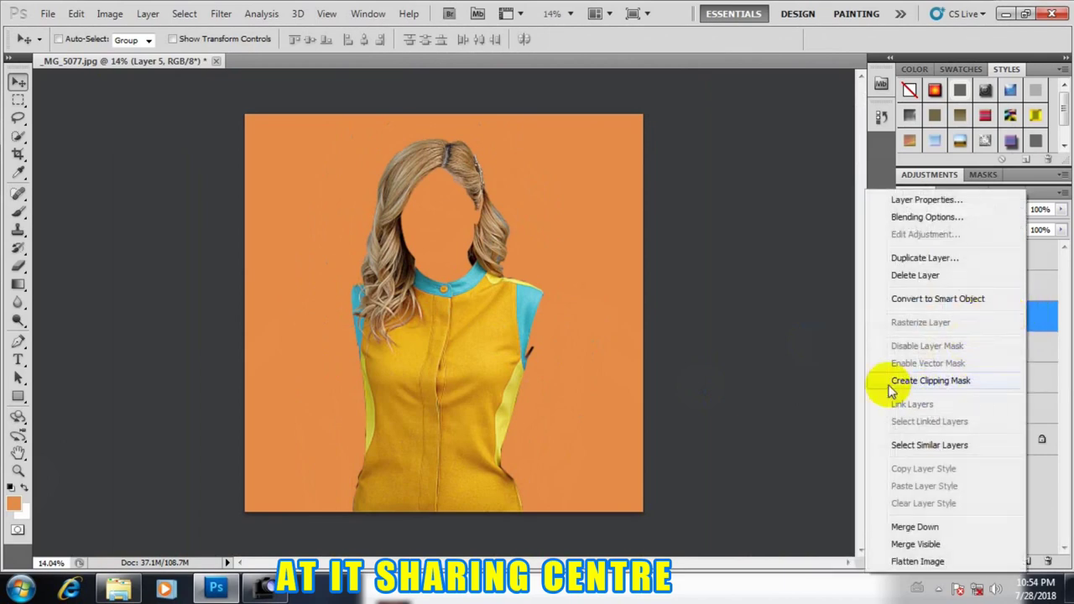
pyautogui.click(955, 385)
pyautogui.scroll(-3, 431, 273)
pyautogui.scroll(3, 435, 280)
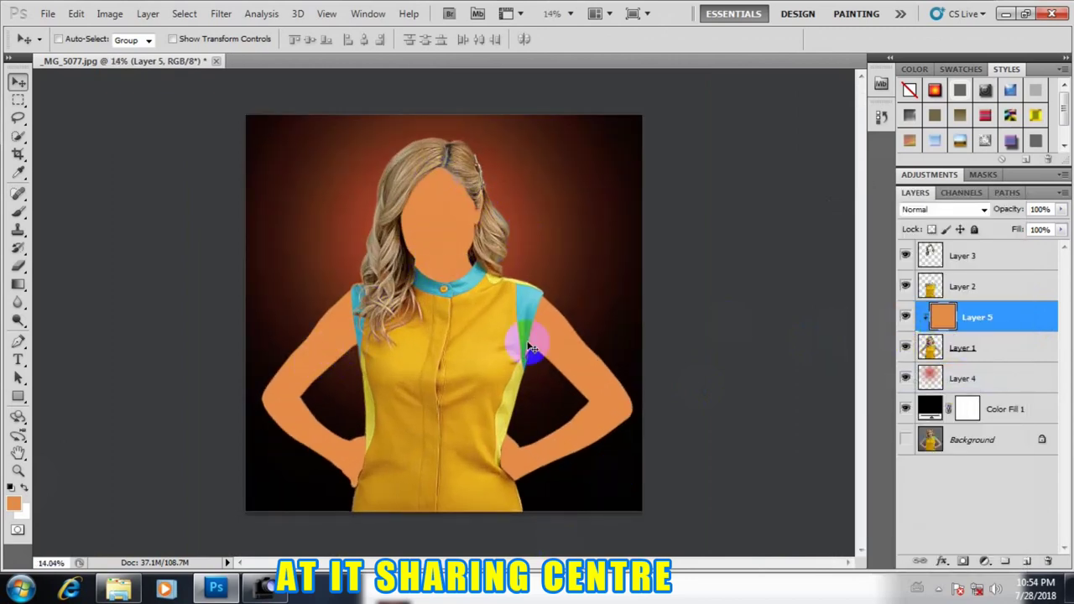
pyautogui.scroll(1, 595, 336)
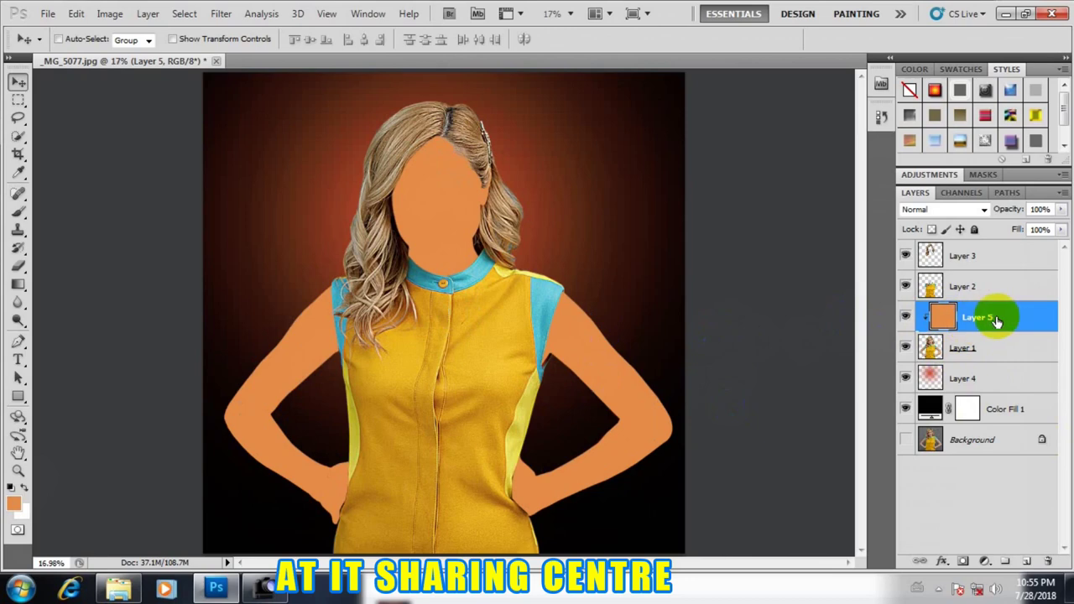
pyautogui.click(973, 212)
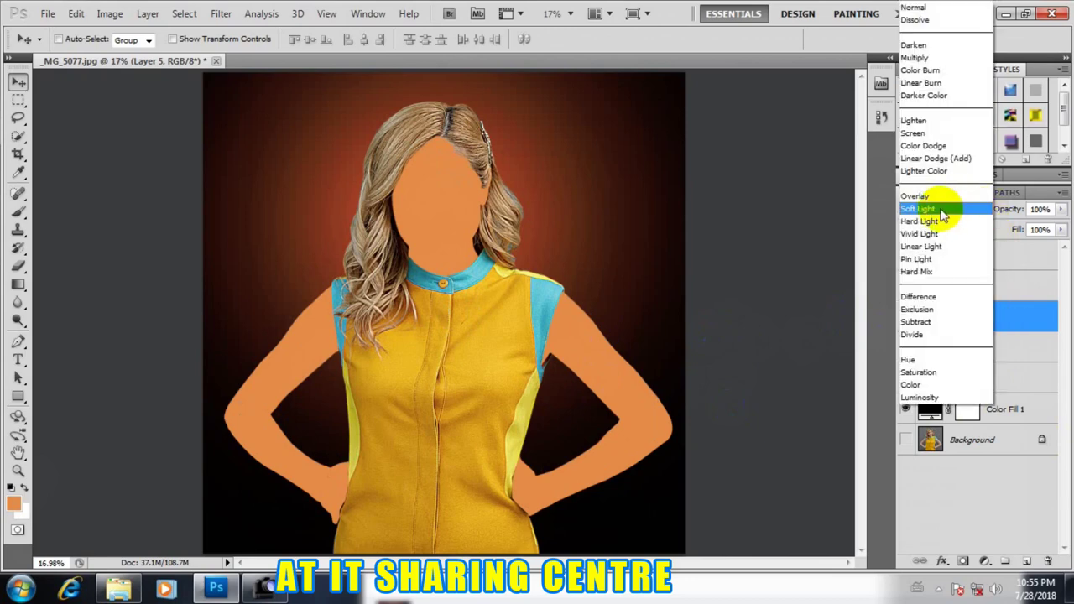
# Set Layer 5 to Color blend mode at 52% opacity
pyautogui.click(916, 384)
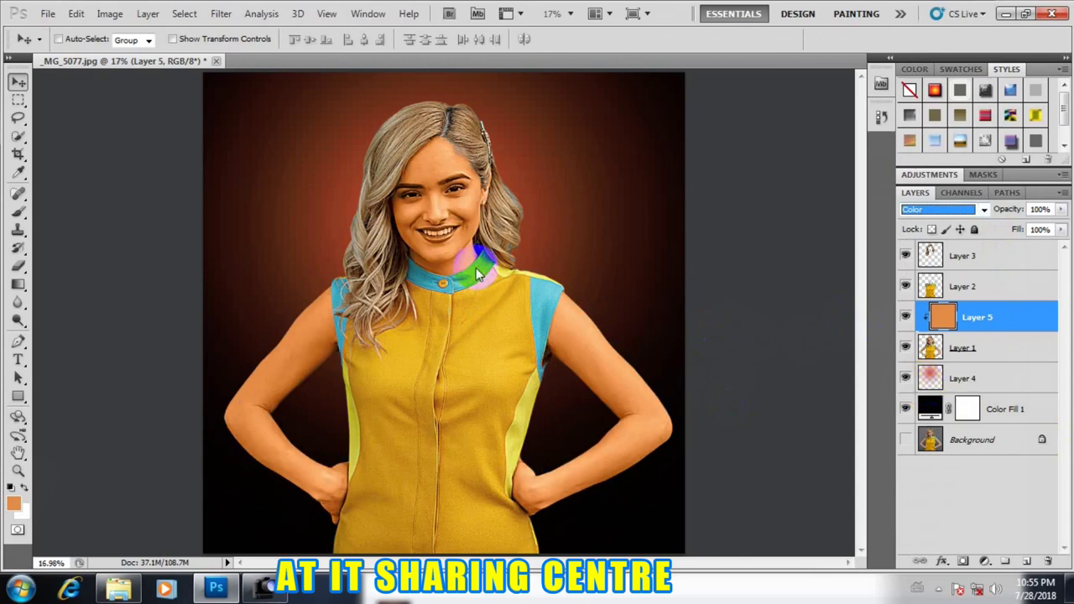
pyautogui.click(757, 278)
pyautogui.scroll(-1, 445, 281)
pyautogui.scroll(1, 453, 283)
pyautogui.scroll(-1, 453, 283)
pyautogui.scroll(1, 475, 268)
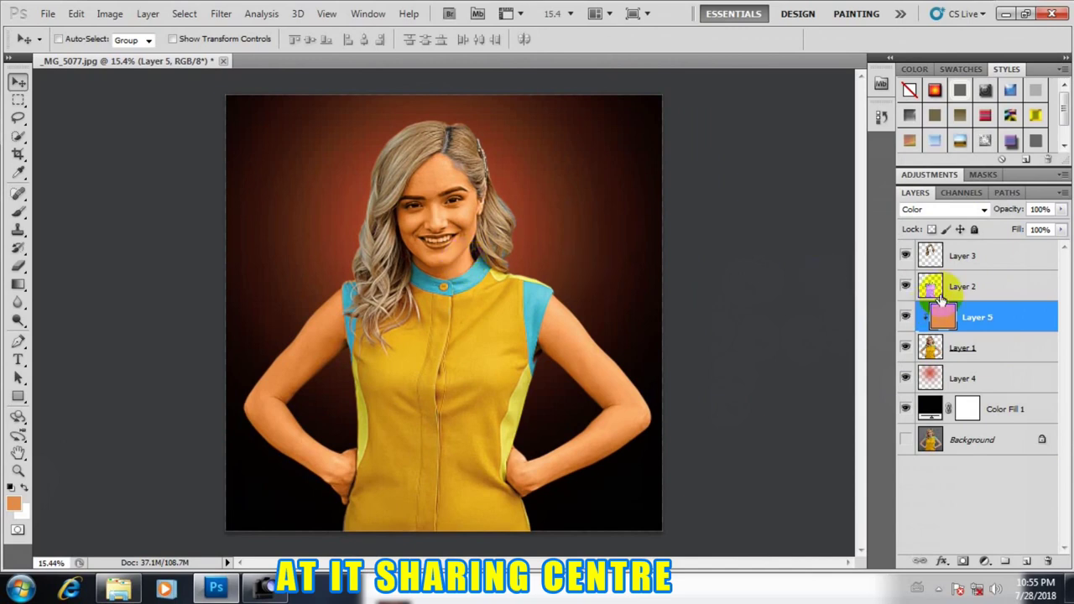
pyautogui.click(1061, 210)
pyautogui.moveTo(1063, 230); pyautogui.dragTo(1034, 231)
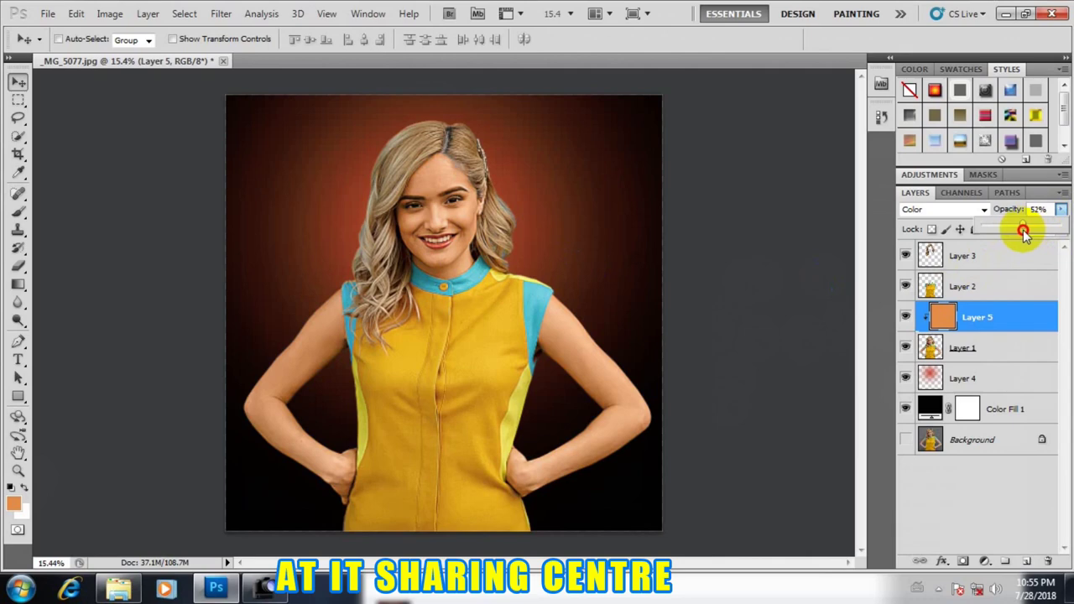
pyautogui.click(1023, 235)
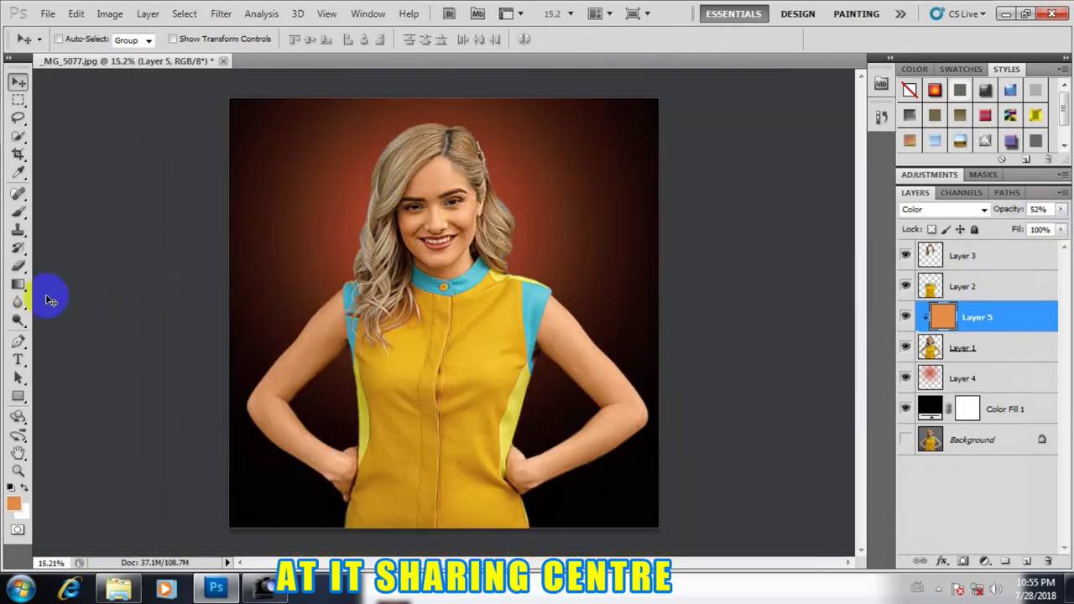
# Select the standard Eraser with a soft round 88 px brush tip
pyautogui.click(18, 264)
pyautogui.rightClick(19, 264)
pyautogui.click(68, 259)
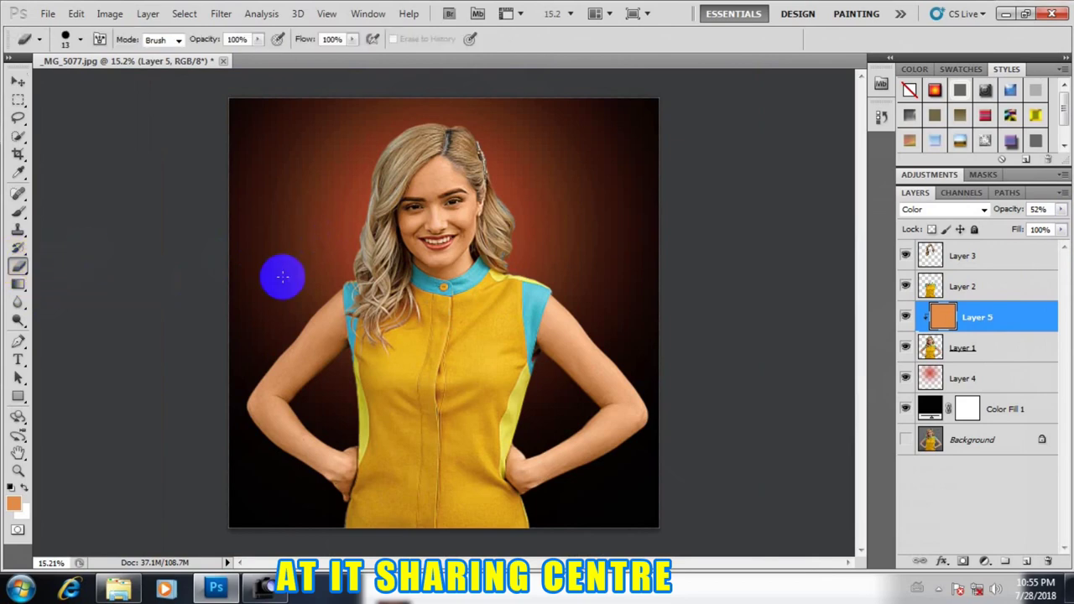
pyautogui.scroll(1, 411, 196)
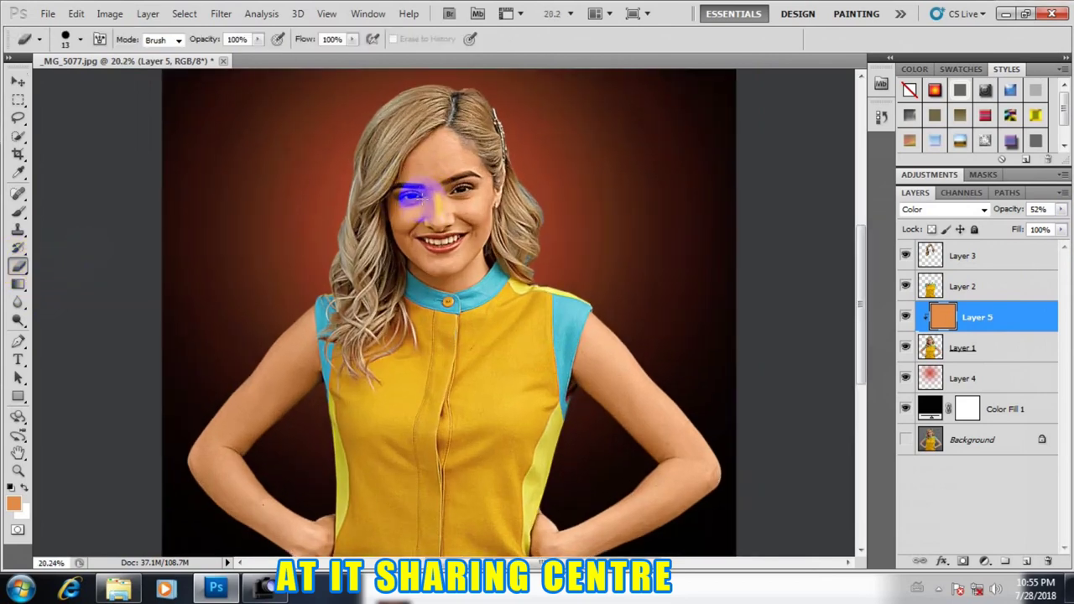
pyautogui.rightClick(470, 193)
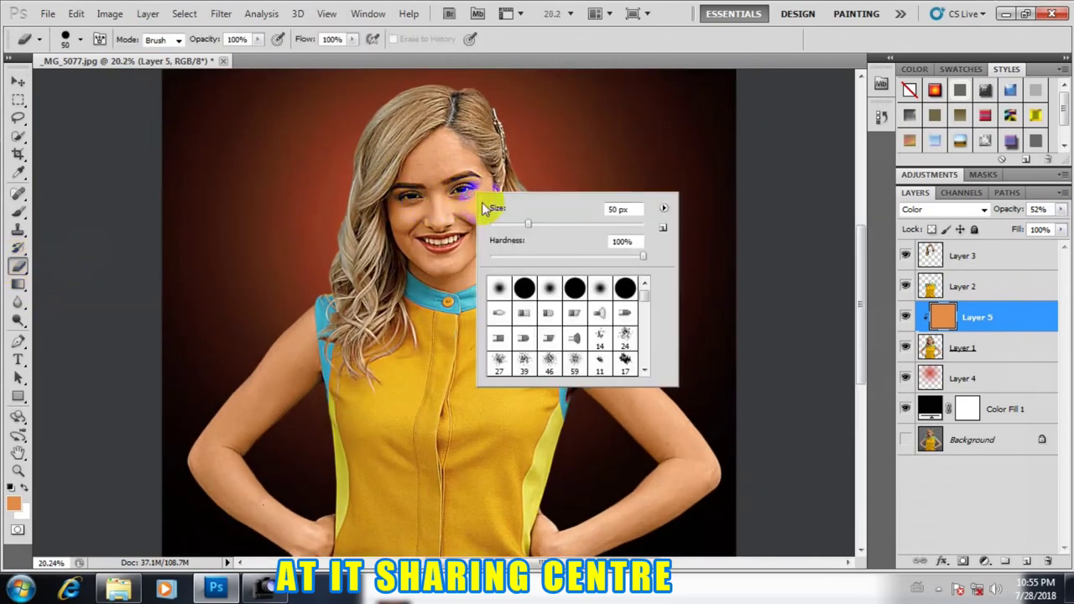
pyautogui.click(549, 291)
pyautogui.click(531, 298)
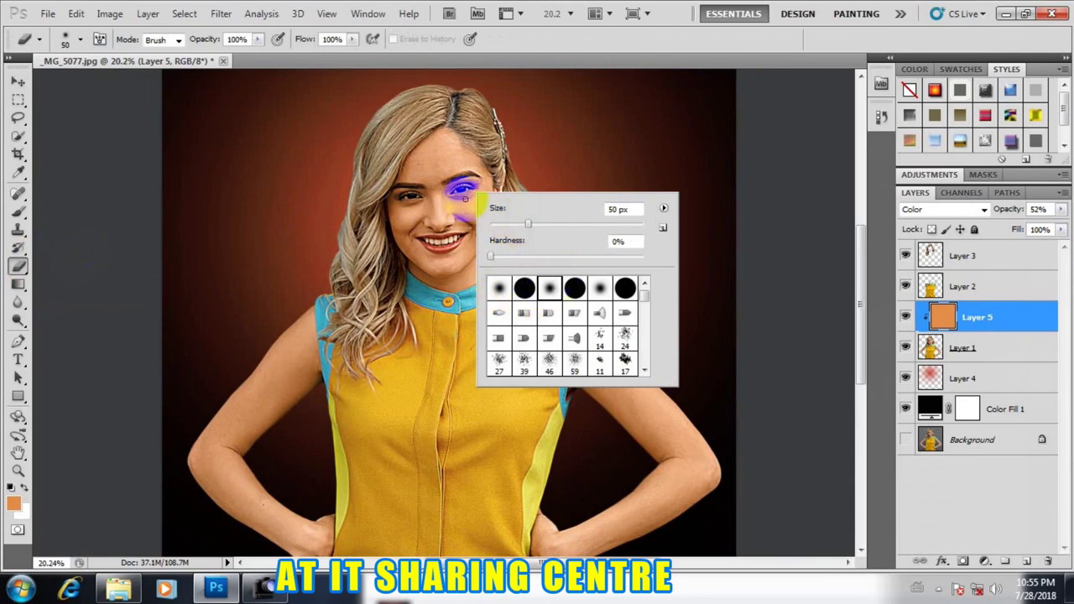
pyautogui.moveTo(527, 224); pyautogui.dragTo(559, 234)
pyautogui.press('Return')
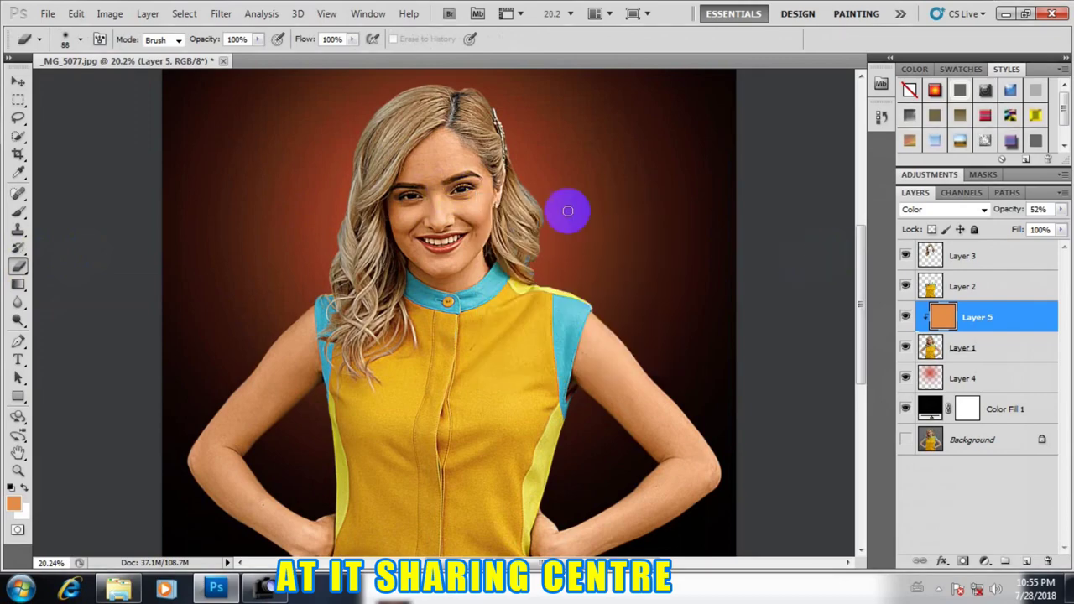
pyautogui.scroll(3, 455, 282)
pyautogui.scroll(2, 535, 283)
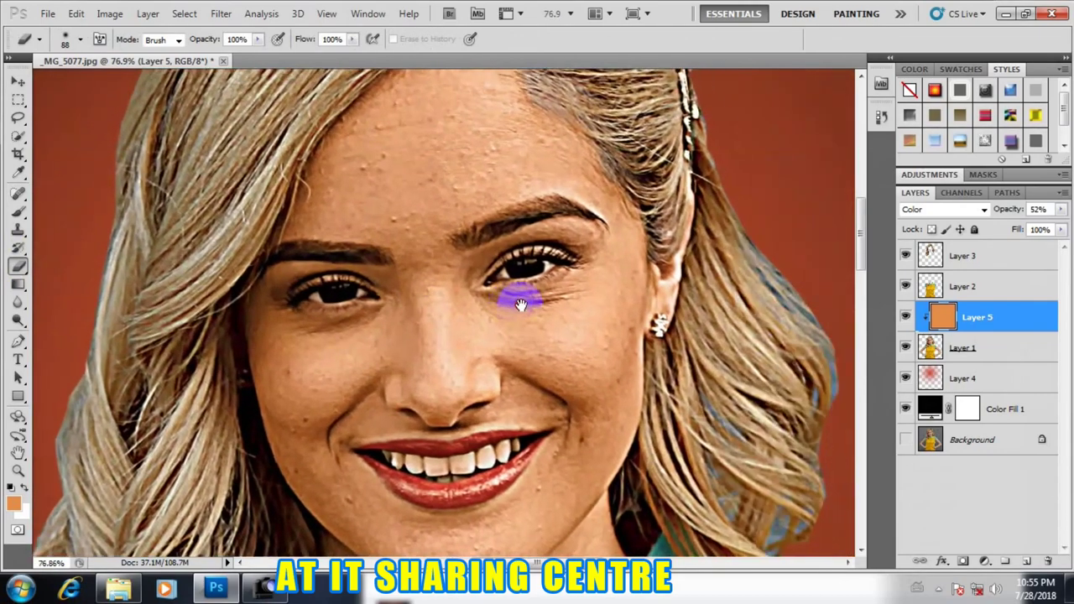
# Set the eraser's opacity to 28% and flow to 50%
pyautogui.click(258, 38)
pyautogui.moveTo(251, 57); pyautogui.dragTo(221, 60)
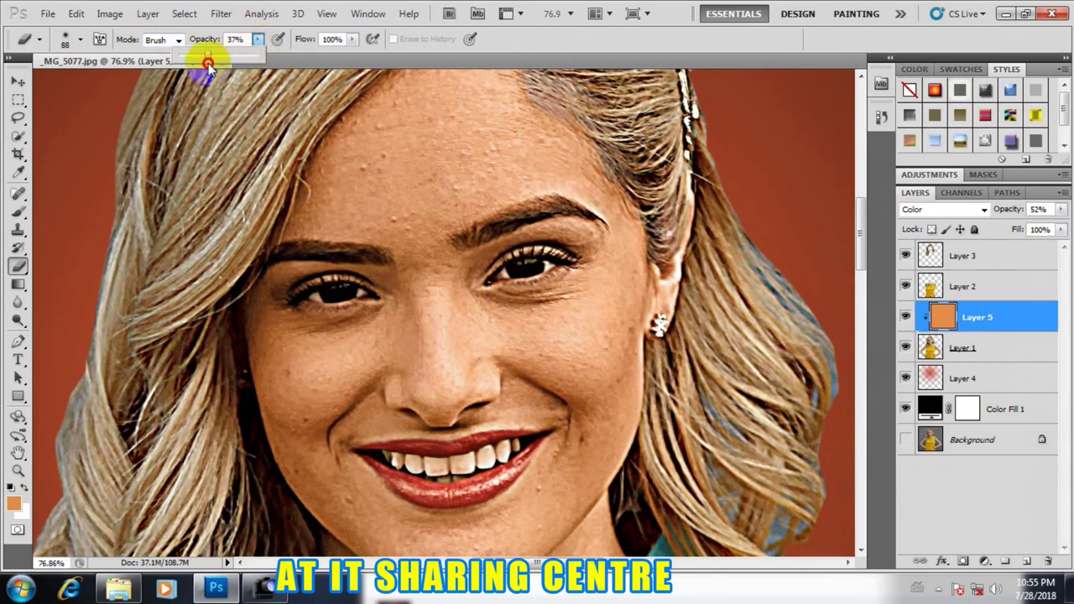
pyautogui.click(352, 39)
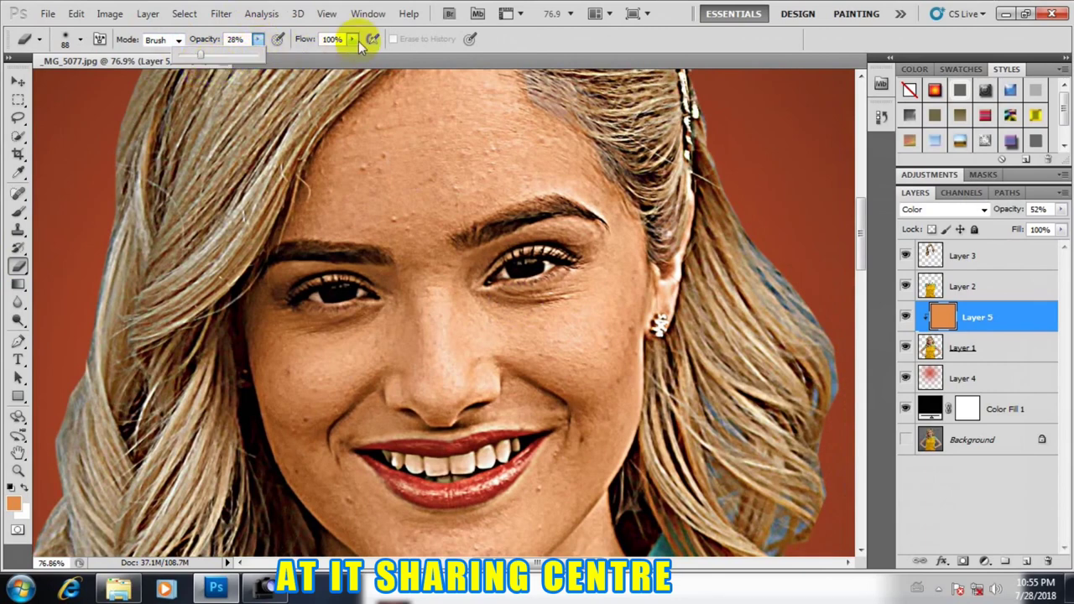
pyautogui.moveTo(345, 58); pyautogui.dragTo(310, 66)
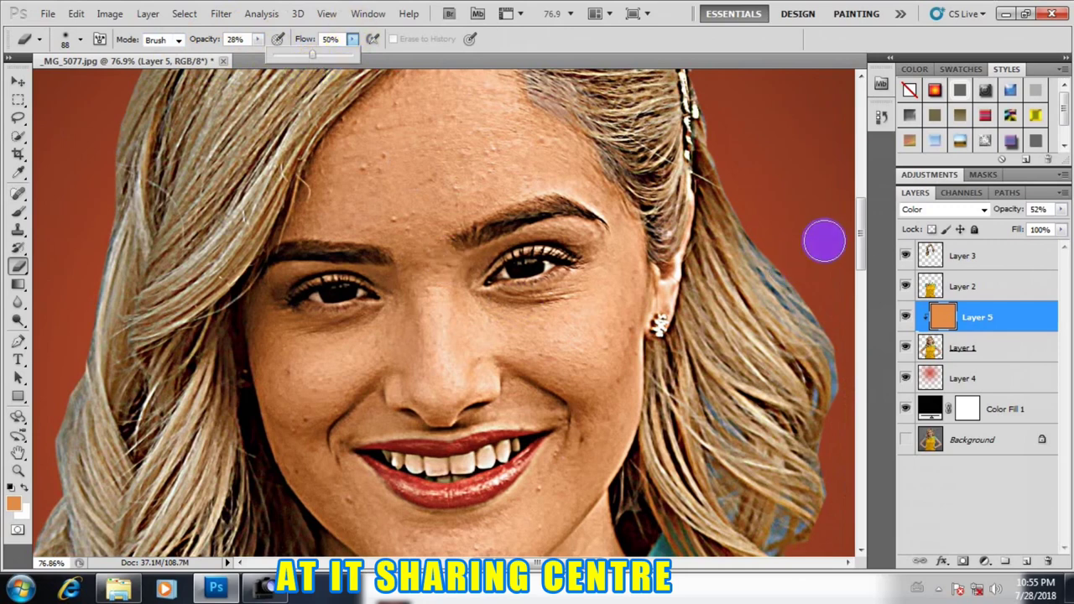
pyautogui.click(855, 239)
pyautogui.scroll(-5, 457, 288)
pyautogui.scroll(-2, 402, 295)
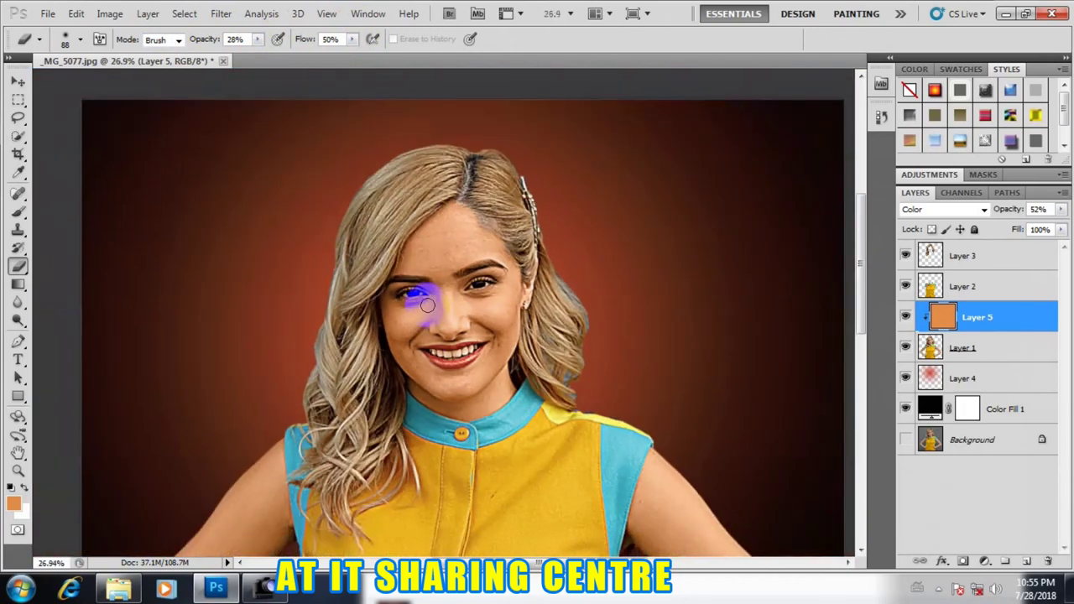
# Toggle Layer 5's visibility to compare the portrait with and without the tint
pyautogui.click(905, 317)
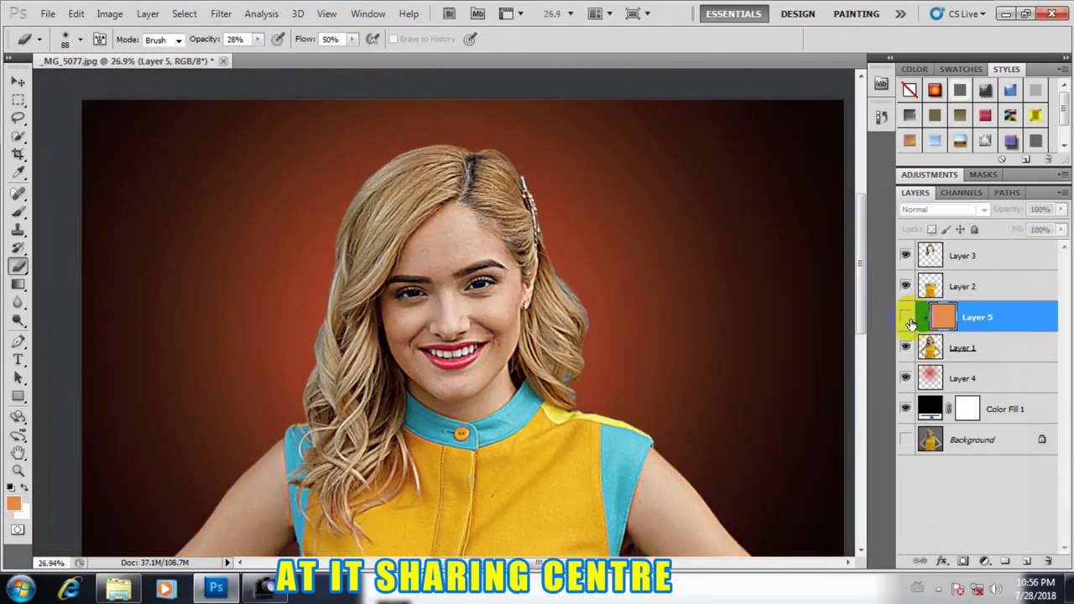
pyautogui.click(906, 318)
pyautogui.click(905, 317)
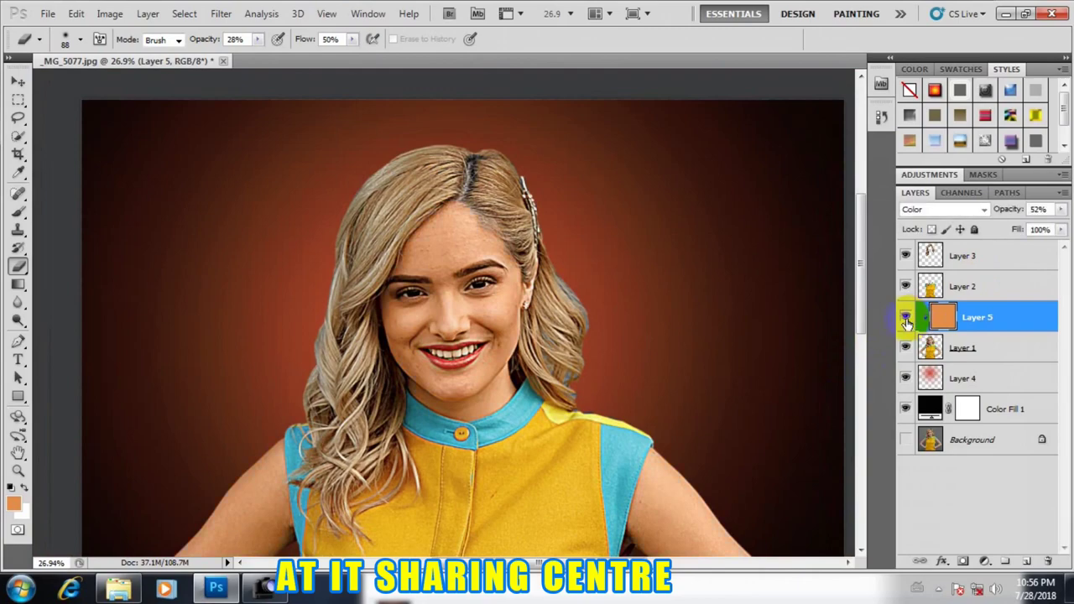
pyautogui.scroll(3, 445, 369)
pyautogui.scroll(-3, 444, 319)
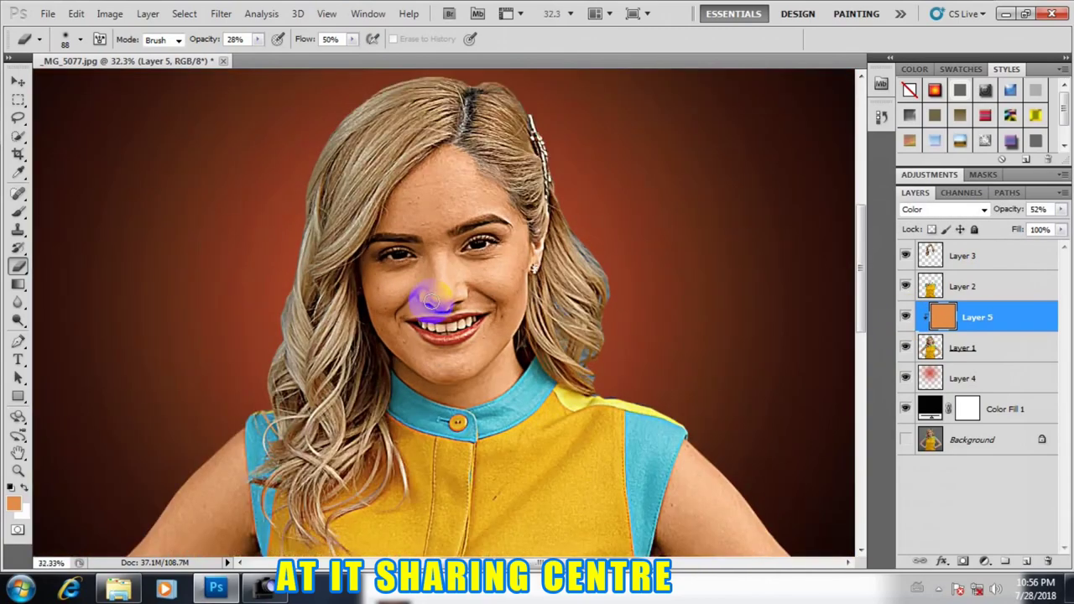
pyautogui.scroll(3, 436, 252)
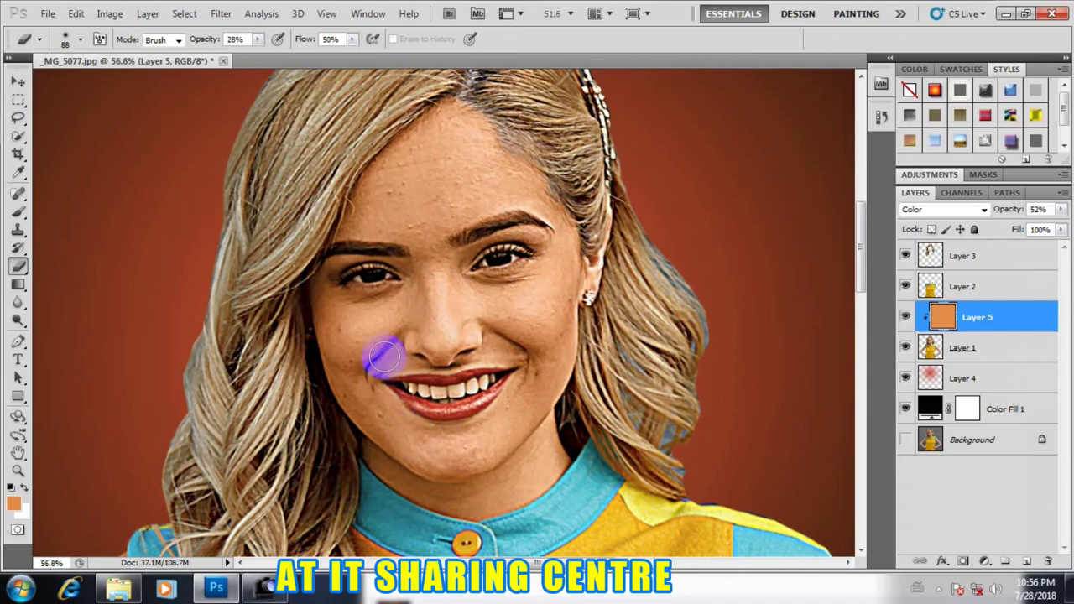
pyautogui.scroll(1, 373, 354)
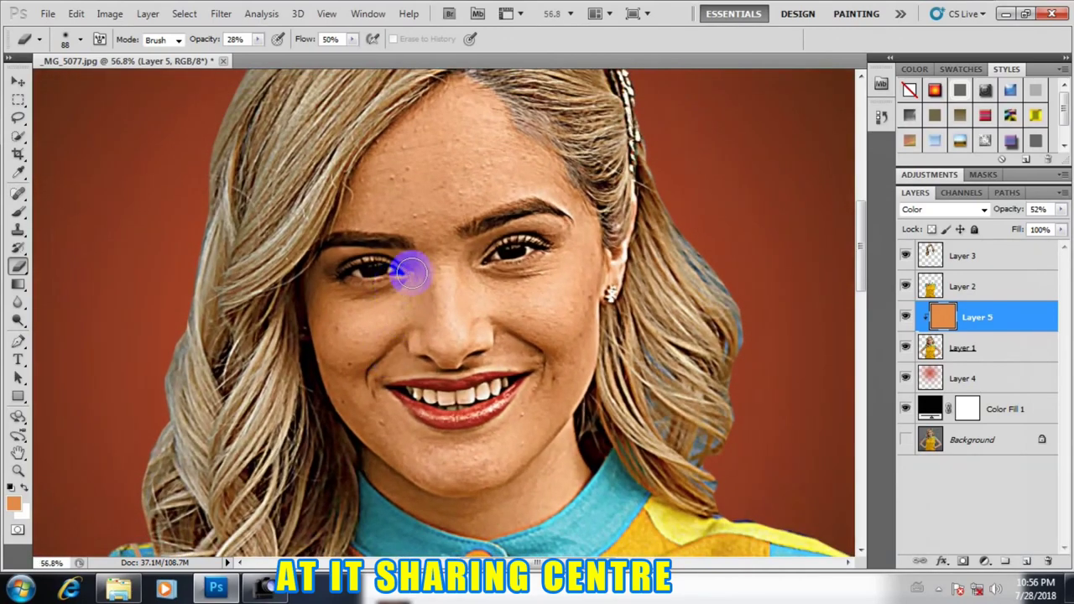
pyautogui.scroll(3, 377, 277)
# Erase the tint from the iris and eyelids with a smaller eraser at 35% opacity, 63% flow
pyautogui.press('[')
pyautogui.scroll(2, 384, 272)
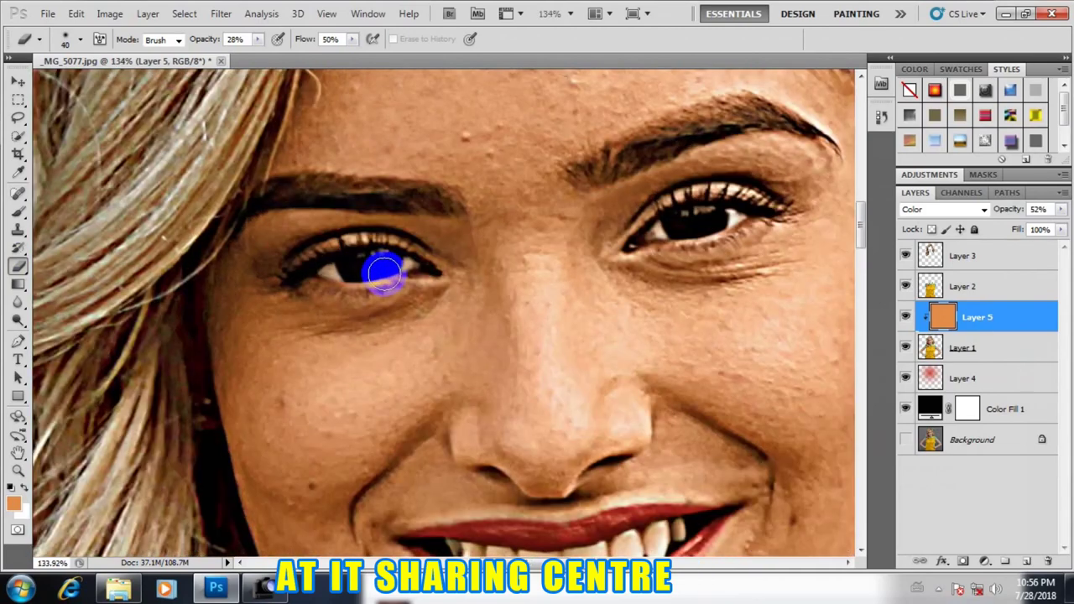
pyautogui.moveTo(415, 266); pyautogui.dragTo(395, 267)
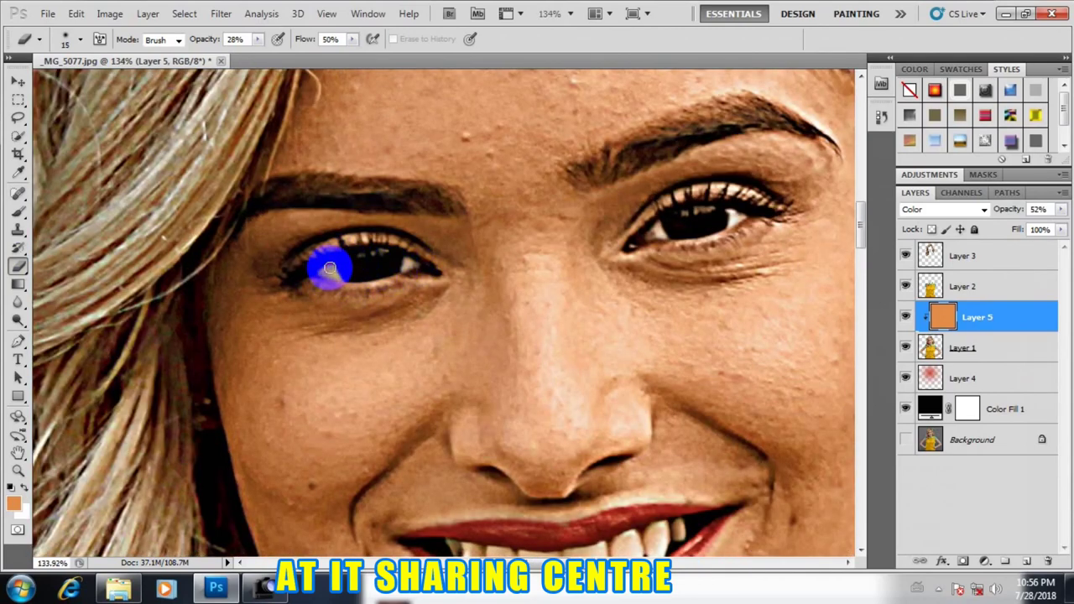
pyautogui.moveTo(329, 268); pyautogui.dragTo(411, 263)
pyautogui.moveTo(344, 264)
pyautogui.mouseDown()
pyautogui.moveTo(407, 265)
pyautogui.moveTo(347, 263)
pyautogui.moveTo(372, 232)
pyautogui.moveTo(402, 244)
pyautogui.moveTo(295, 265)
pyautogui.moveTo(354, 233)
pyautogui.moveTo(314, 246)
pyautogui.moveTo(403, 240)
pyautogui.moveTo(304, 251)
pyautogui.moveTo(285, 268)
pyautogui.moveTo(371, 232)
pyautogui.moveTo(419, 248)
pyautogui.mouseUp()
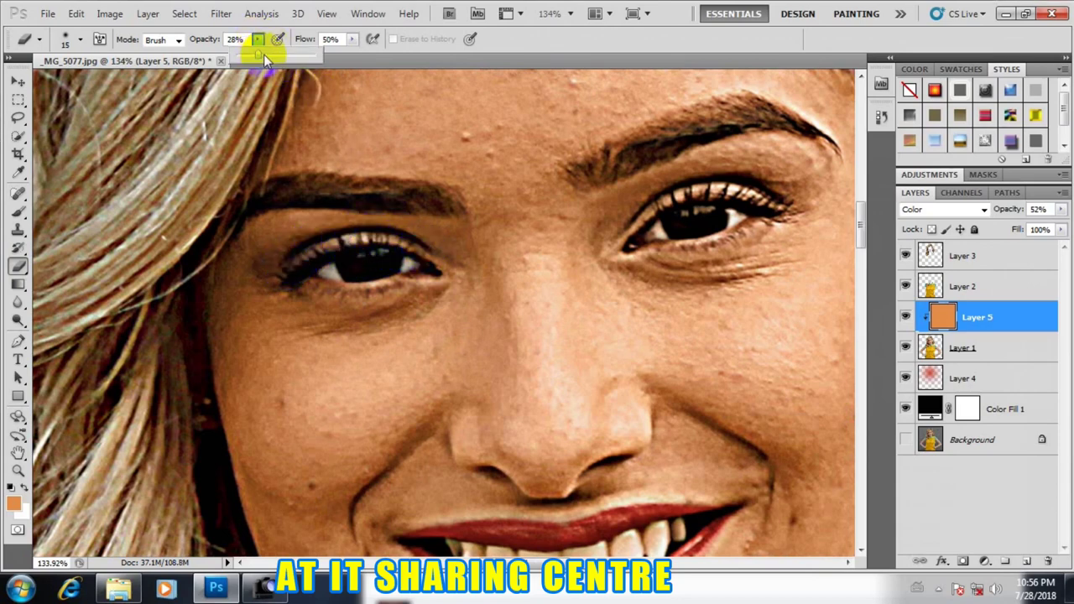
pyautogui.moveTo(340, 50); pyautogui.dragTo(363, 57)
pyautogui.moveTo(406, 225)
pyautogui.mouseDown()
pyautogui.moveTo(408, 247)
pyautogui.moveTo(364, 239)
pyautogui.mouseUp()
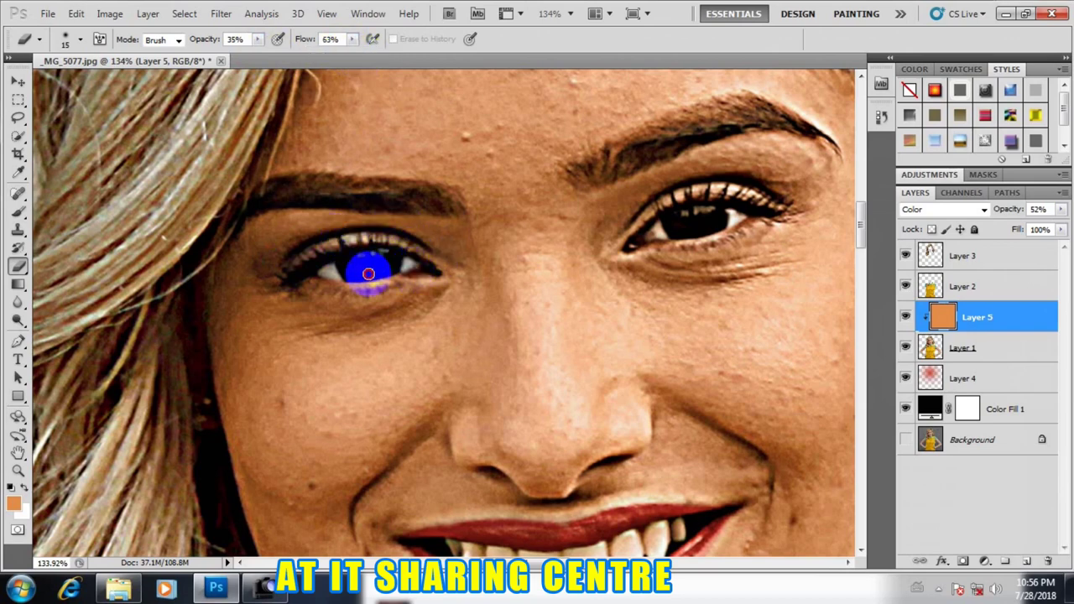
pyautogui.moveTo(382, 283)
pyautogui.mouseDown()
pyautogui.moveTo(403, 280)
pyautogui.moveTo(305, 281)
pyautogui.moveTo(408, 251)
pyautogui.moveTo(327, 260)
pyautogui.moveTo(388, 267)
pyautogui.moveTo(324, 263)
pyautogui.moveTo(411, 257)
pyautogui.moveTo(423, 271)
pyautogui.moveTo(318, 280)
pyautogui.moveTo(408, 266)
pyautogui.moveTo(380, 261)
pyautogui.mouseUp()
pyautogui.scroll(-5, 380, 261)
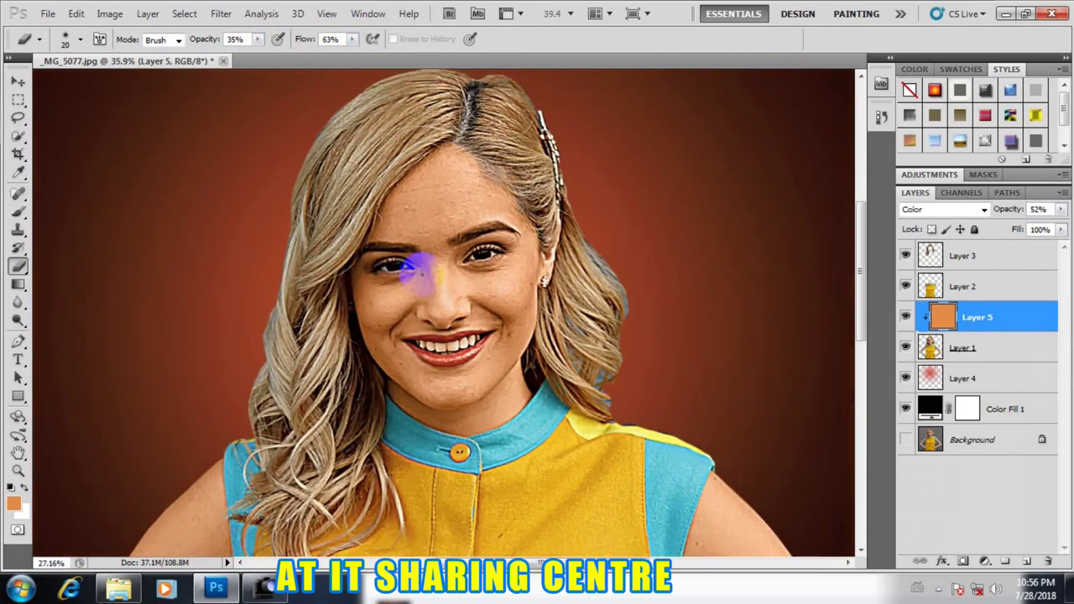
# Erase the orange tint from both eyes, including the outer eye corner
pyautogui.scroll(-1, 443, 244)
pyautogui.scroll(2, 445, 307)
pyautogui.scroll(1, 402, 260)
pyautogui.moveTo(336, 211)
pyautogui.mouseDown()
pyautogui.moveTo(378, 214)
pyautogui.moveTo(347, 216)
pyautogui.moveTo(360, 223)
pyautogui.mouseUp()
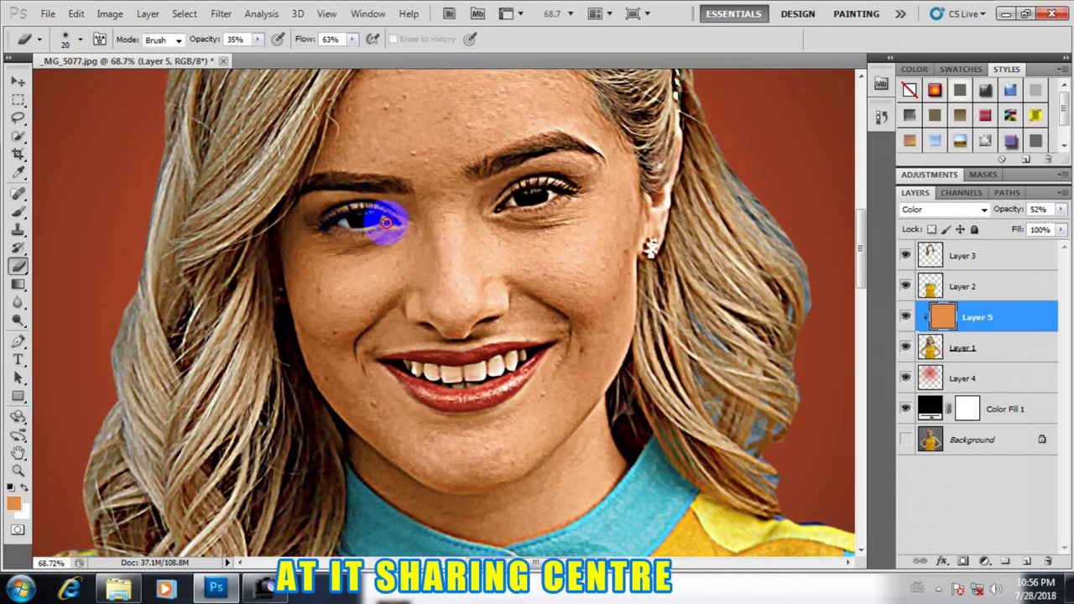
pyautogui.moveTo(507, 197); pyautogui.dragTo(541, 191)
pyautogui.scroll(1, 535, 193)
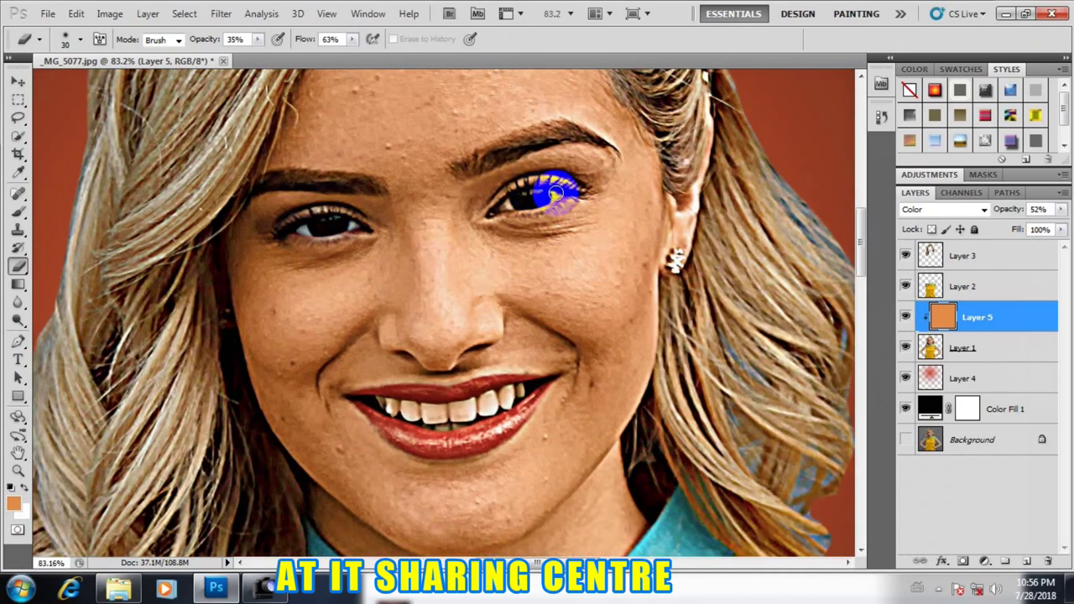
pyautogui.moveTo(518, 200); pyautogui.dragTo(509, 206)
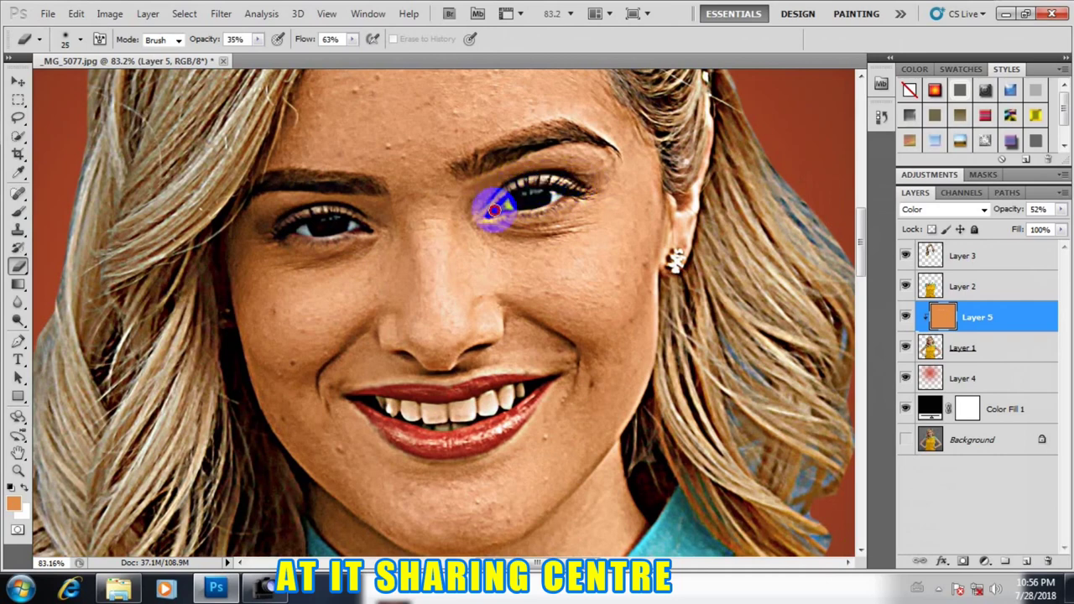
pyautogui.moveTo(505, 209)
pyautogui.mouseDown()
pyautogui.moveTo(576, 179)
pyautogui.moveTo(503, 215)
pyautogui.moveTo(570, 191)
pyautogui.mouseUp()
# Erase the remaining tint across the iris and lids, with the eyes centred in view
pyautogui.scroll(-2, 536, 201)
pyautogui.scroll(-2, 494, 214)
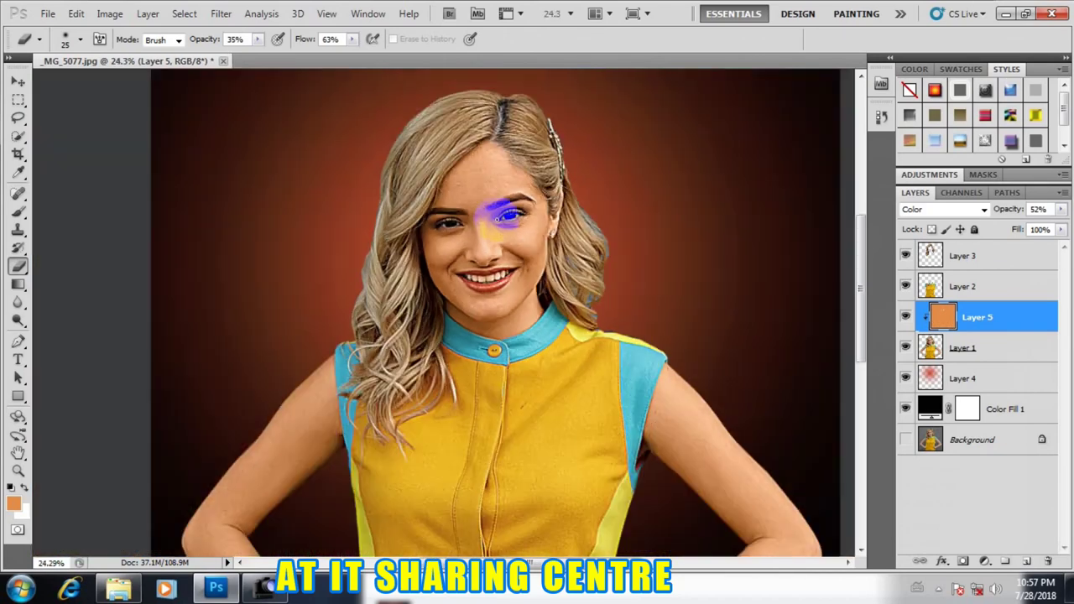
pyautogui.scroll(-2, 470, 222)
pyautogui.scroll(2, 463, 224)
pyautogui.scroll(3, 445, 193)
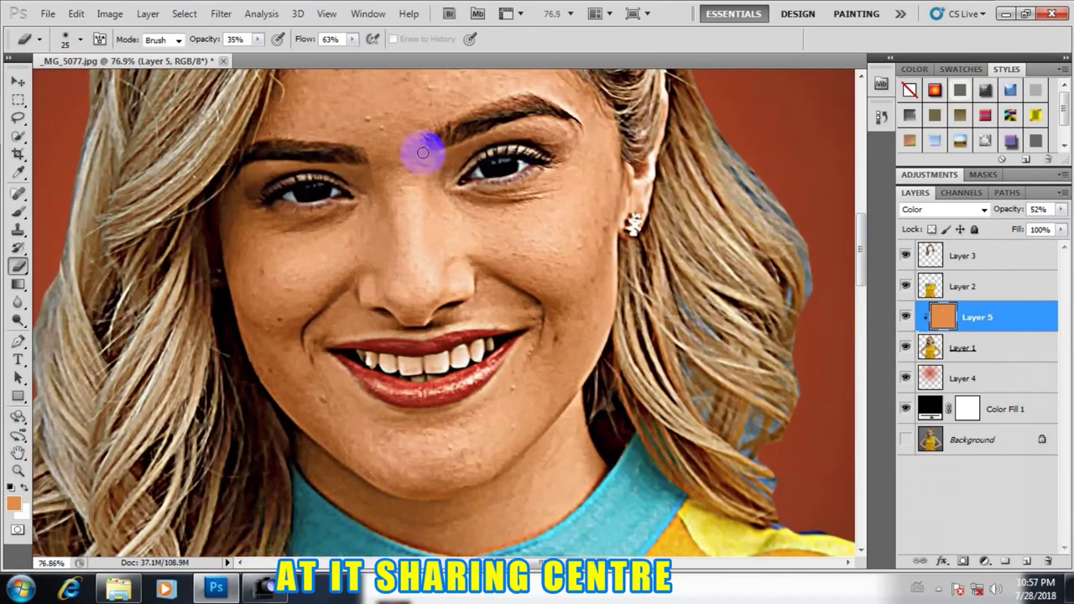
pyautogui.moveTo(491, 174)
pyautogui.mouseDown()
pyautogui.moveTo(458, 176)
pyautogui.moveTo(537, 151)
pyautogui.moveTo(484, 160)
pyautogui.mouseUp()
pyautogui.scroll(-2, 517, 165)
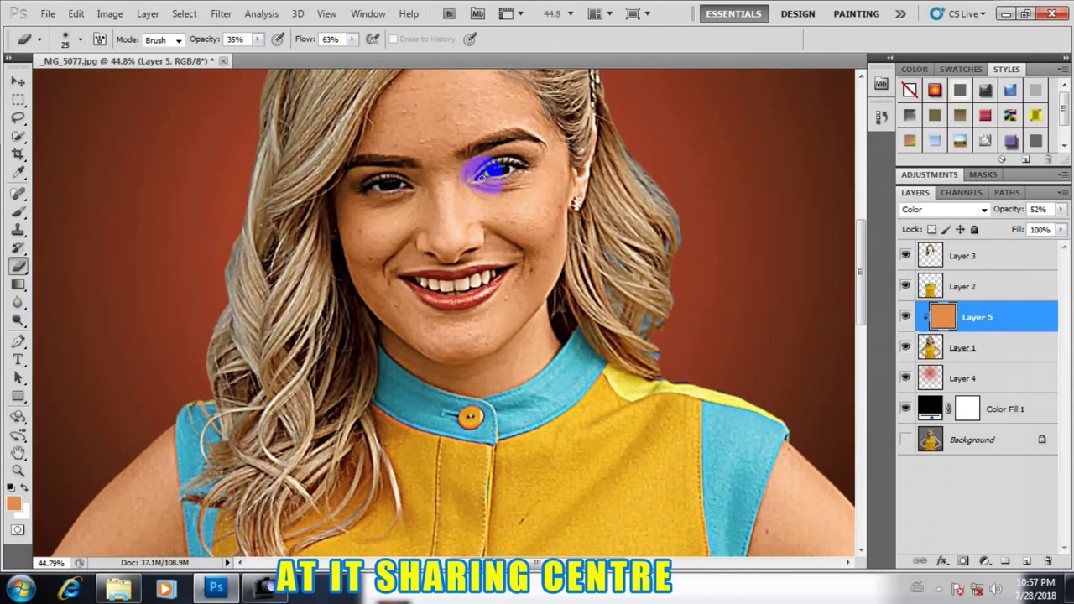
pyautogui.scroll(2, 422, 284)
pyautogui.scroll(-1, 468, 240)
pyautogui.scroll(2, 575, 107)
pyautogui.moveTo(575, 107)
pyautogui.mouseDown()
pyautogui.moveTo(491, 255)
pyautogui.moveTo(484, 216)
pyautogui.moveTo(451, 196)
pyautogui.moveTo(470, 180)
pyautogui.moveTo(442, 191)
pyautogui.moveTo(499, 157)
pyautogui.moveTo(570, 156)
pyautogui.moveTo(494, 168)
pyautogui.moveTo(576, 168)
pyautogui.moveTo(495, 172)
pyautogui.moveTo(516, 166)
pyautogui.moveTo(451, 197)
pyautogui.moveTo(330, 223)
pyautogui.moveTo(336, 210)
pyautogui.moveTo(211, 220)
pyautogui.moveTo(323, 216)
pyautogui.moveTo(215, 210)
pyautogui.moveTo(324, 216)
pyautogui.mouseUp()
# Toggle Layer 5's visibility to compare the face with and without the orange tint
pyautogui.click(906, 317)
pyautogui.click(906, 317)
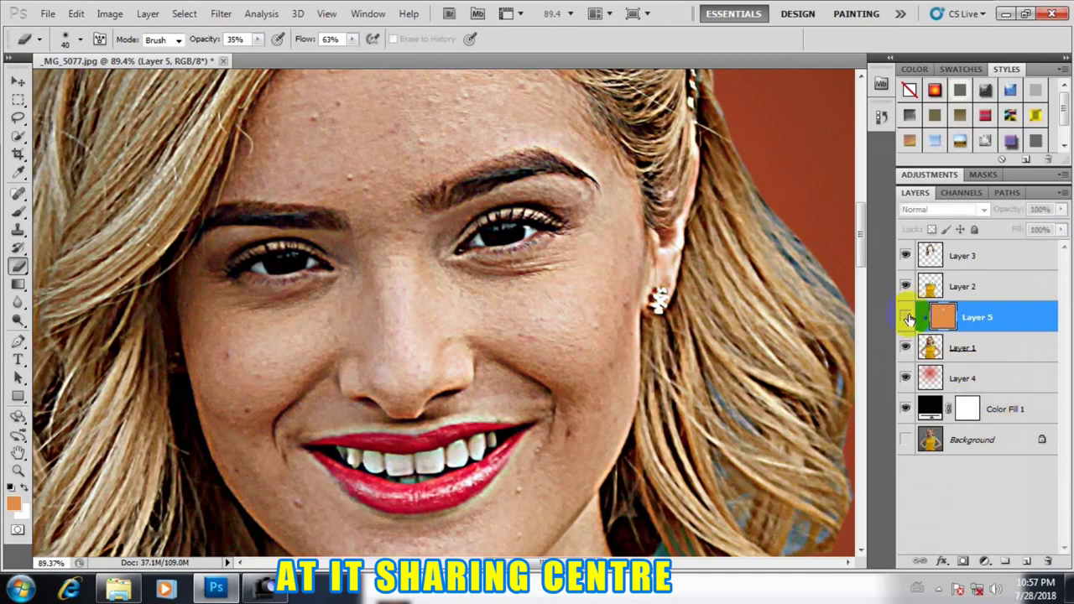
pyautogui.click(905, 317)
pyautogui.scroll(-2, 470, 239)
pyautogui.scroll(-1, 470, 234)
pyautogui.scroll(1, 453, 237)
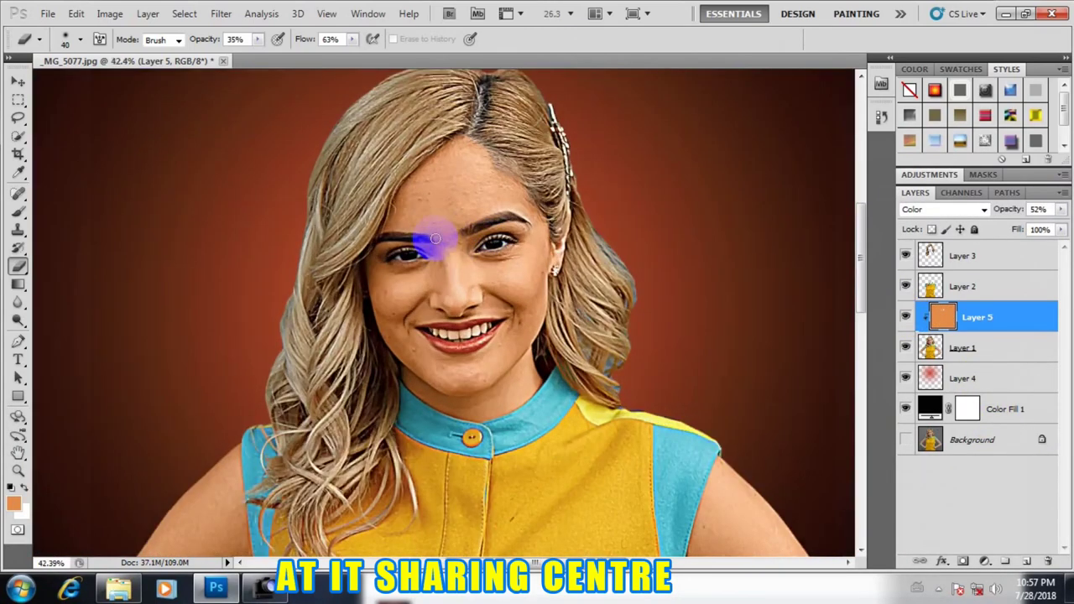
pyautogui.scroll(1, 435, 238)
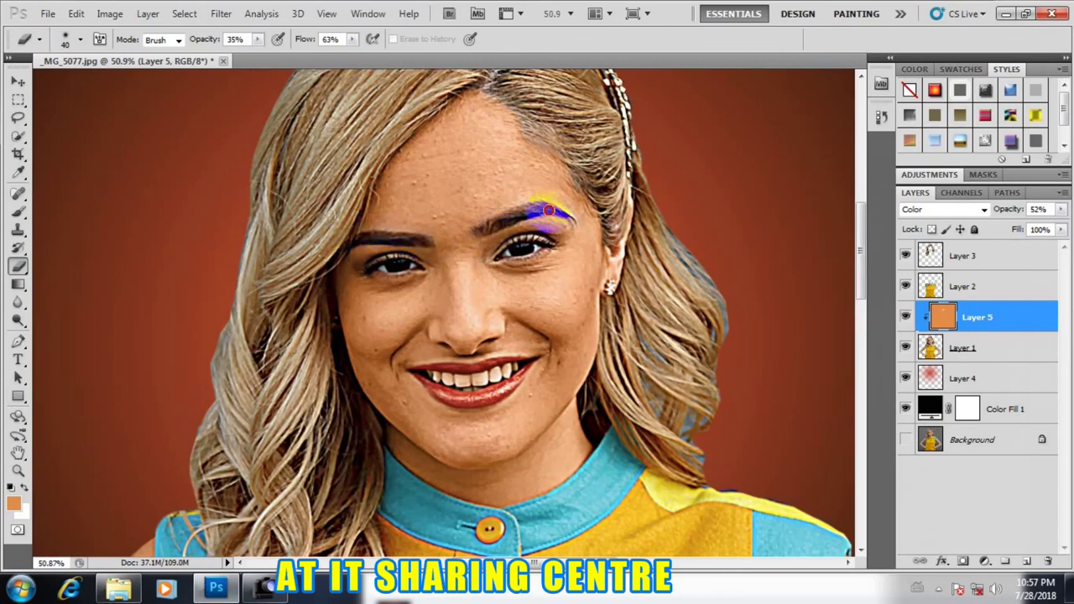
# Zoom around the brow, lips and teeth to inspect the remaining tint
pyautogui.scroll(-1, 495, 386)
pyautogui.scroll(2, 475, 487)
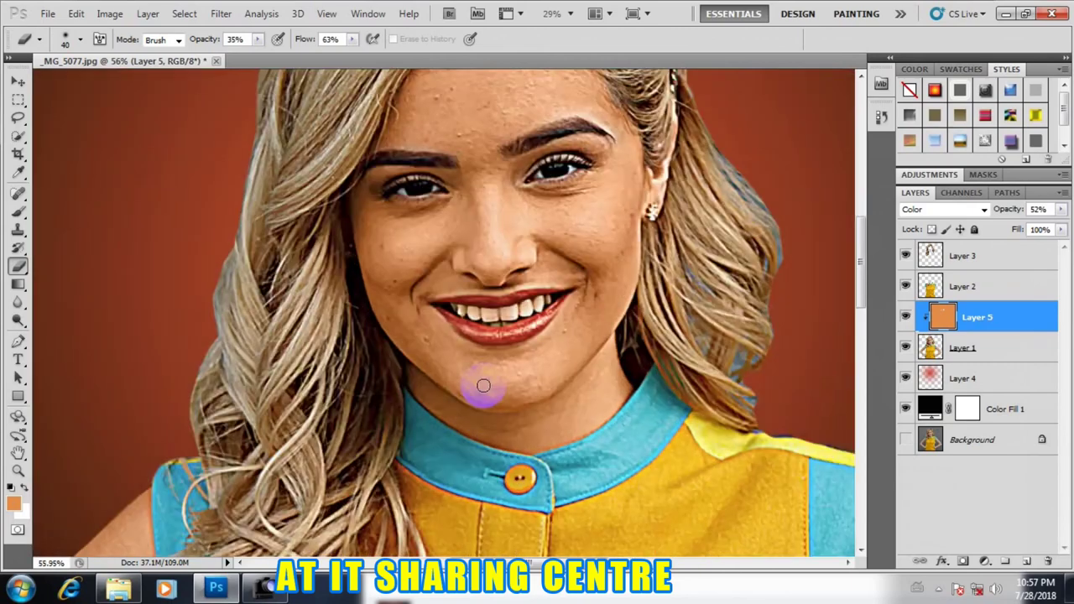
pyautogui.scroll(1, 479, 384)
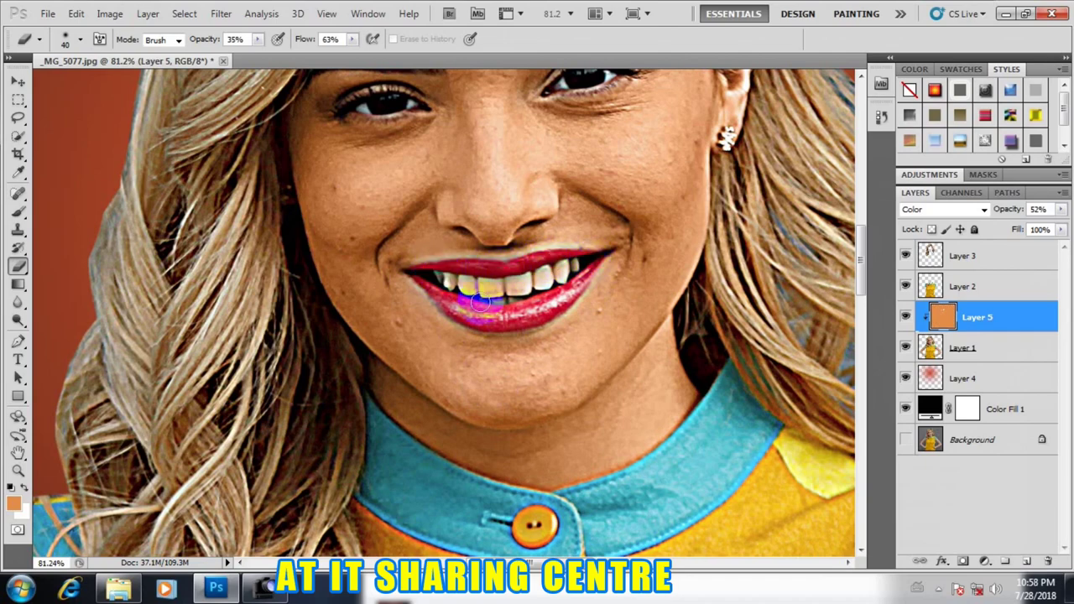
pyautogui.scroll(-5, 481, 302)
pyautogui.scroll(2, 564, 279)
pyautogui.scroll(3, 564, 279)
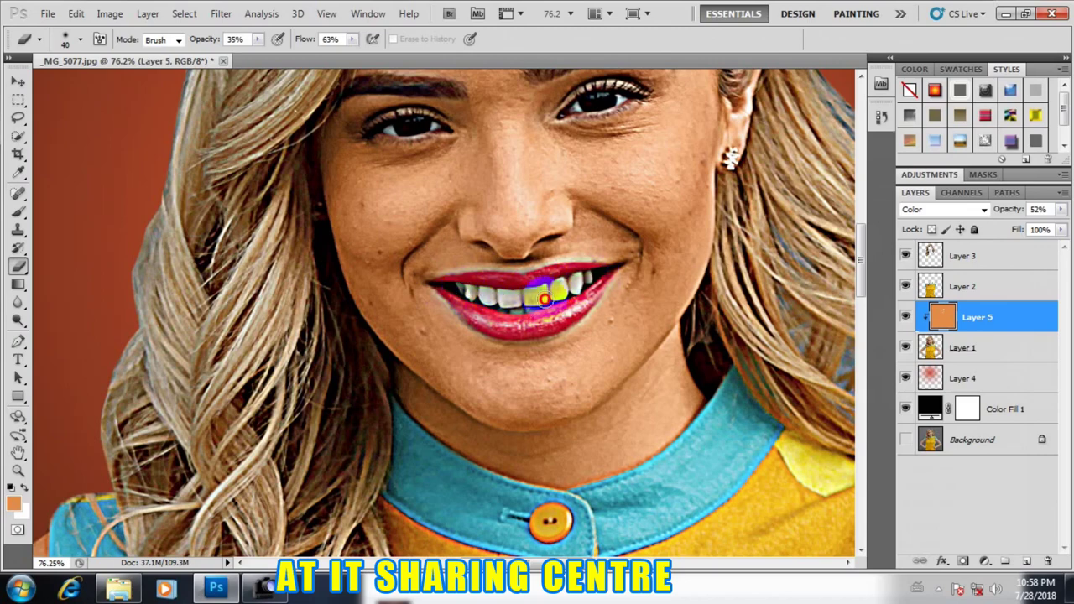
pyautogui.scroll(-5, 526, 307)
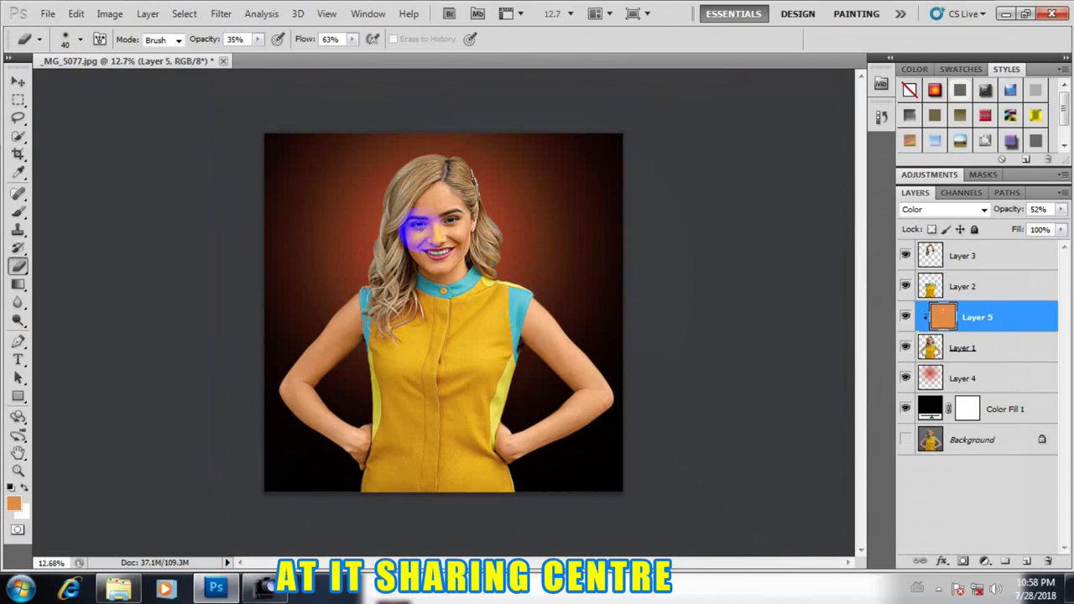
pyautogui.scroll(2, 423, 227)
pyautogui.scroll(2, 453, 210)
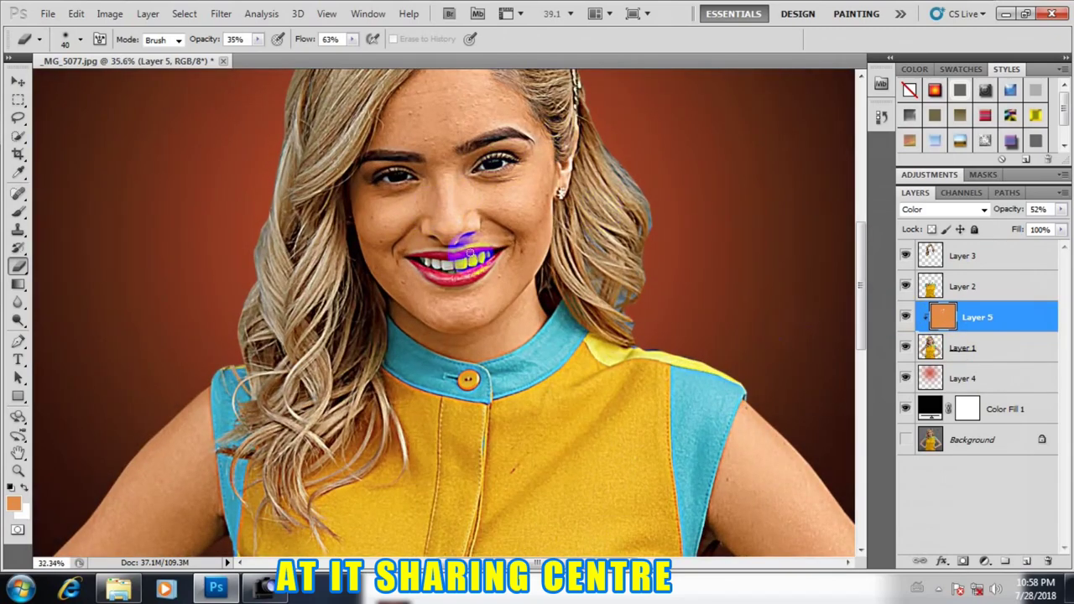
pyautogui.scroll(-2, 470, 260)
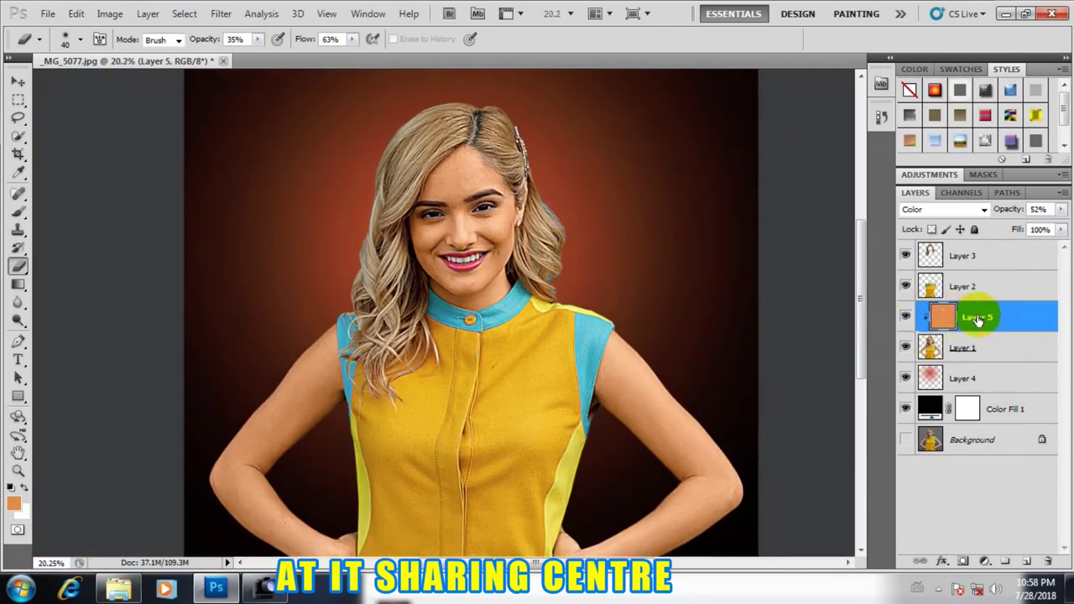
# Duplicate the orange Layer 5 into a Layer 5 copy
pyautogui.moveTo(1007, 322); pyautogui.dragTo(1027, 538)
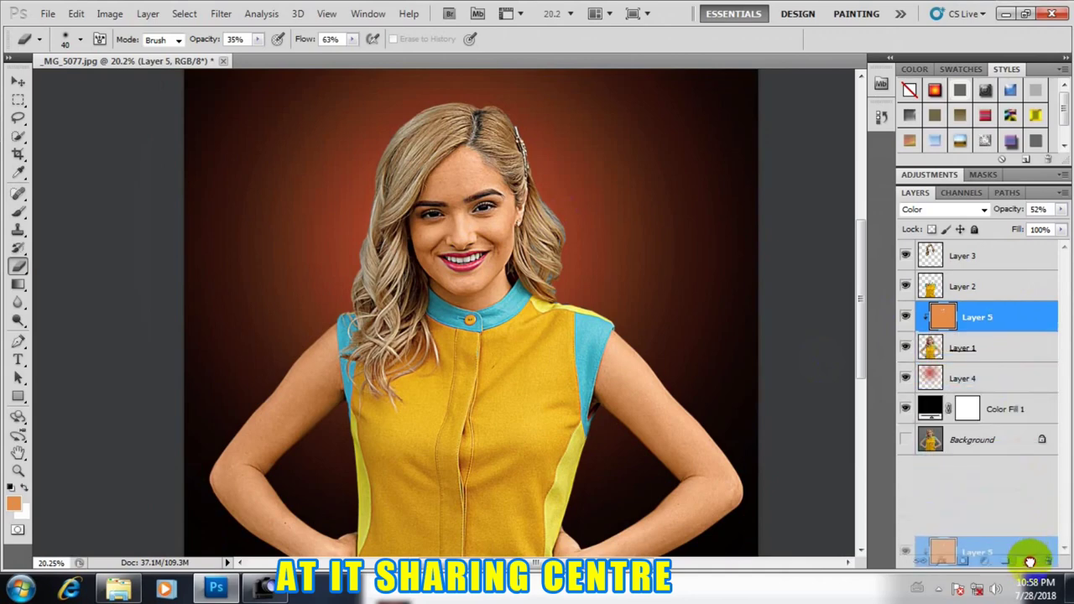
pyautogui.moveTo(1028, 537); pyautogui.dragTo(1018, 557)
pyautogui.moveTo(999, 324); pyautogui.dragTo(1025, 560)
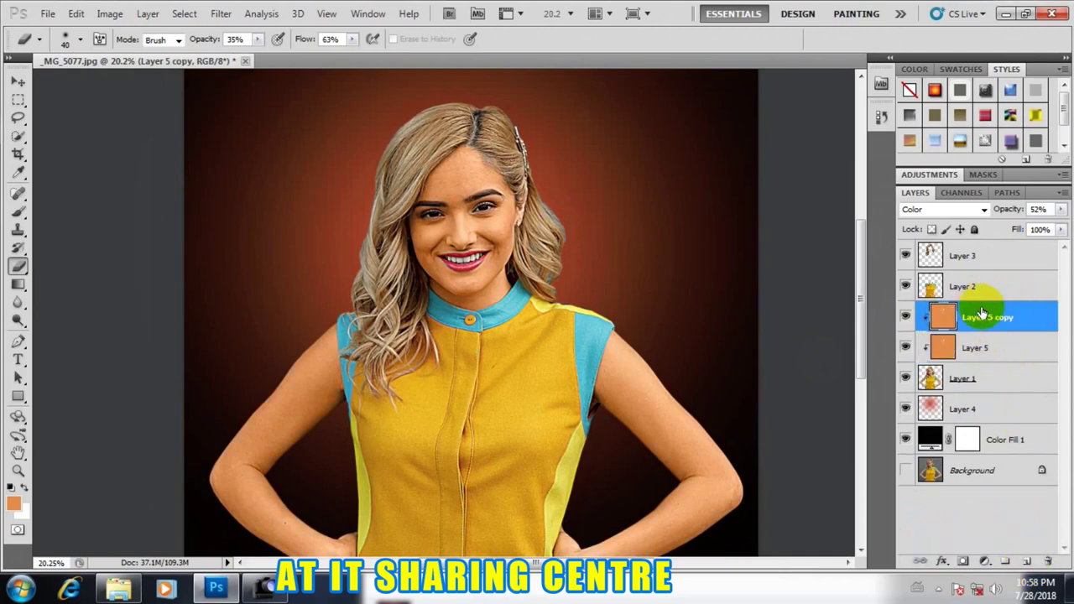
# Set the copy to Soft Light blend mode with 22% opacity and 49% fill
pyautogui.click(959, 212)
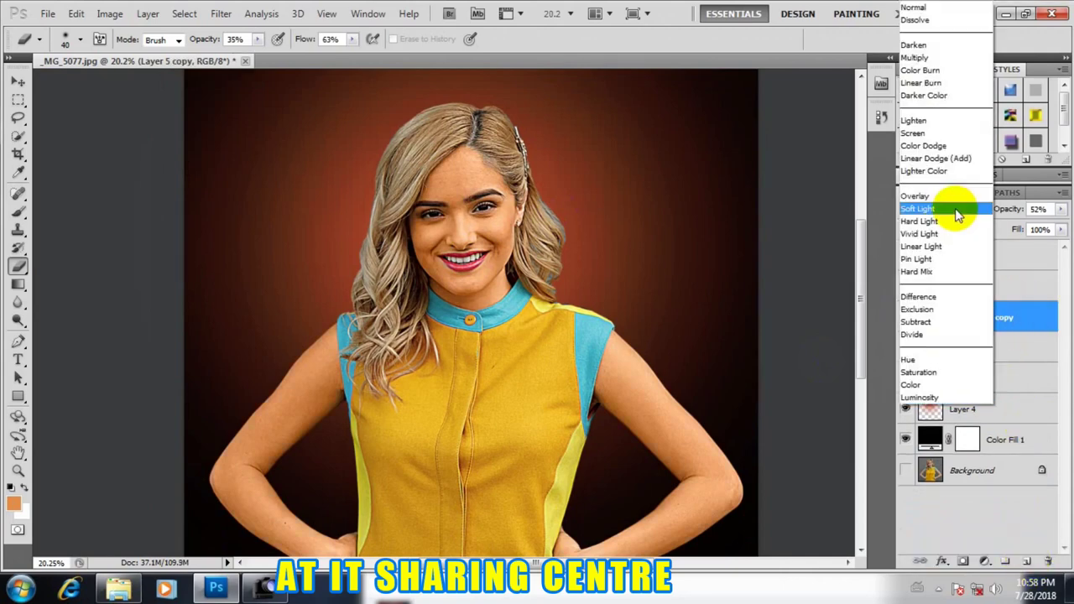
pyautogui.click(940, 210)
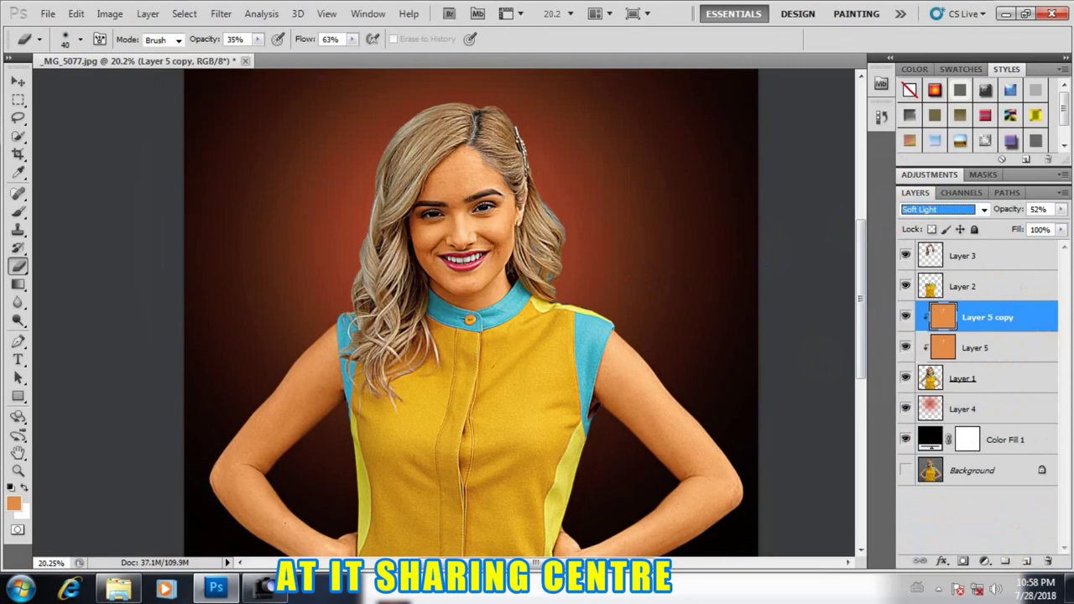
pyautogui.click(1062, 211)
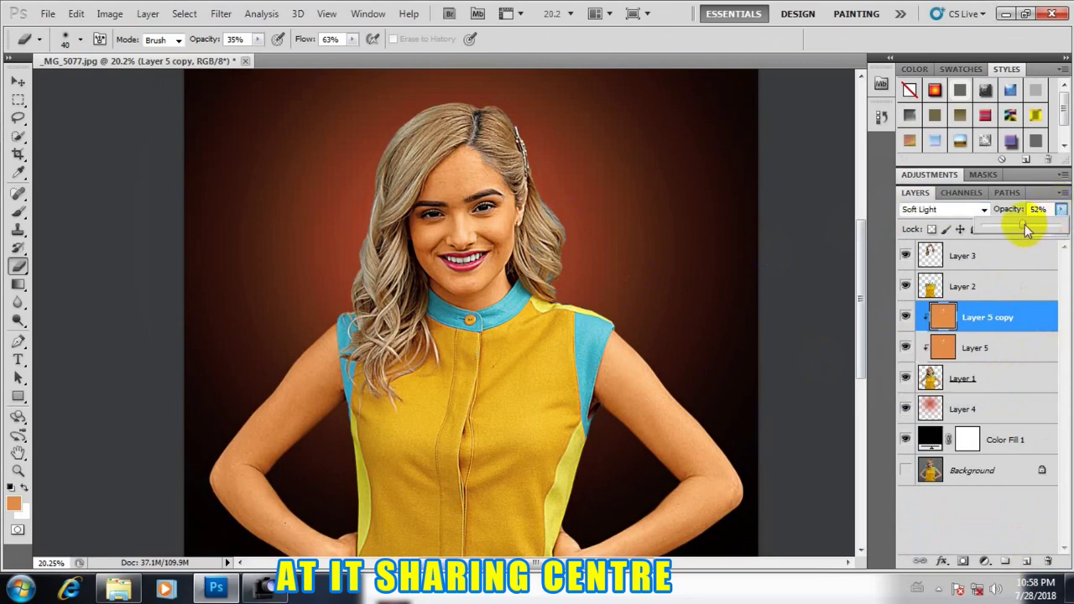
pyautogui.moveTo(1025, 227); pyautogui.dragTo(1009, 231)
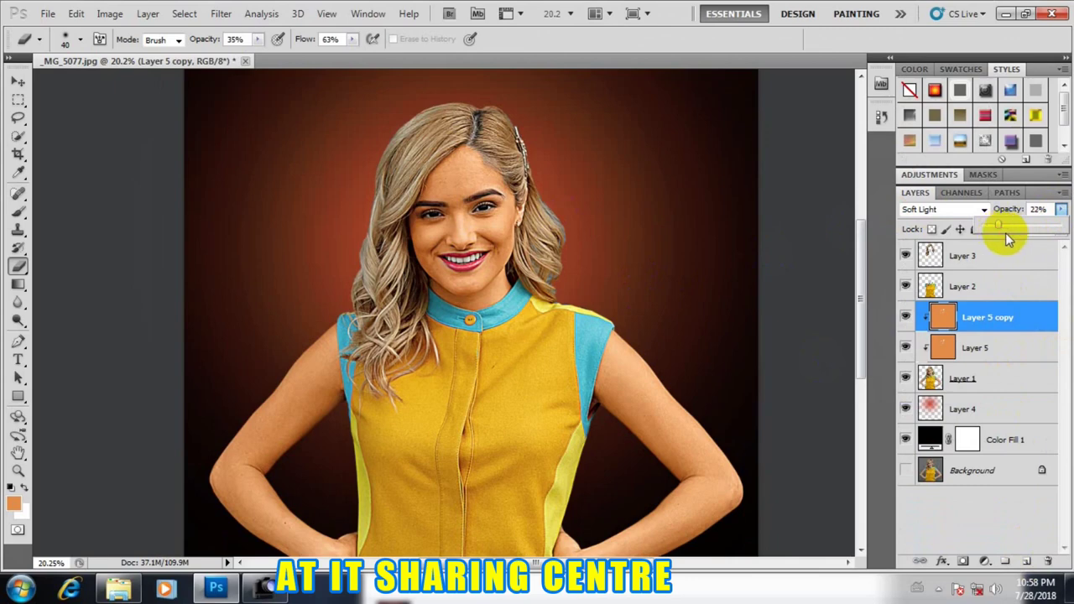
pyautogui.click(1061, 209)
pyautogui.moveTo(1062, 244); pyautogui.dragTo(1026, 251)
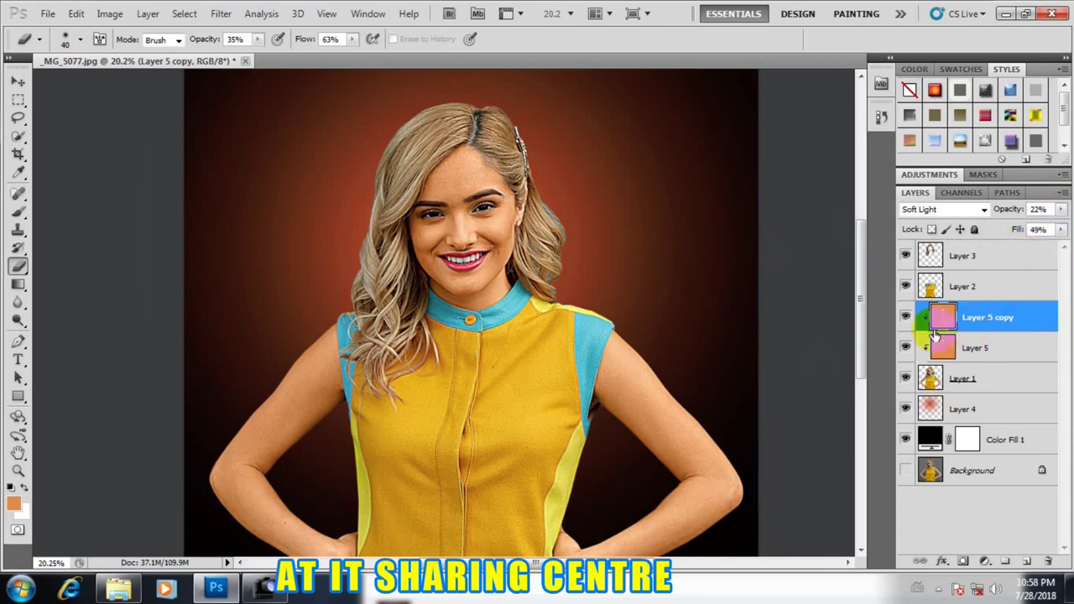
pyautogui.click(906, 317)
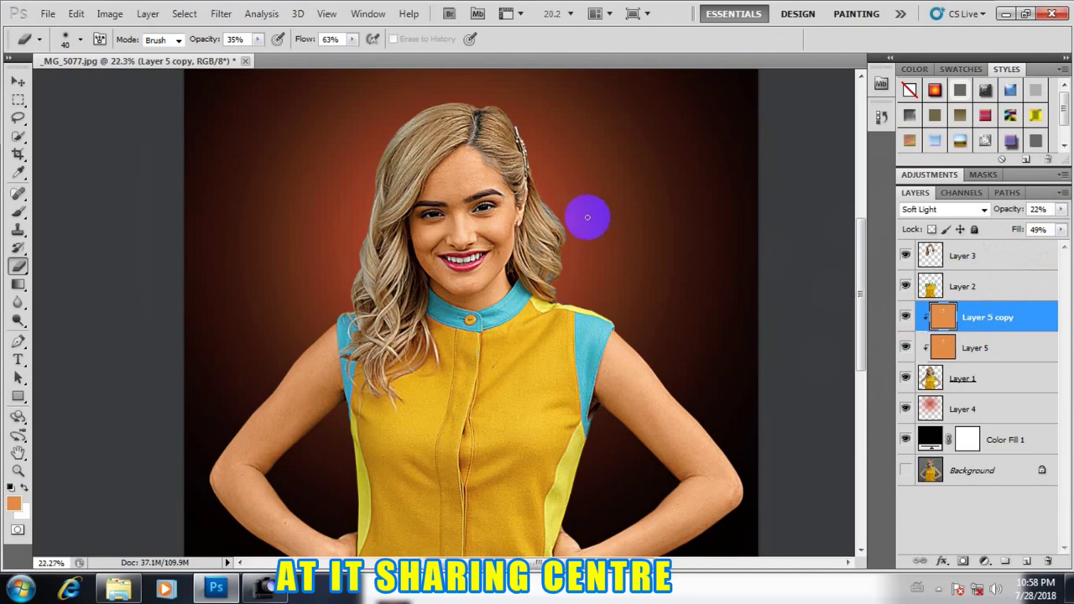
pyautogui.scroll(2, 583, 215)
pyautogui.scroll(-3, 554, 212)
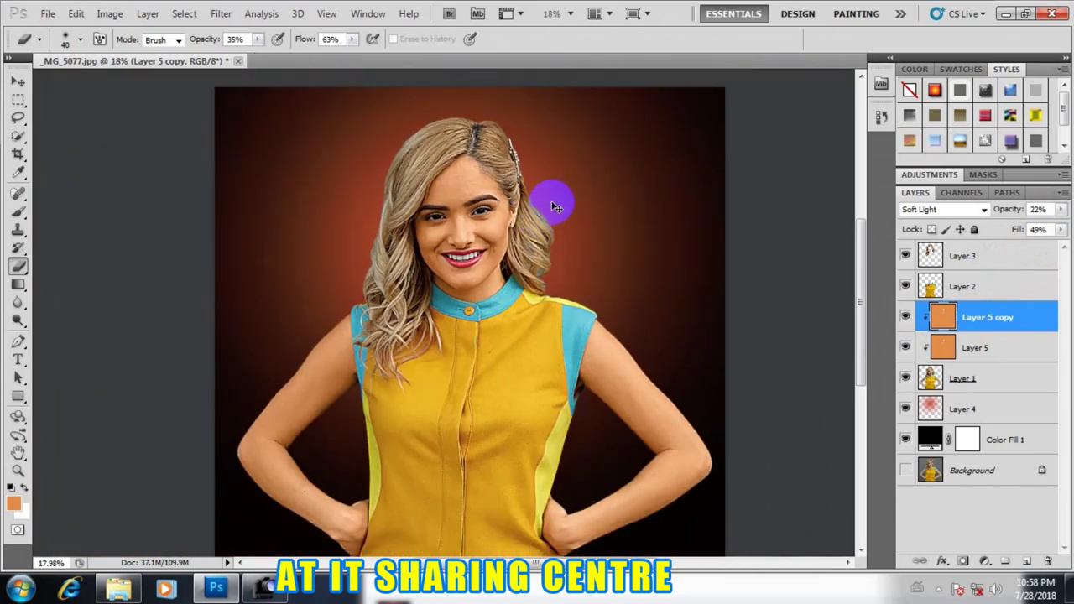
# Color-balance Layer 5 copy's midtones to +27, -35, +10, shifting its tint toward red and magenta
pyautogui.hotkey('ctrl', 'b')
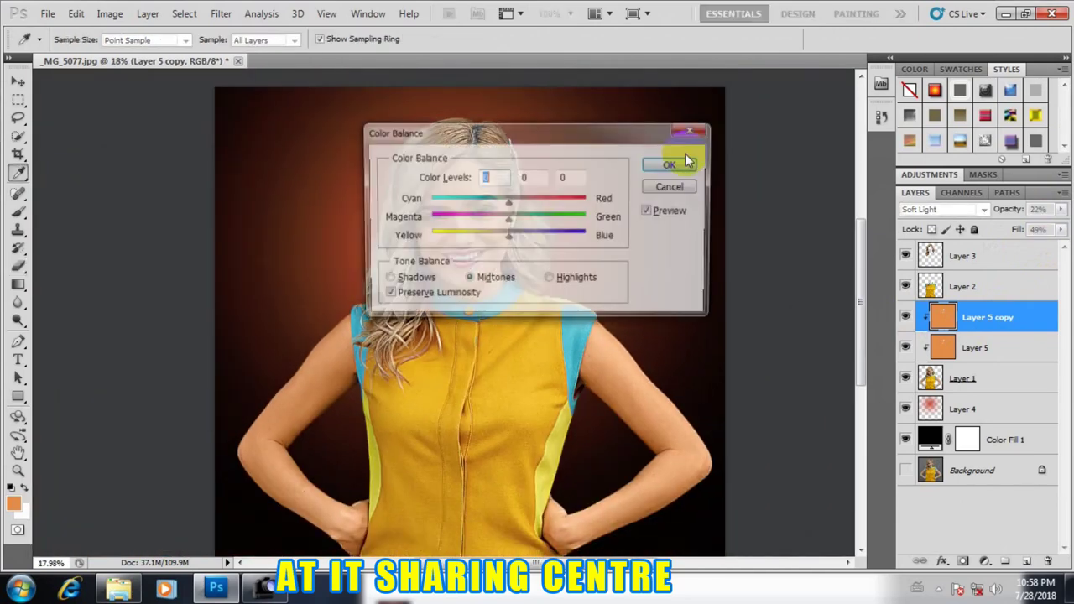
pyautogui.moveTo(561, 137); pyautogui.dragTo(860, 71)
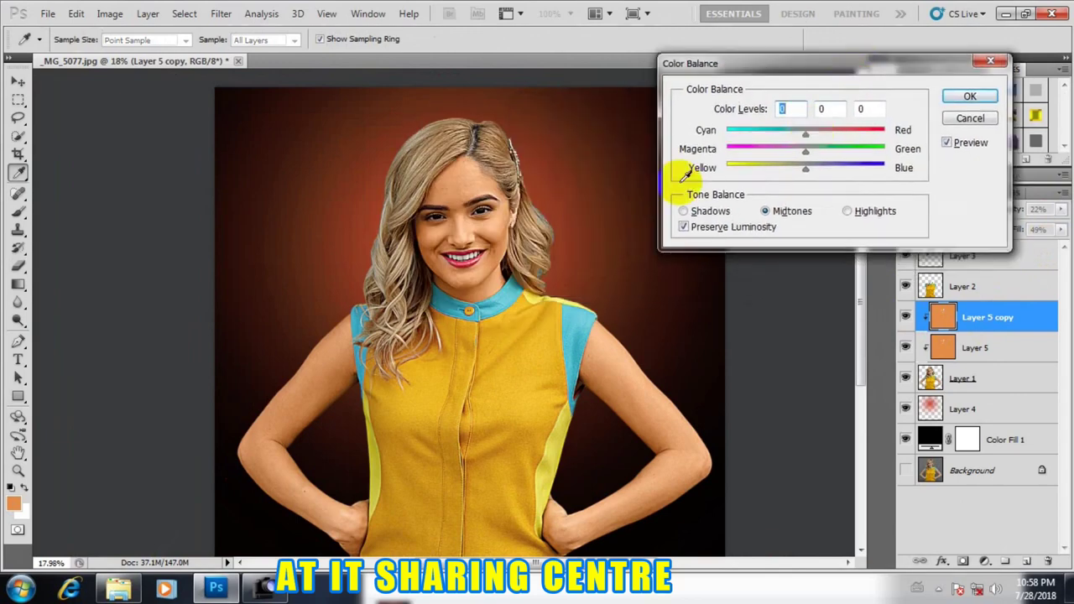
pyautogui.moveTo(803, 134)
pyautogui.mouseDown()
pyautogui.moveTo(839, 137)
pyautogui.moveTo(757, 156)
pyautogui.moveTo(872, 157)
pyautogui.mouseUp()
pyautogui.moveTo(872, 157)
pyautogui.mouseDown()
pyautogui.moveTo(755, 174)
pyautogui.moveTo(873, 162)
pyautogui.moveTo(803, 167)
pyautogui.moveTo(824, 176)
pyautogui.mouseUp()
pyautogui.click(969, 96)
# Switch to the Eraser tool and zoom the view in and out on the face
pyautogui.press('e')
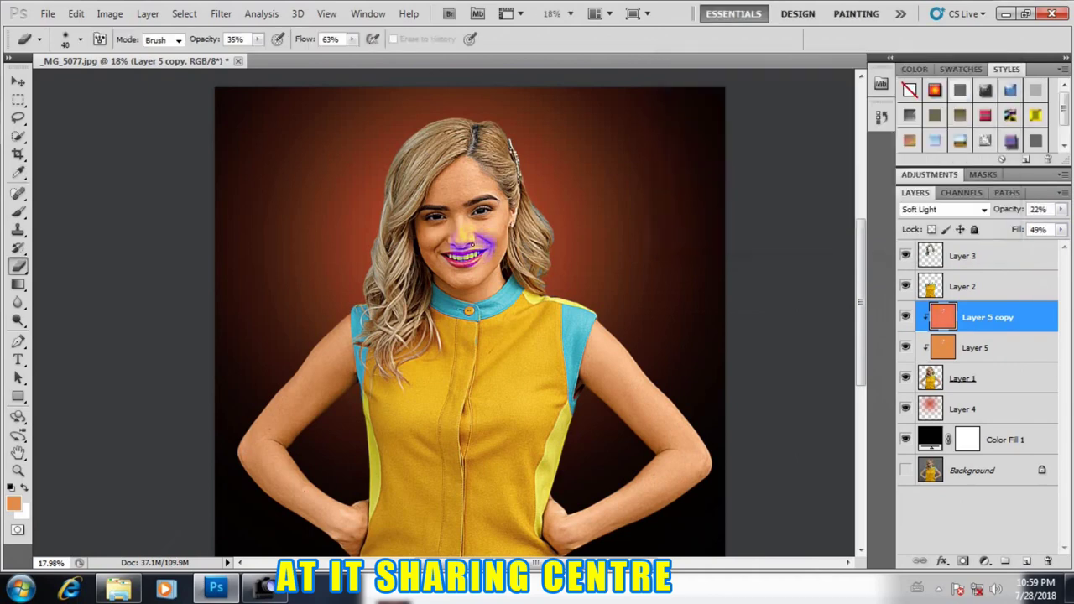
pyautogui.keyDown('alt'); pyautogui.scroll(-3, 487, 269); pyautogui.keyUp('alt')
pyautogui.keyDown('alt'); pyautogui.scroll(5, 487, 268); pyautogui.keyUp('alt')
pyautogui.keyDown('alt'); pyautogui.scroll(2, 473, 252); pyautogui.keyUp('alt')
pyautogui.keyDown('alt'); pyautogui.scroll(-3, 468, 250); pyautogui.keyUp('alt')
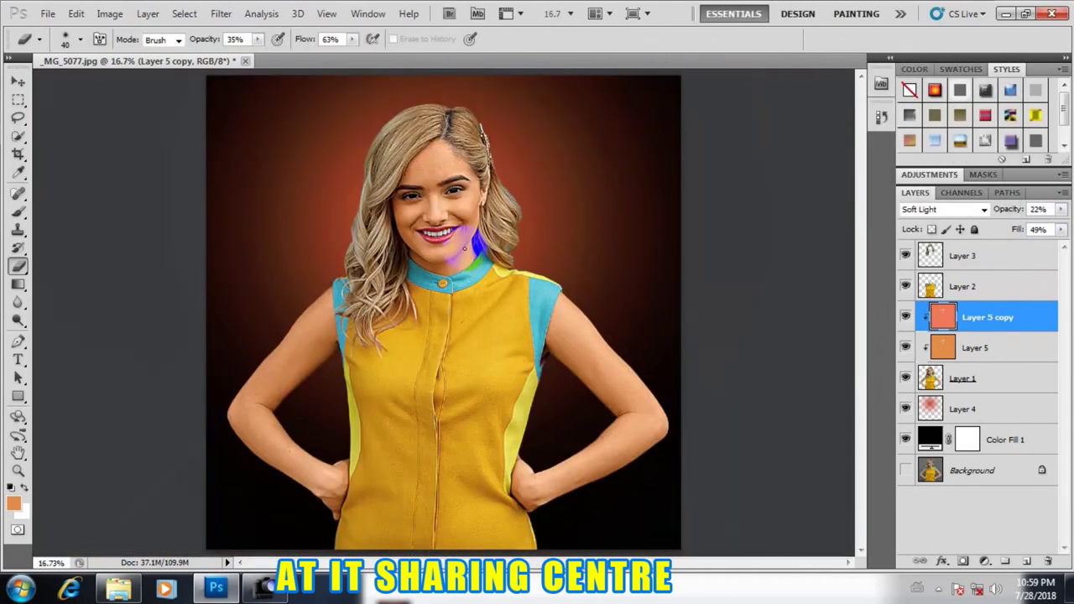
pyautogui.keyDown('alt'); pyautogui.scroll(3, 464, 247); pyautogui.keyUp('alt')
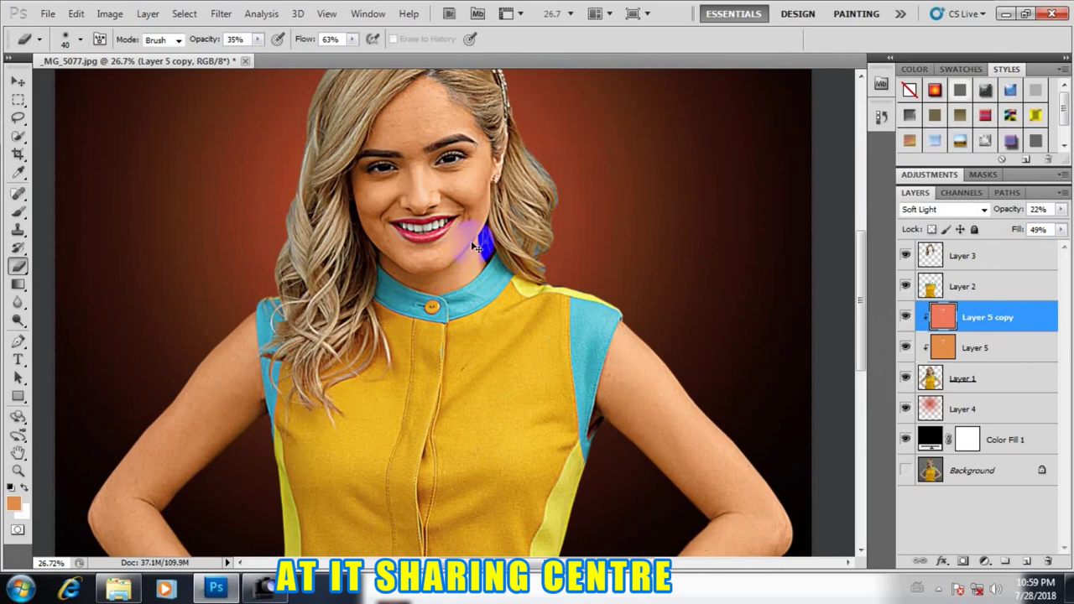
# Hue-shift Layer 5 copy by +47 toward magenta-pink and lower its saturation to -20
pyautogui.press('i')
pyautogui.hotkey('ctrl', 'u')
pyautogui.moveTo(554, 95); pyautogui.dragTo(920, 68)
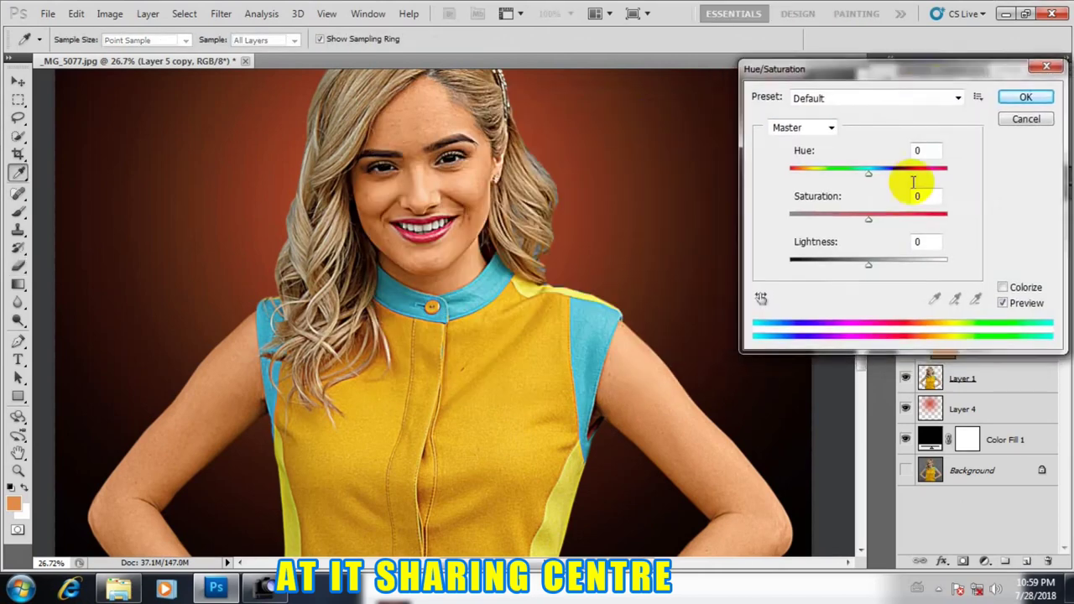
pyautogui.moveTo(868, 222)
pyautogui.mouseDown()
pyautogui.moveTo(836, 222)
pyautogui.moveTo(876, 218)
pyautogui.moveTo(852, 220)
pyautogui.mouseUp()
pyautogui.moveTo(868, 172)
pyautogui.mouseDown()
pyautogui.moveTo(827, 172)
pyautogui.moveTo(925, 156)
pyautogui.moveTo(856, 183)
pyautogui.moveTo(806, 182)
pyautogui.moveTo(846, 179)
pyautogui.moveTo(828, 193)
pyautogui.mouseUp()
# Erase the tint around the chin and neck, undo it, and show the pink tint layer again
pyautogui.scroll(-5, 450, 284)
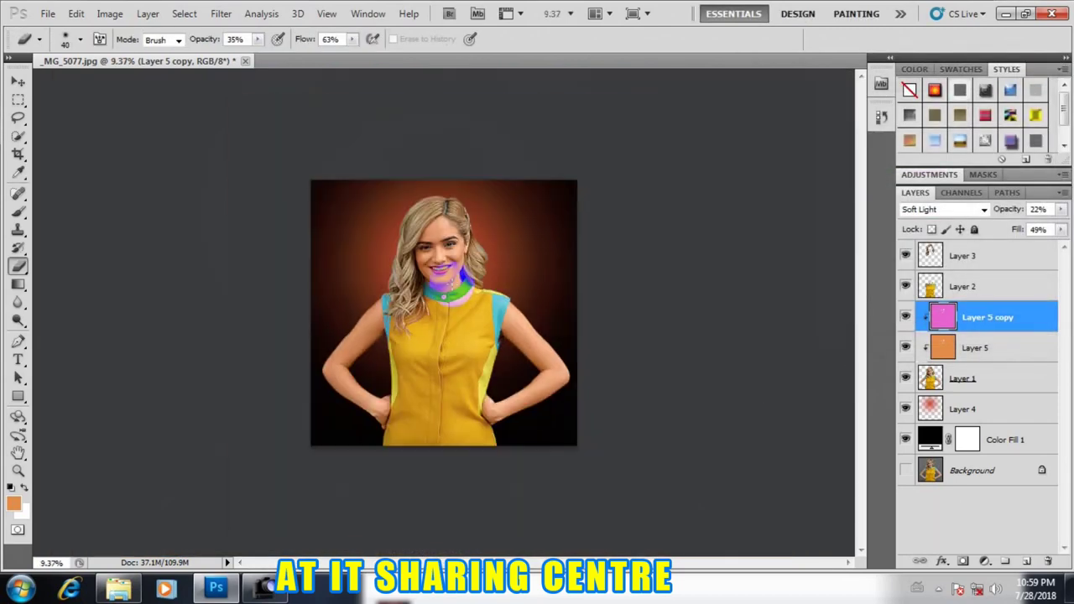
pyautogui.scroll(3, 442, 295)
pyautogui.scroll(2, 442, 285)
pyautogui.moveTo(436, 252); pyautogui.dragTo(462, 260)
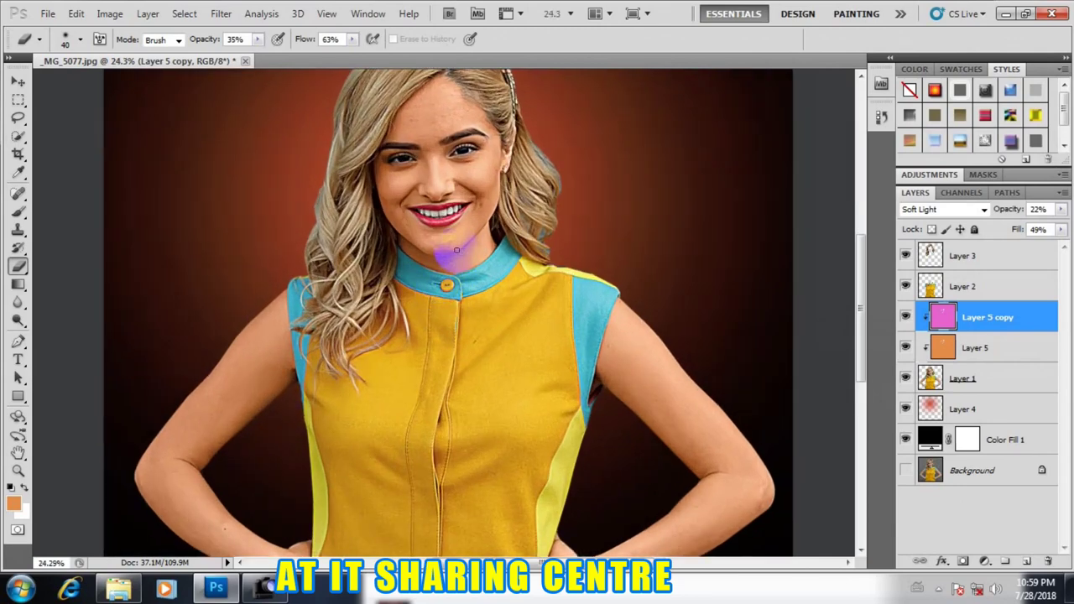
pyautogui.scroll(-2, 453, 258)
pyautogui.scroll(1, 453, 258)
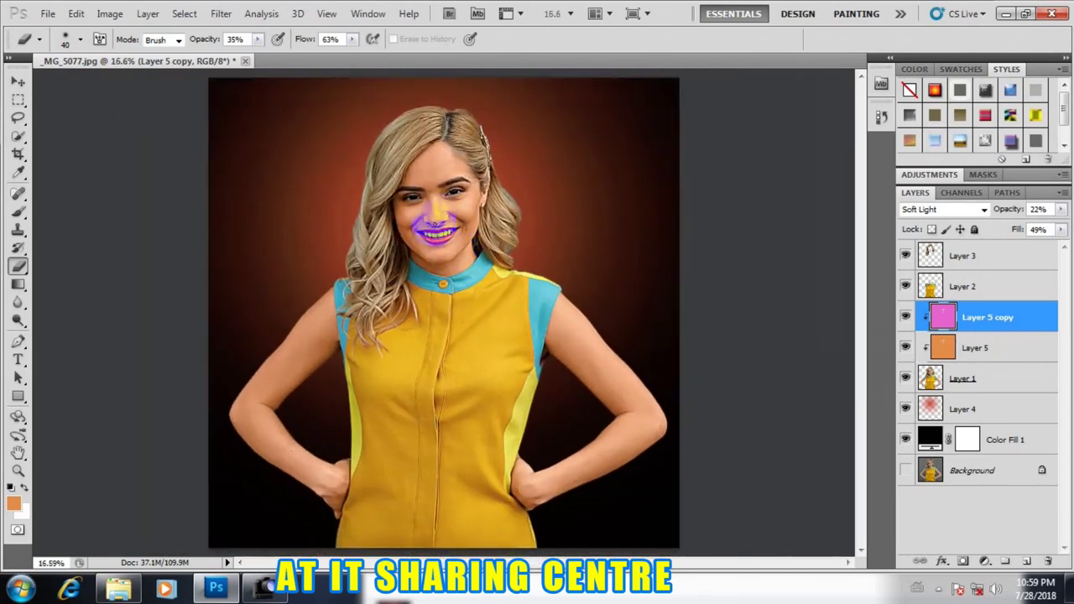
pyautogui.scroll(3, 441, 177)
pyautogui.hotkey('ctrl', 'z')
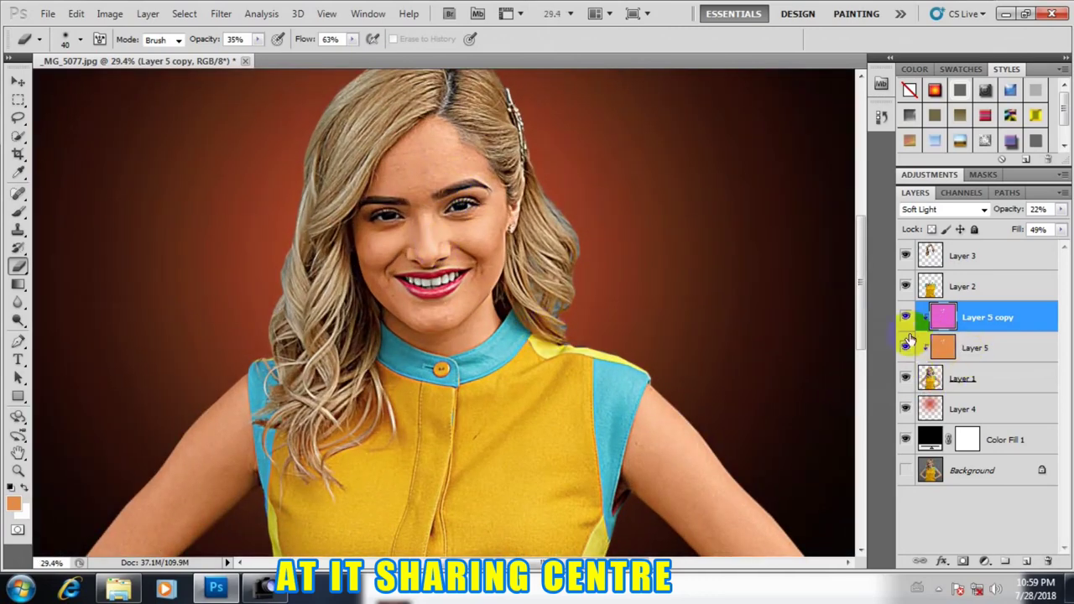
pyautogui.click(910, 319)
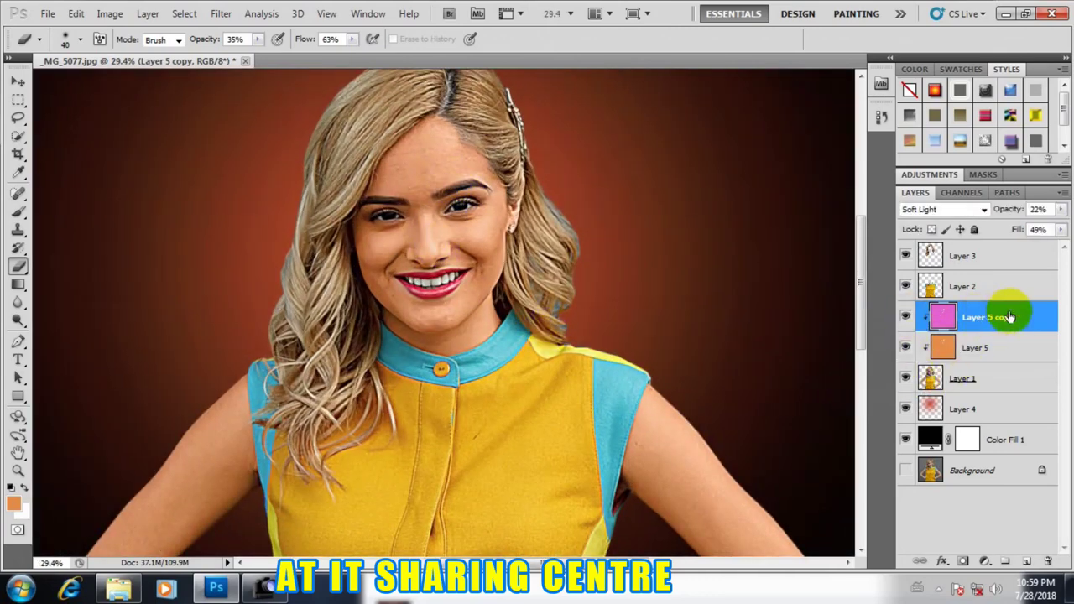
# Merge Layer 5 copy, Layer 5 and Layer 1 into a single Layer 5 copy
pyautogui.keyDown('shift'); pyautogui.click(977, 346); pyautogui.keyUp('shift')
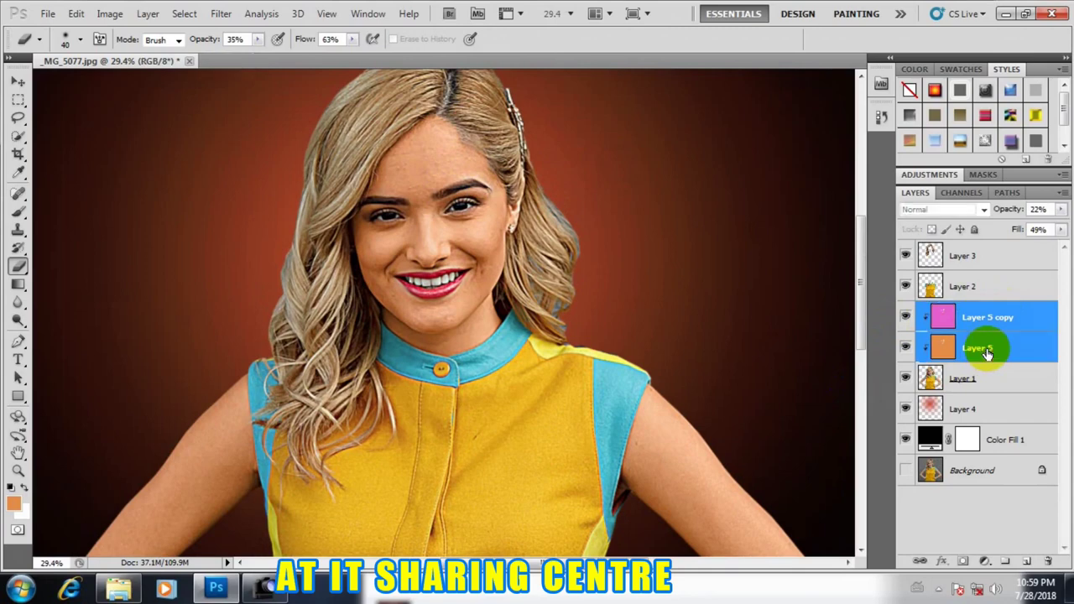
pyautogui.keyDown('shift'); pyautogui.click(986, 379); pyautogui.keyUp('shift')
pyautogui.click(909, 381)
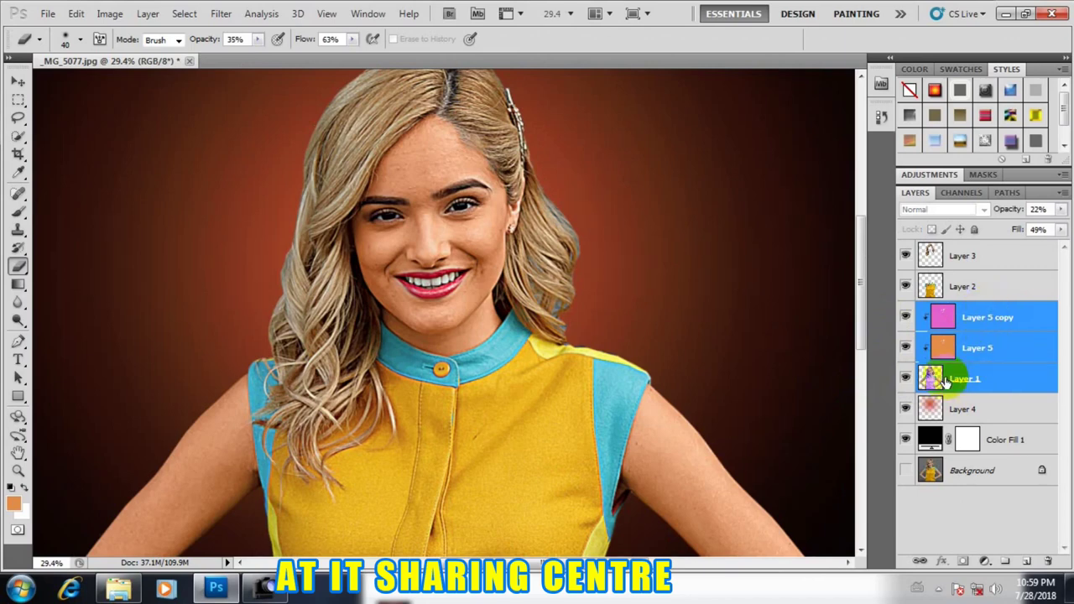
pyautogui.hotkey('ctrl', 'e')
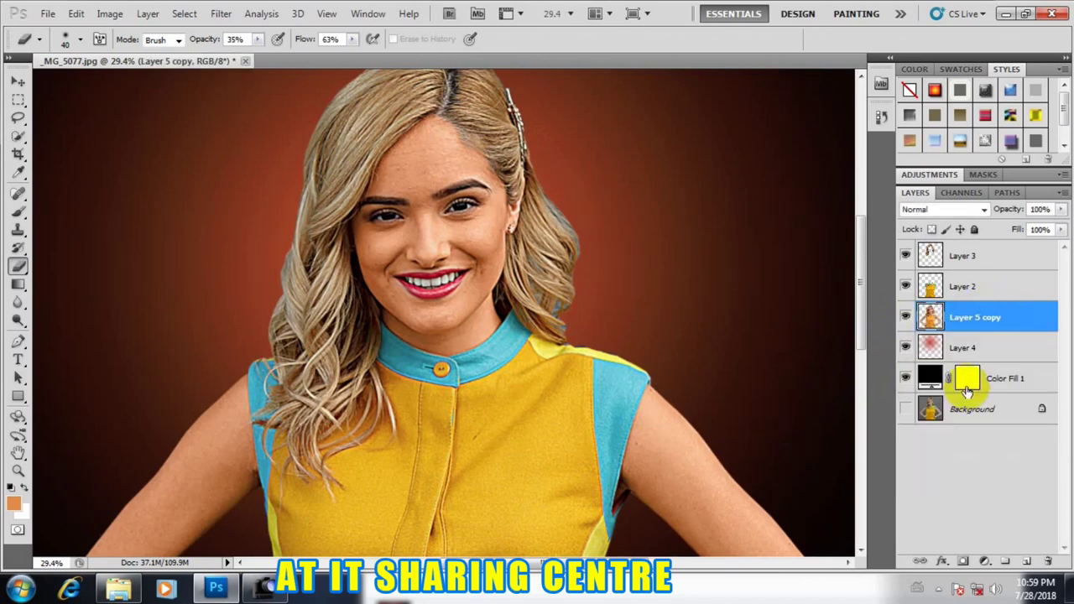
pyautogui.click(905, 317)
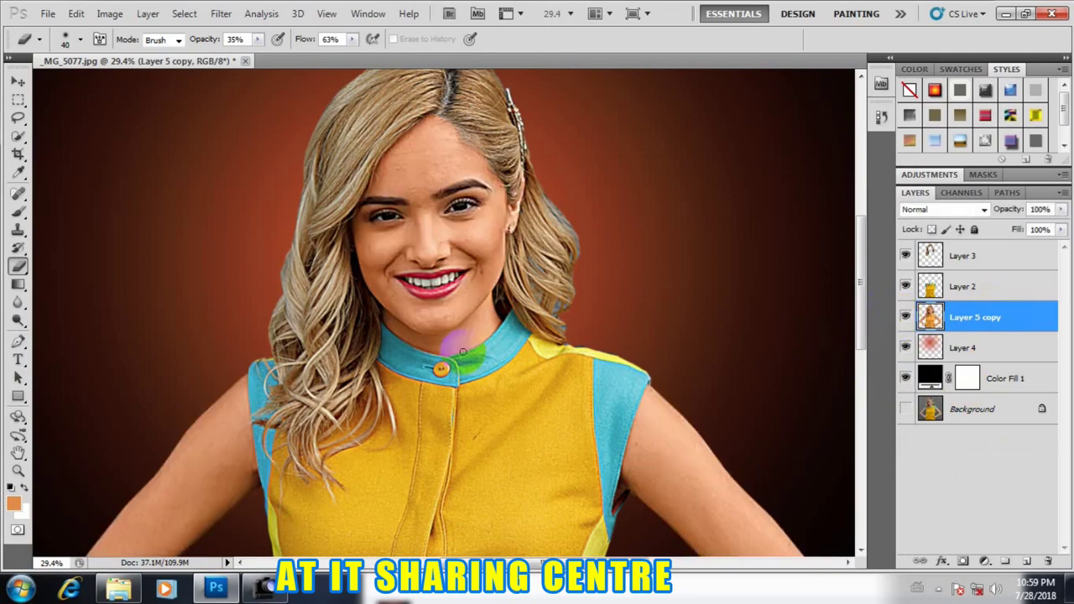
# Zoom in and out on the merged face, then duplicate it as Layer 5 copy 2
pyautogui.scroll(-3, 467, 317)
pyautogui.scroll(1, 467, 317)
pyautogui.scroll(1, 467, 317)
pyautogui.scroll(2, 476, 220)
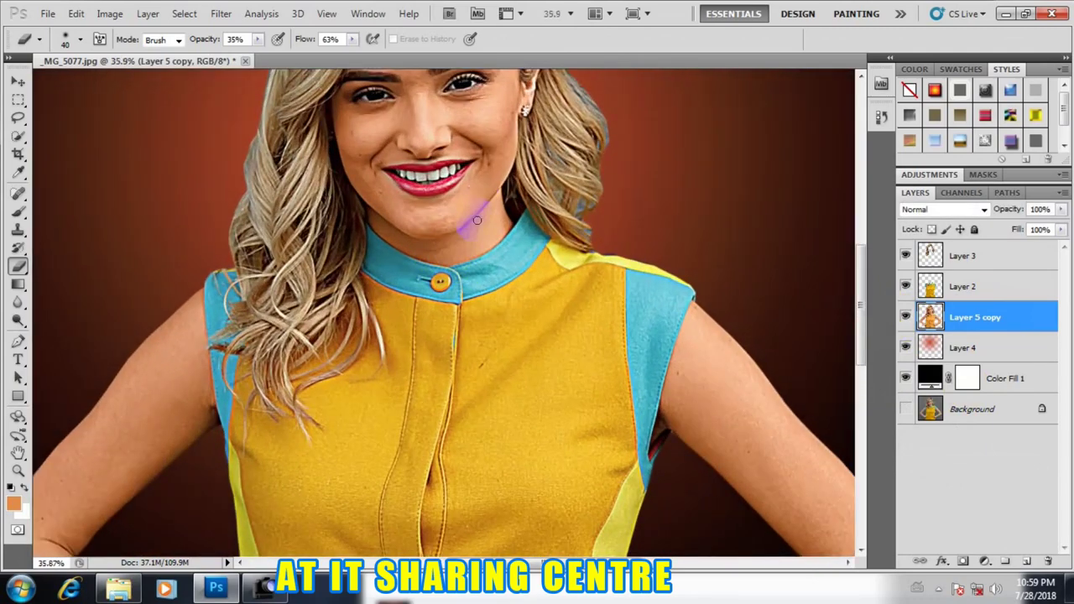
pyautogui.scroll(-1, 511, 319)
pyautogui.scroll(-1, 515, 329)
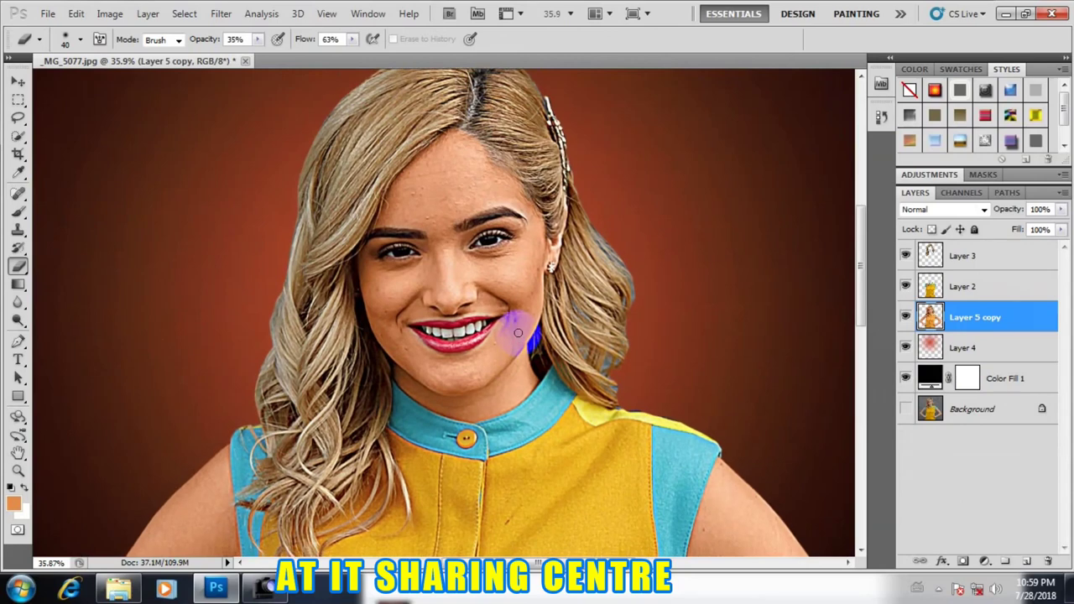
pyautogui.scroll(-1, 518, 333)
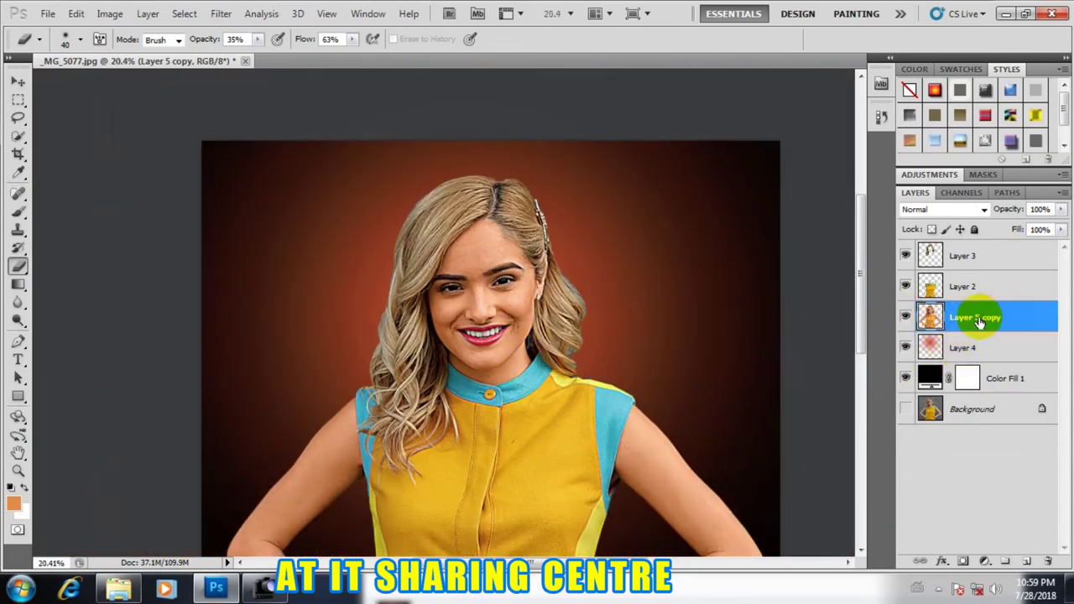
pyautogui.hotkey('ctrl', 'j')
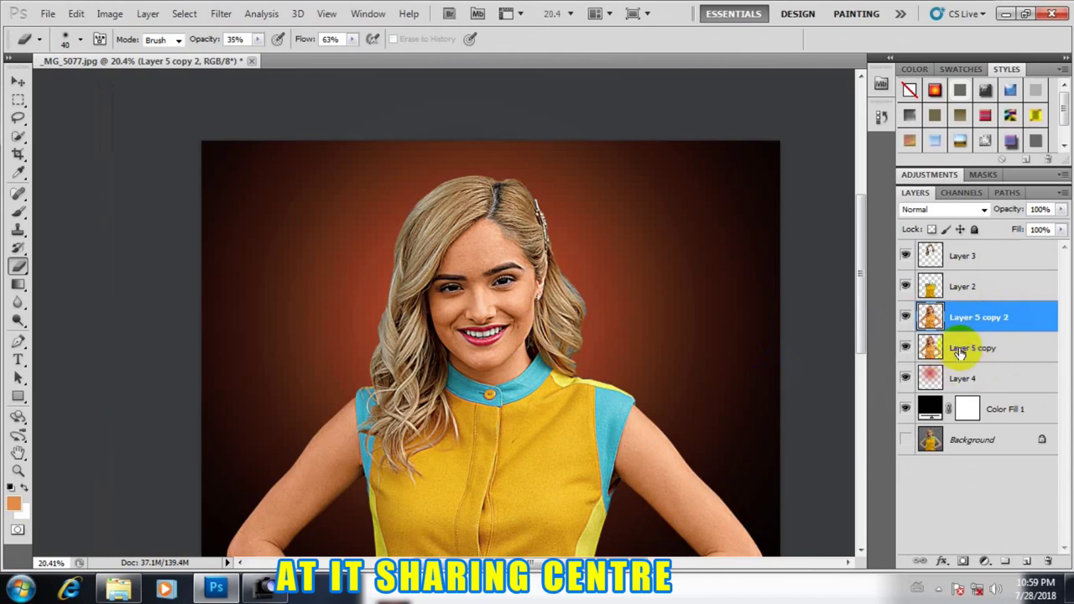
# Link Layer 5 copy 2 with Layer 5 copy
pyautogui.click(955, 349)
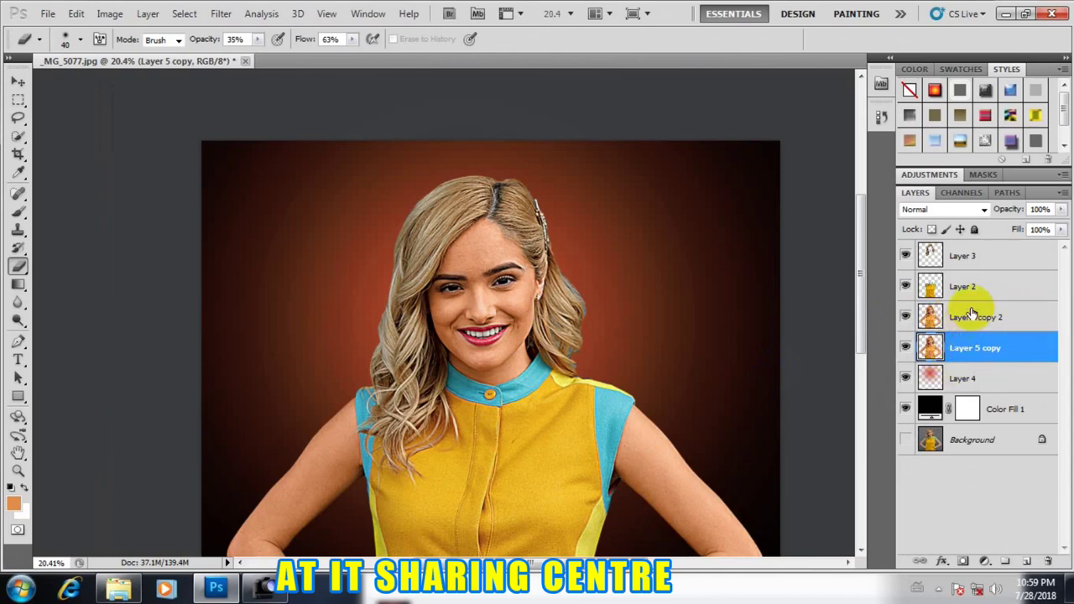
pyautogui.keyDown('ctrl'); pyautogui.click(970, 313); pyautogui.keyUp('ctrl')
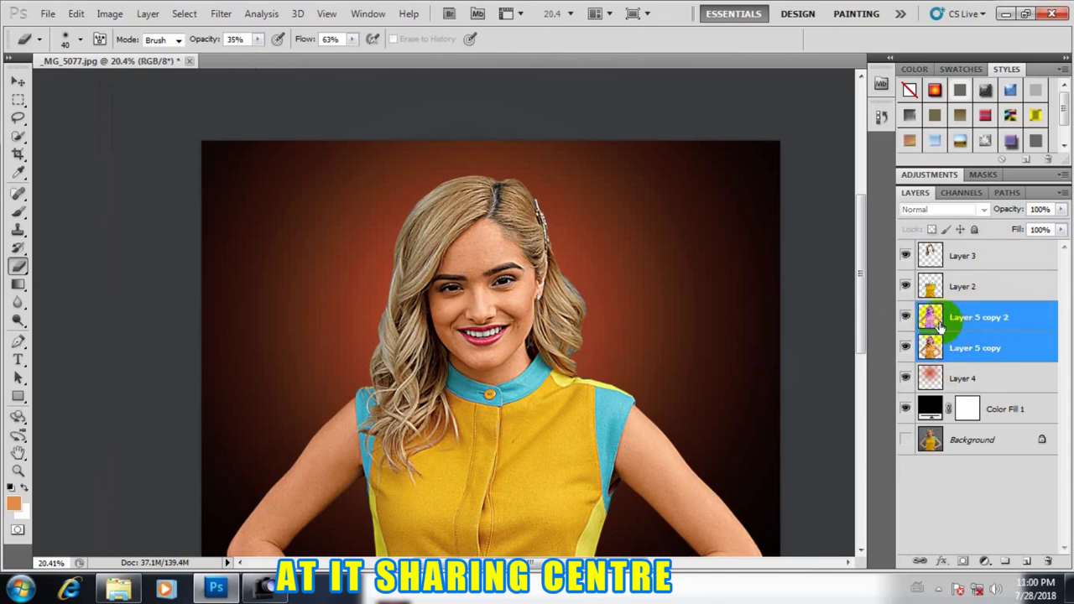
pyautogui.click(920, 563)
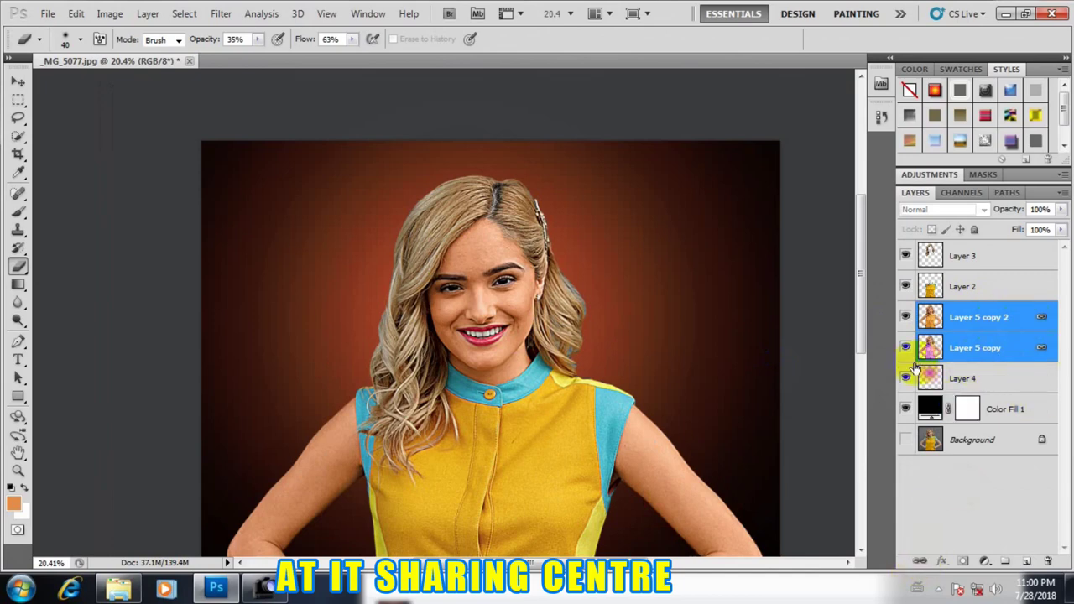
# Toggle Layer 5 copy on and off to compare, and lock Layer 5 copy 2's transparent pixels
pyautogui.click(906, 348)
pyautogui.click(965, 317)
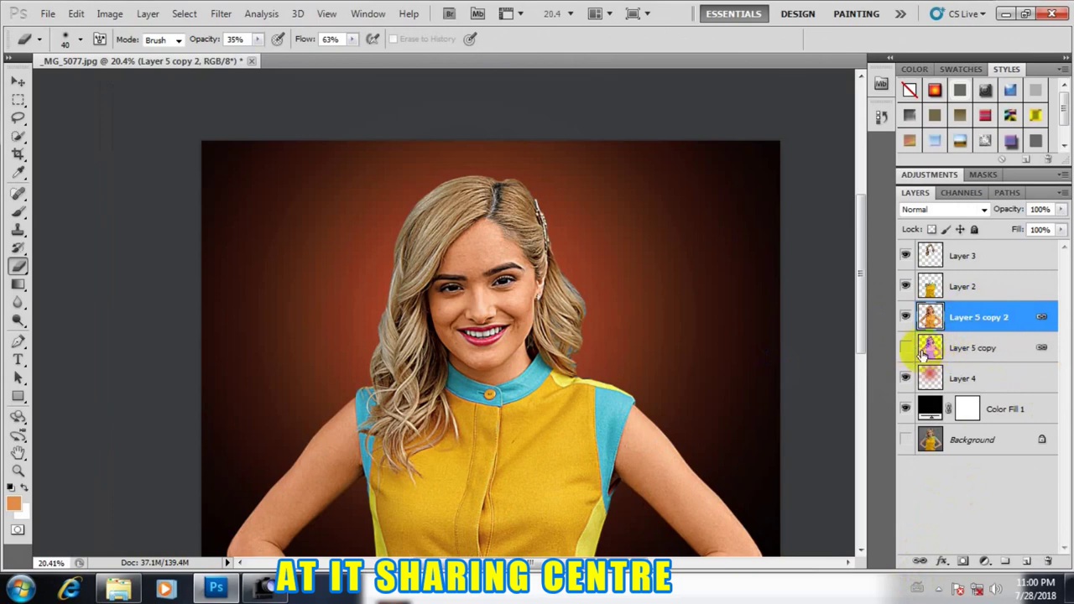
pyautogui.click(1015, 345)
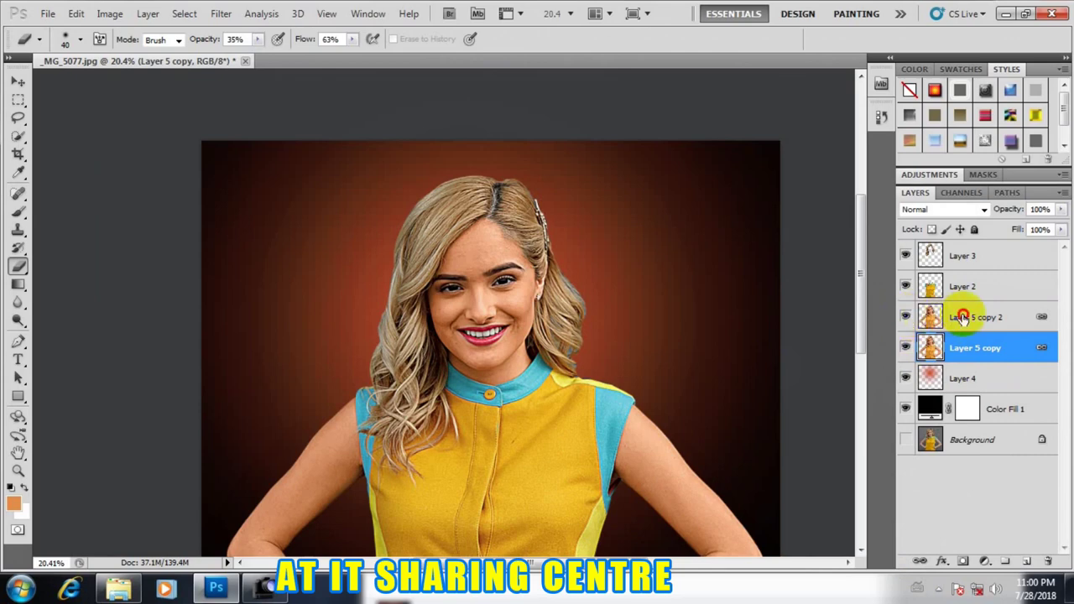
pyautogui.click(964, 317)
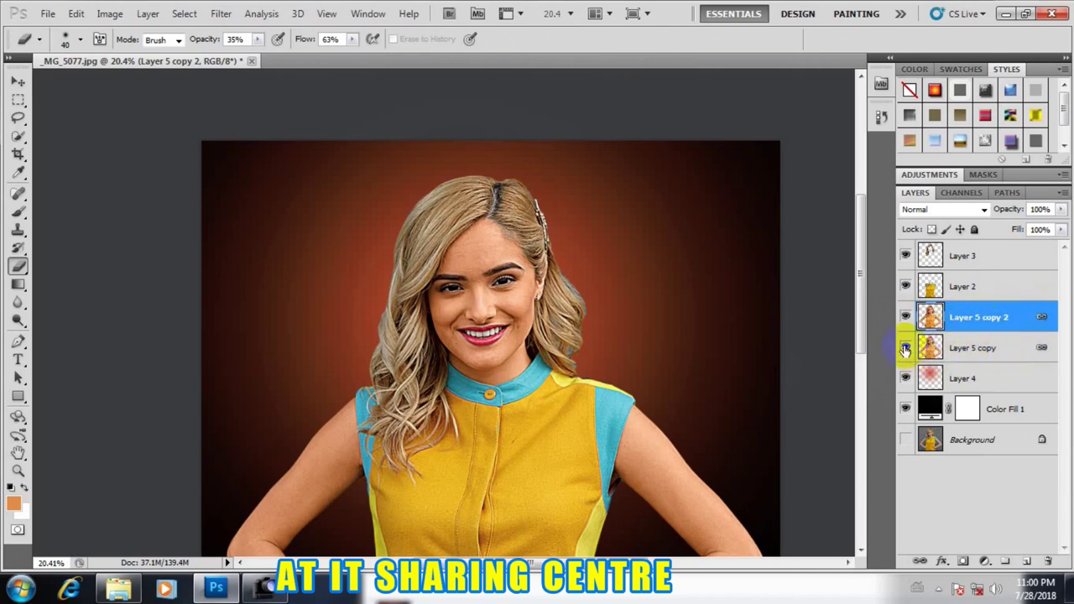
pyautogui.click(905, 347)
pyautogui.click(903, 348)
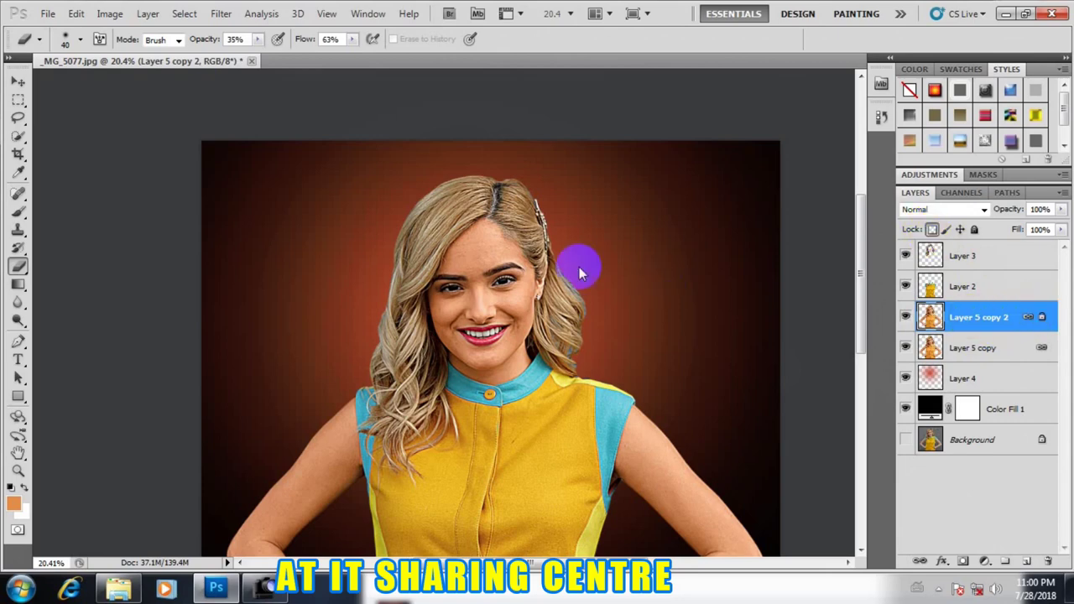
pyautogui.scroll(-3, 503, 293)
pyautogui.scroll(3, 489, 310)
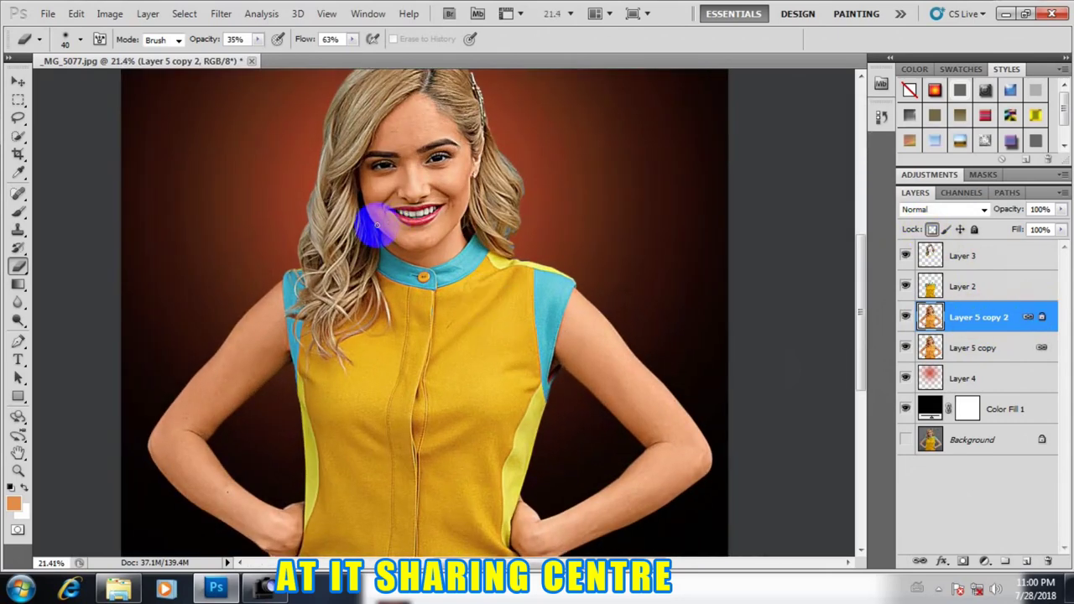
pyautogui.click(48, 15)
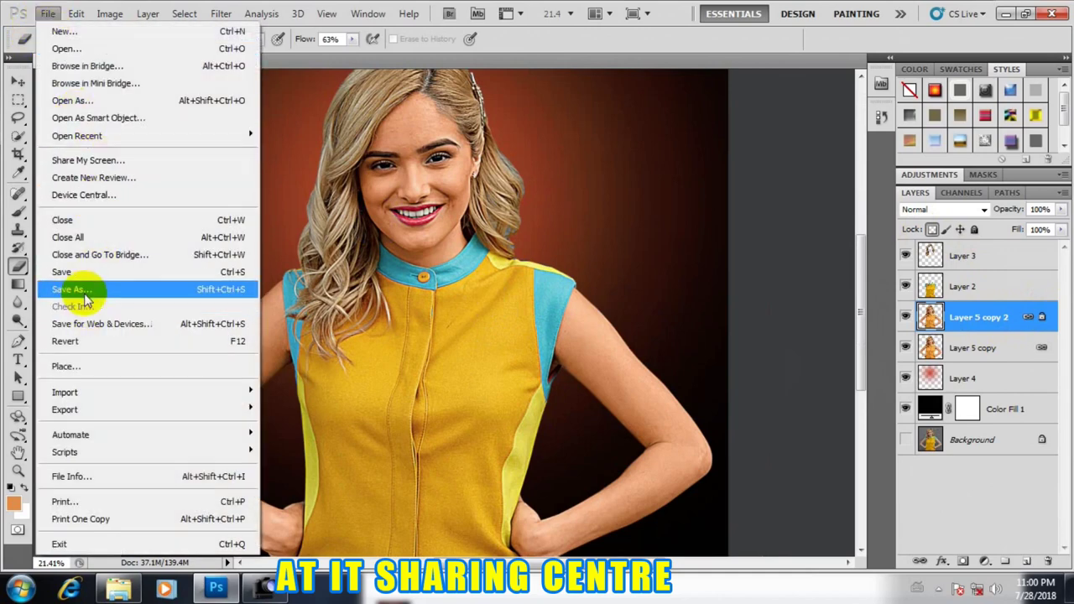
# Save the image to the Desktop as the layered Photoshop file kolatt.psd
pyautogui.click(79, 289)
pyautogui.click(353, 155)
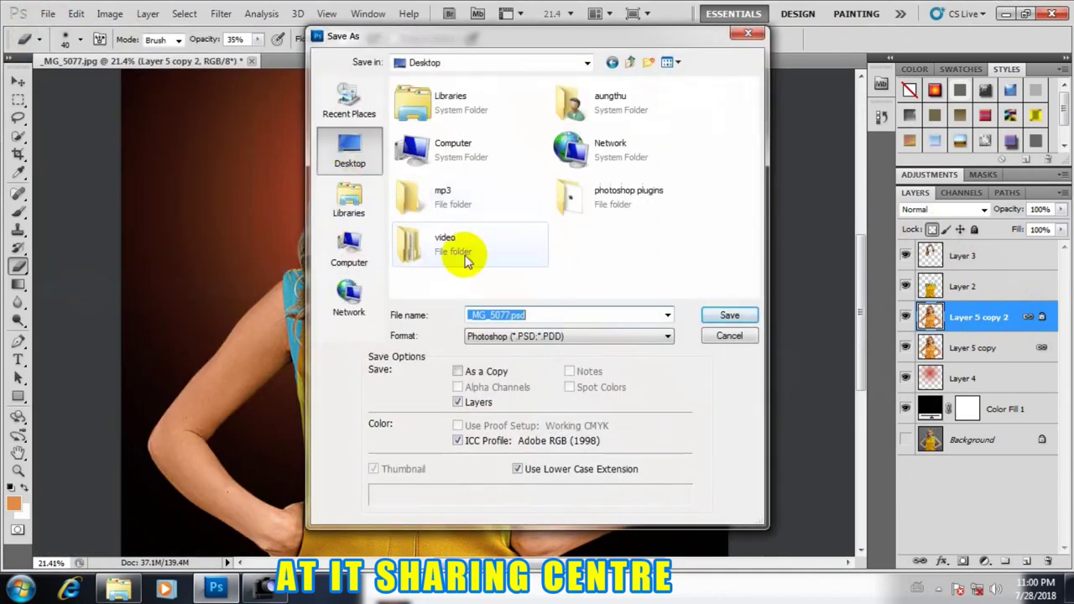
pyautogui.click(547, 315)
pyautogui.moveTo(547, 315); pyautogui.dragTo(432, 300)
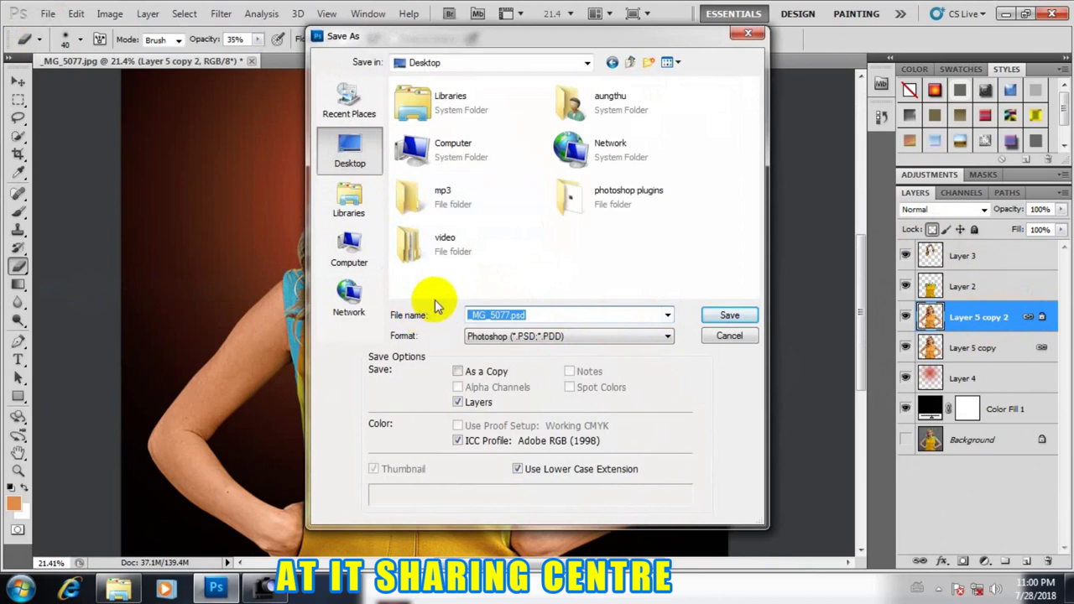
pyautogui.write('kolat')
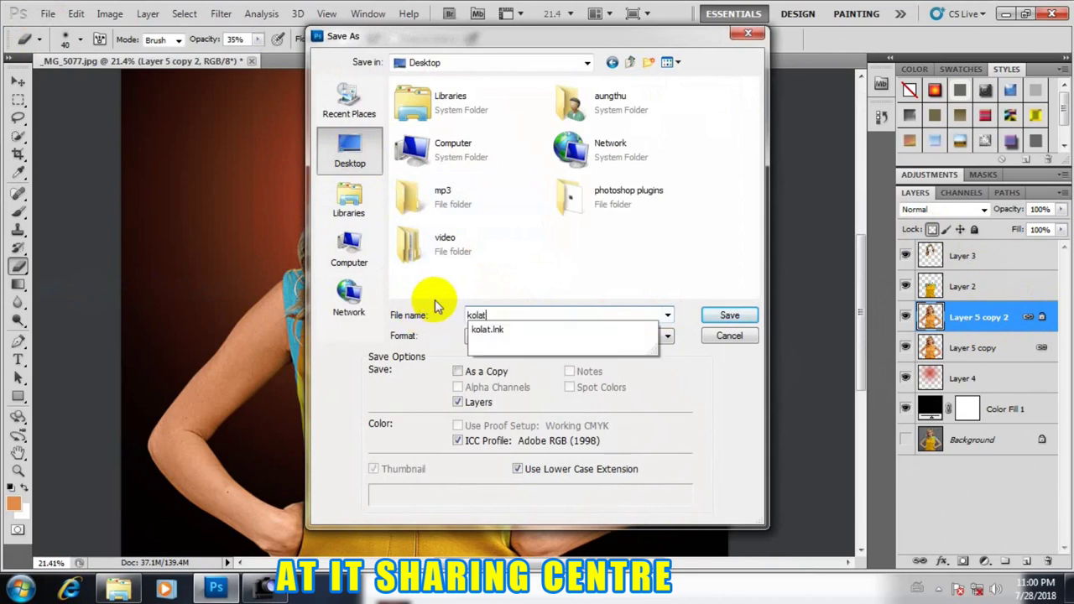
pyautogui.write('t')
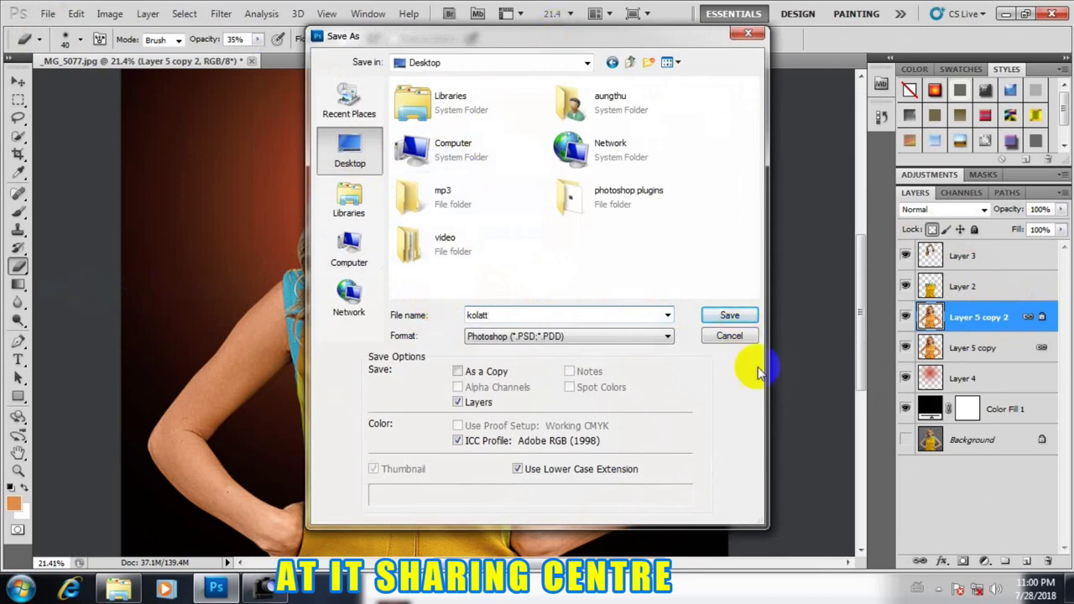
pyautogui.click(726, 313)
pyautogui.click(730, 184)
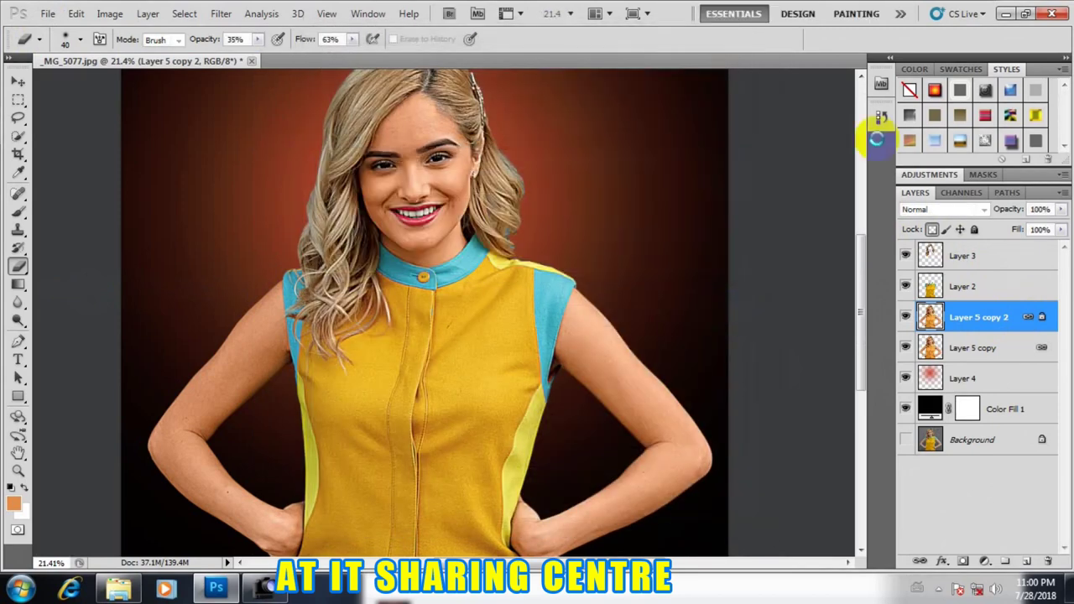
pyautogui.click(1026, 15)
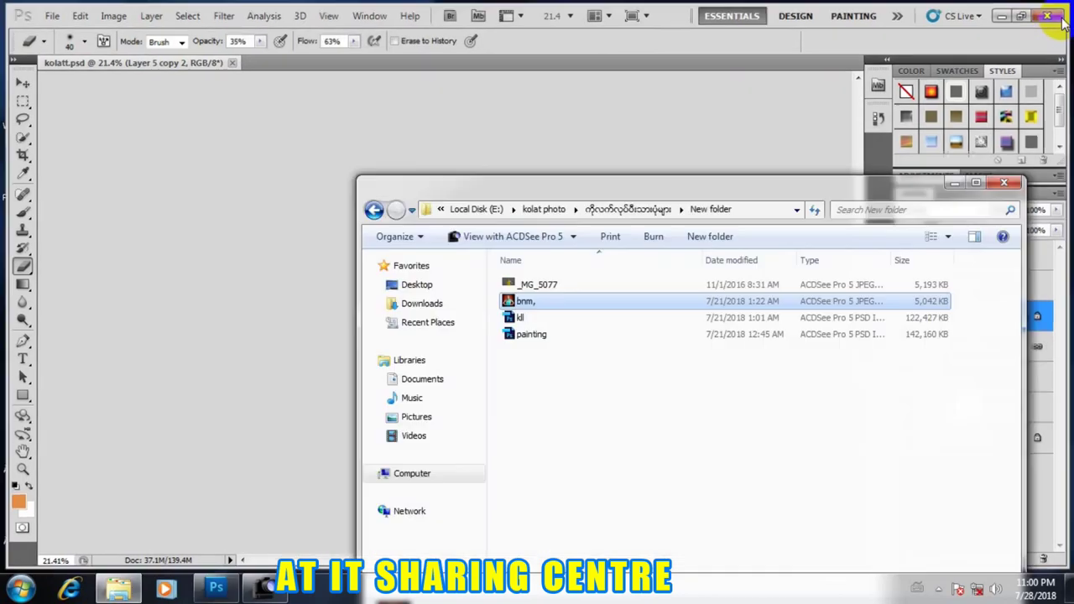
# Preview the saved kolatt file in ACDSee Quick View, then close the viewer
pyautogui.doubleClick(264, 26)
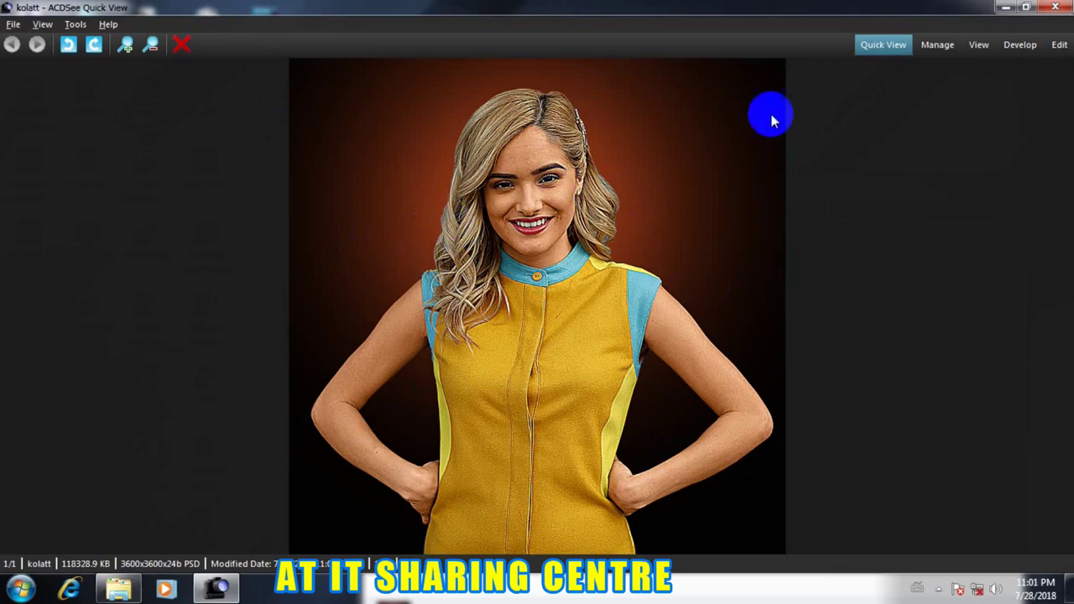
pyautogui.click(1053, 8)
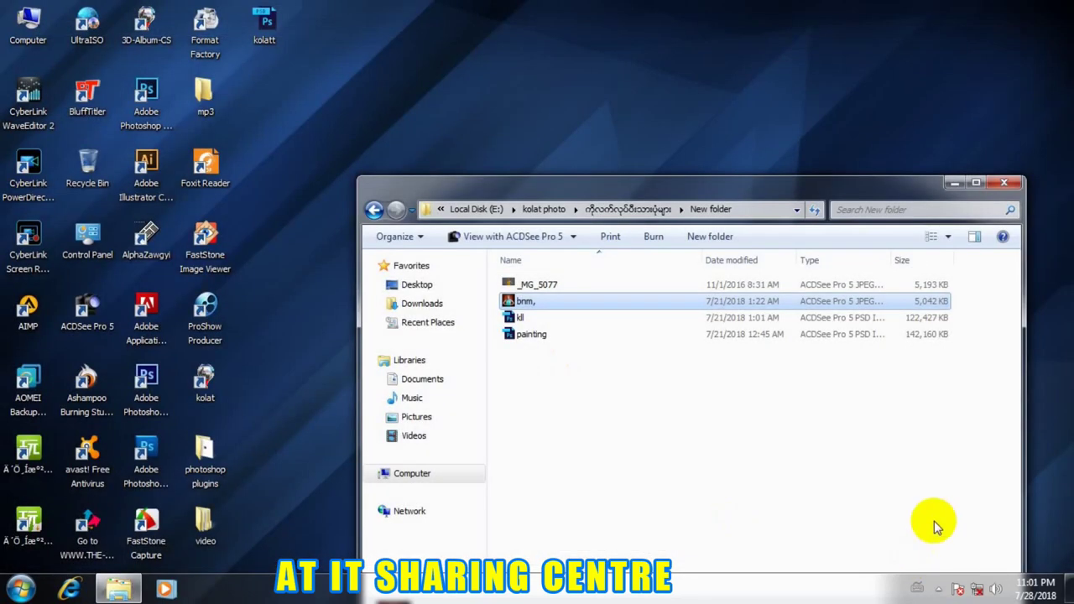